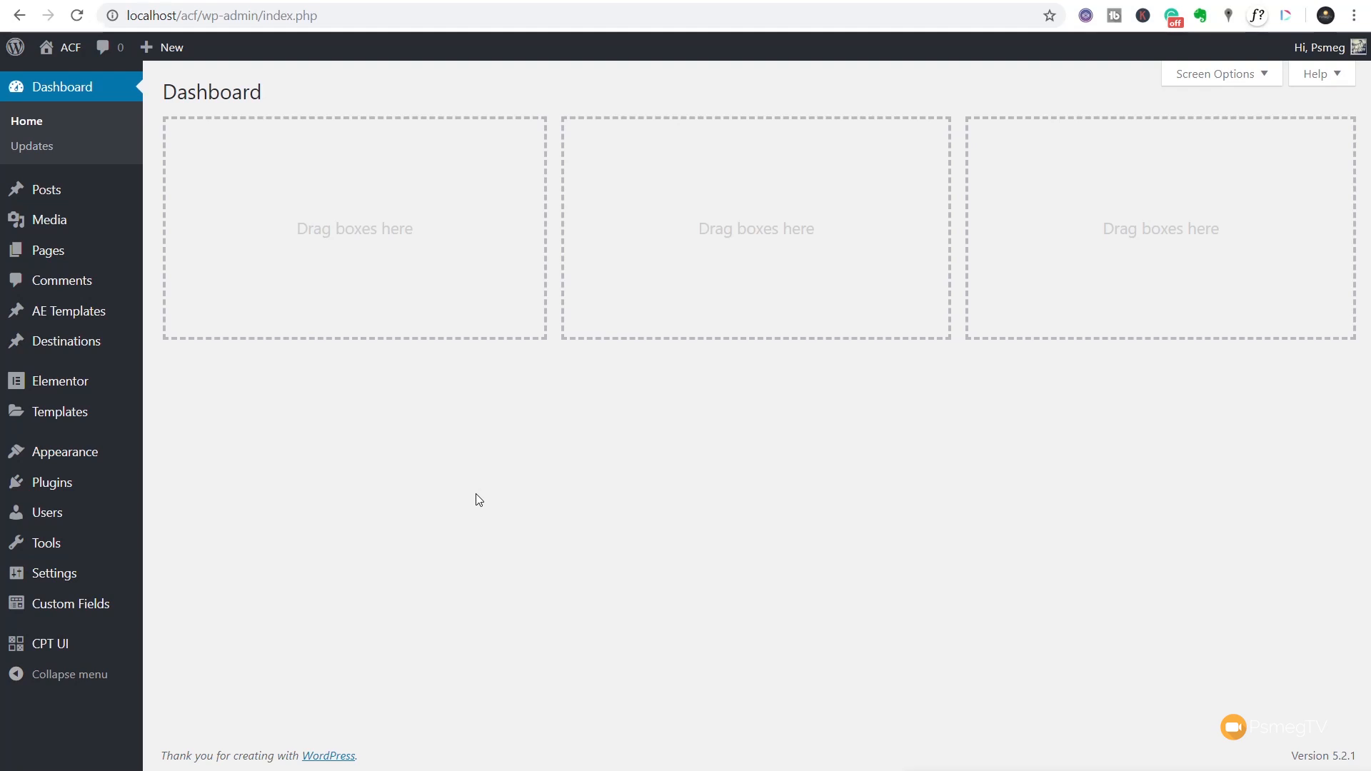
# Step: Define a new CPT UI post type with slug locations, plural label Locations and singular label Location
pyautogui.moveTo(67, 643)
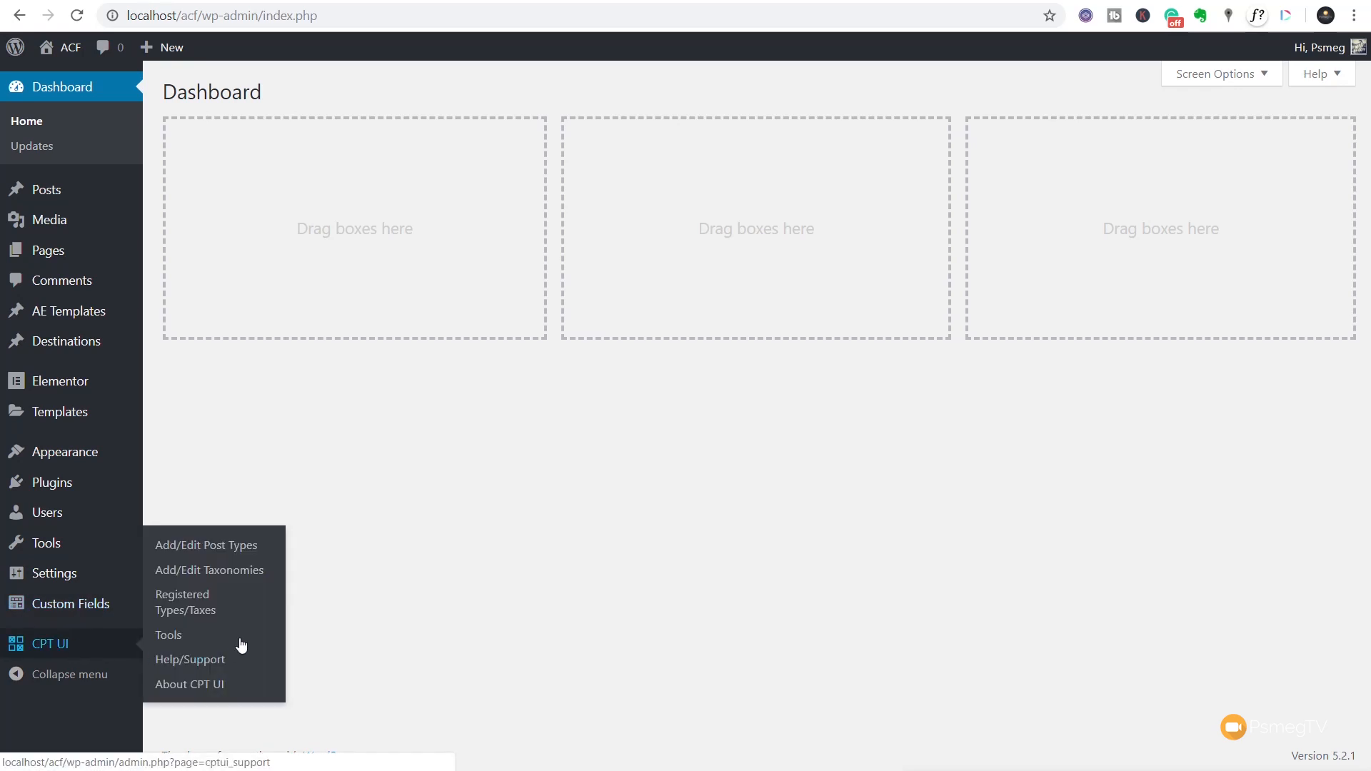
pyautogui.click(243, 547)
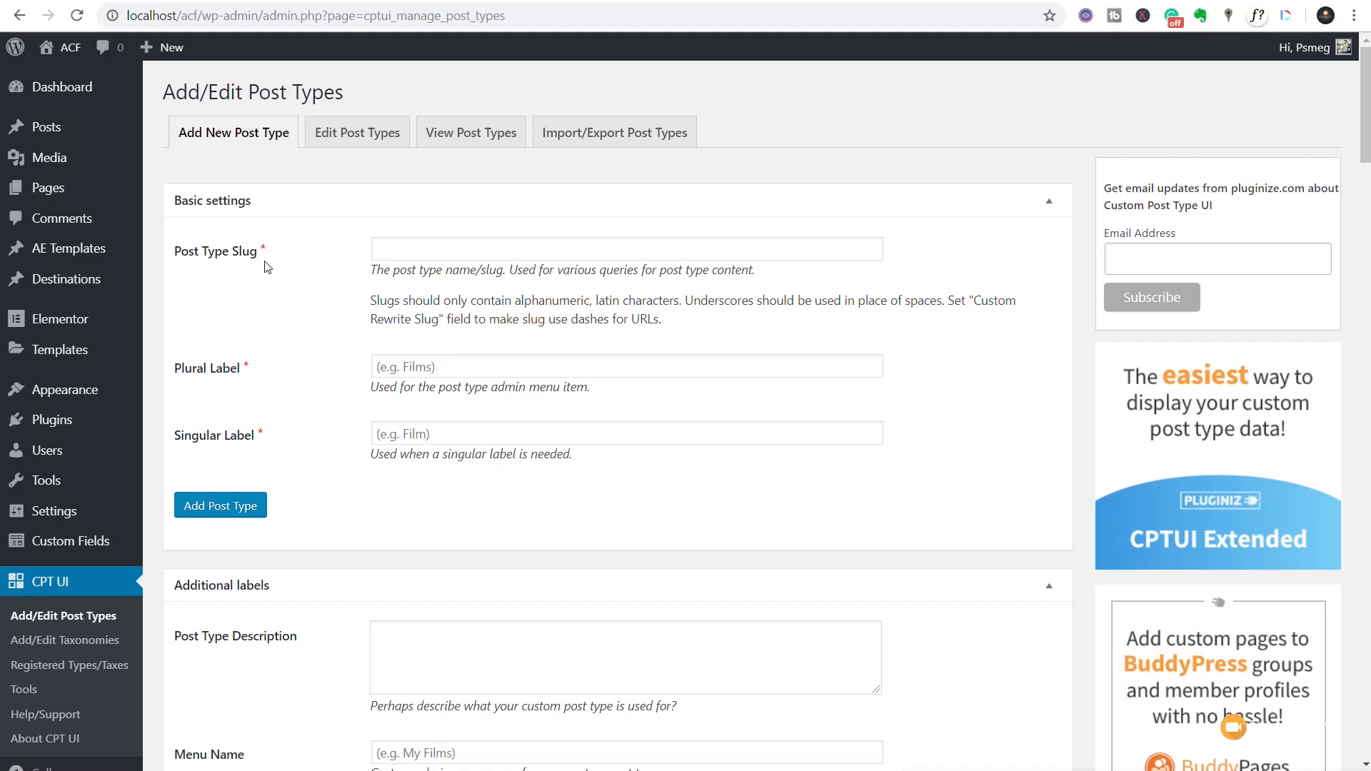
pyautogui.click(390, 247)
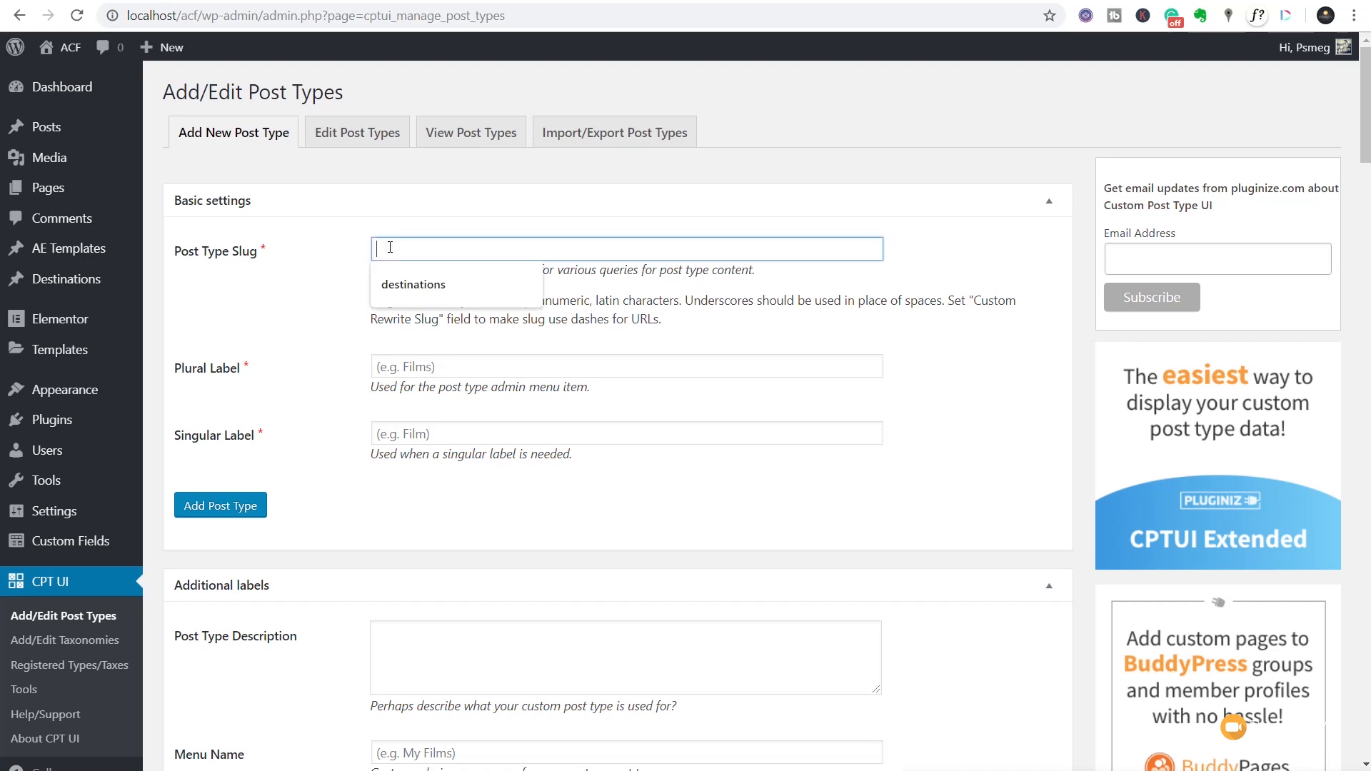
pyautogui.write('locations')
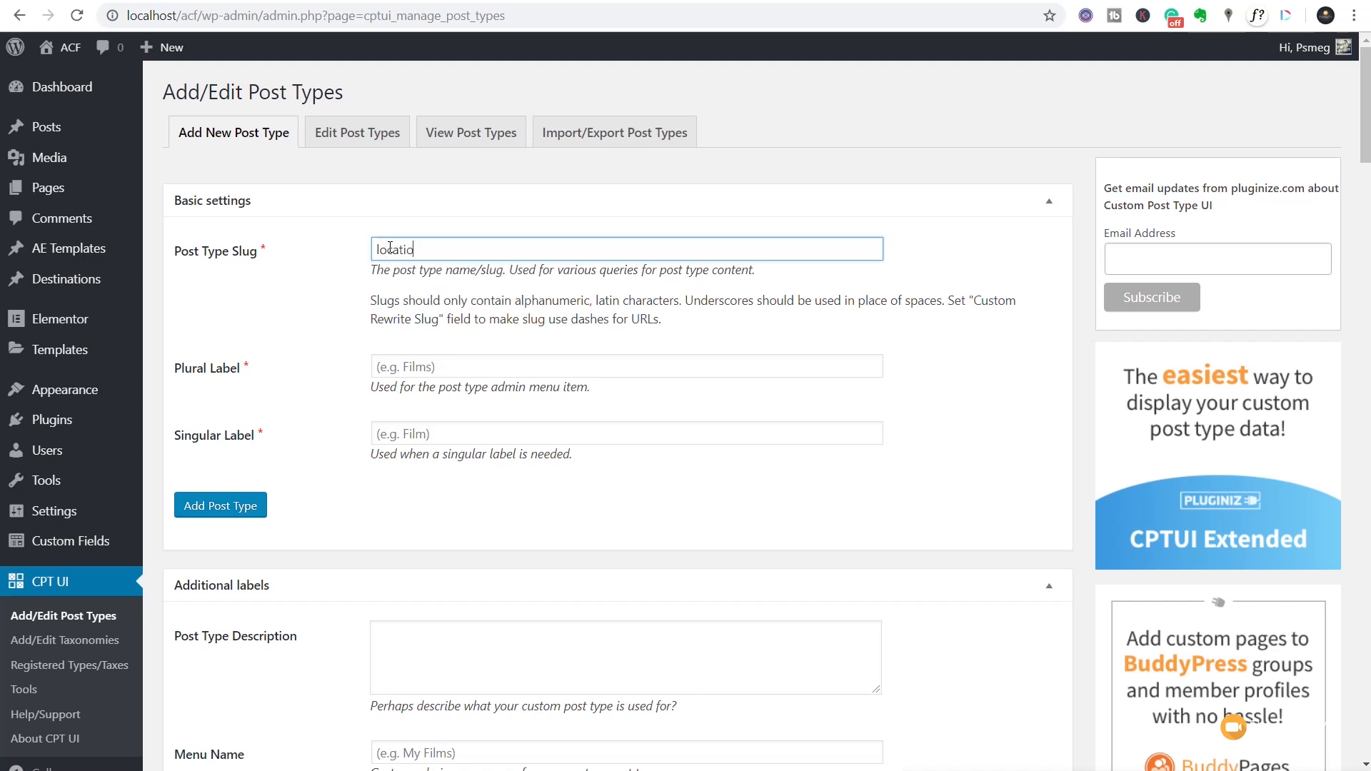
pyautogui.click(418, 363)
pyautogui.write('Locations')
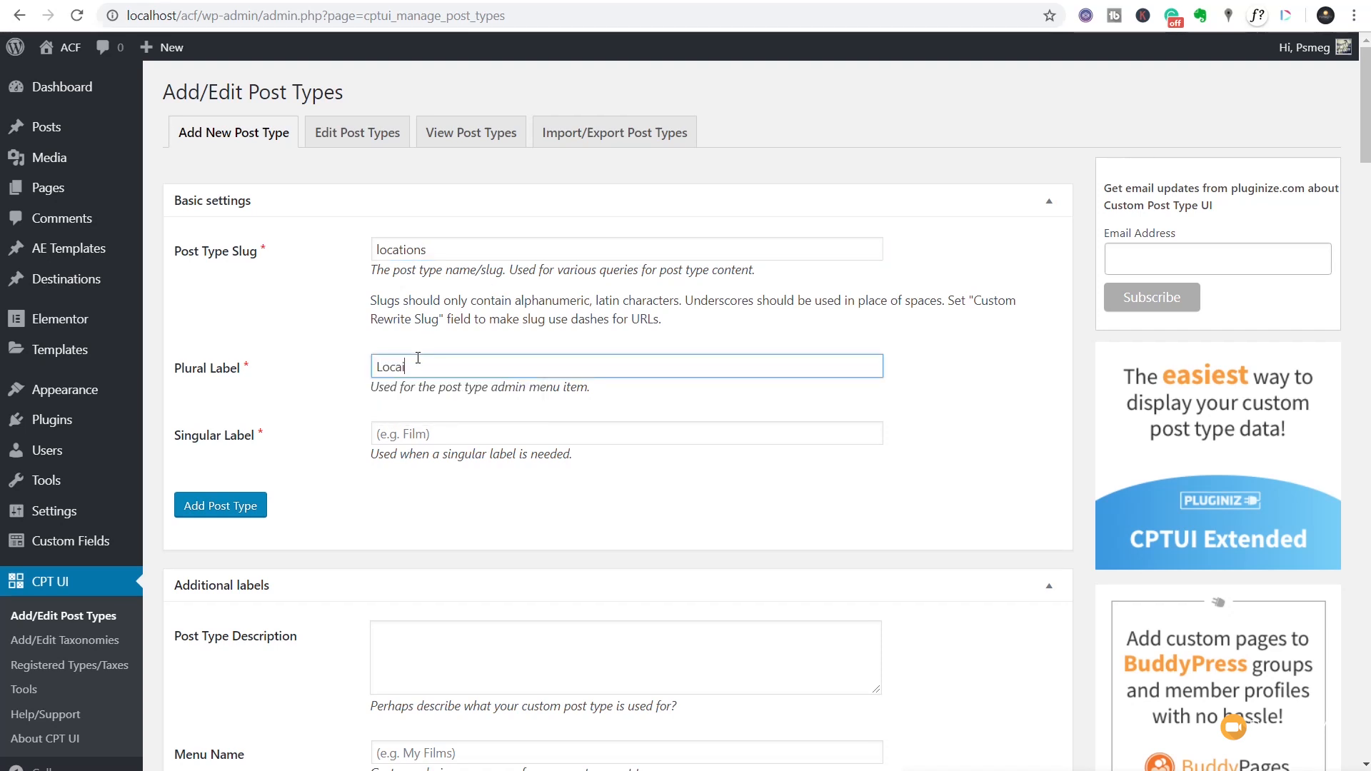
pyautogui.click(432, 433)
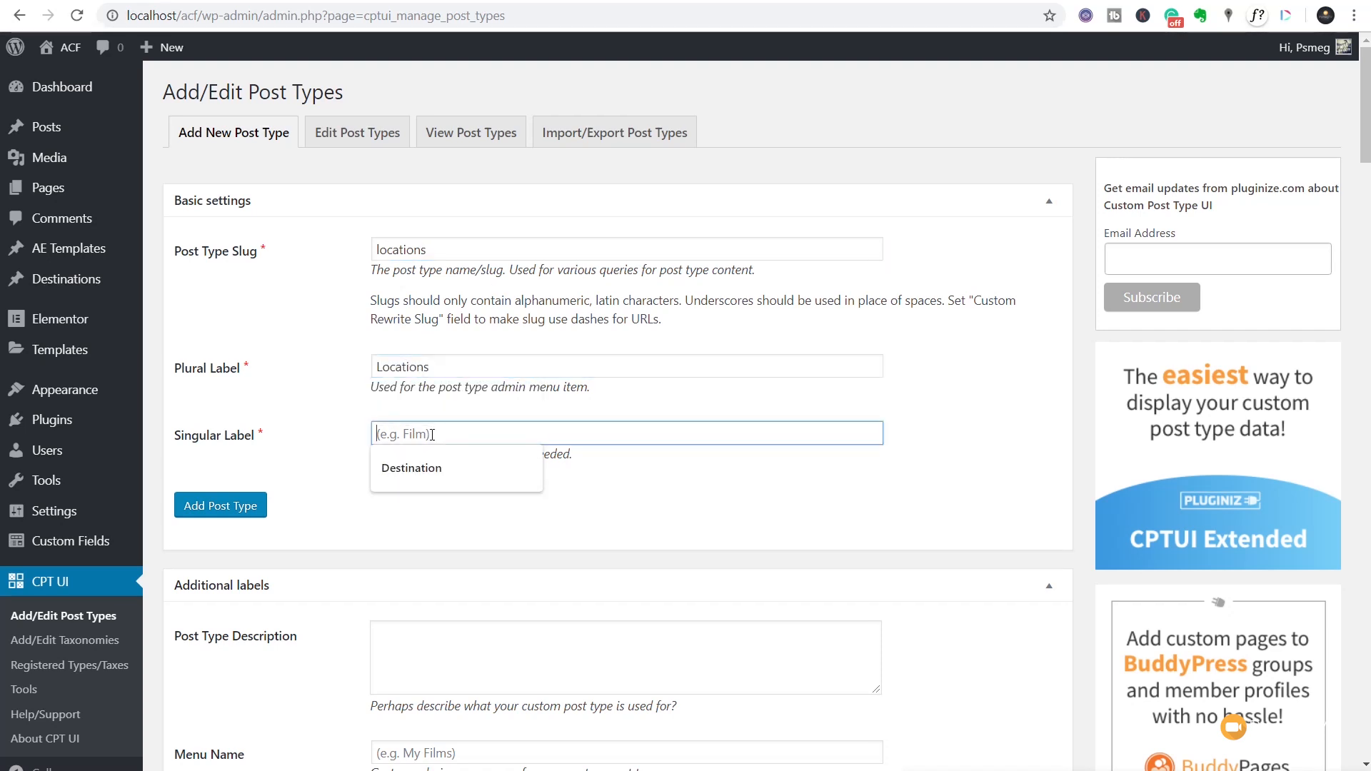
pyautogui.write('Location')
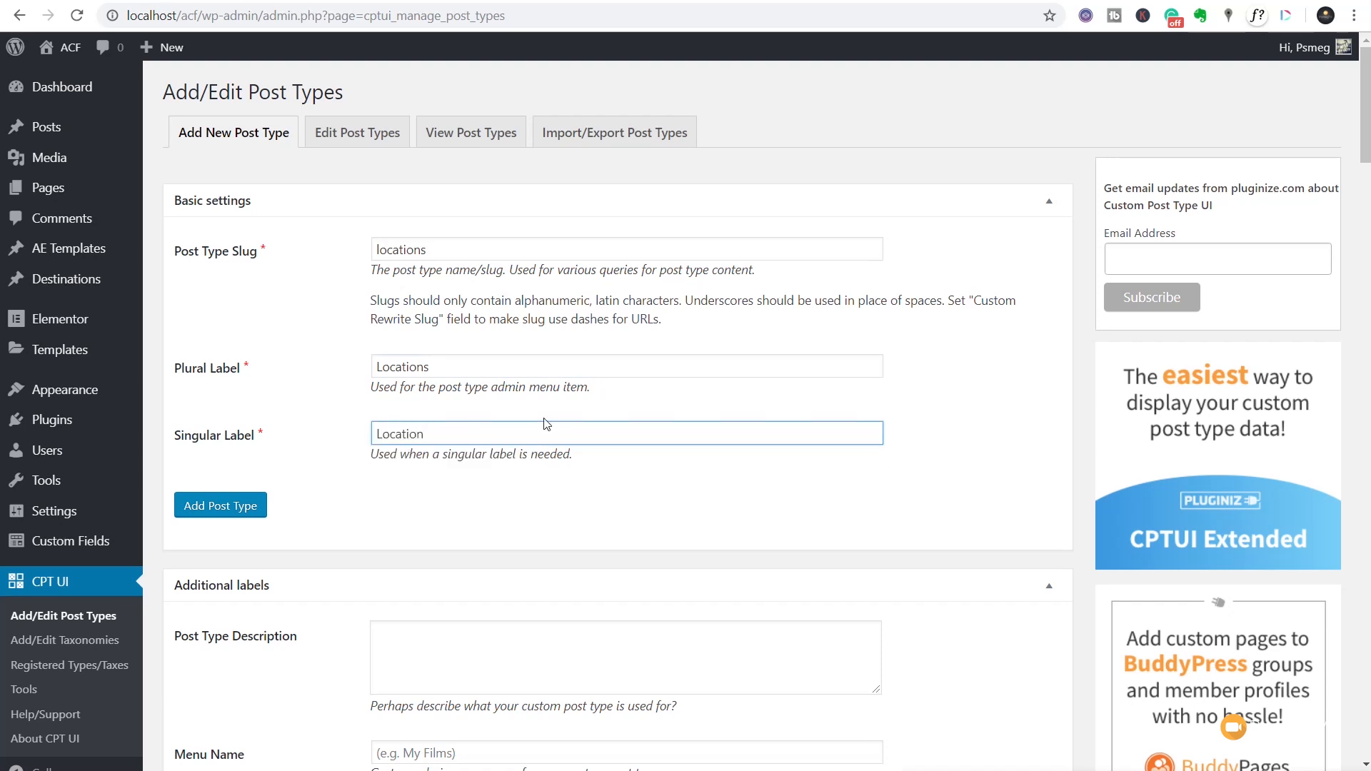
# Step: Add the locations post type, keeping the default additional labels and settings
pyautogui.scroll(-4, 545, 431)
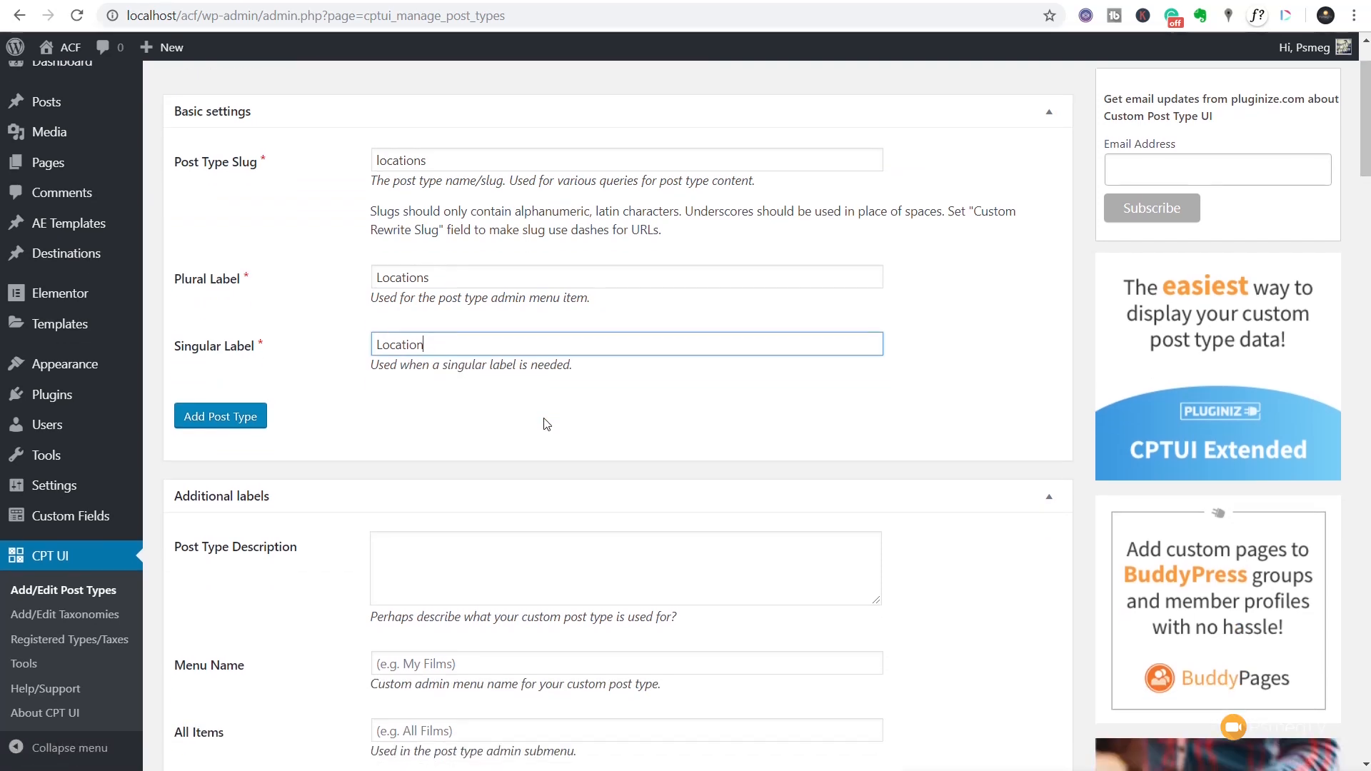
pyautogui.scroll(-10, 371, 519)
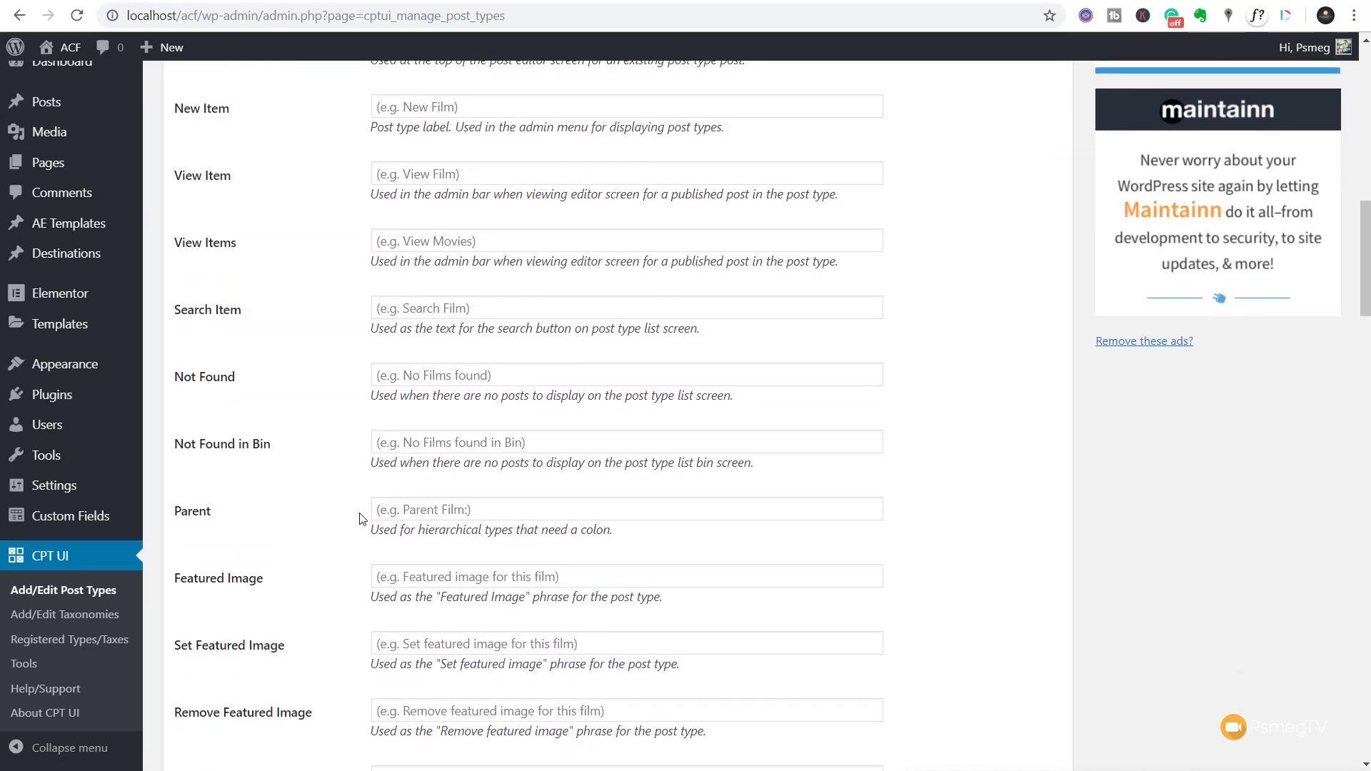
pyautogui.scroll(-12, 361, 519)
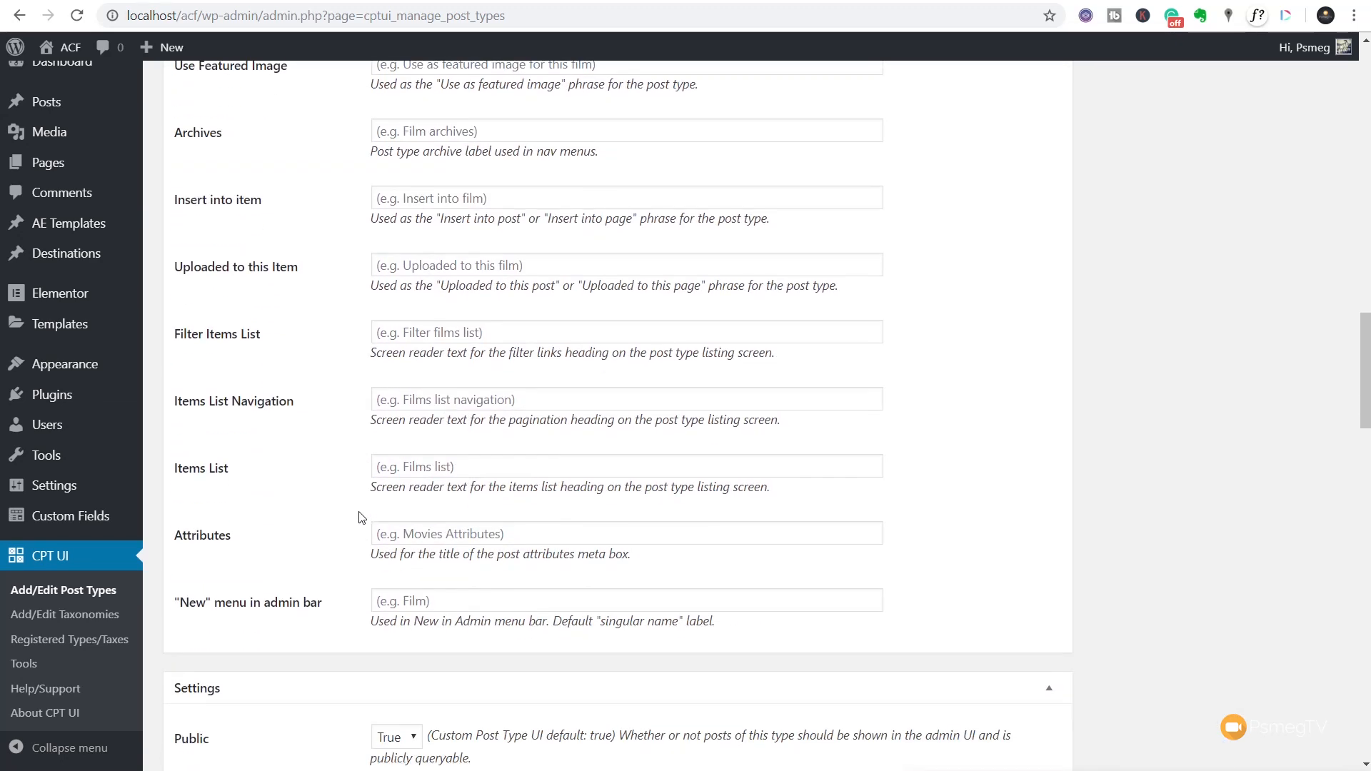
pyautogui.scroll(-4, 361, 519)
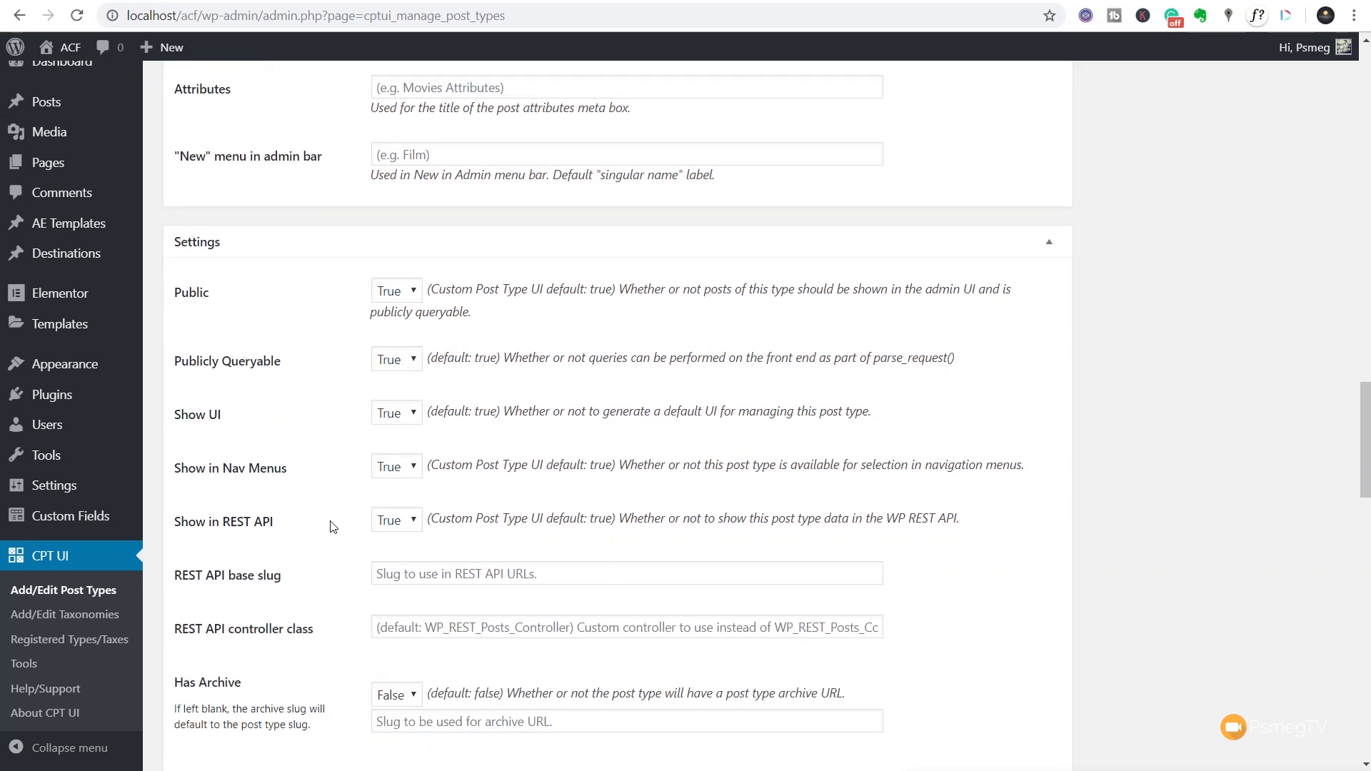
pyautogui.scroll(-3, 330, 526)
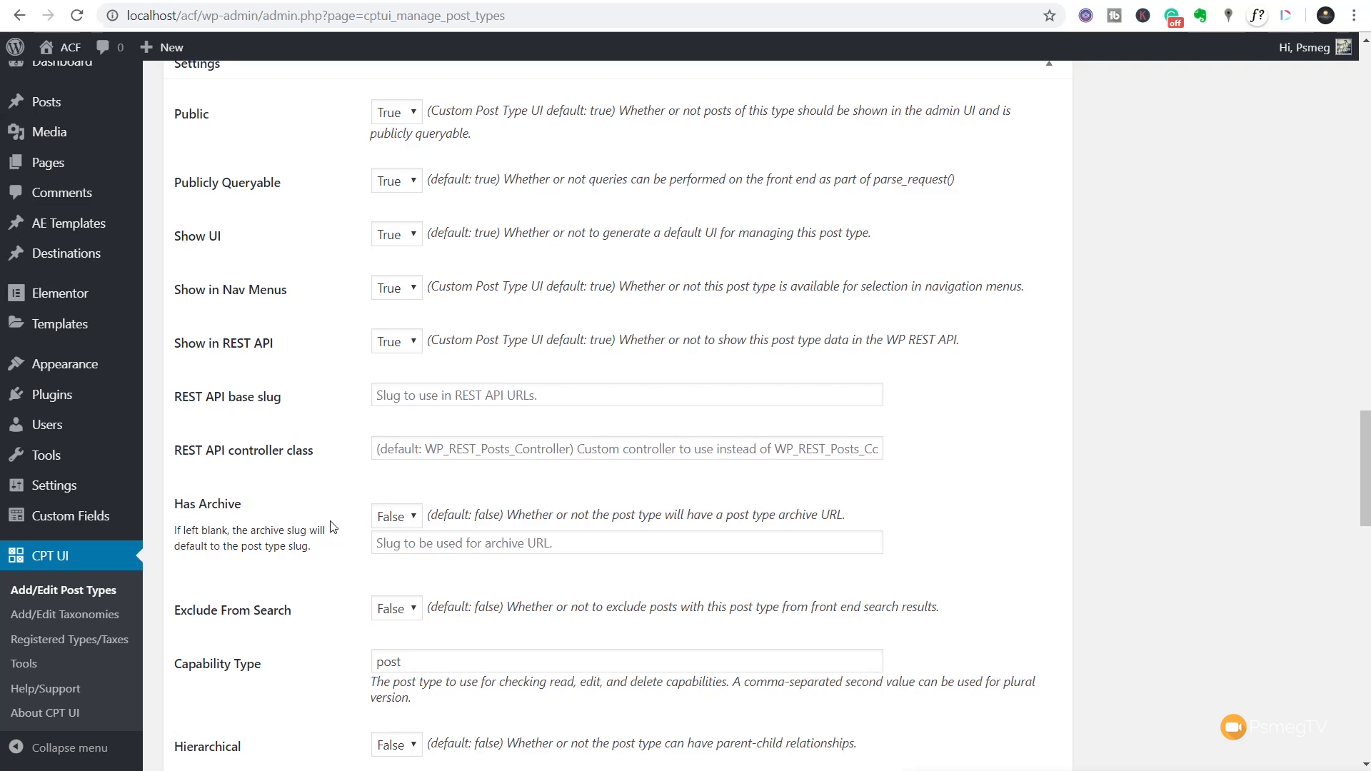
pyautogui.scroll(-1, 331, 527)
pyautogui.scroll(20, 331, 526)
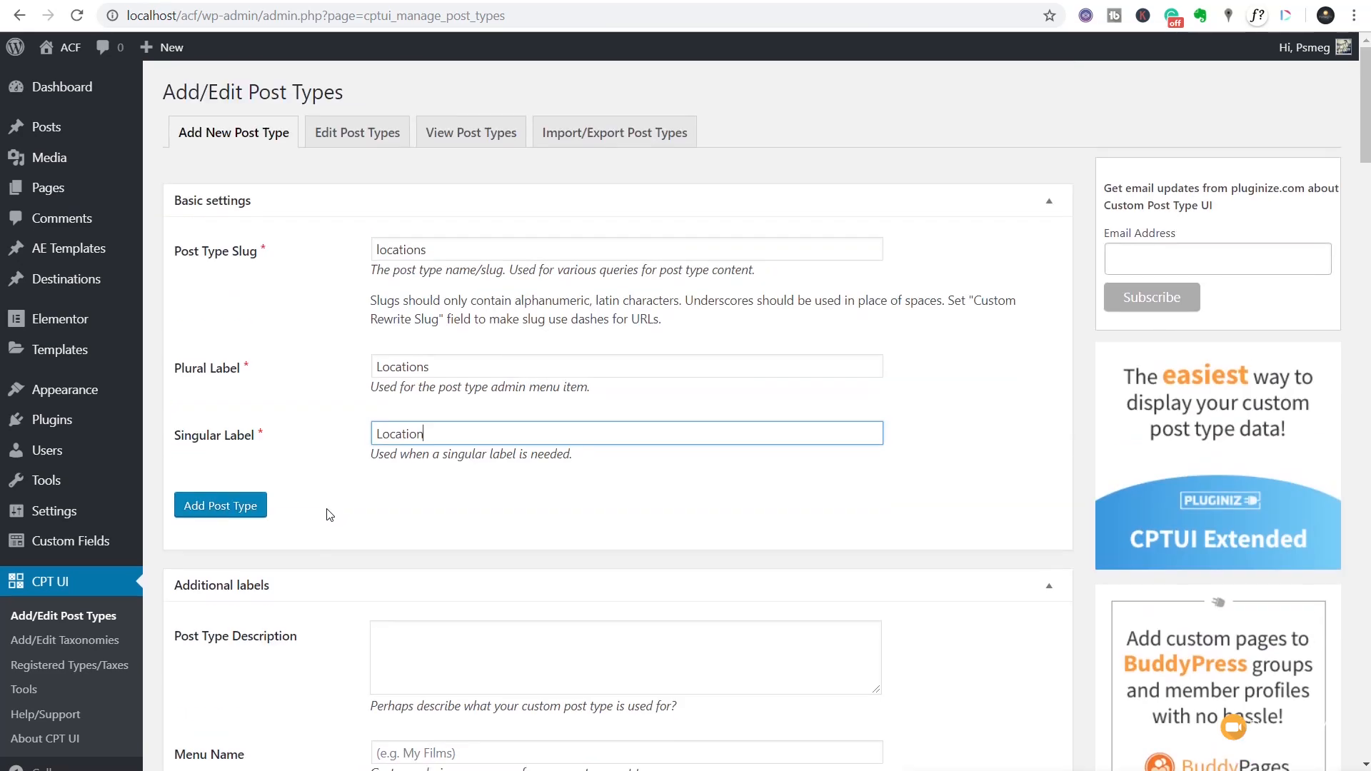
pyautogui.click(216, 510)
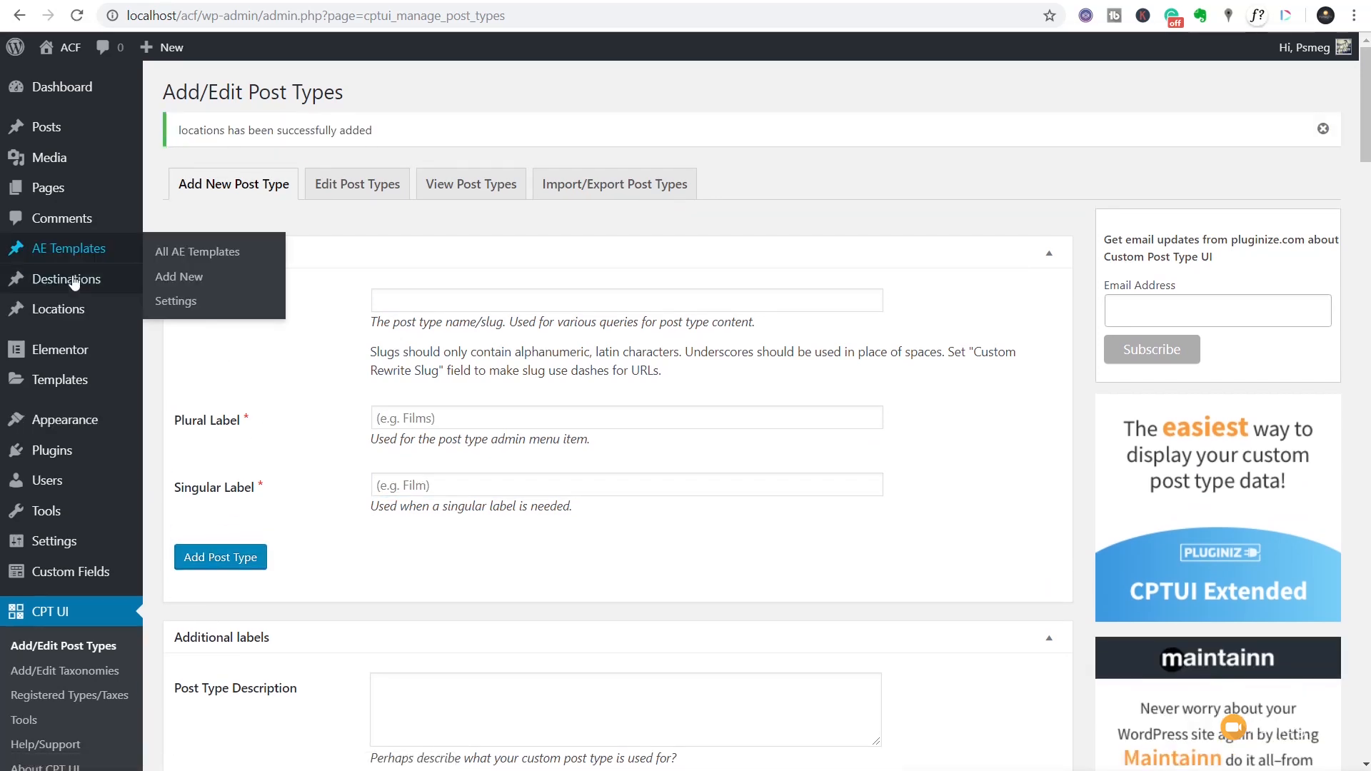
# Step: Start a new custom field group titled Places of Interest
pyautogui.moveTo(65, 312)
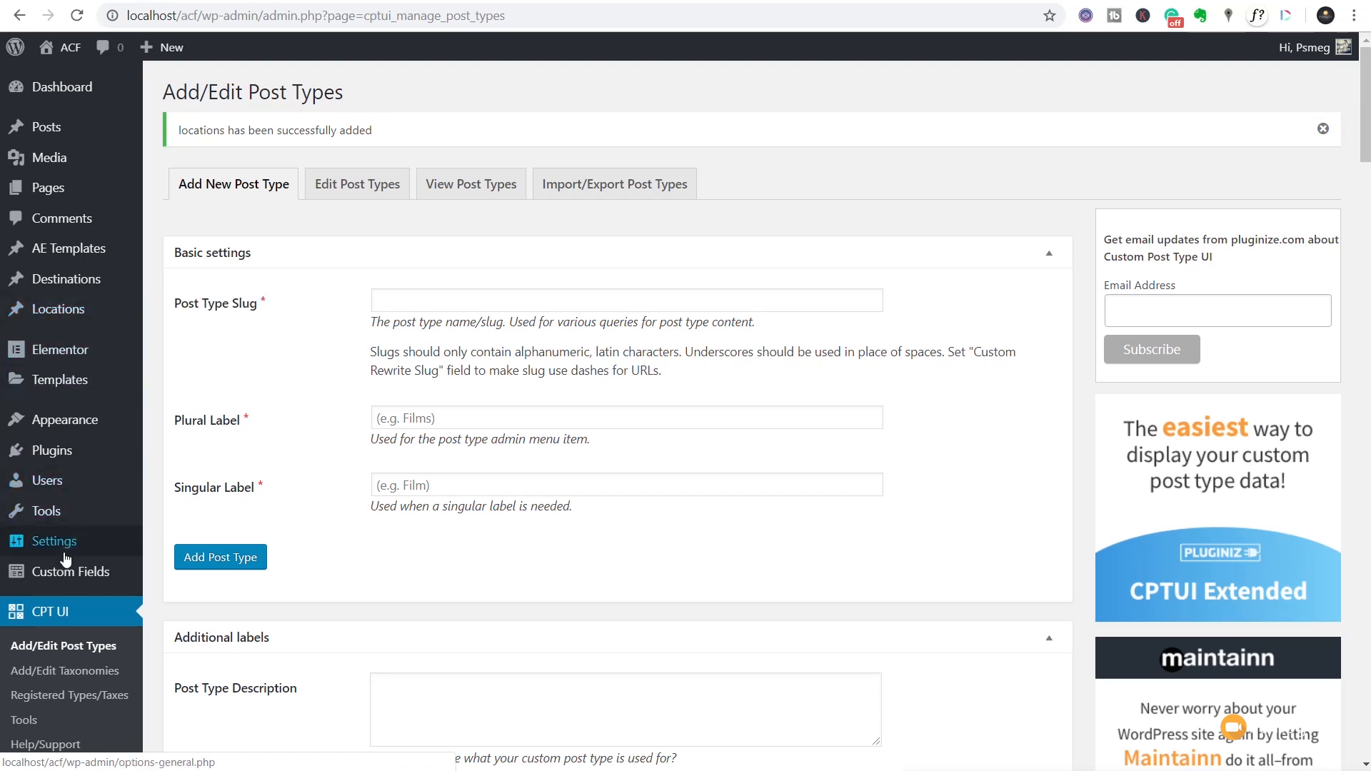
pyautogui.moveTo(68, 572)
pyautogui.click(188, 607)
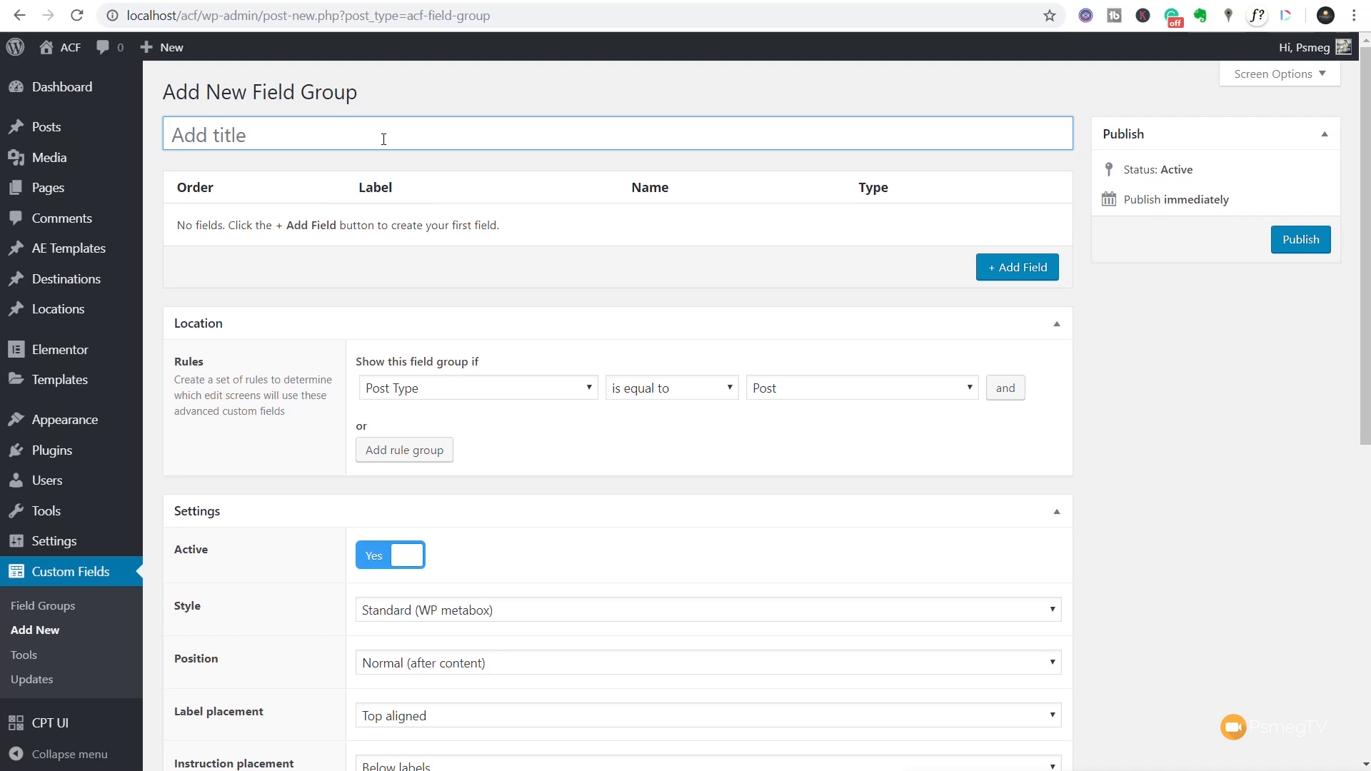
pyautogui.write('Places of Interest')
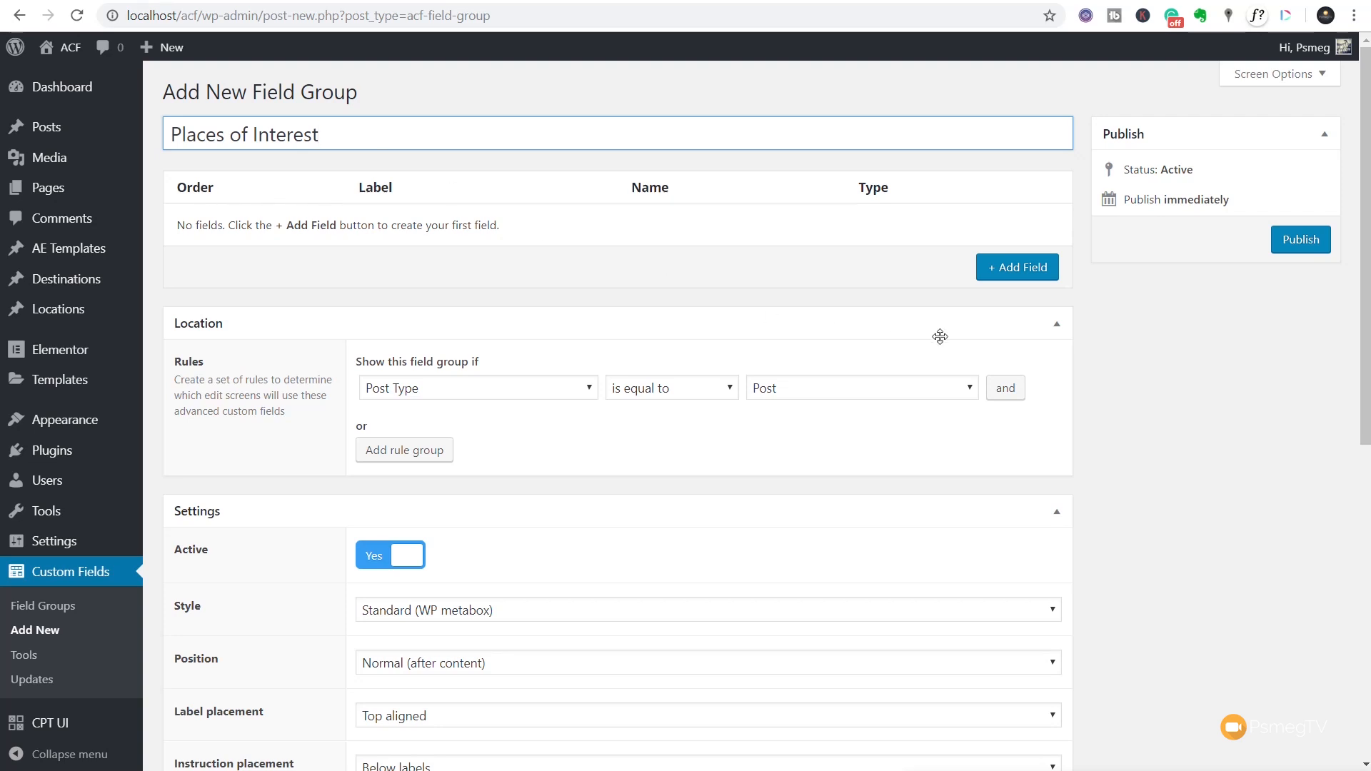
# Step: Add a field labelled POI to the field group and set its field type to Repeater
pyautogui.click(1031, 280)
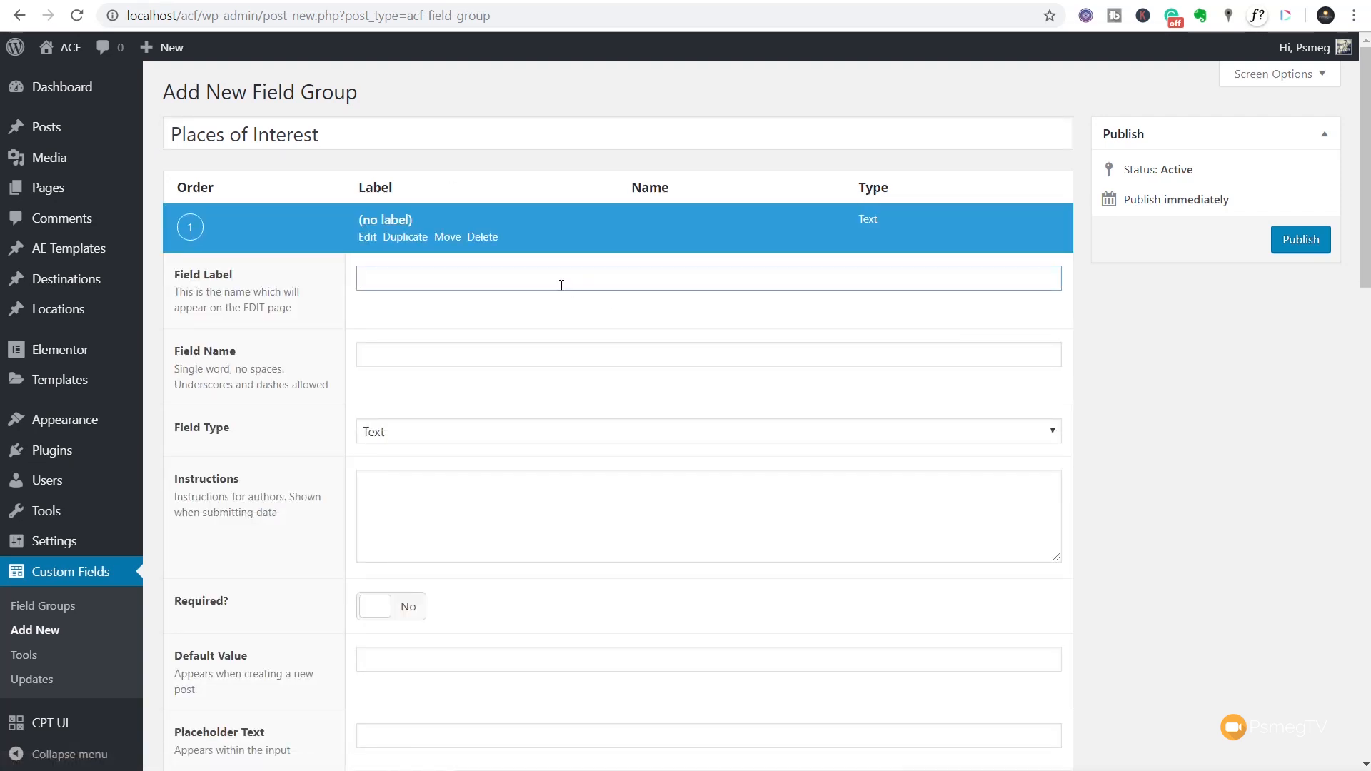
pyautogui.write('POI')
pyautogui.click(440, 355)
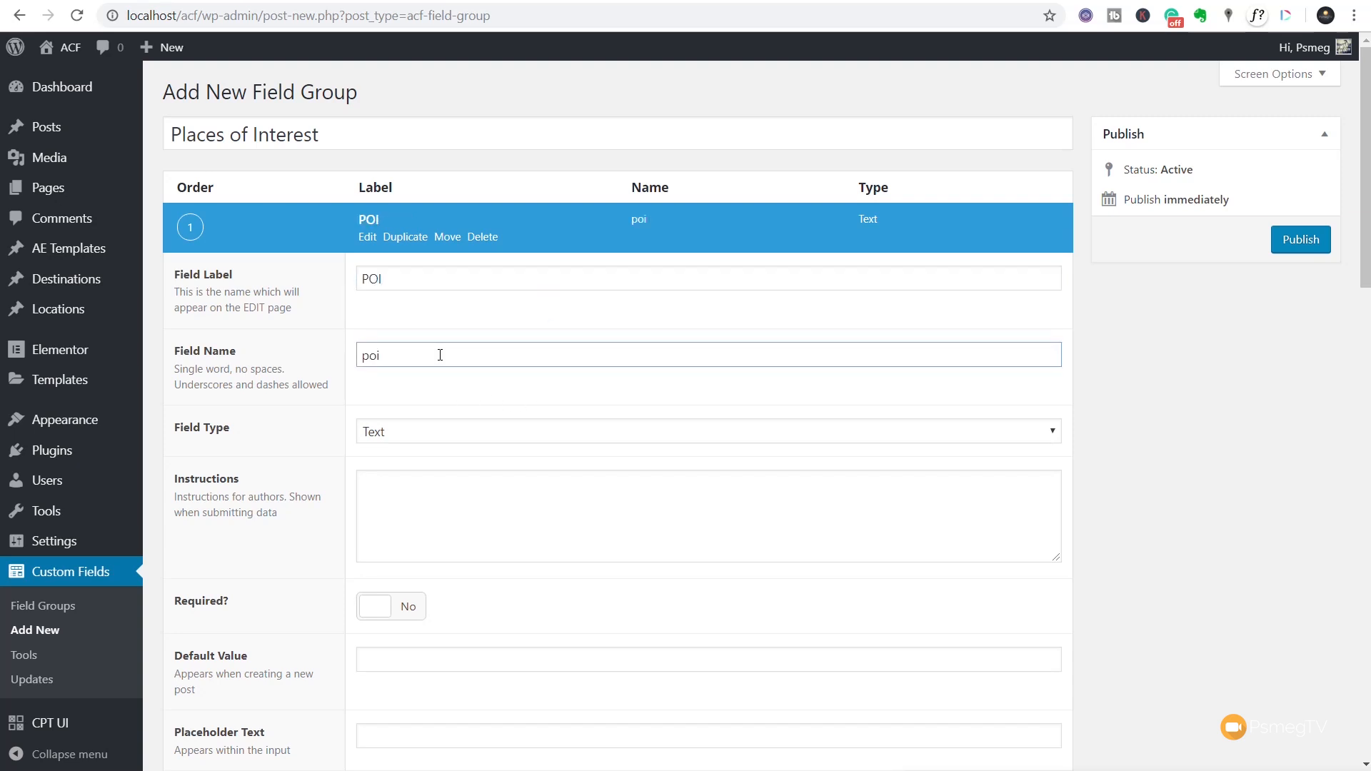
pyautogui.click(417, 439)
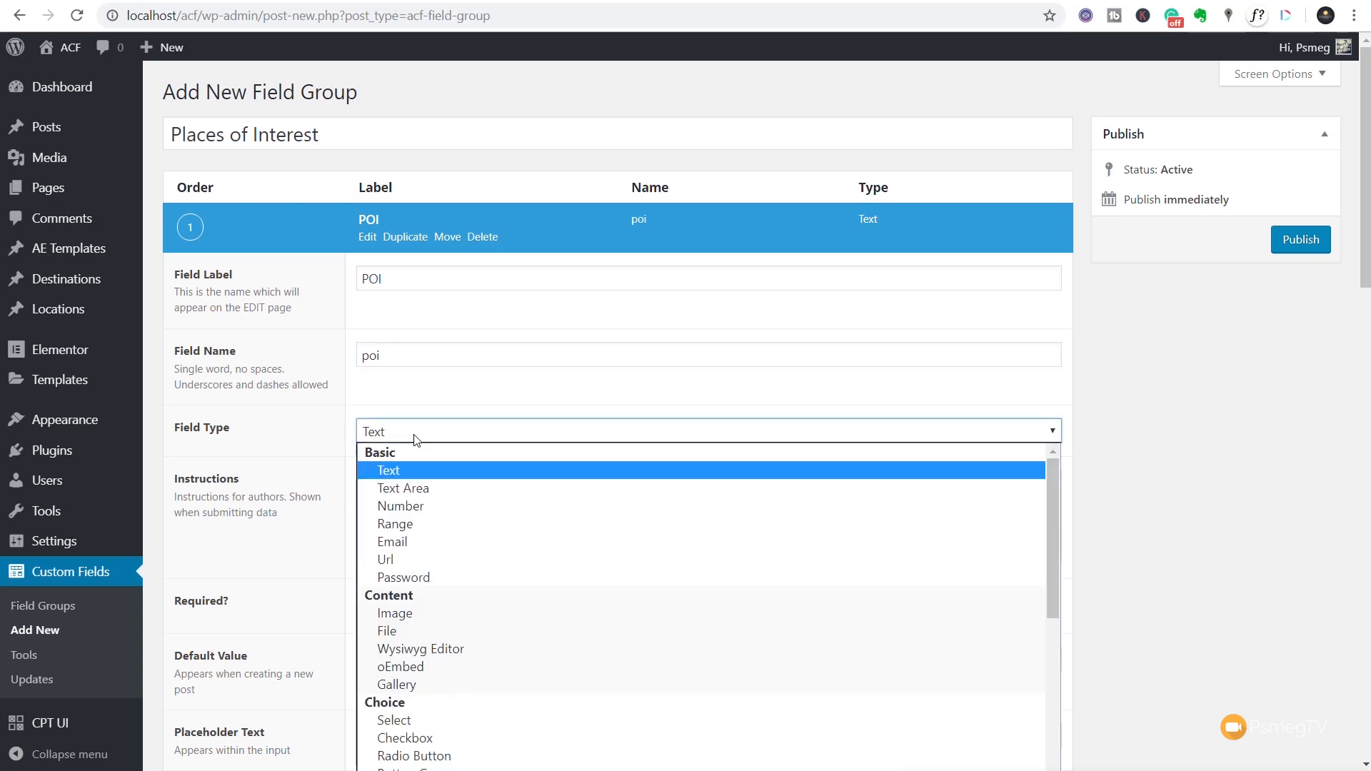
pyautogui.scroll(-5, 490, 572)
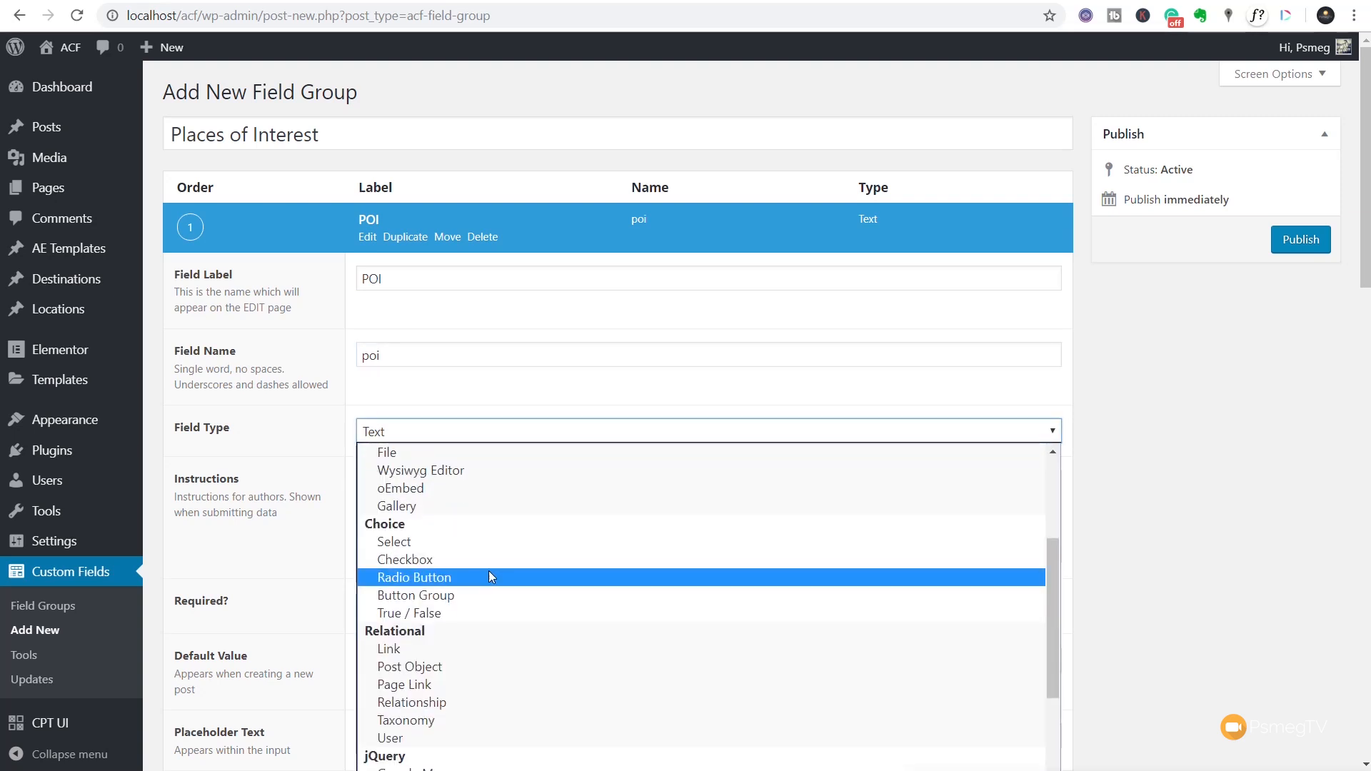
pyautogui.scroll(-1, 491, 575)
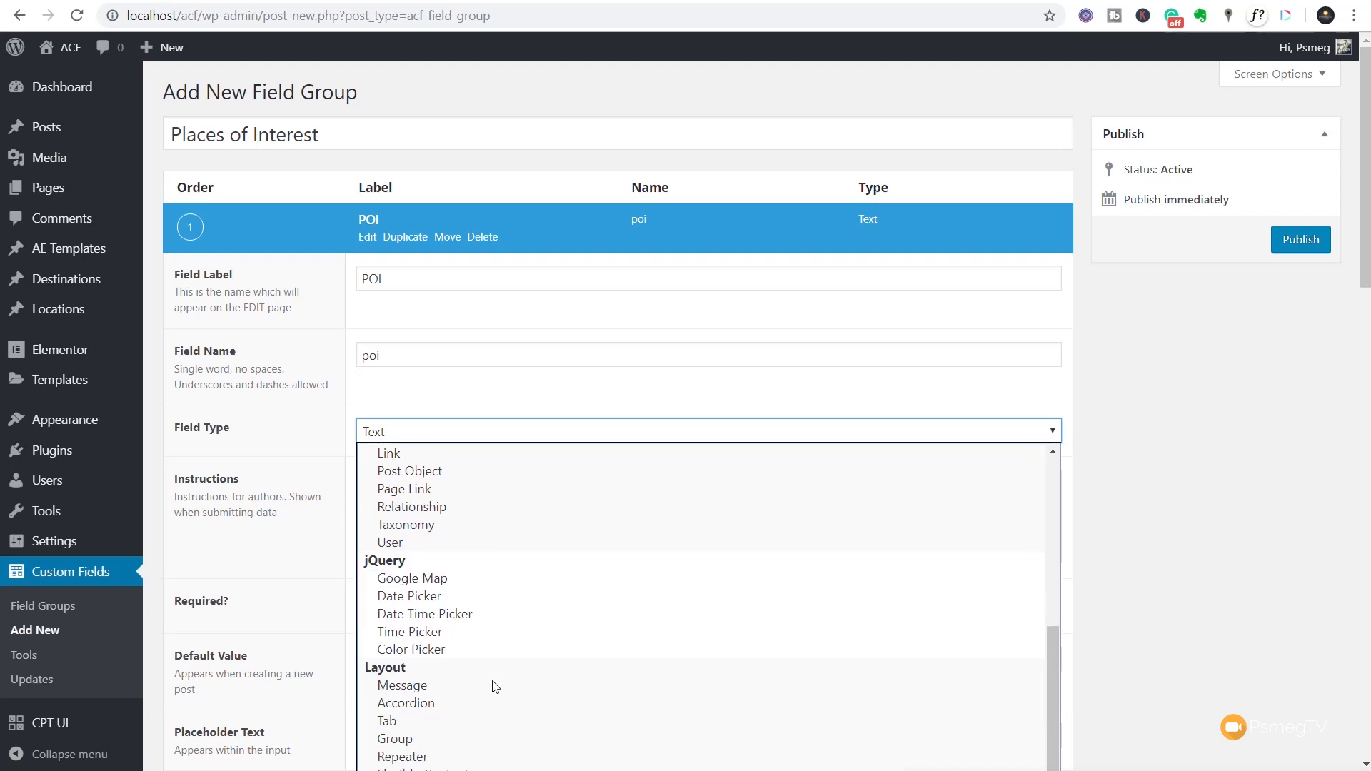
pyautogui.click(451, 757)
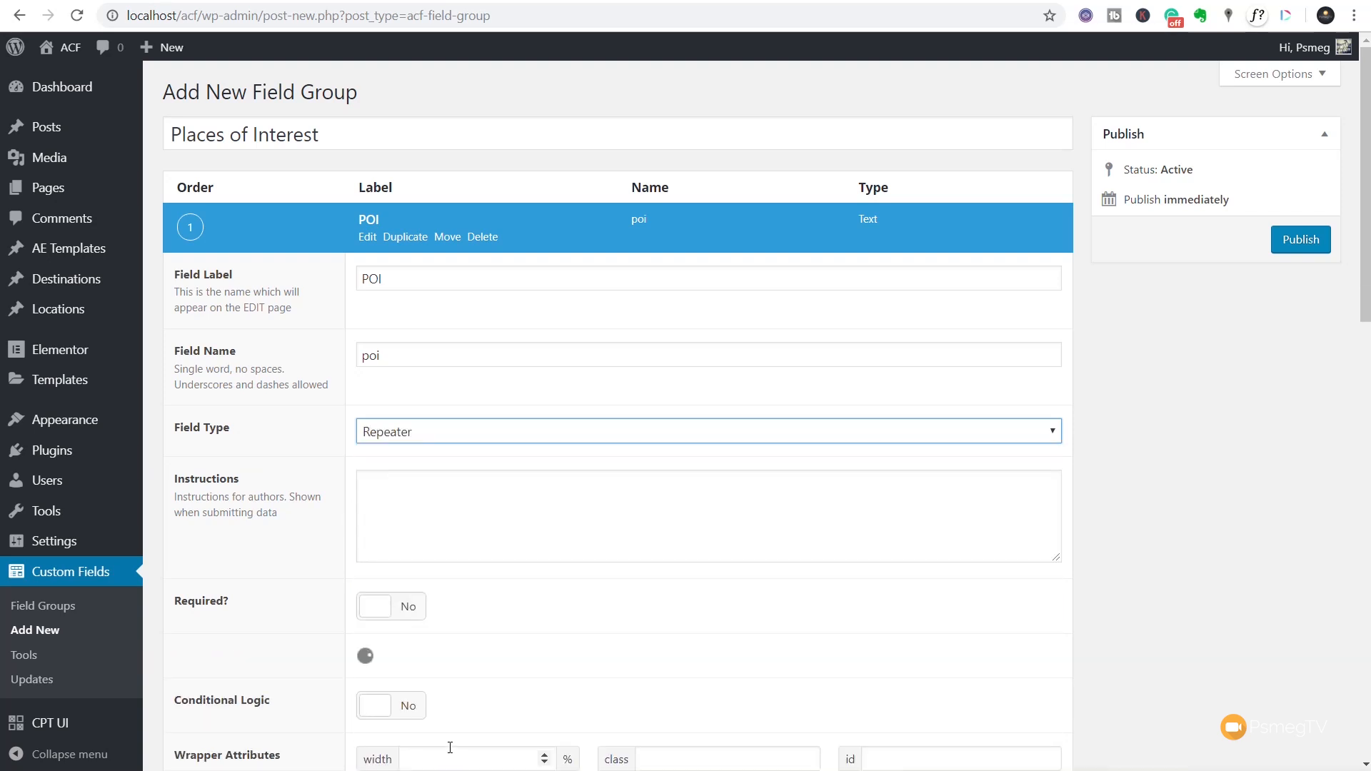
pyautogui.click(1165, 556)
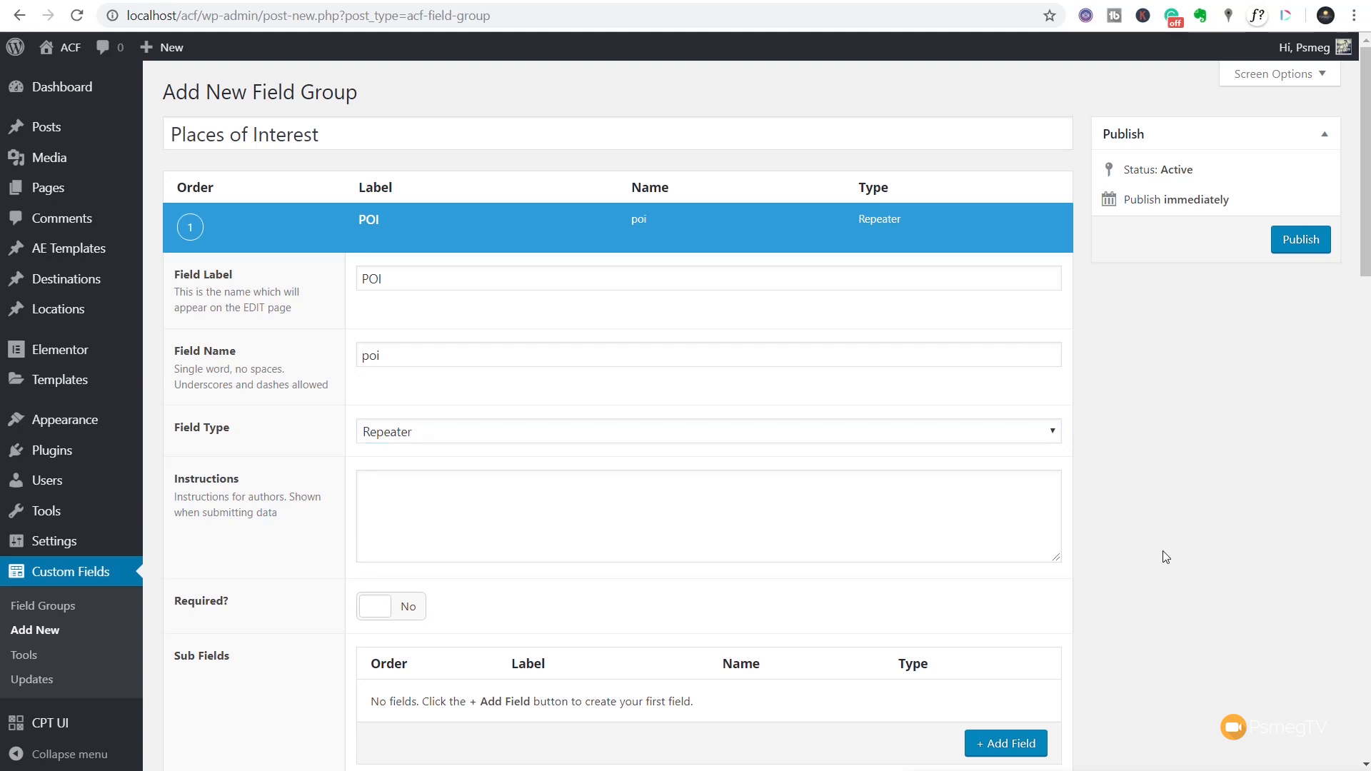
# Step: Add a sub field labelled poi_image to the POI repeater and set its field type to Image
pyautogui.scroll(-4, 1126, 572)
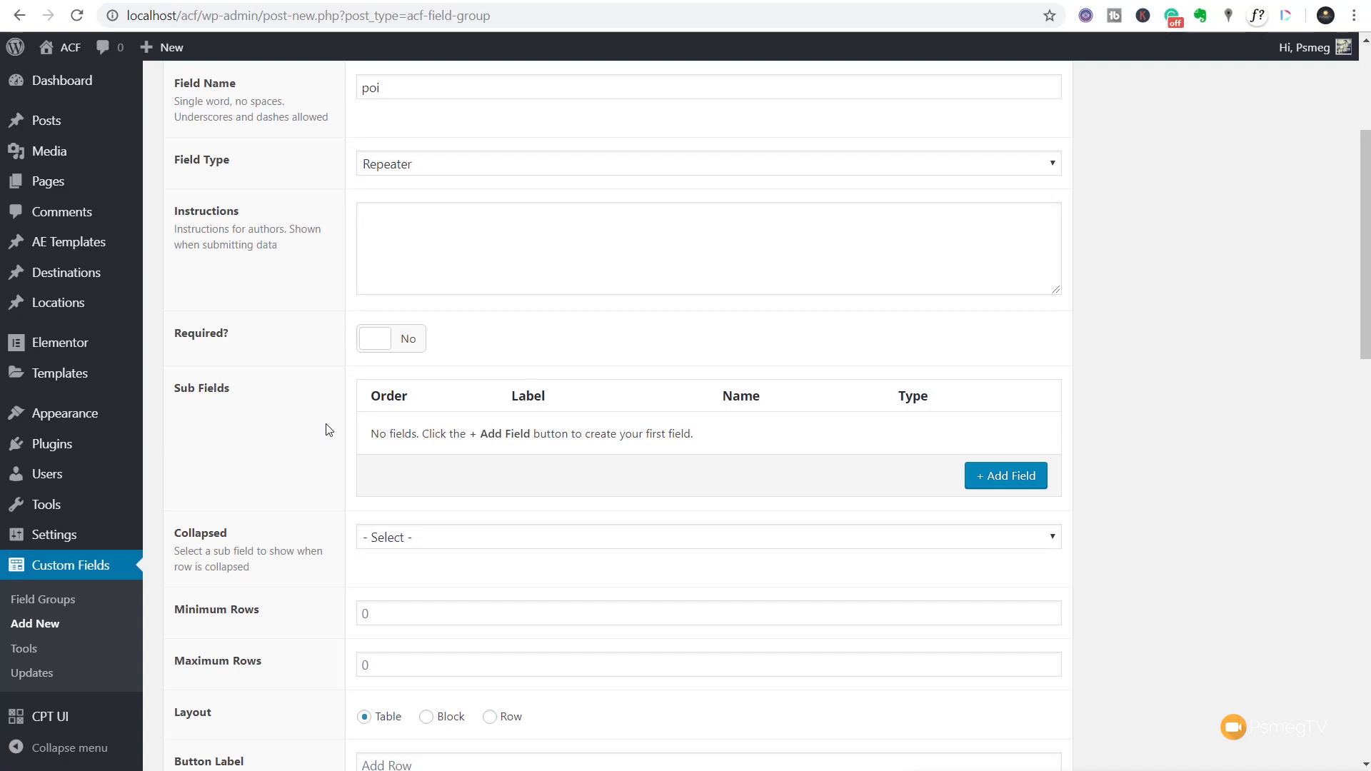
pyautogui.click(988, 486)
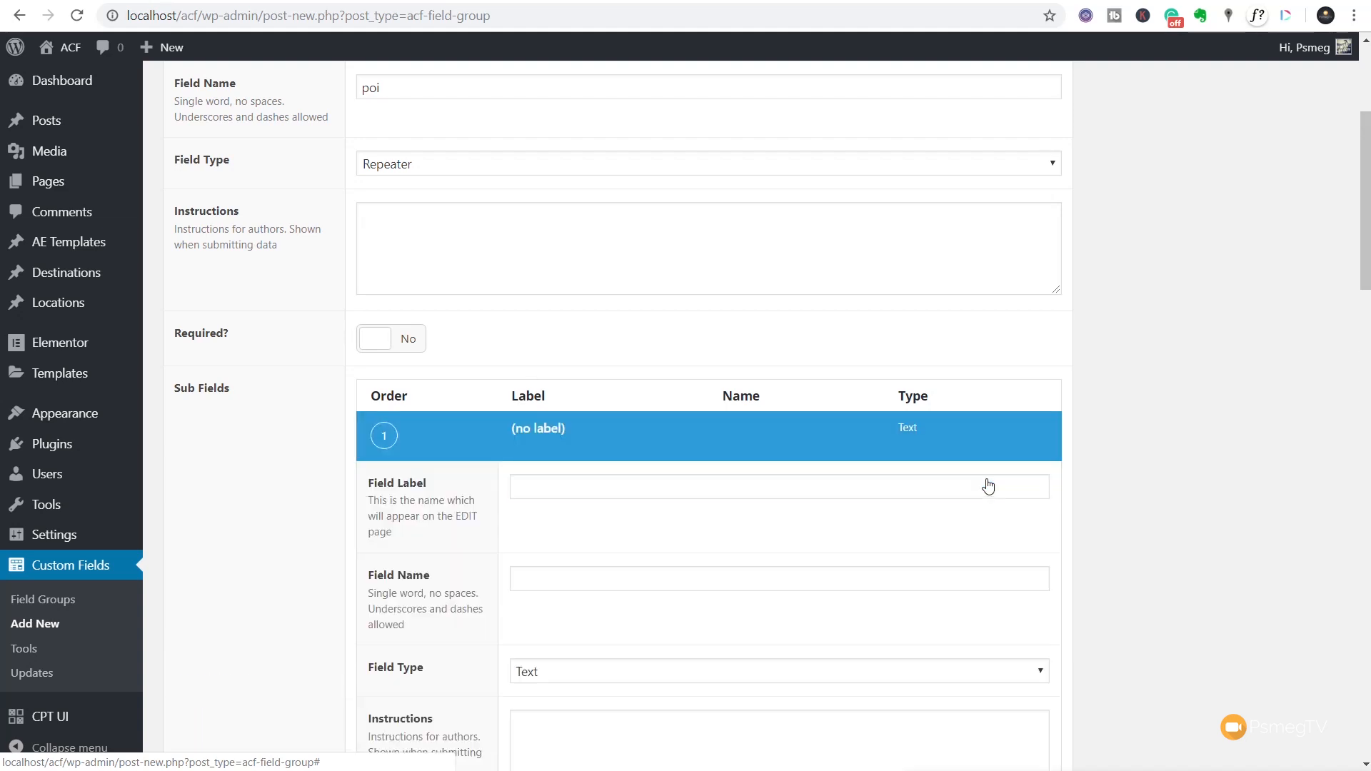
pyautogui.scroll(-1, 1156, 500)
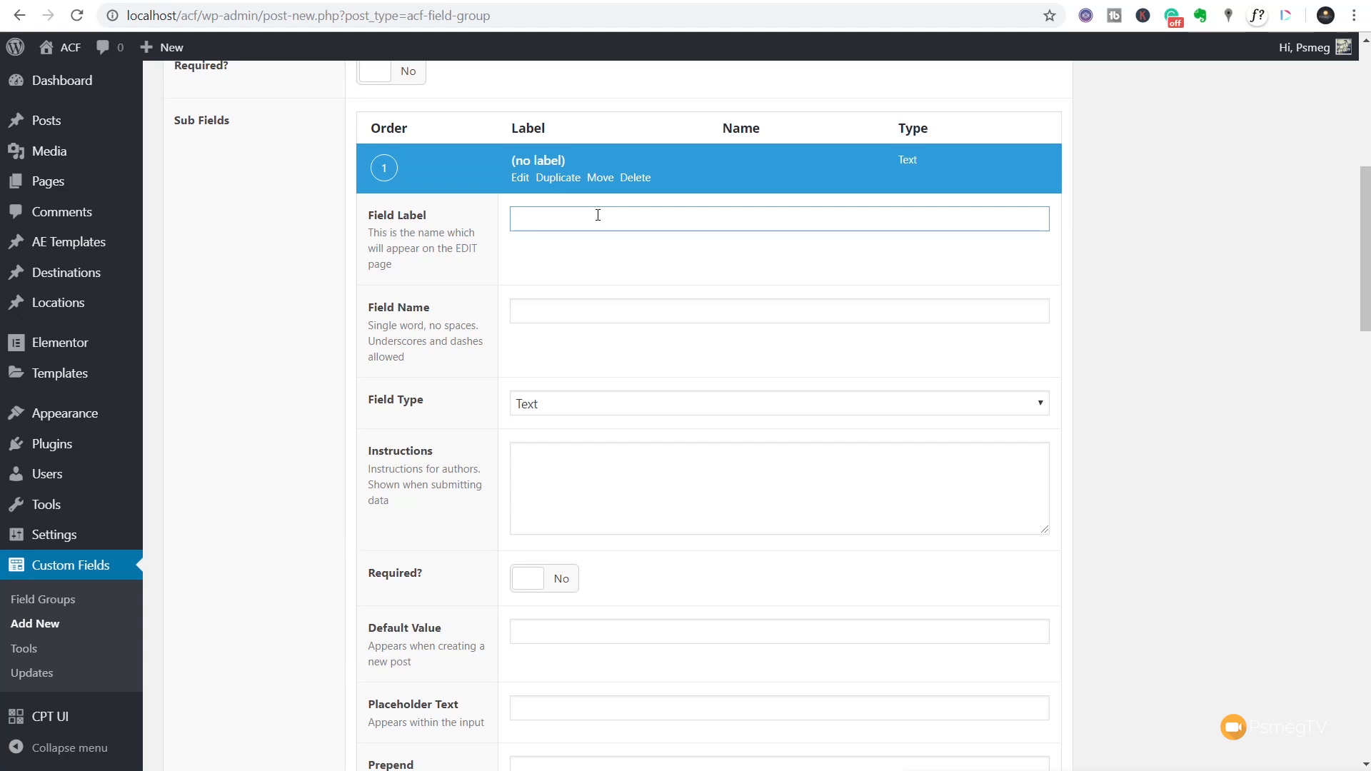
pyautogui.write('poi_image')
pyautogui.click(554, 312)
pyautogui.click(584, 406)
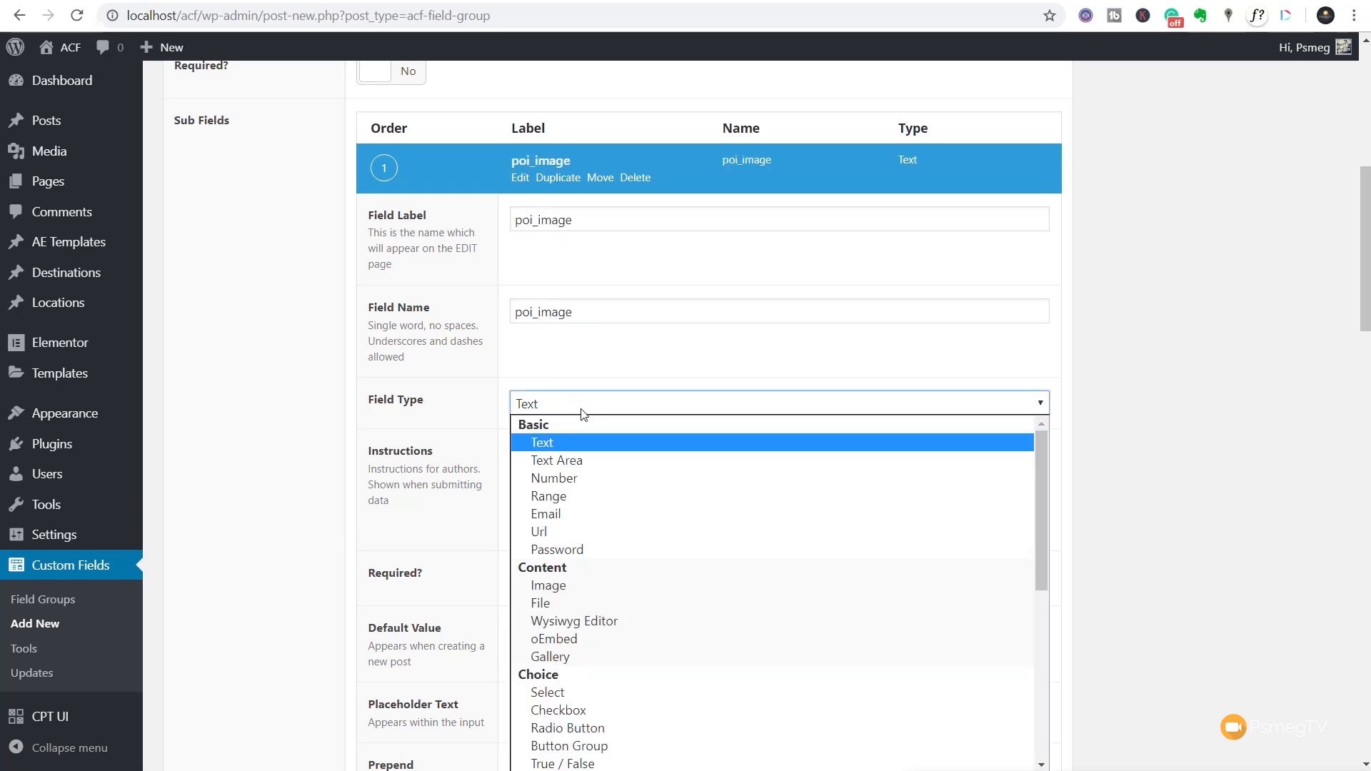
pyautogui.click(662, 584)
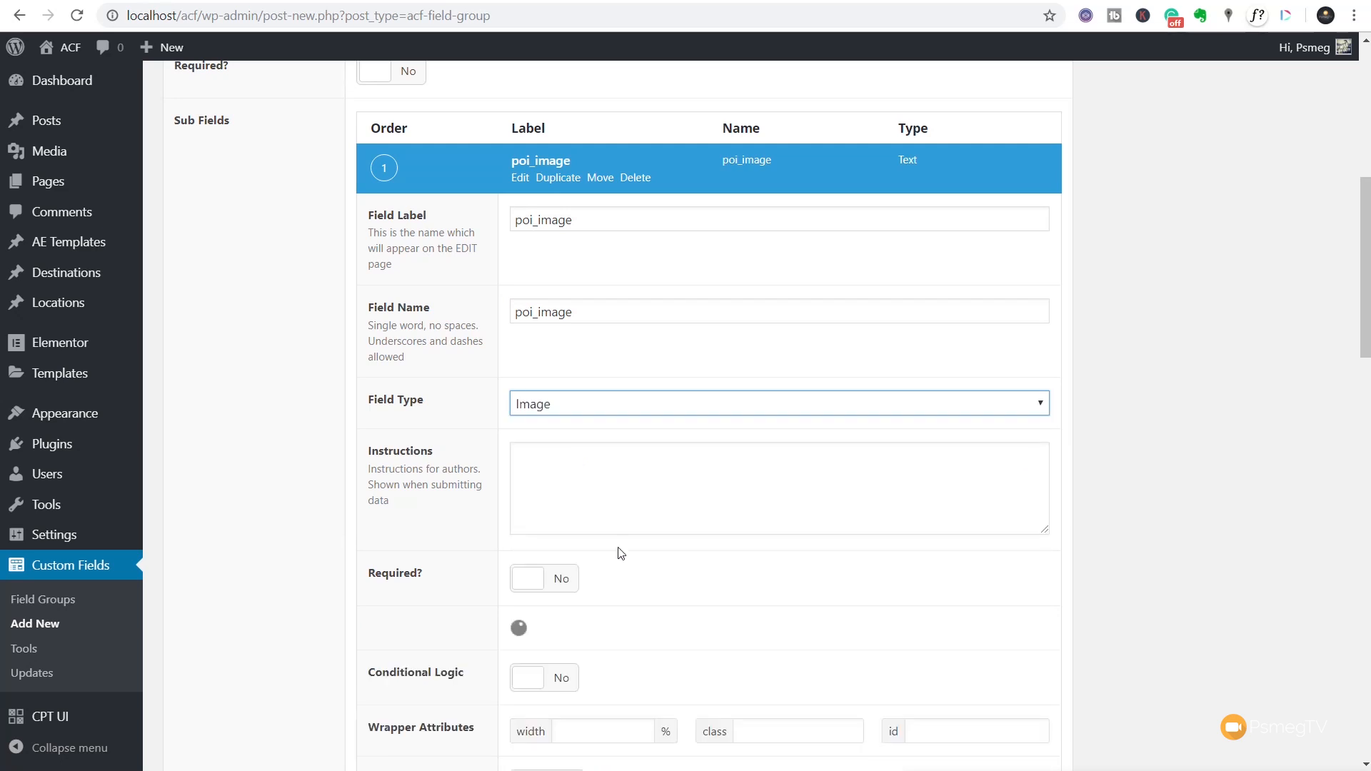
# Step: Set the poi_image sub field's return value to Image URL and its preview size to Medium (300 x 300)
pyautogui.scroll(-3, 1056, 554)
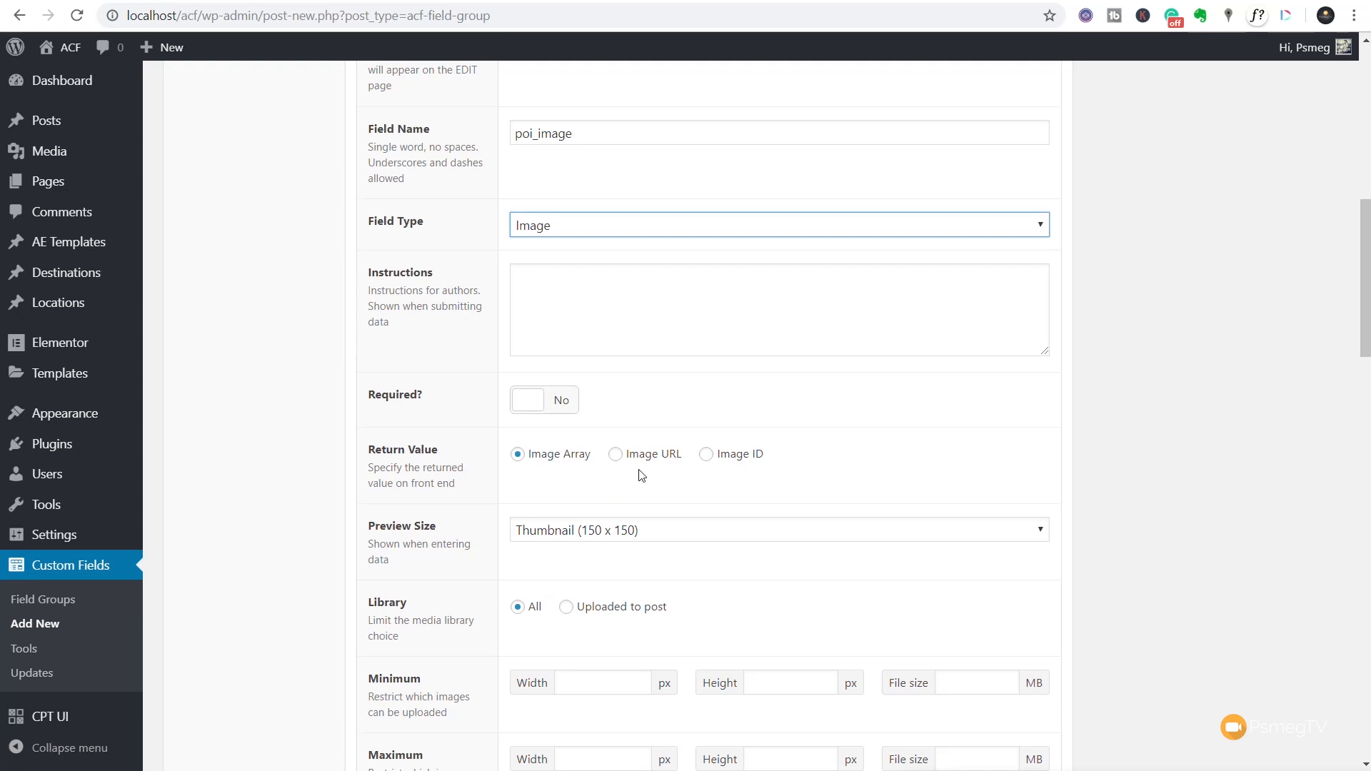
pyautogui.click(615, 454)
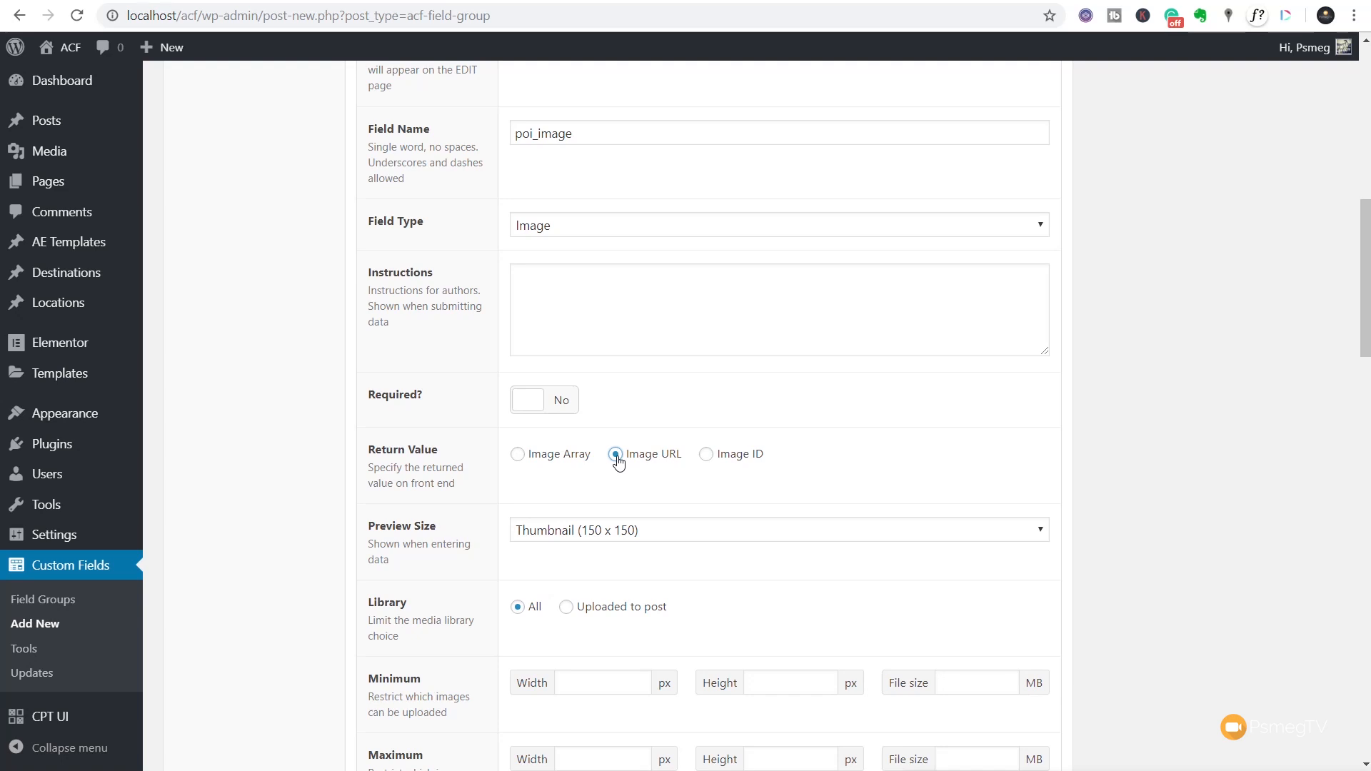
pyautogui.click(663, 537)
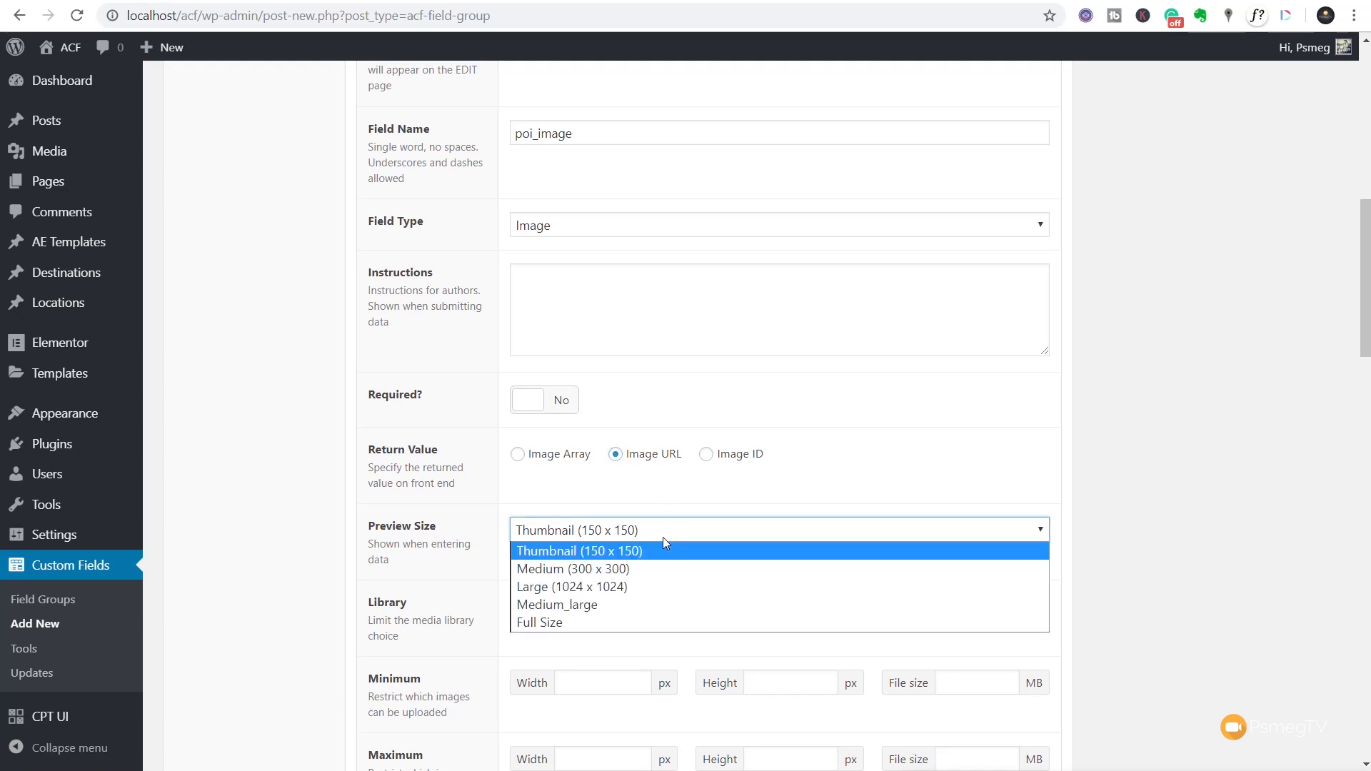
pyautogui.click(640, 568)
pyautogui.scroll(-1, 1159, 569)
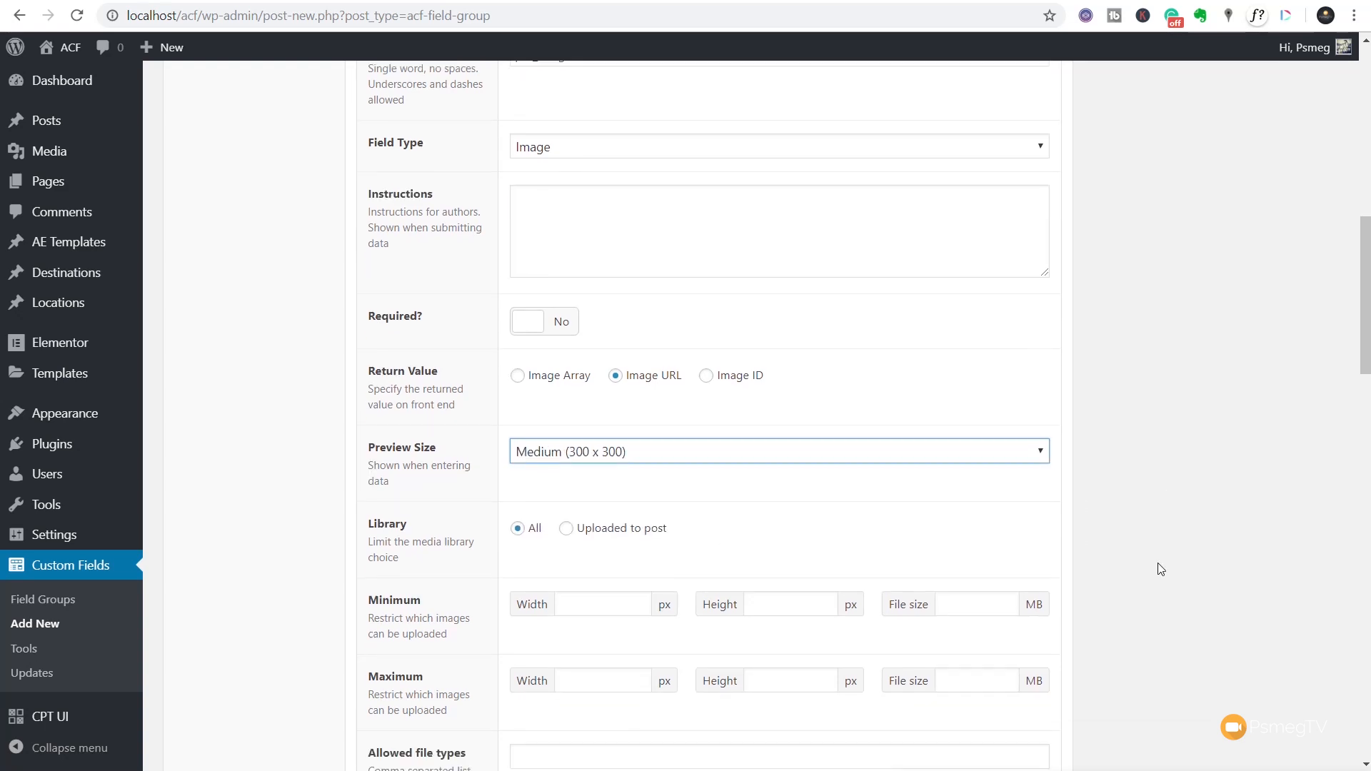
pyautogui.scroll(-1, 1160, 569)
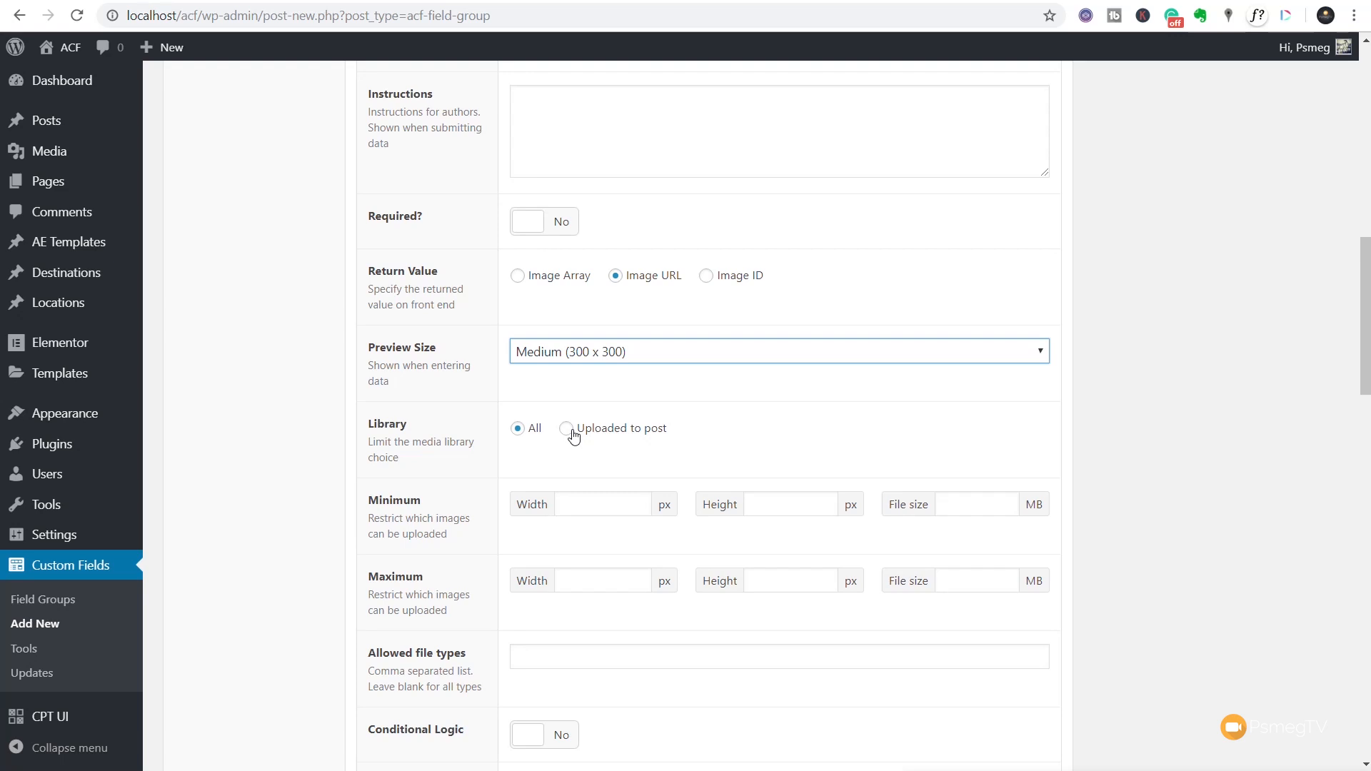
pyautogui.scroll(-2, 659, 571)
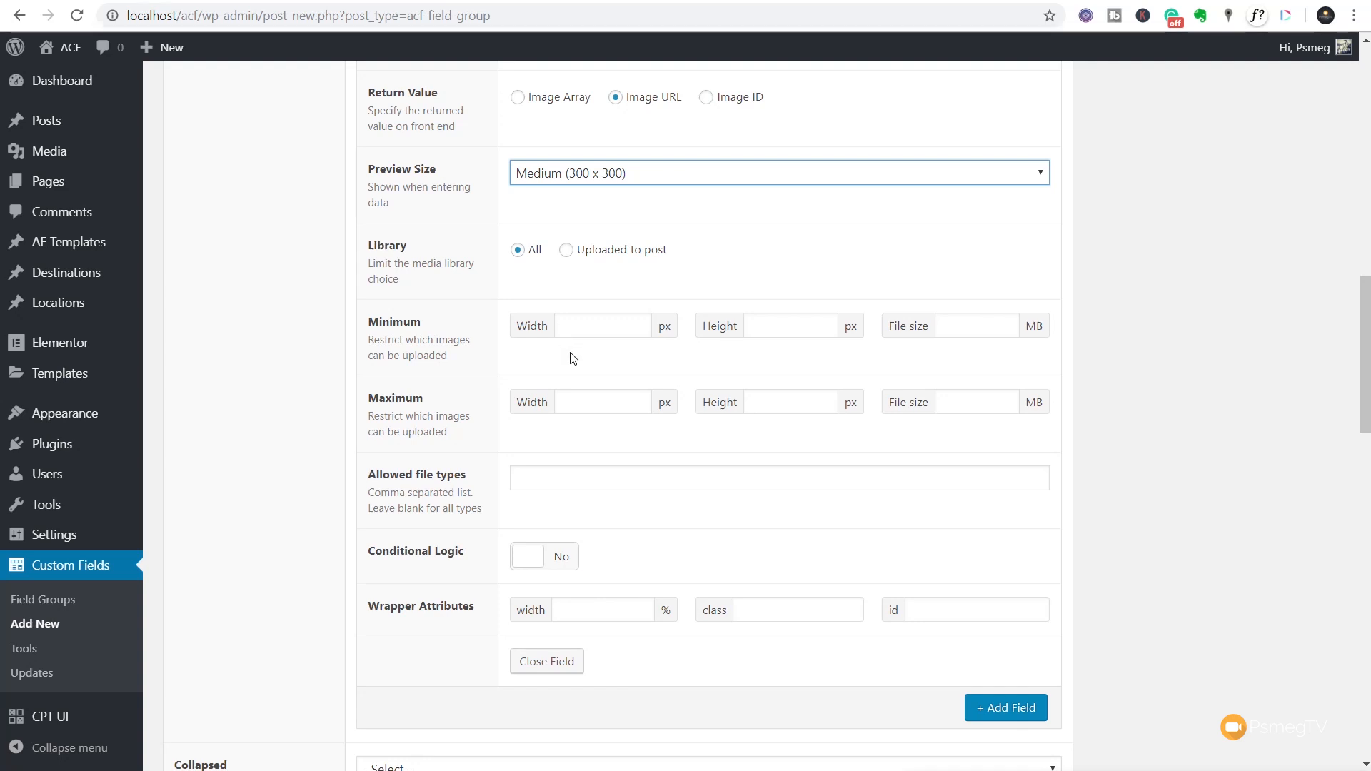
# Step: Add a second sub field labelled POI Description to the POI repeater and set its field type to Text Area
pyautogui.click(572, 480)
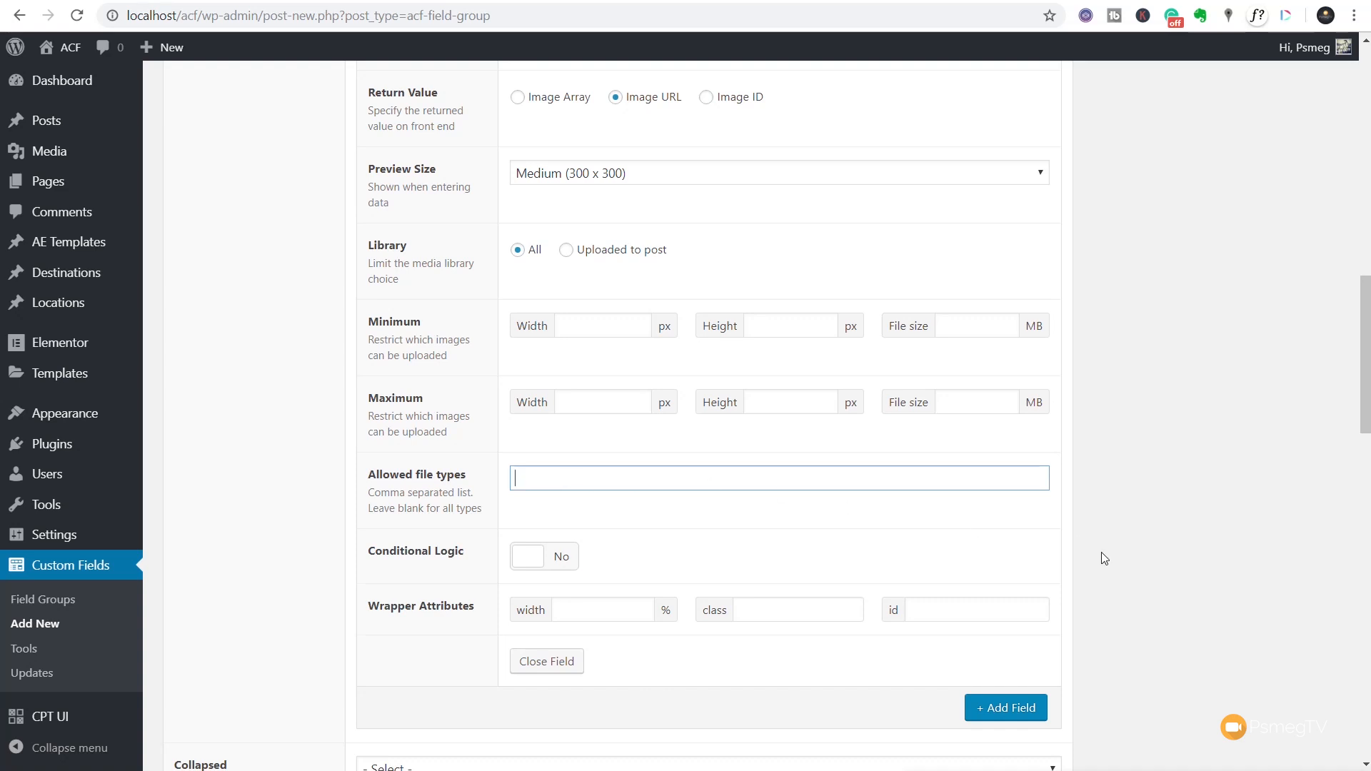
pyautogui.scroll(5, 1117, 641)
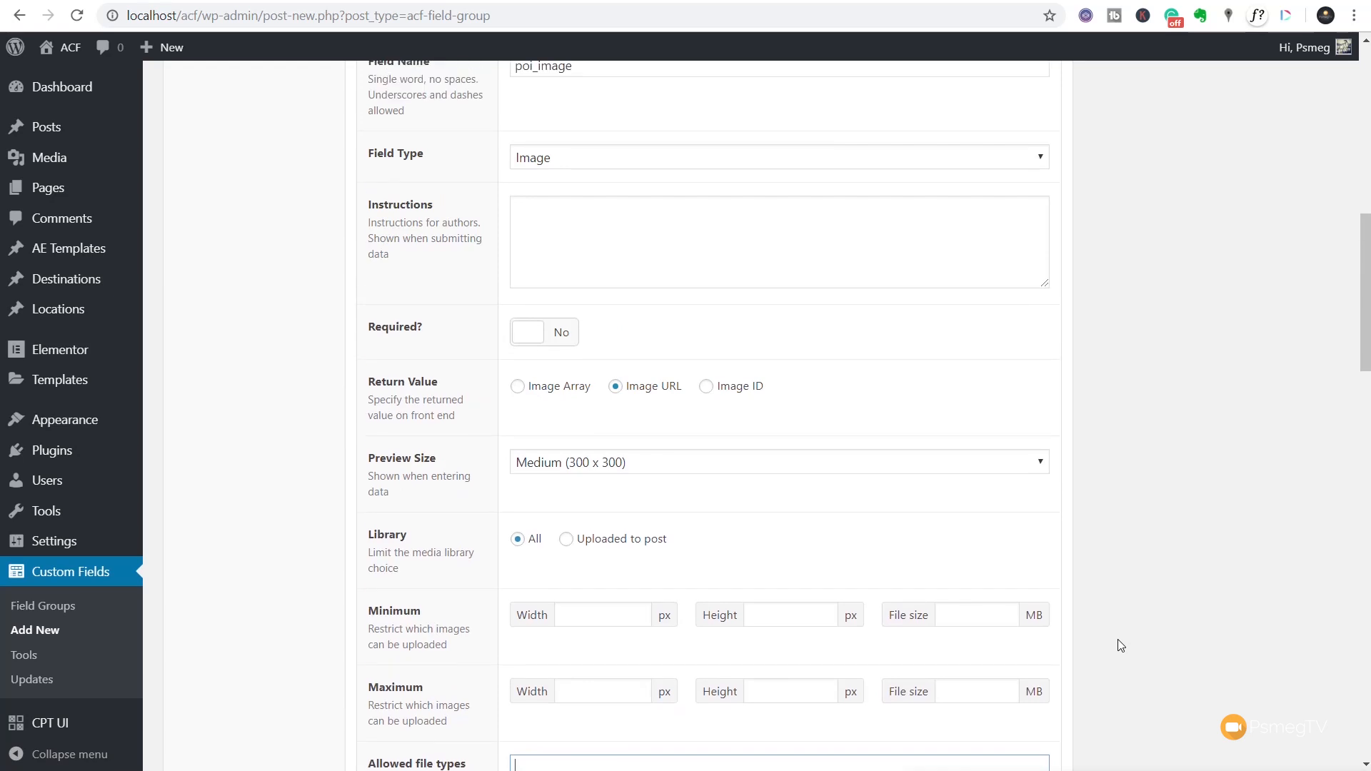
pyautogui.scroll(-8, 1117, 640)
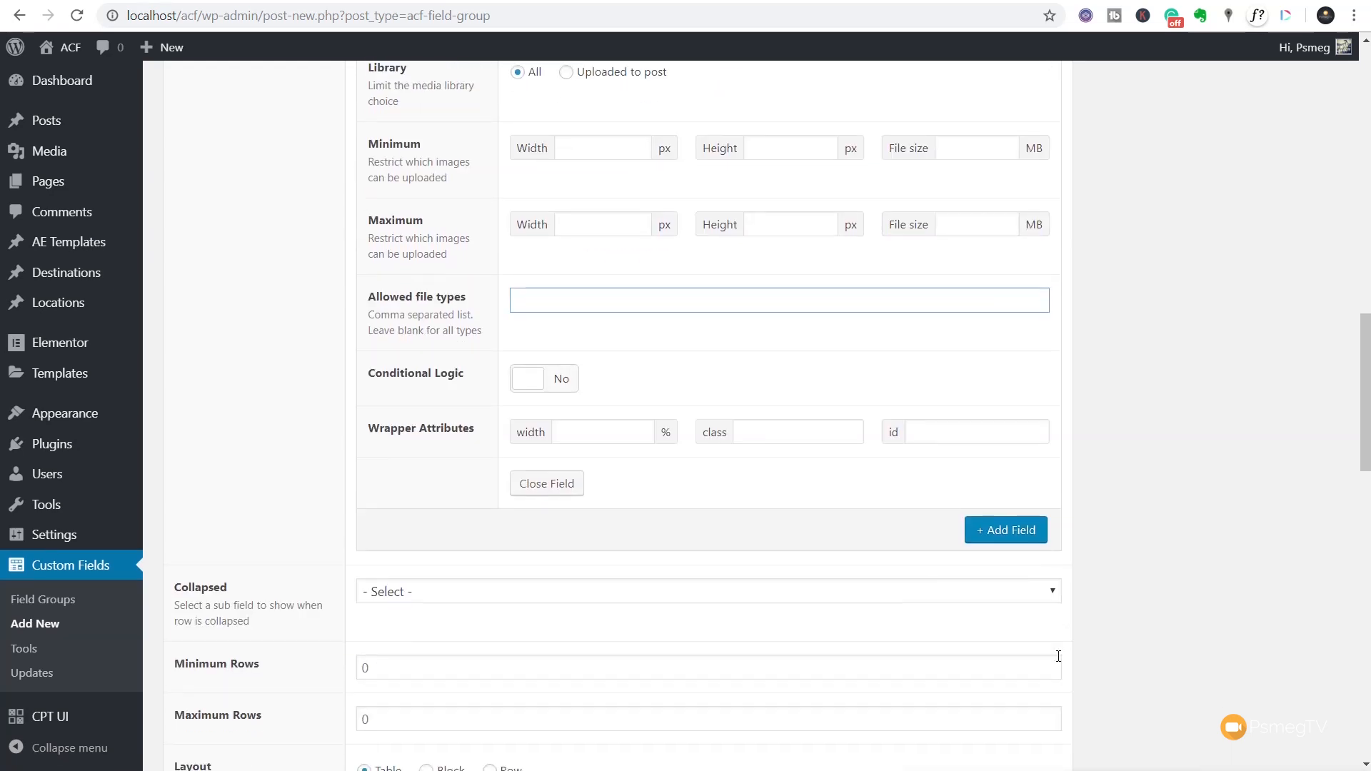
pyautogui.click(1000, 543)
pyautogui.scroll(-2, 1126, 573)
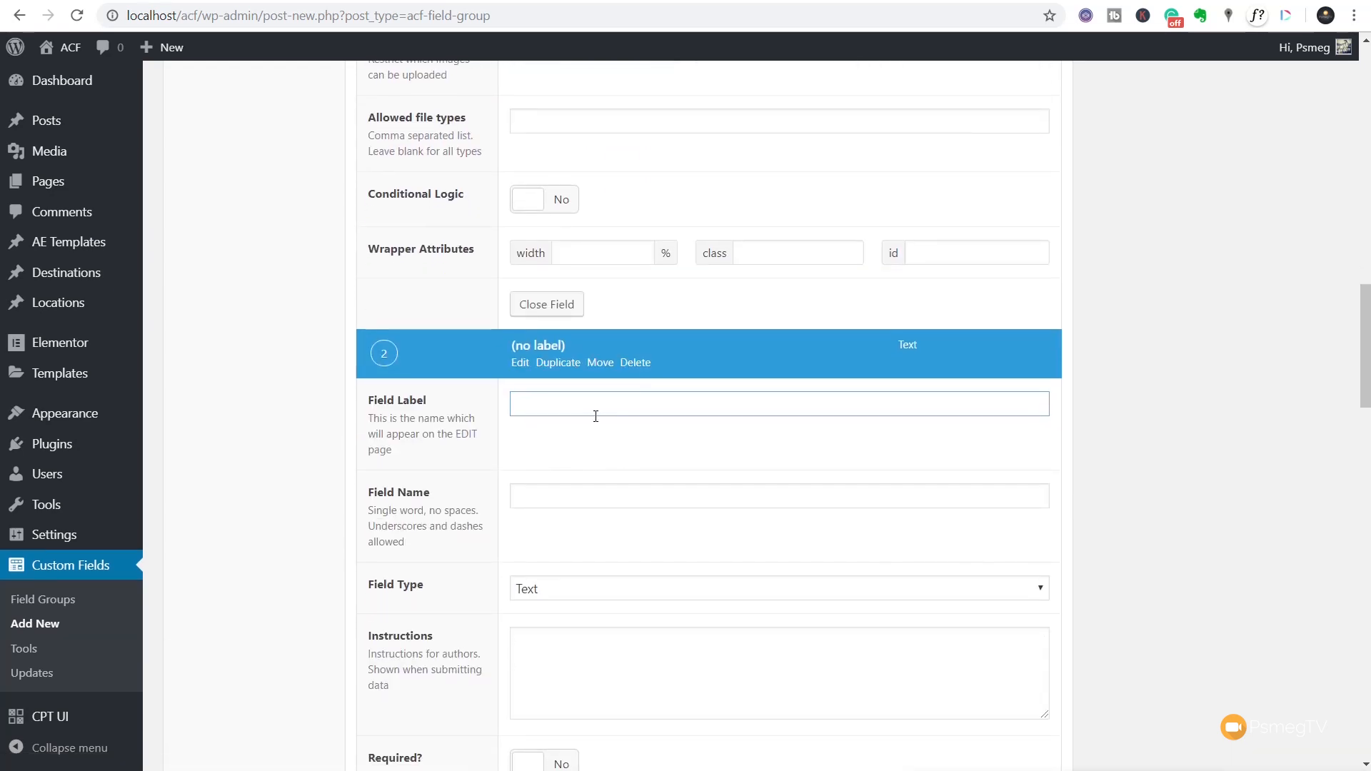
pyautogui.click(595, 407)
pyautogui.write('poi Description')
pyautogui.moveTo(531, 405); pyautogui.dragTo(487, 407)
pyautogui.write('POI')
pyautogui.press('Tab')
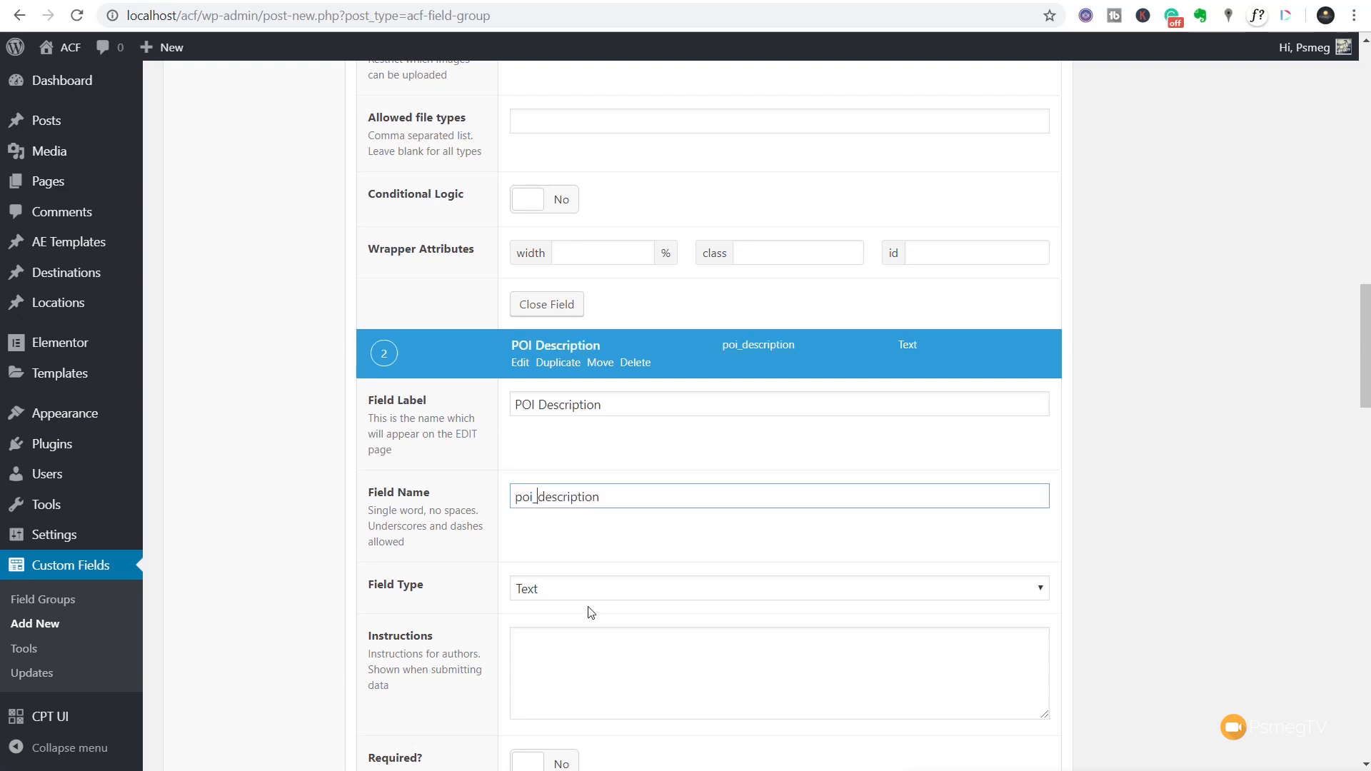
pyautogui.click(581, 592)
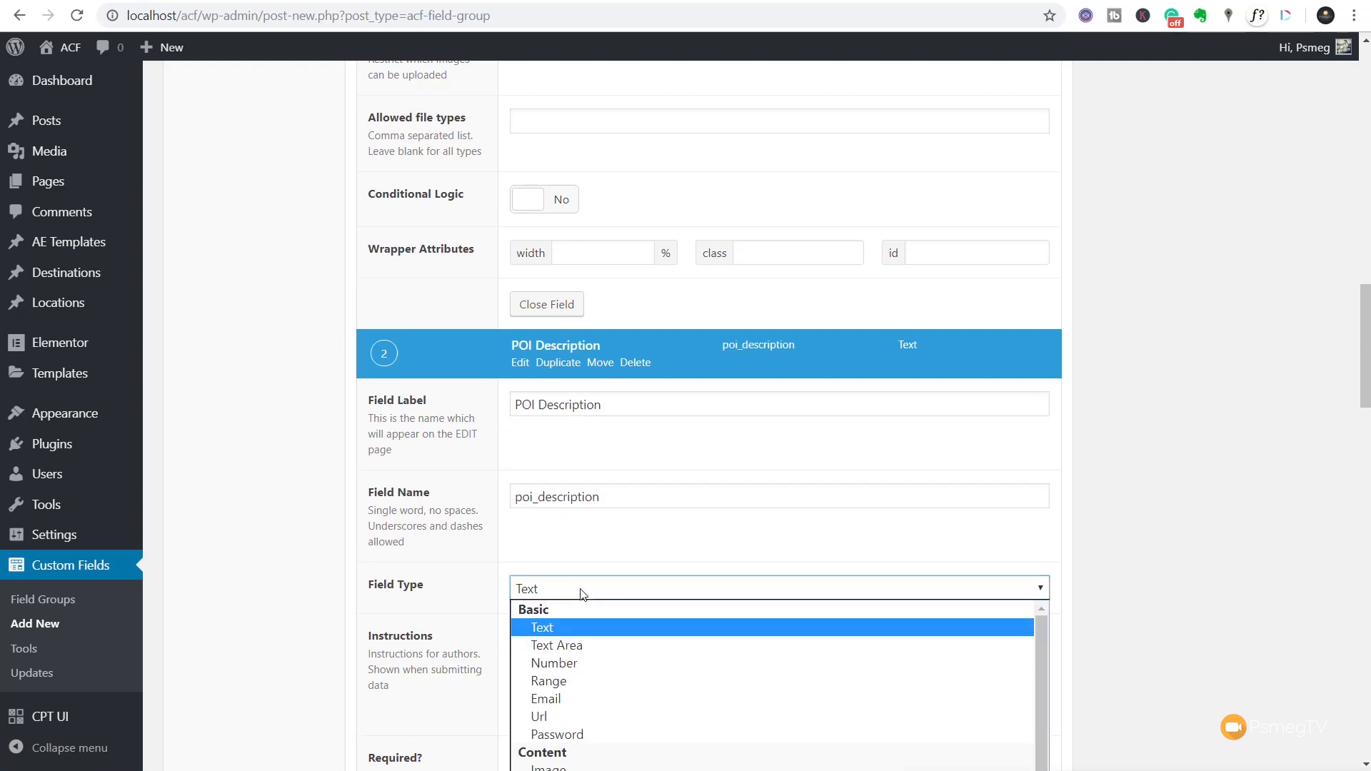
pyautogui.click(575, 644)
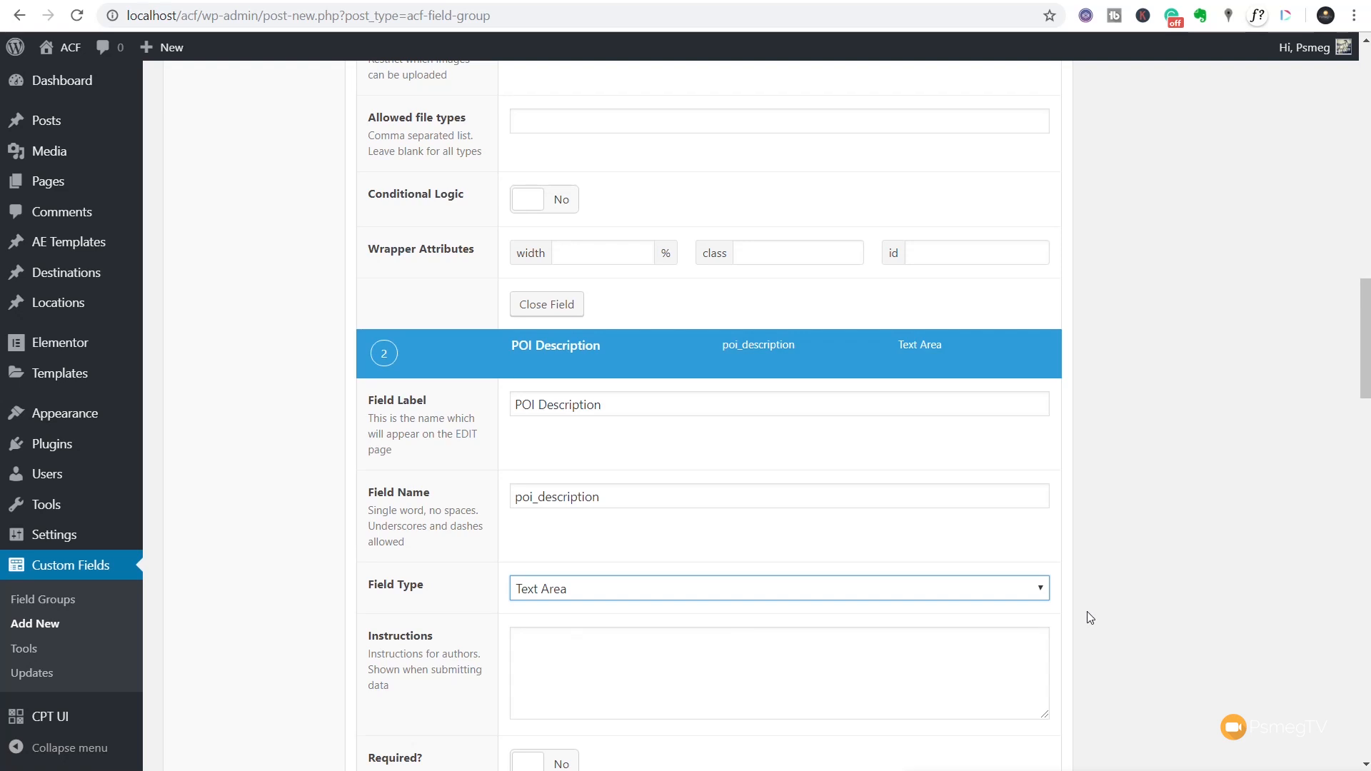
# Step: Add a third sub field labelled POI Name to the POI repeater, leaving its field type as Text
pyautogui.scroll(-7, 1127, 606)
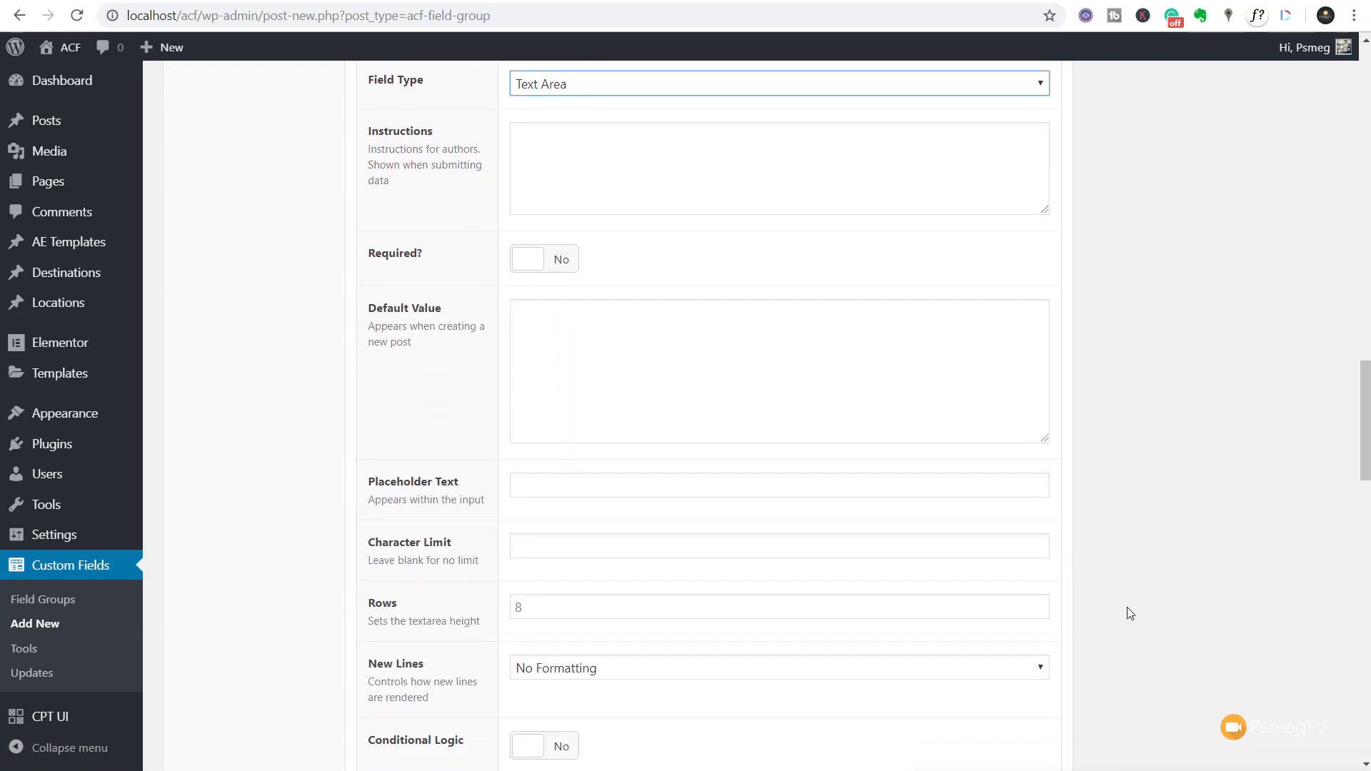
pyautogui.scroll(-2, 1126, 607)
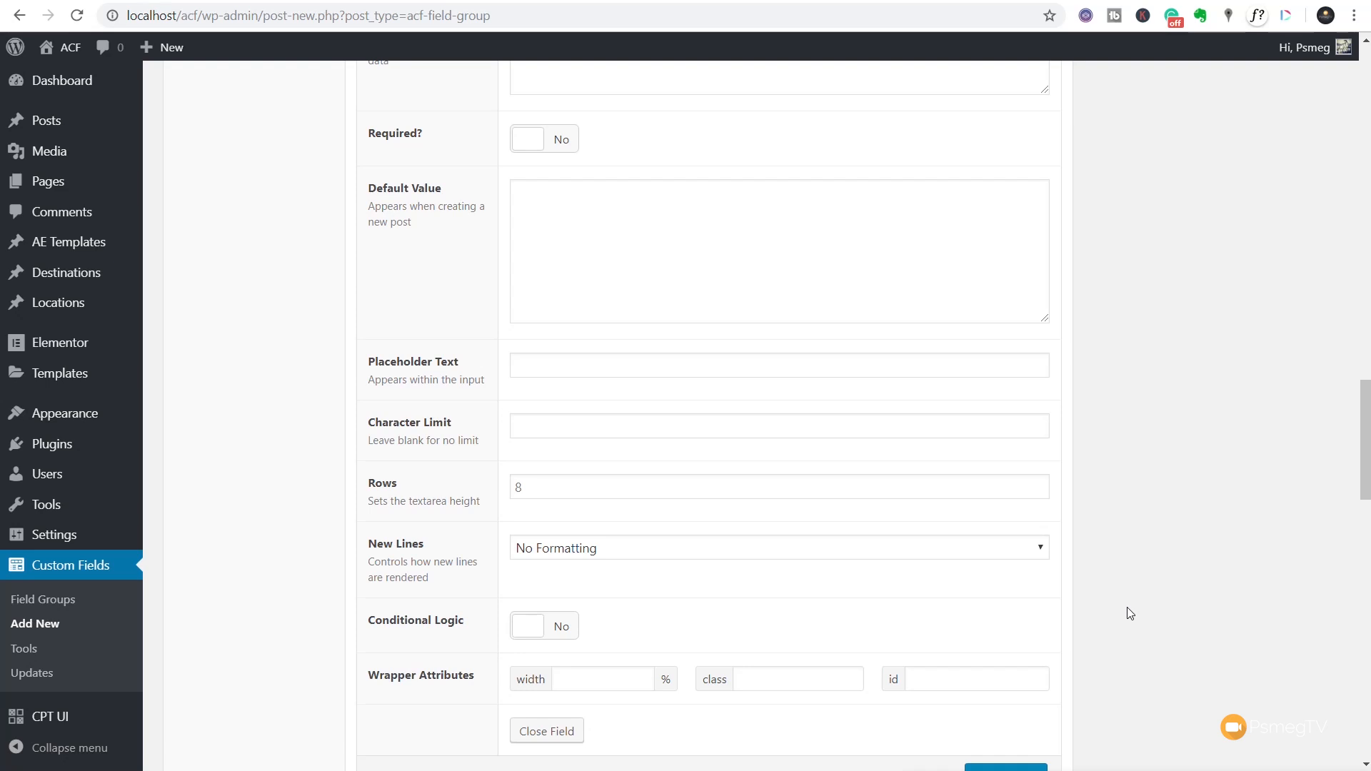
pyautogui.scroll(-4, 1127, 613)
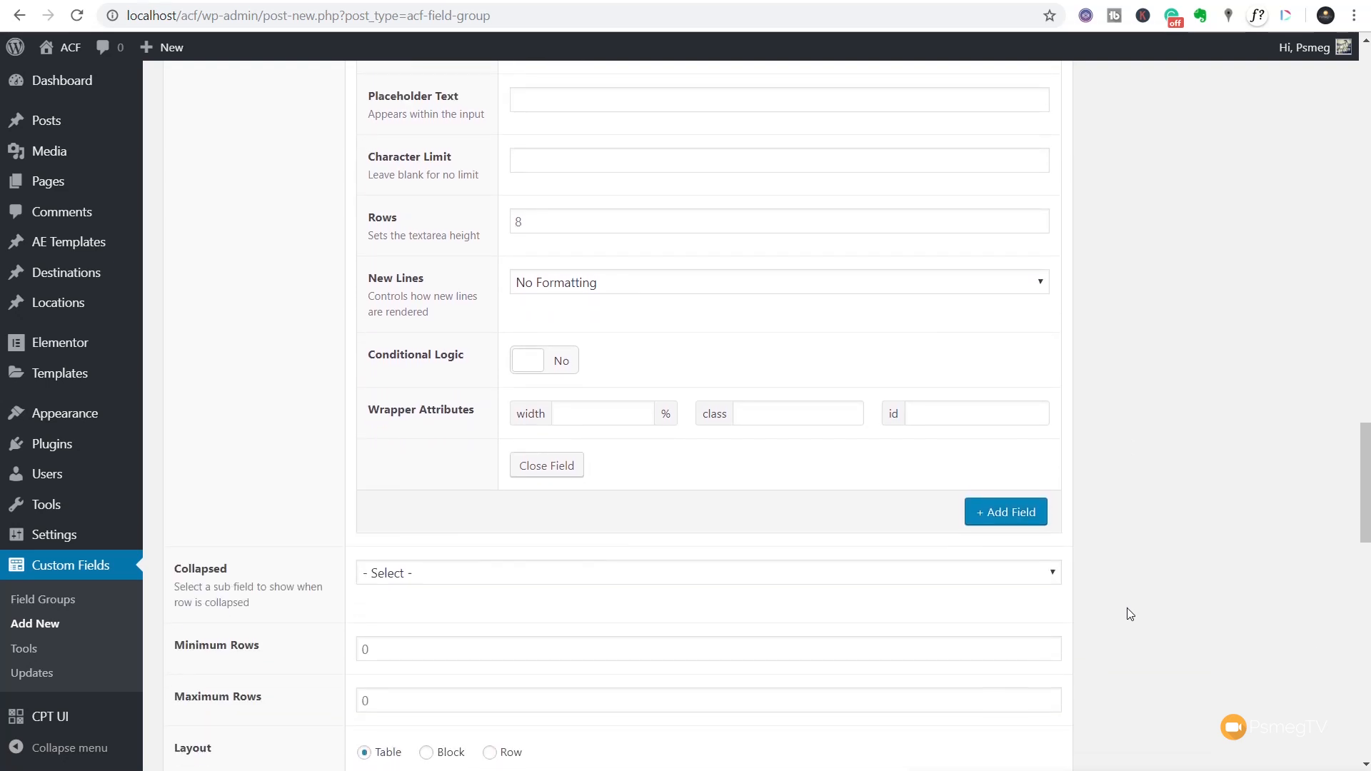
pyautogui.click(1010, 514)
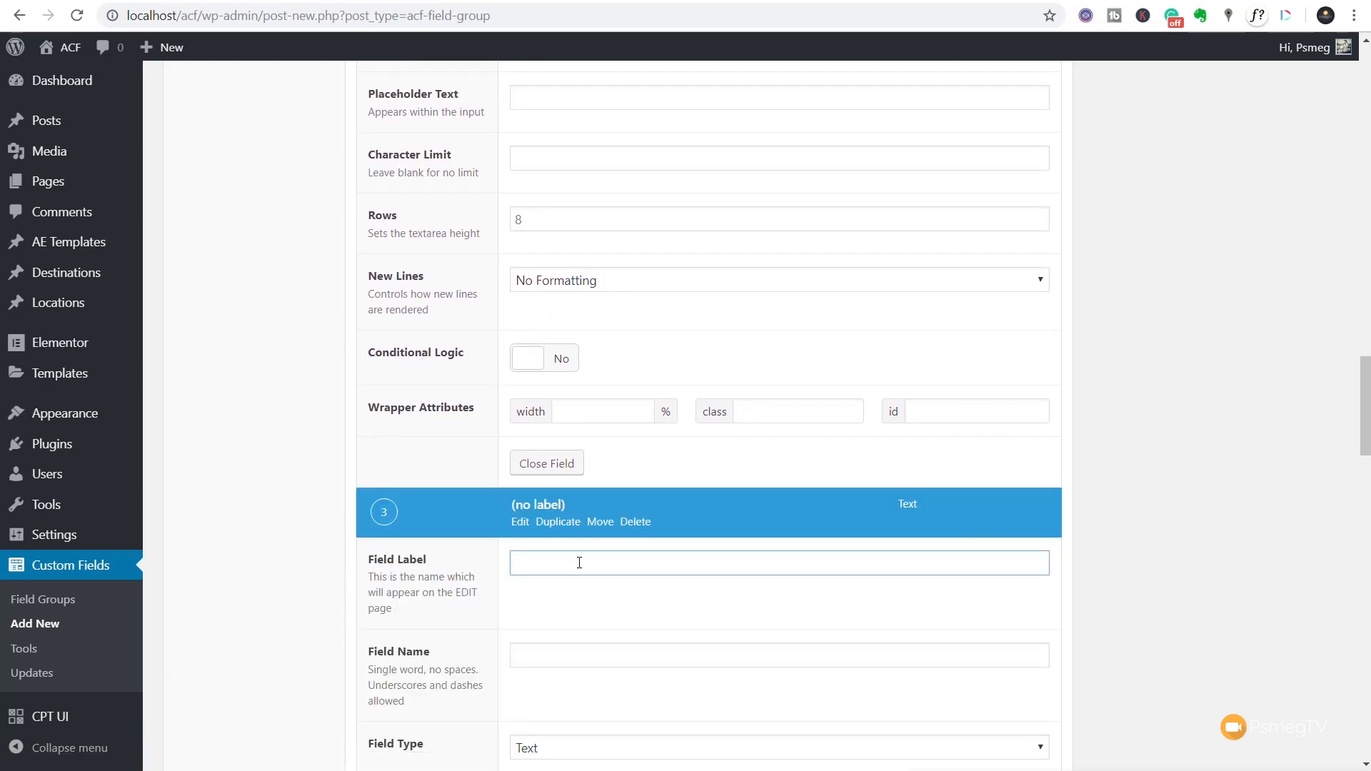
pyautogui.write('POI Name')
pyautogui.click(569, 653)
pyautogui.scroll(-3, 893, 644)
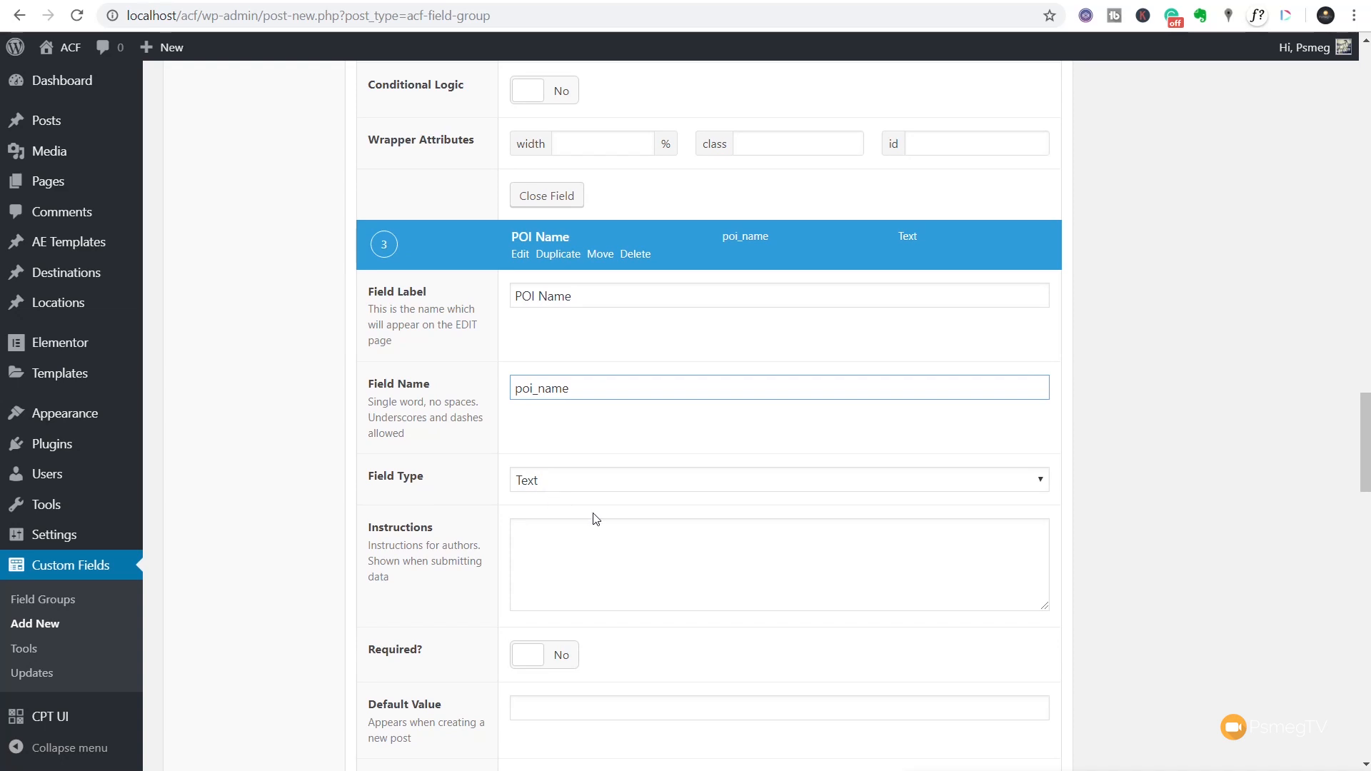
# Step: Review the settings of the three POI sub fields and the repeater's row and layout options
pyautogui.scroll(-3, 1142, 600)
pyautogui.scroll(-3, 1143, 596)
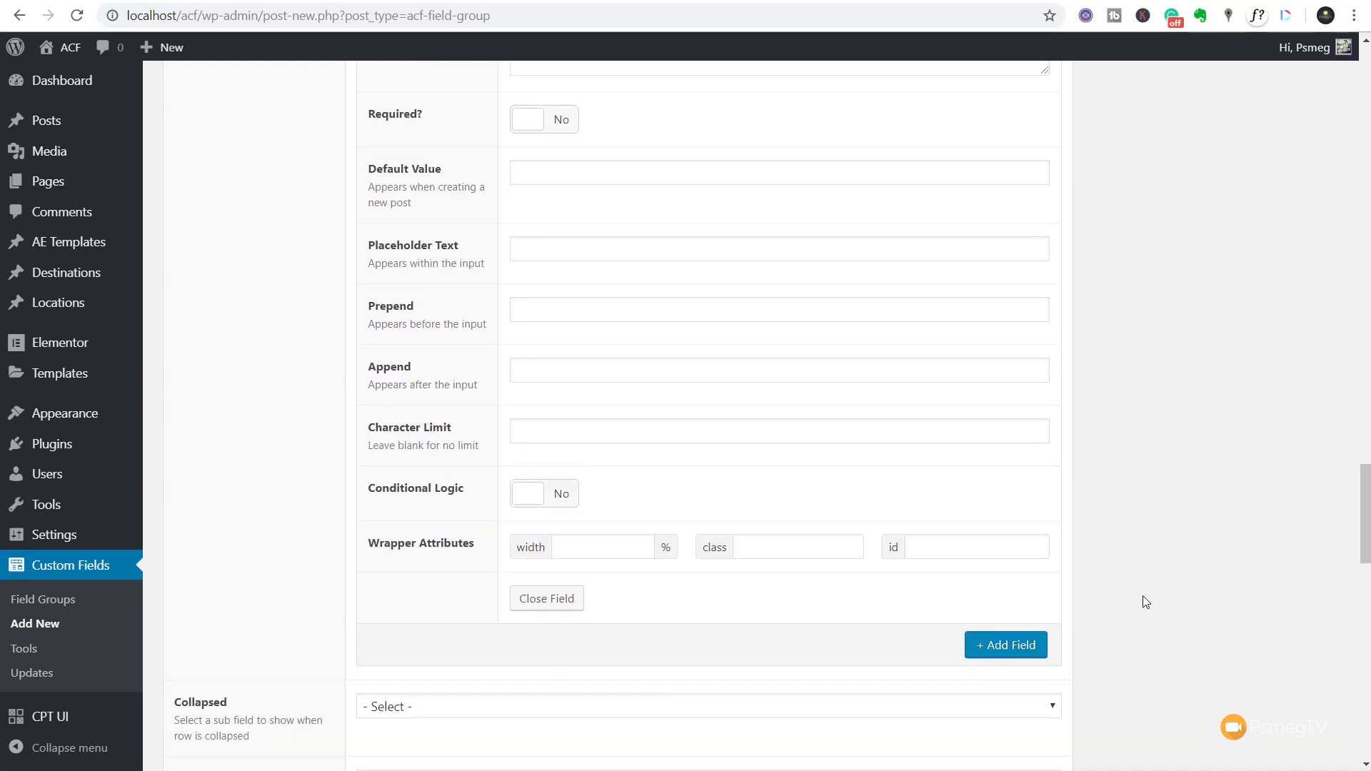
pyautogui.scroll(4, 1143, 596)
pyautogui.scroll(16, 1143, 596)
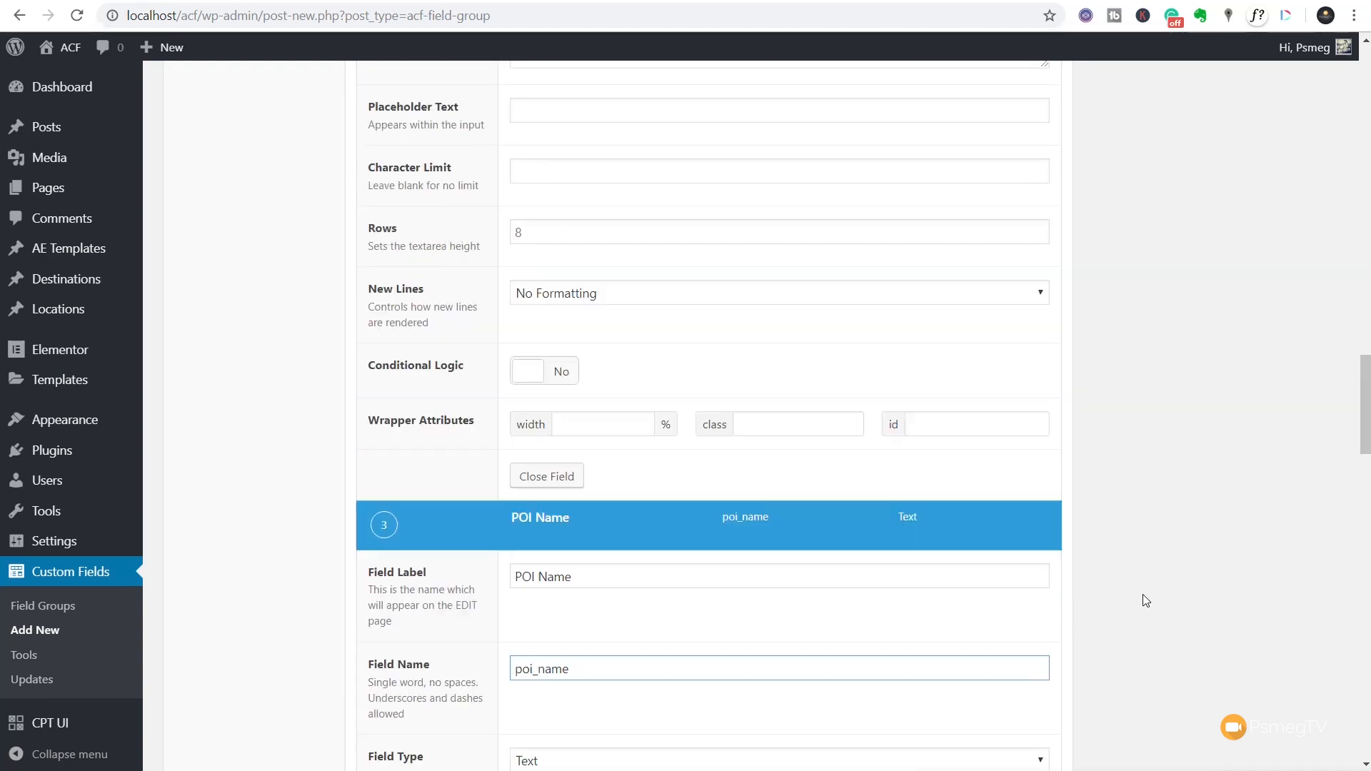
pyautogui.scroll(8, 1139, 594)
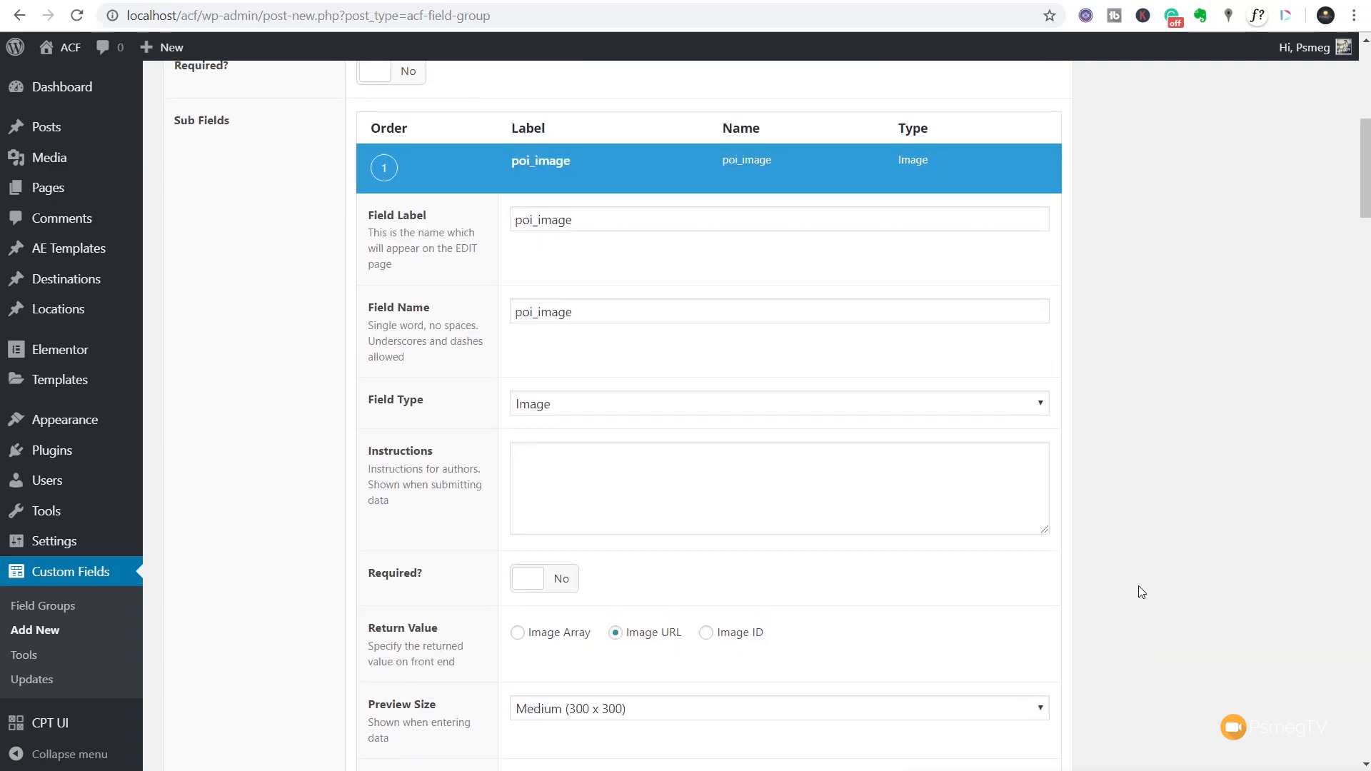
pyautogui.scroll(-4, 1138, 591)
pyautogui.scroll(-20, 1138, 586)
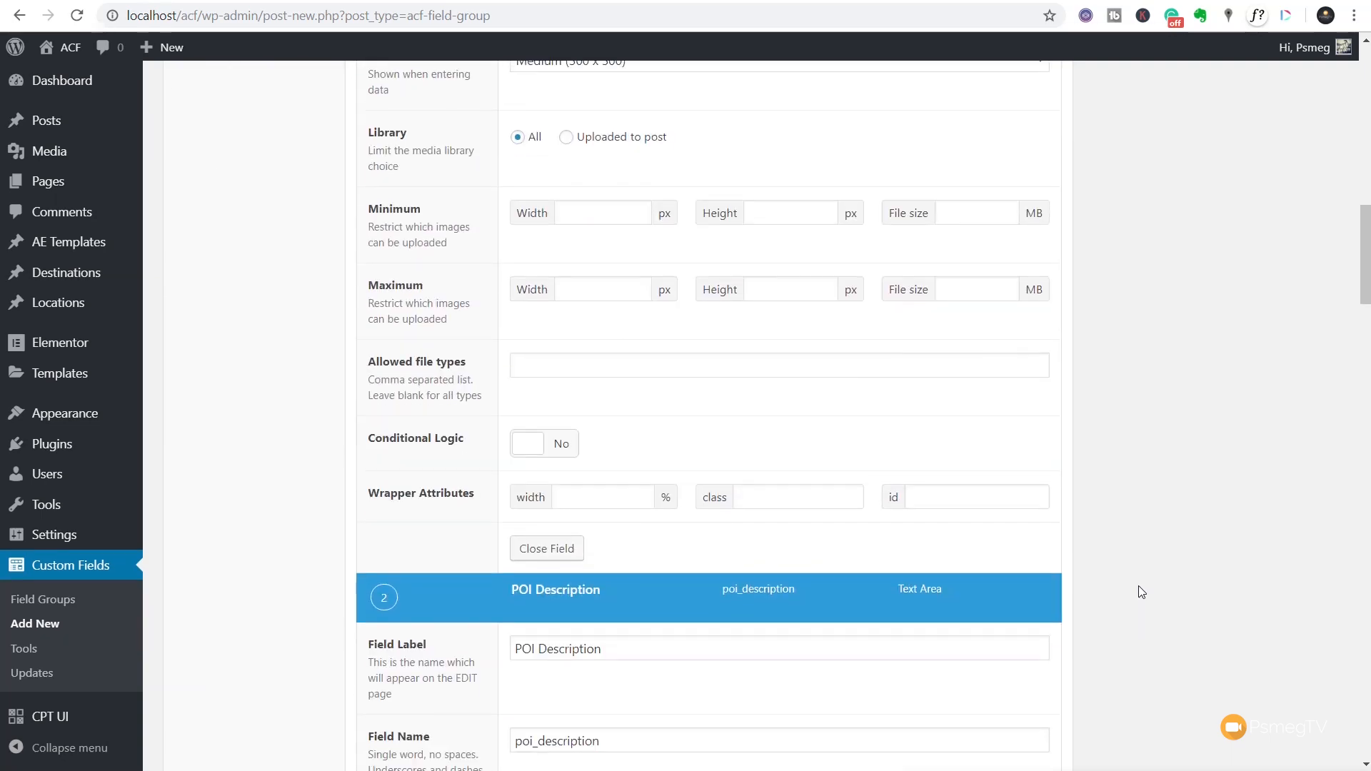
pyautogui.scroll(-7, 1140, 592)
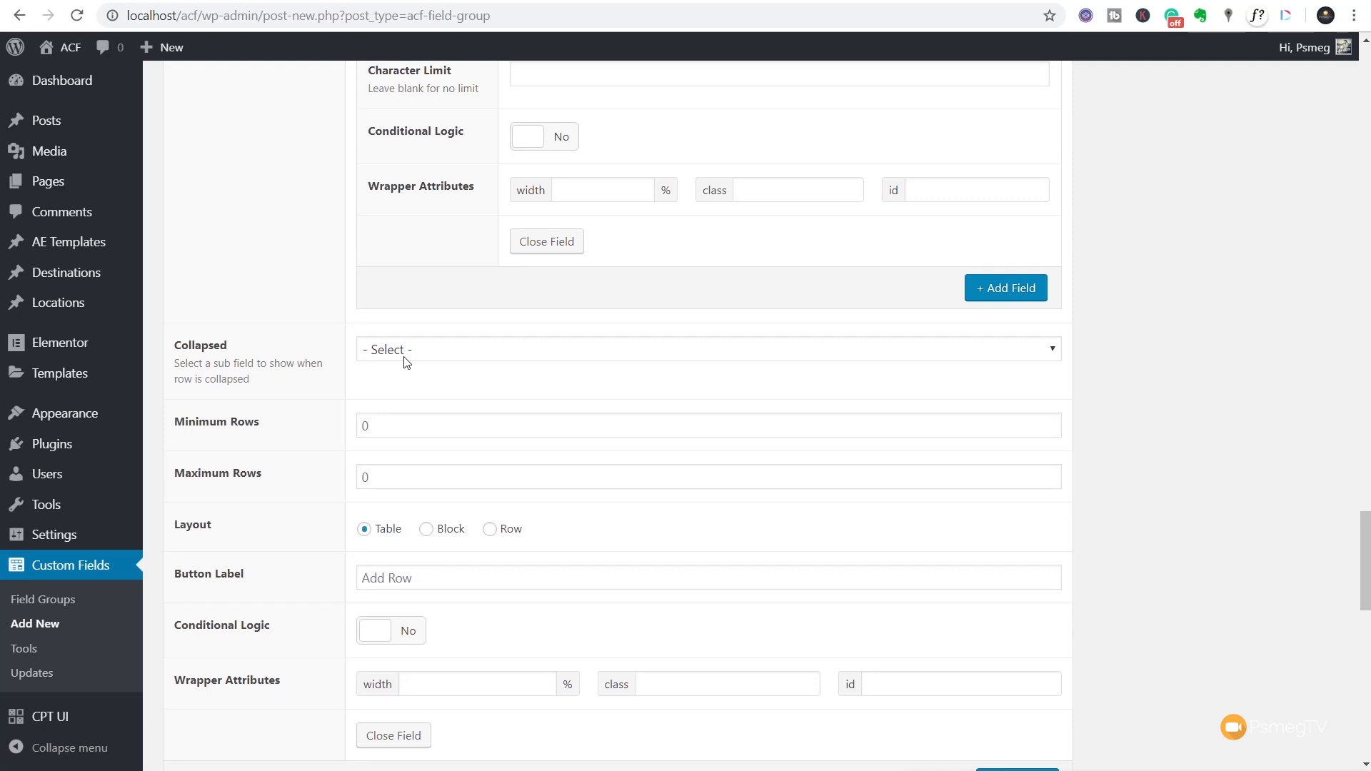
pyautogui.scroll(-2, 1206, 545)
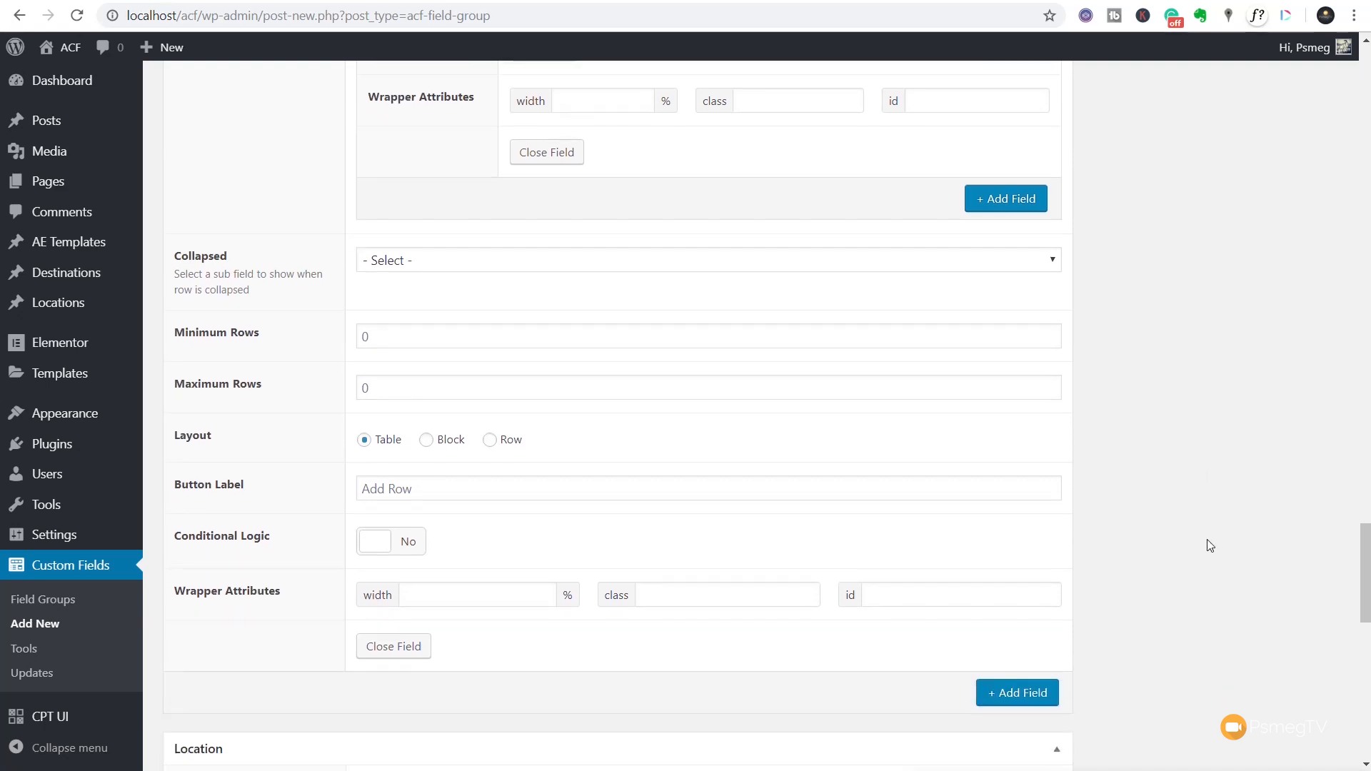
# Step: Set the field group's location rule to show when Post Type is equal to Location
pyautogui.scroll(-5, 1207, 545)
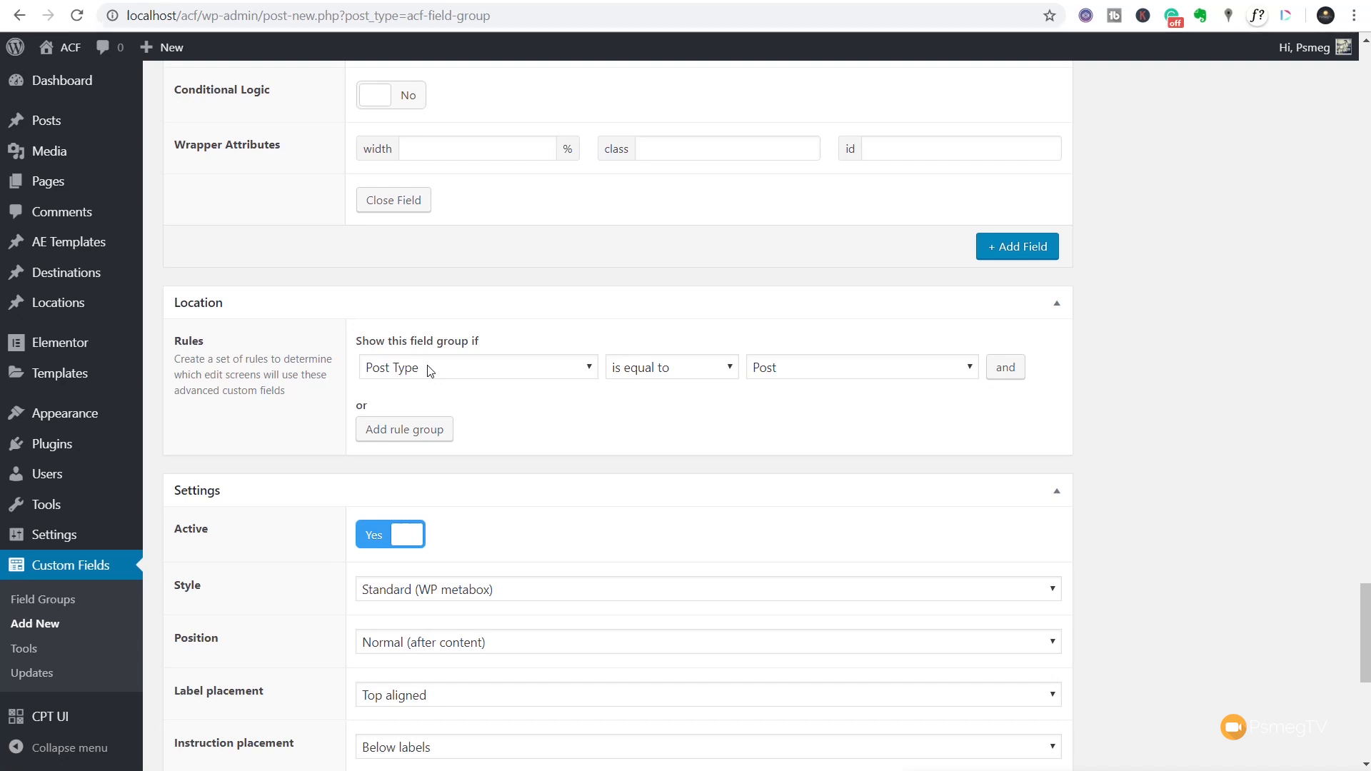
pyautogui.click(837, 376)
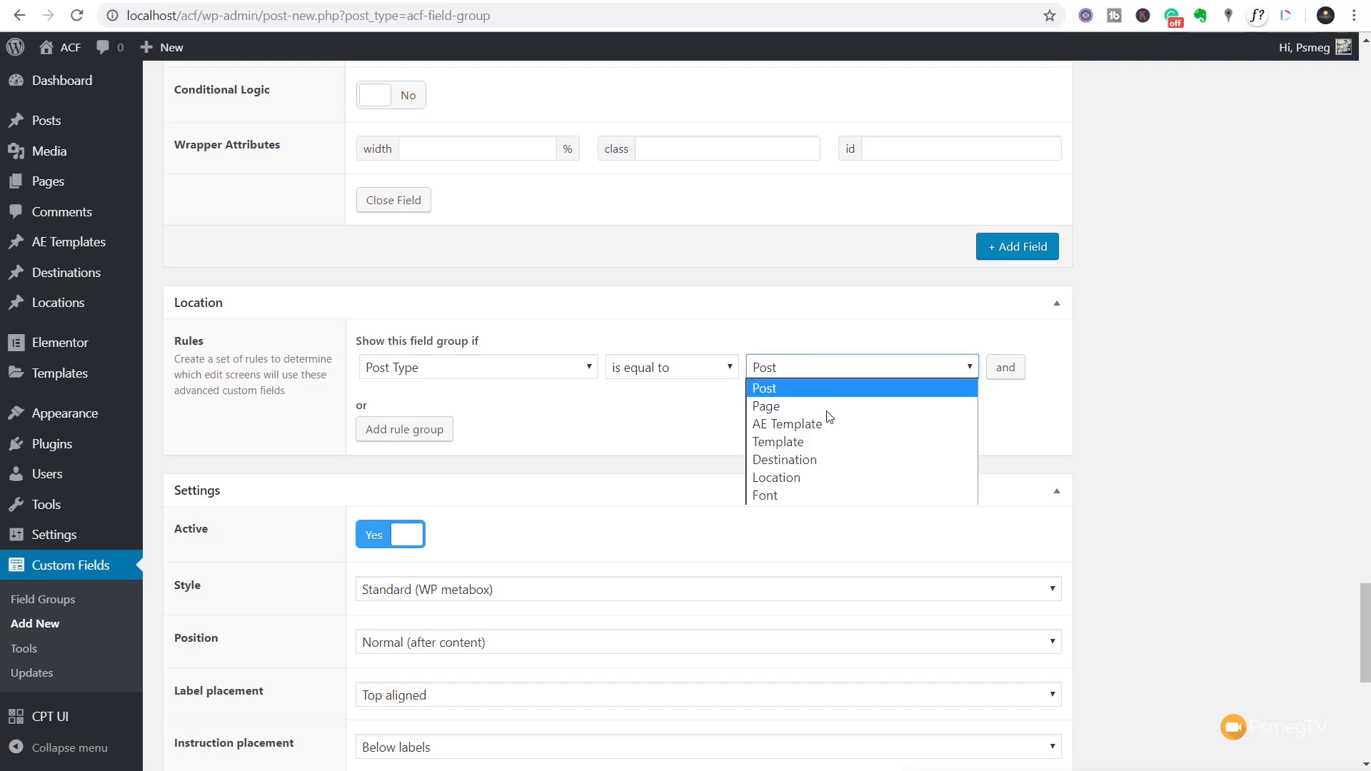
pyautogui.click(823, 477)
# Step: Hide all edit-screen items except the Content Editor and Featured Image, and publish the field group
pyautogui.scroll(-8, 1210, 567)
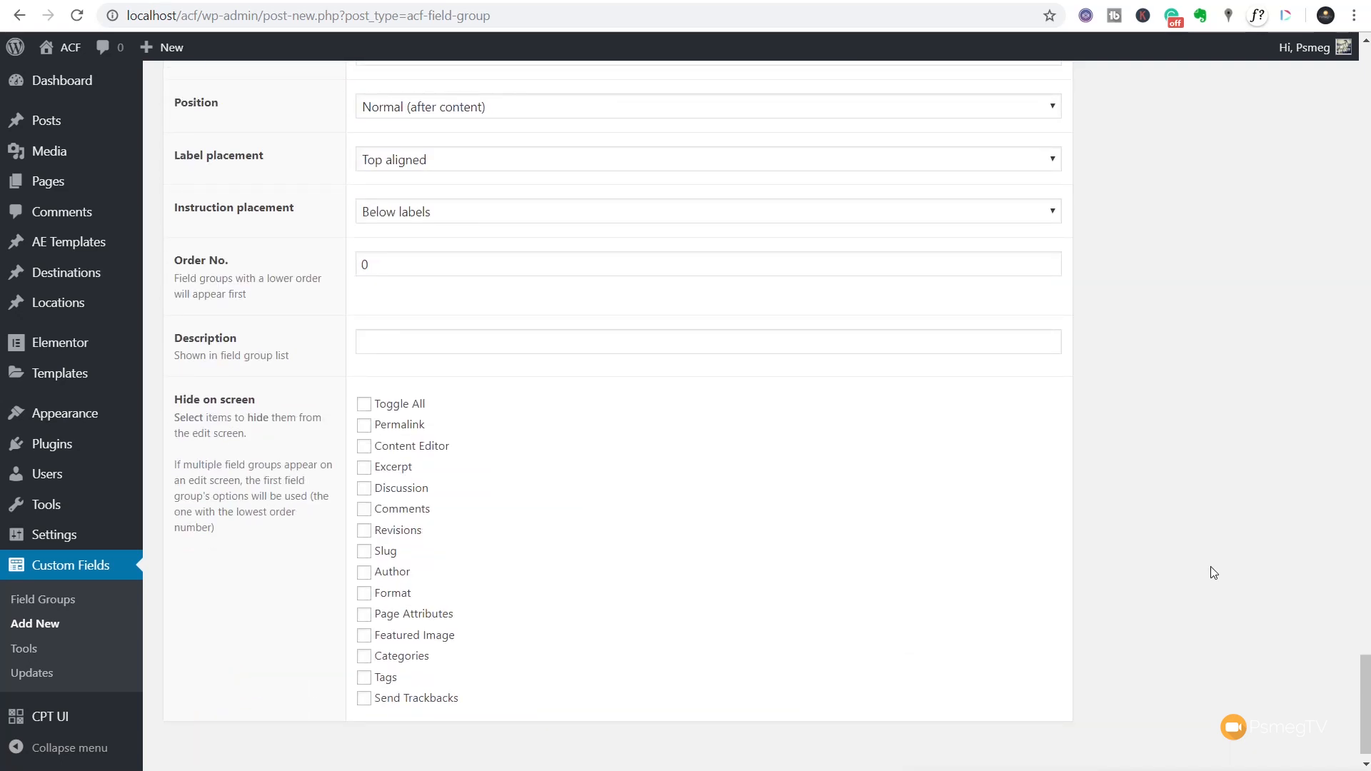
pyautogui.click(365, 406)
pyautogui.click(366, 448)
pyautogui.scroll(8, 1125, 635)
pyautogui.scroll(20, 1125, 632)
pyautogui.scroll(15, 1137, 569)
pyautogui.click(1296, 242)
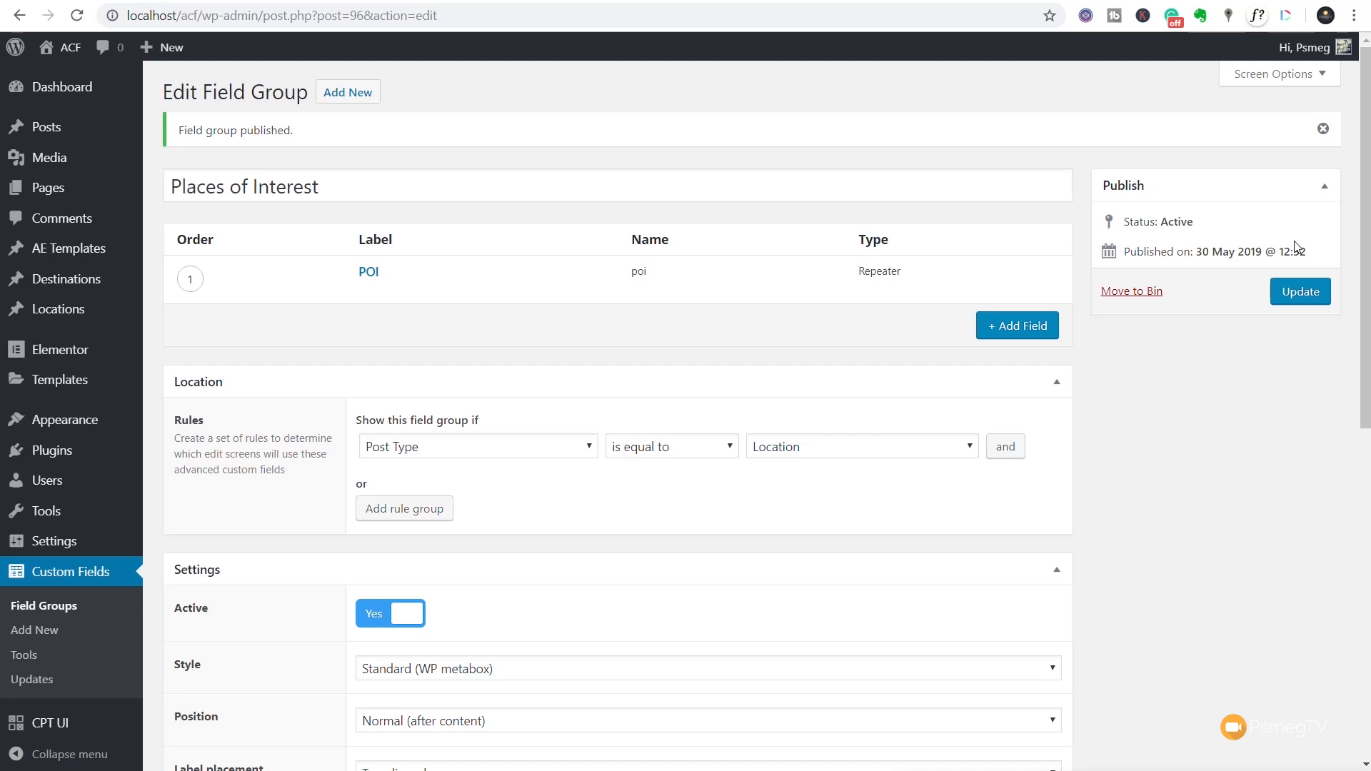
# Step: Start a new Location titled Shanghai and paste the lorem ipsum text into its content editor
pyautogui.moveTo(60, 314)
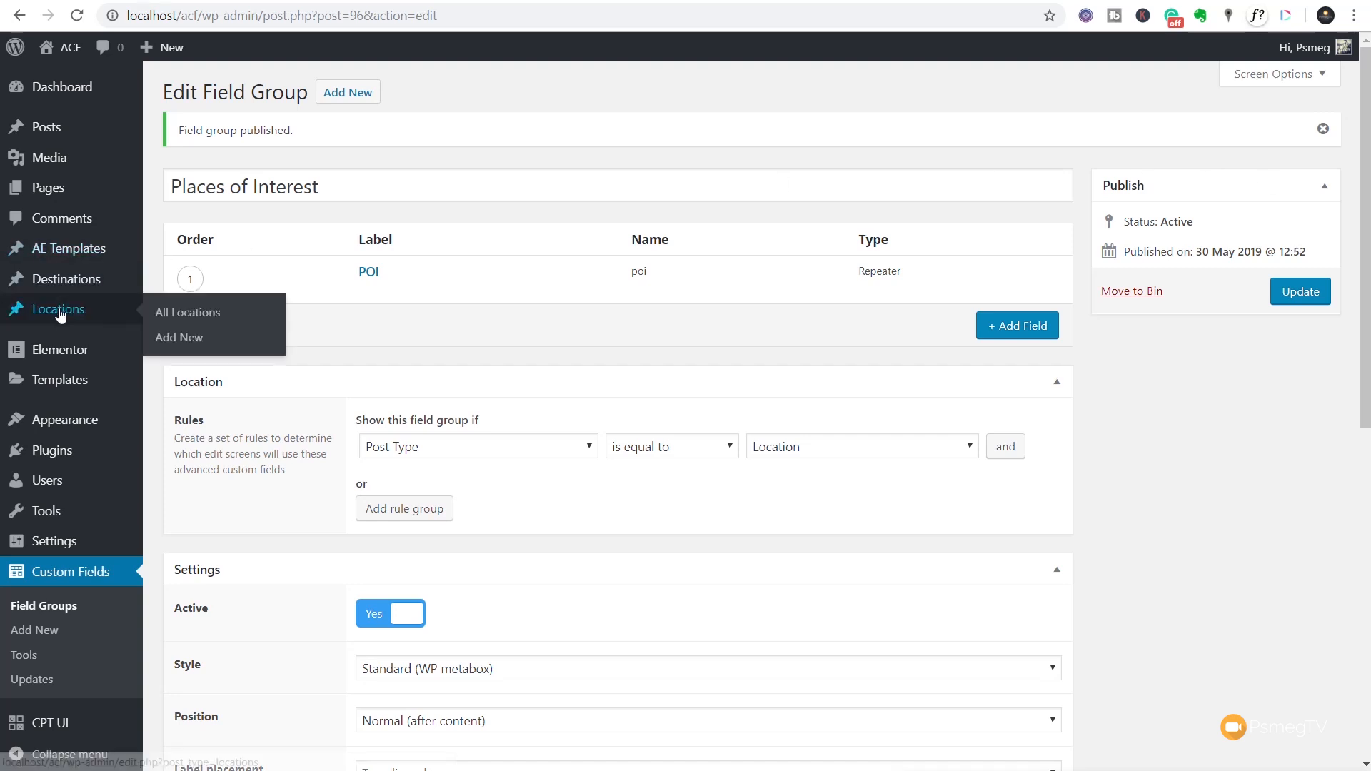
pyautogui.click(176, 339)
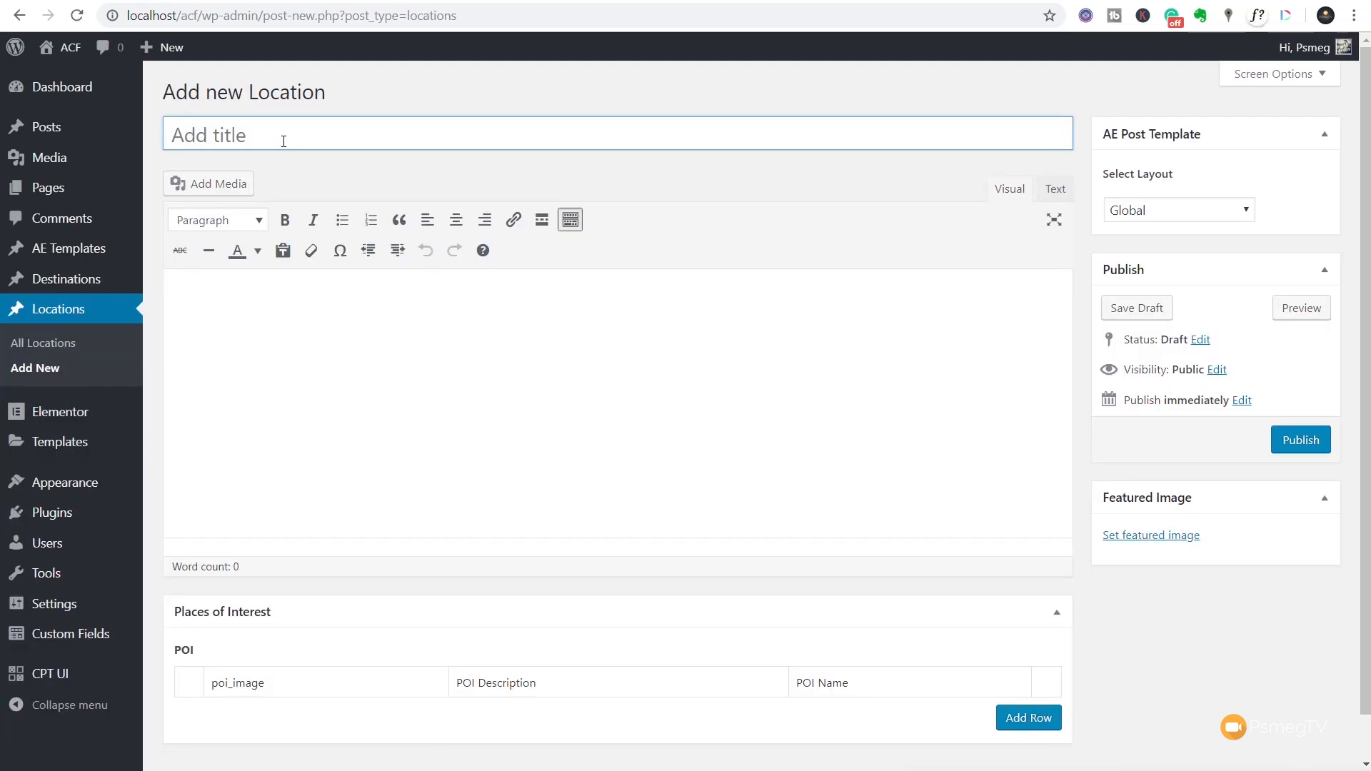
pyautogui.click(310, 344)
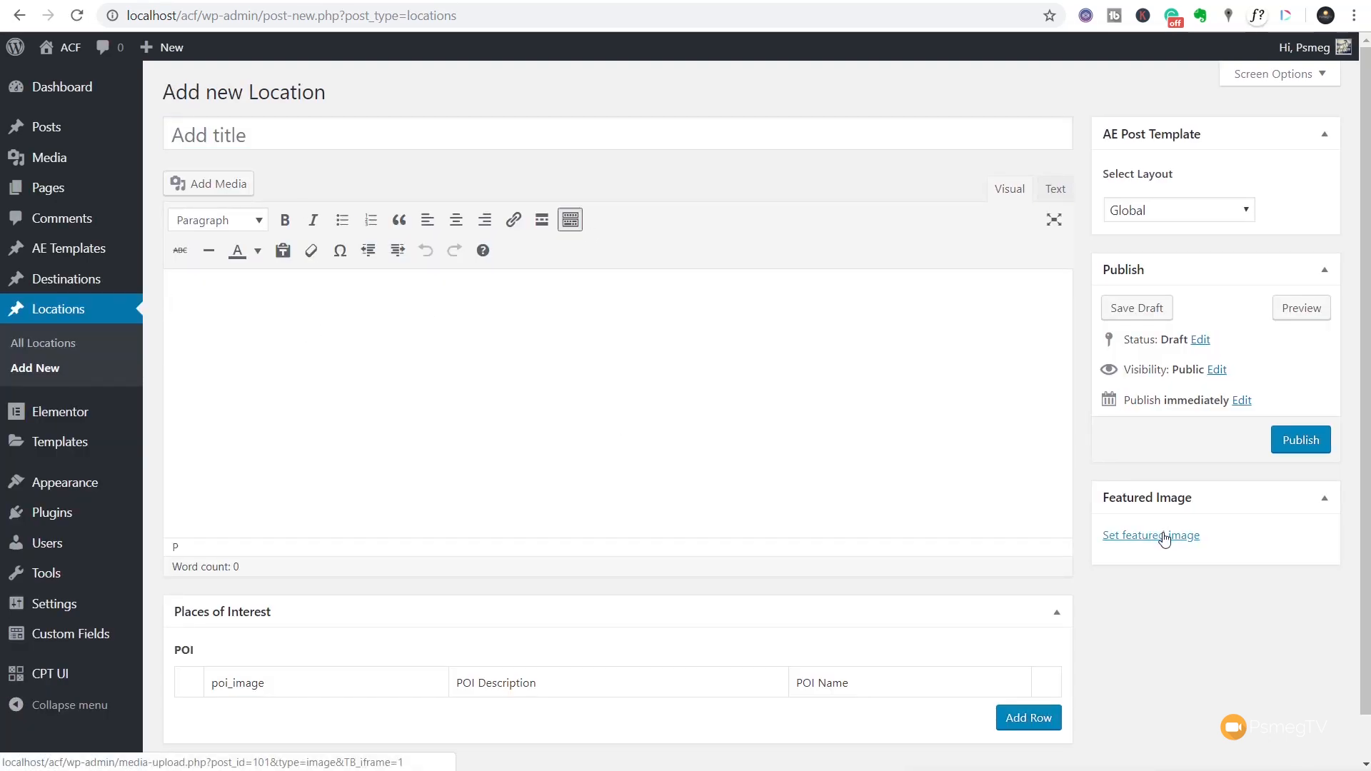
pyautogui.scroll(-1, 538, 726)
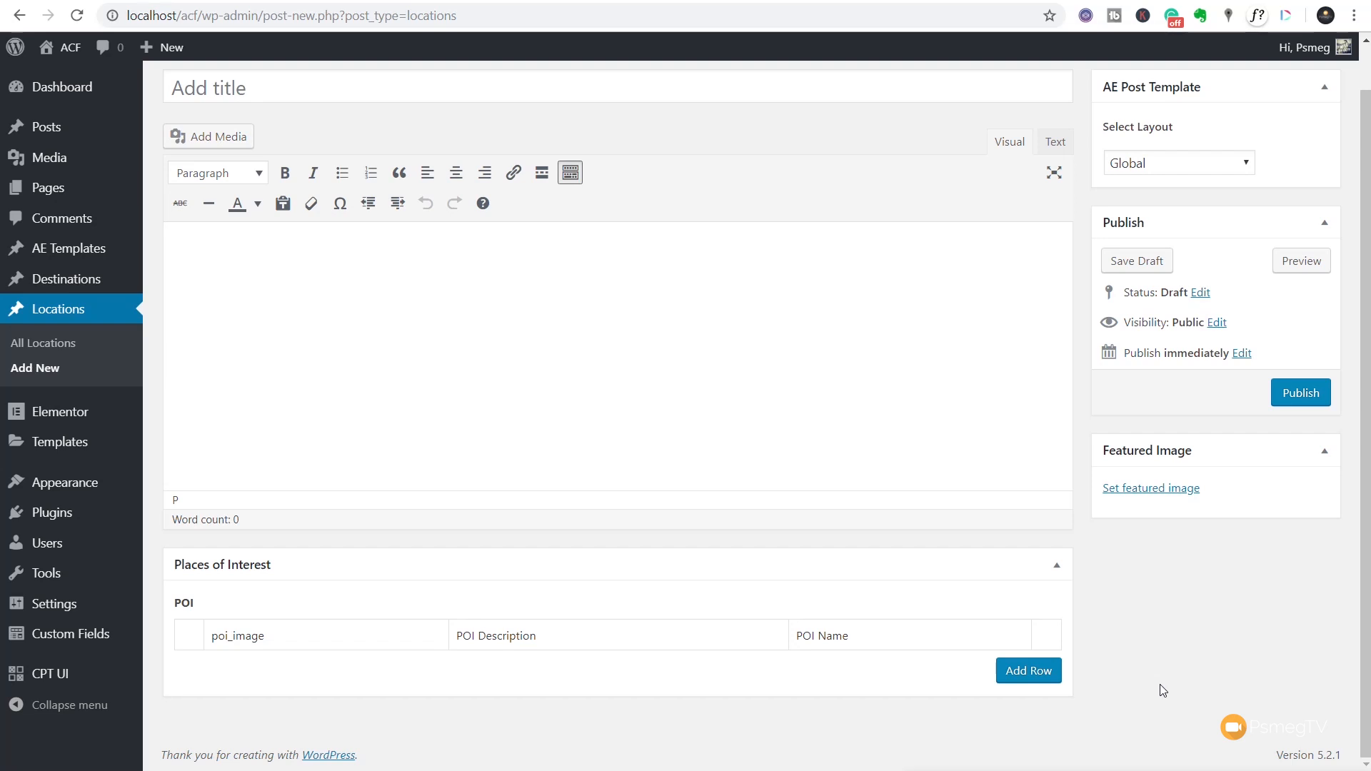
pyautogui.click(307, 92)
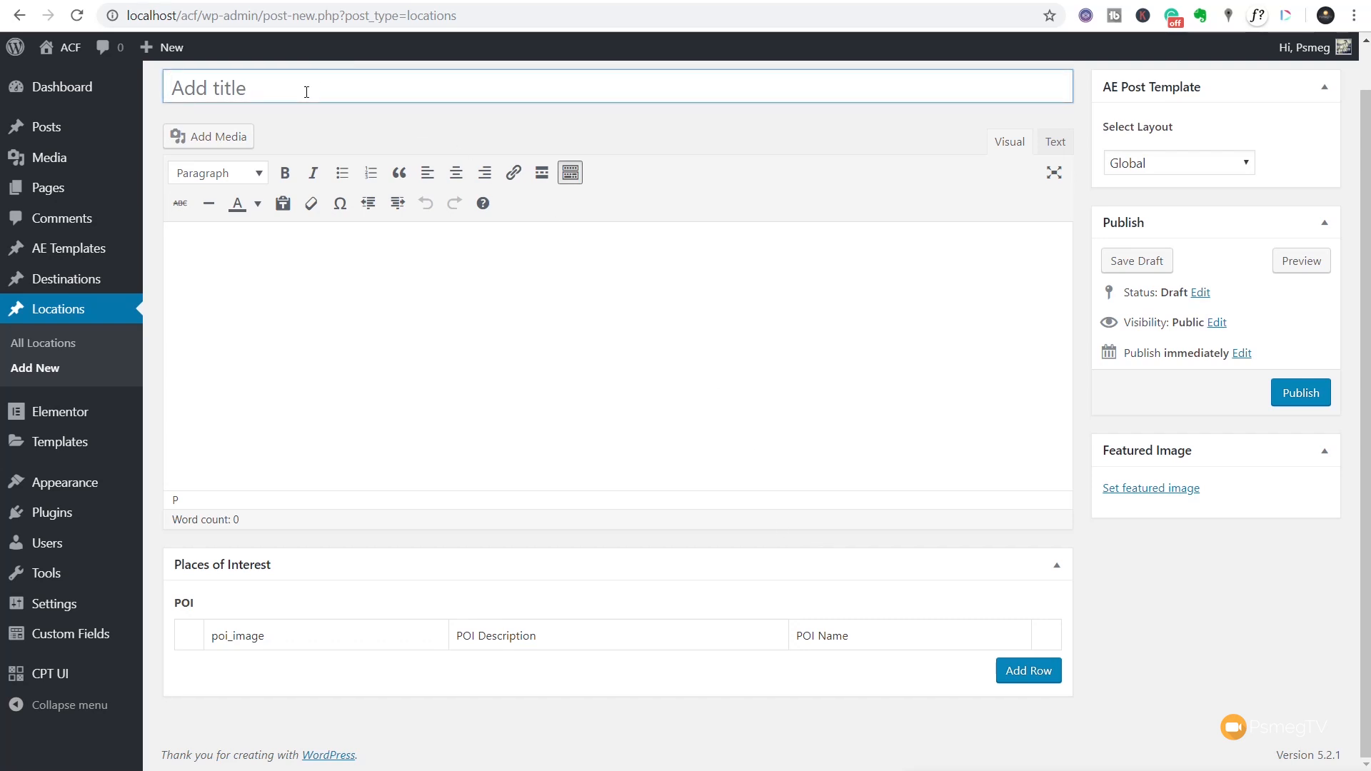
pyautogui.write('Shanghai')
pyautogui.click(291, 278)
pyautogui.hotkey('ctrl', 'v')
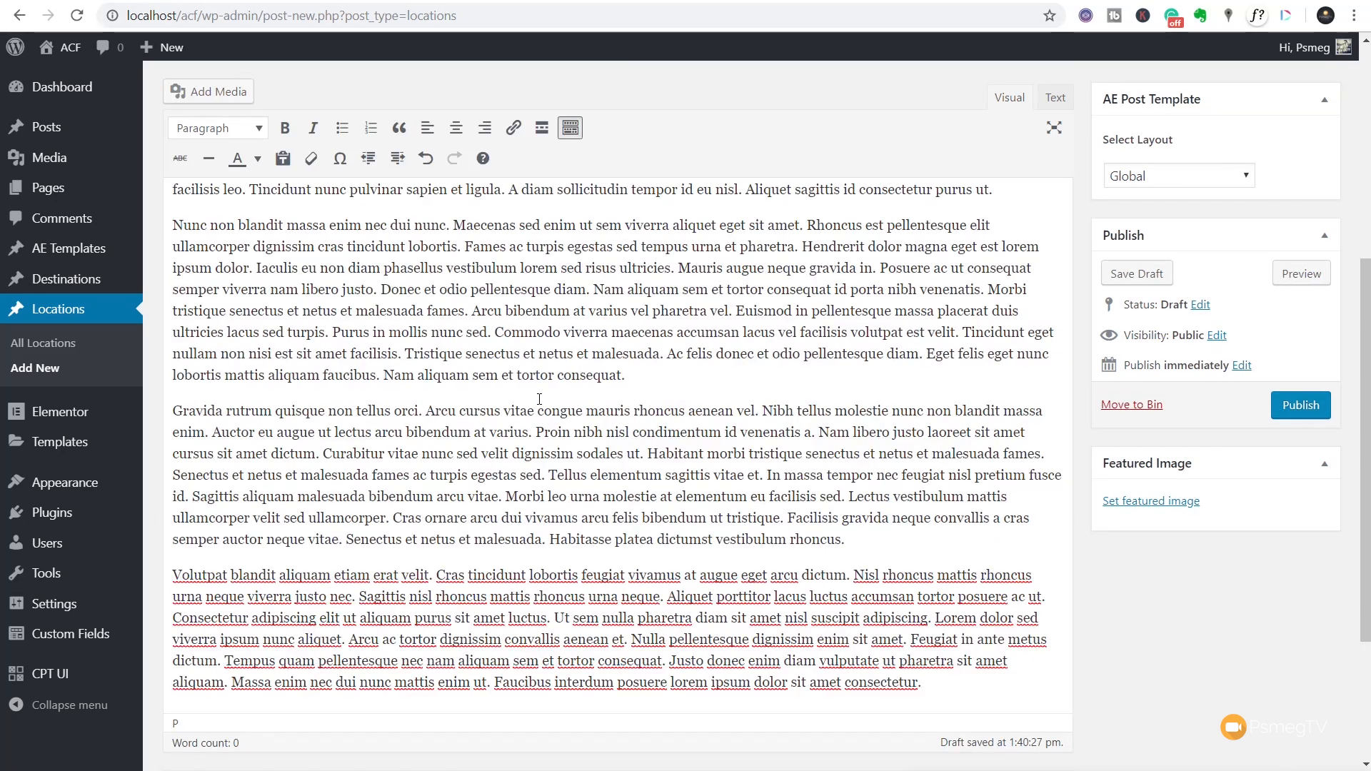
# Step: Set the location's featured image to the night city street photo with light trails from the media library
pyautogui.scroll(-3, 539, 398)
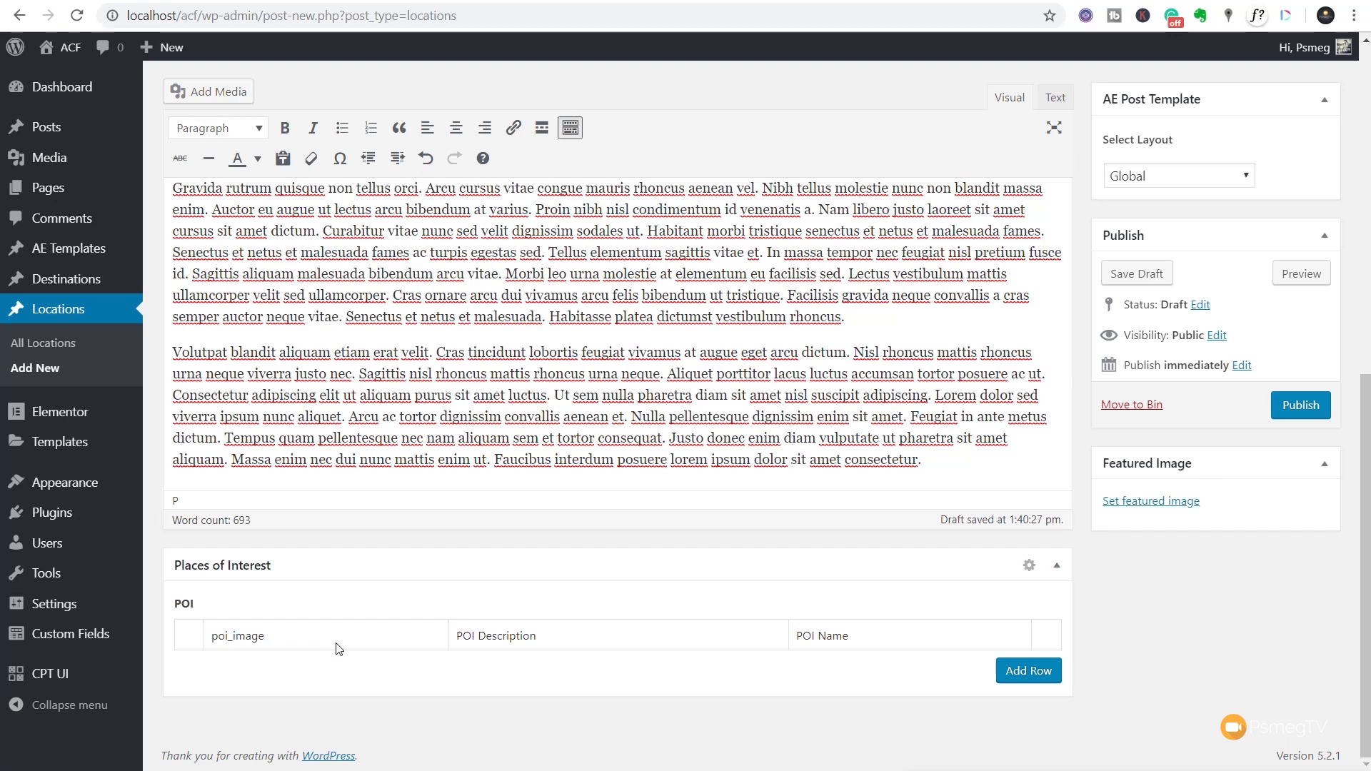
pyautogui.click(1171, 502)
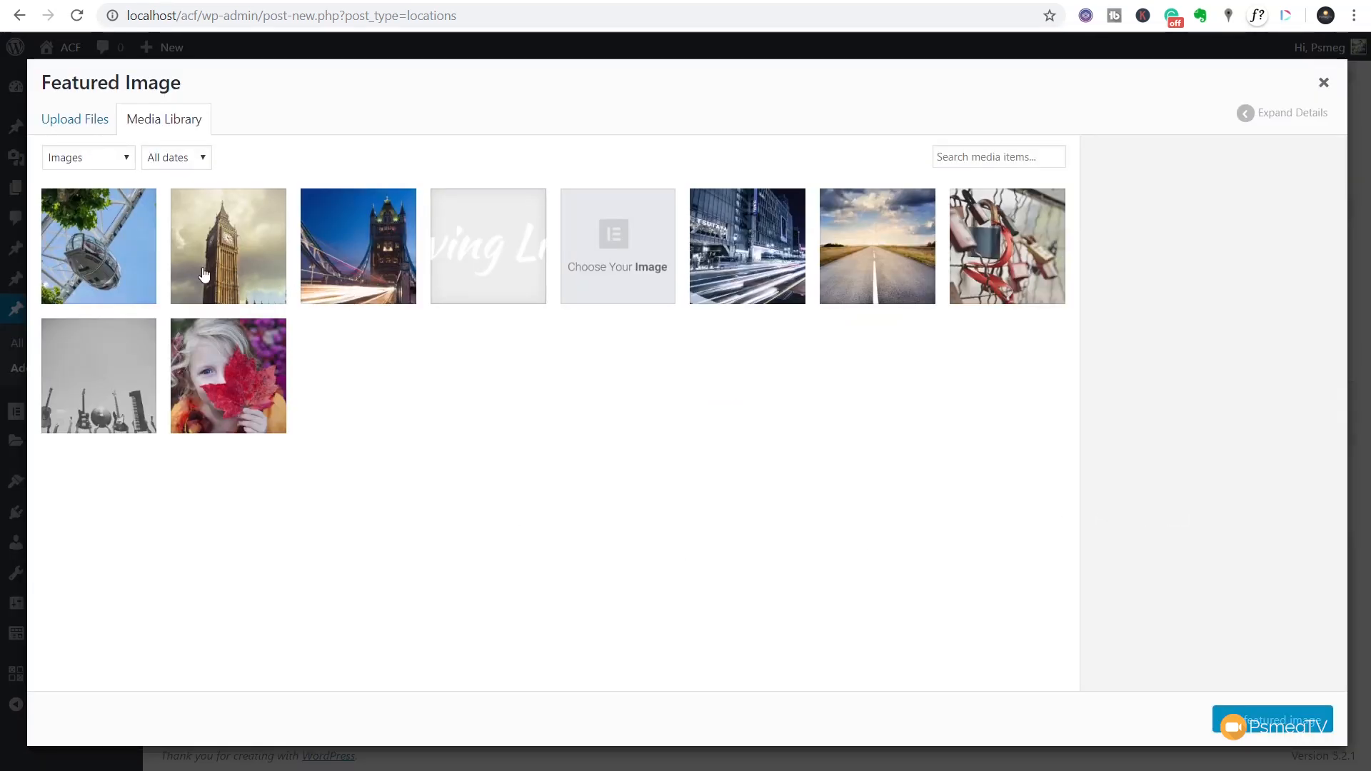
pyautogui.click(732, 268)
pyautogui.press('Escape')
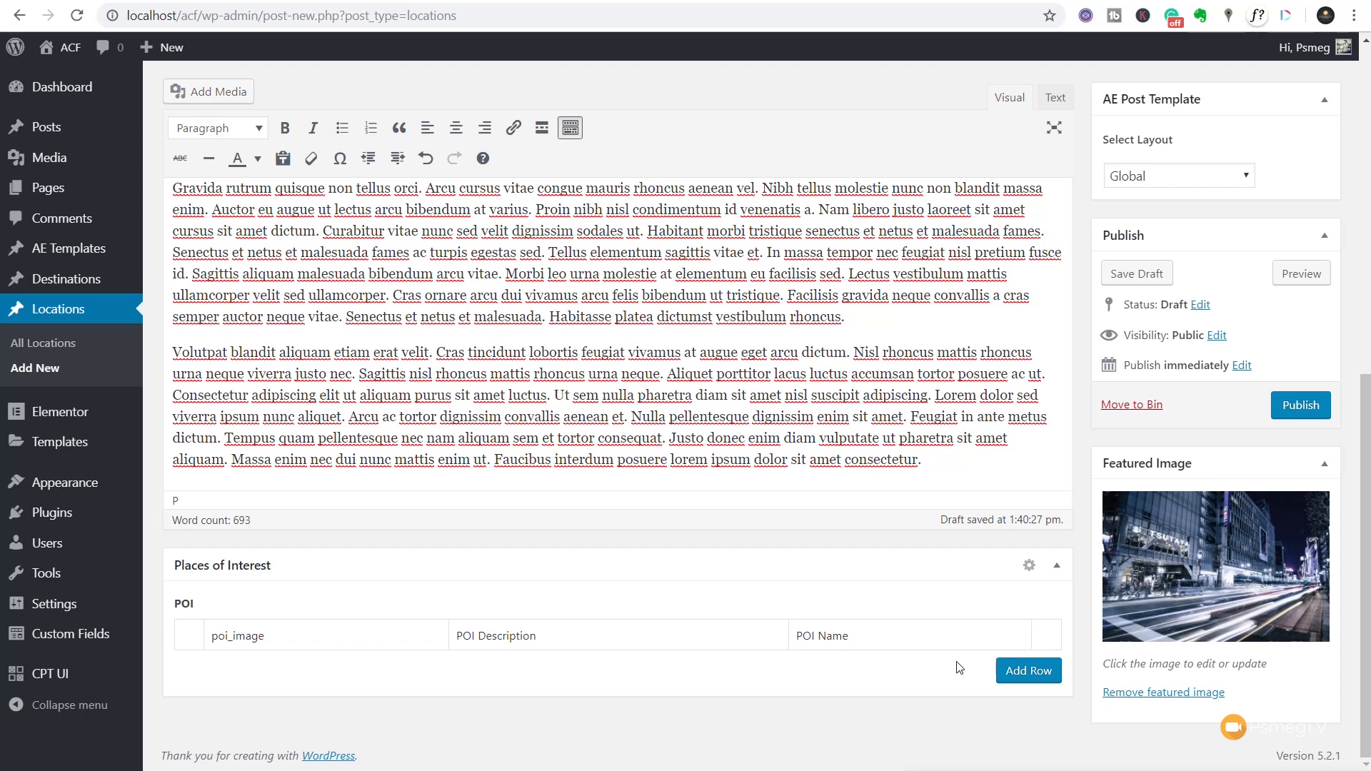
# Step: Add a row to the POI repeater and set its poi_image to the padlocks photo from the media library
pyautogui.click(1009, 670)
pyautogui.scroll(-1, 928, 635)
pyautogui.scroll(-2, 884, 618)
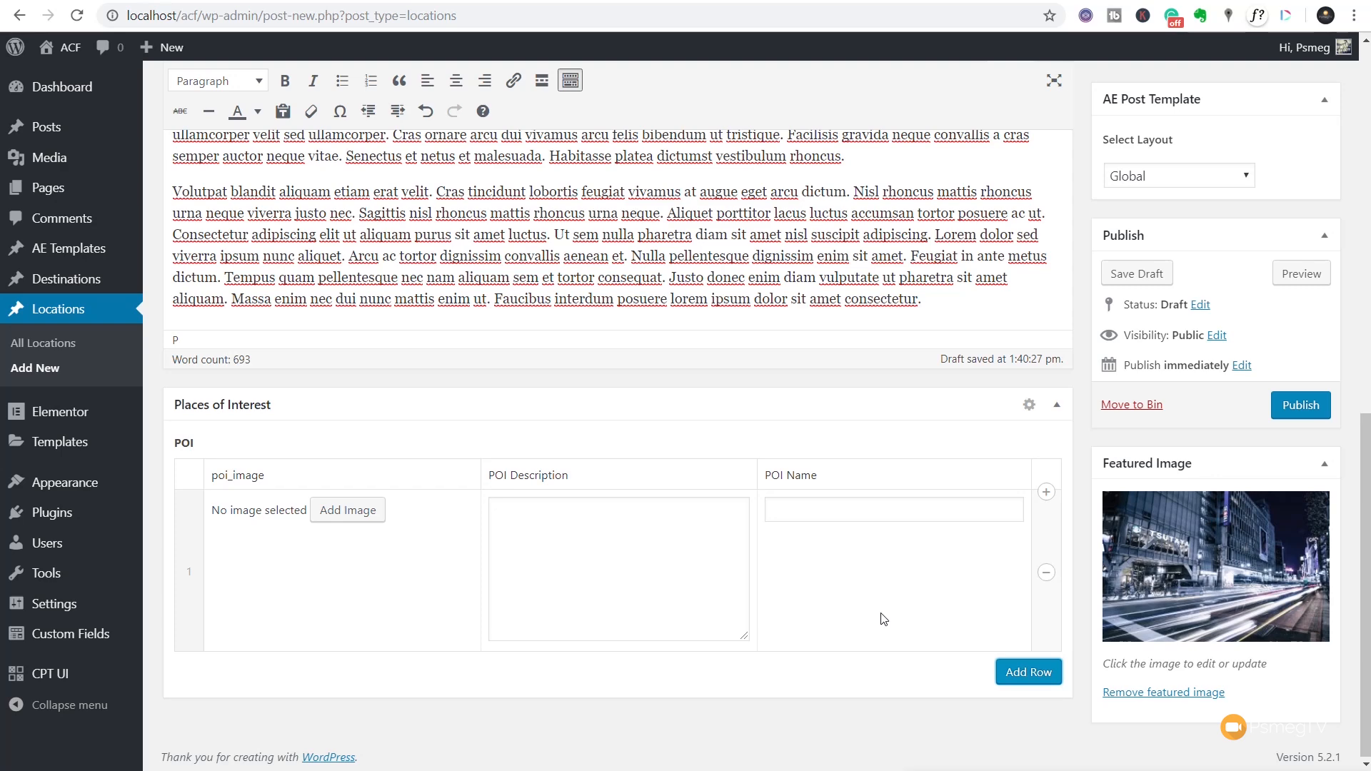
pyautogui.click(330, 512)
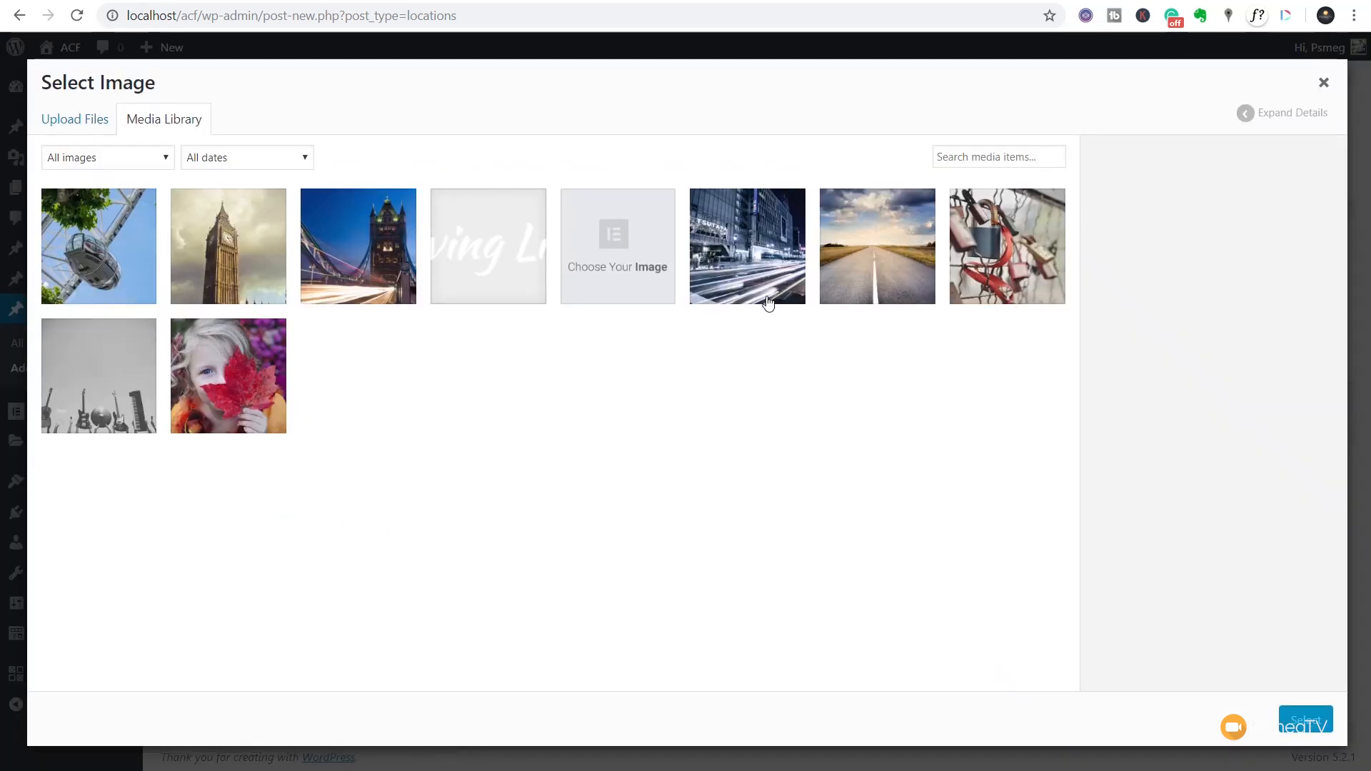
pyautogui.click(1010, 262)
pyautogui.click(1306, 721)
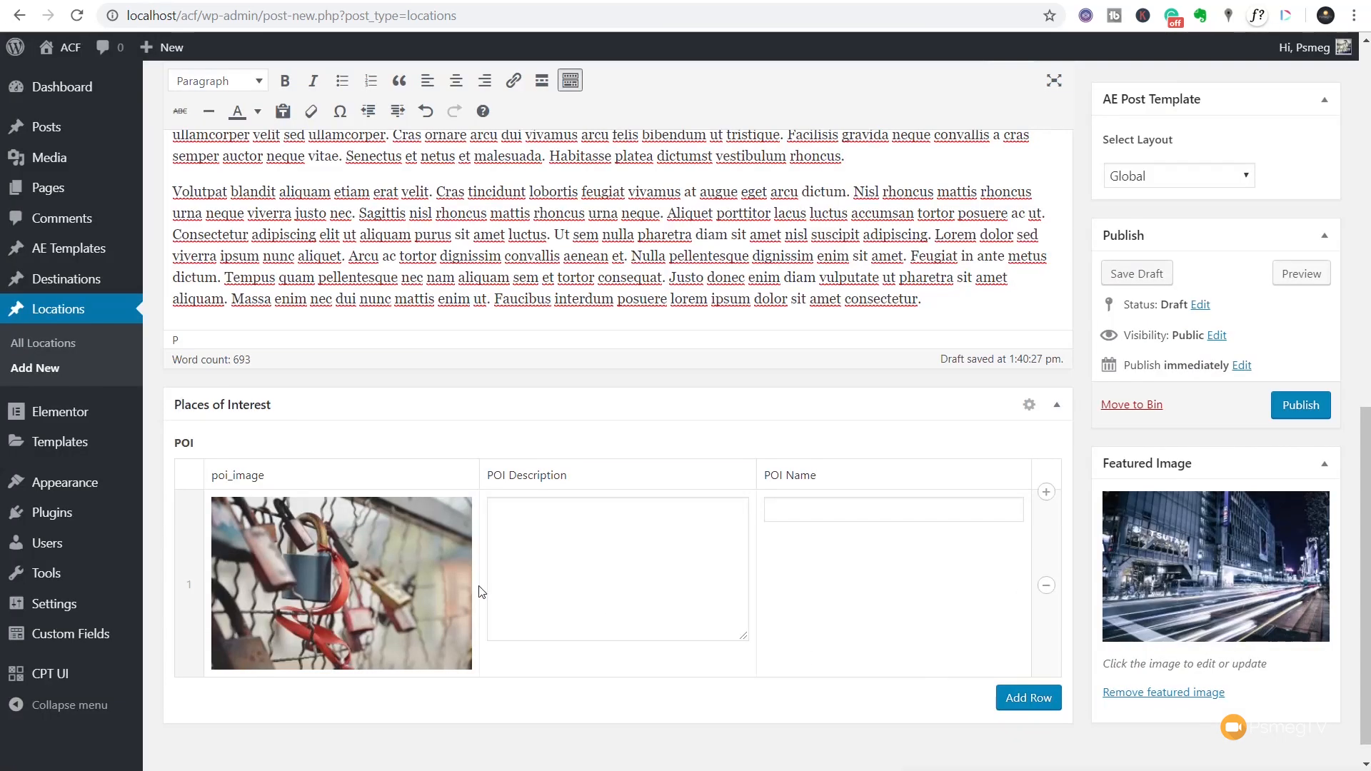
# Step: Copy the opening sentences of the content's last paragraph into the first POI row's description and set its POI Name to Gardens of Woe
pyautogui.click(588, 524)
pyautogui.click(395, 298)
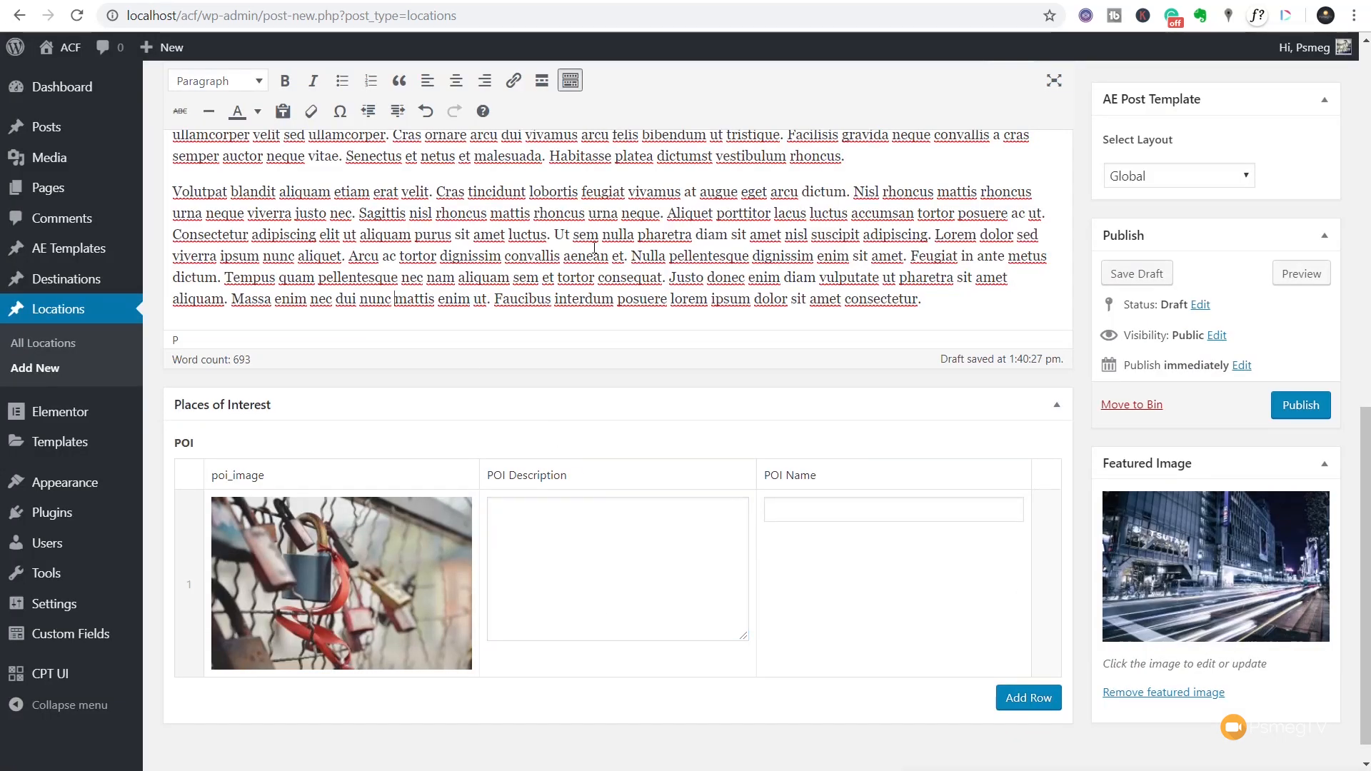
pyautogui.moveTo(546, 234); pyautogui.dragTo(158, 200)
pyautogui.hotkey('ctrl', 'c')
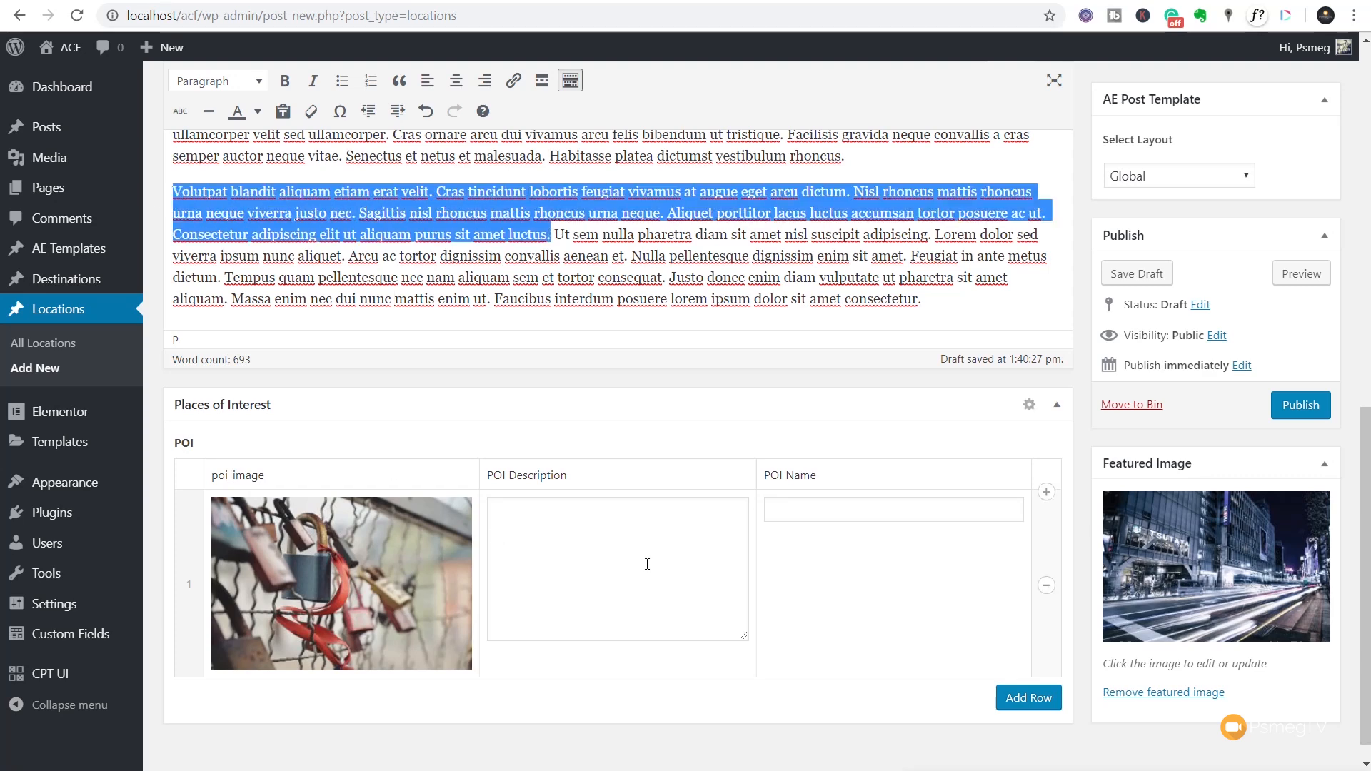
pyautogui.click(634, 551)
pyautogui.hotkey('ctrl', 'v')
pyautogui.click(858, 507)
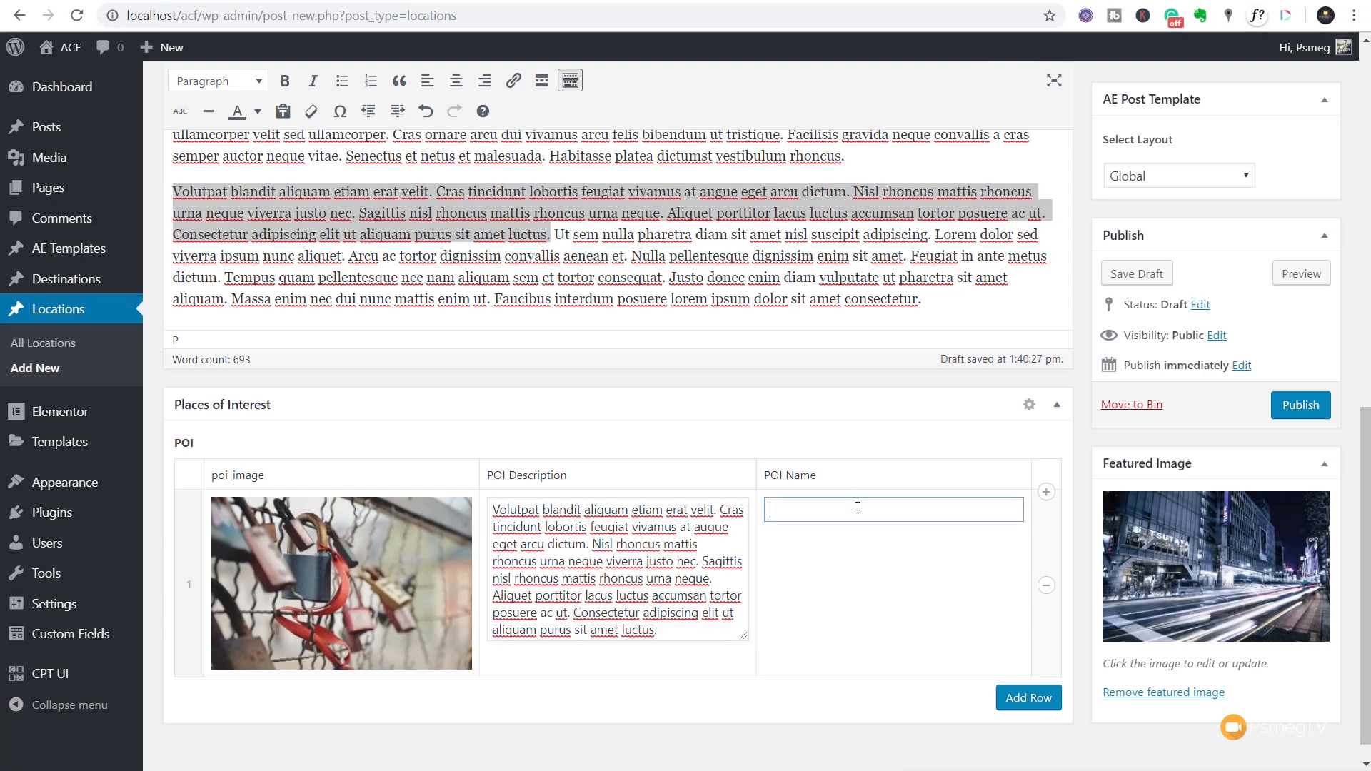
pyautogui.write('Gardens')
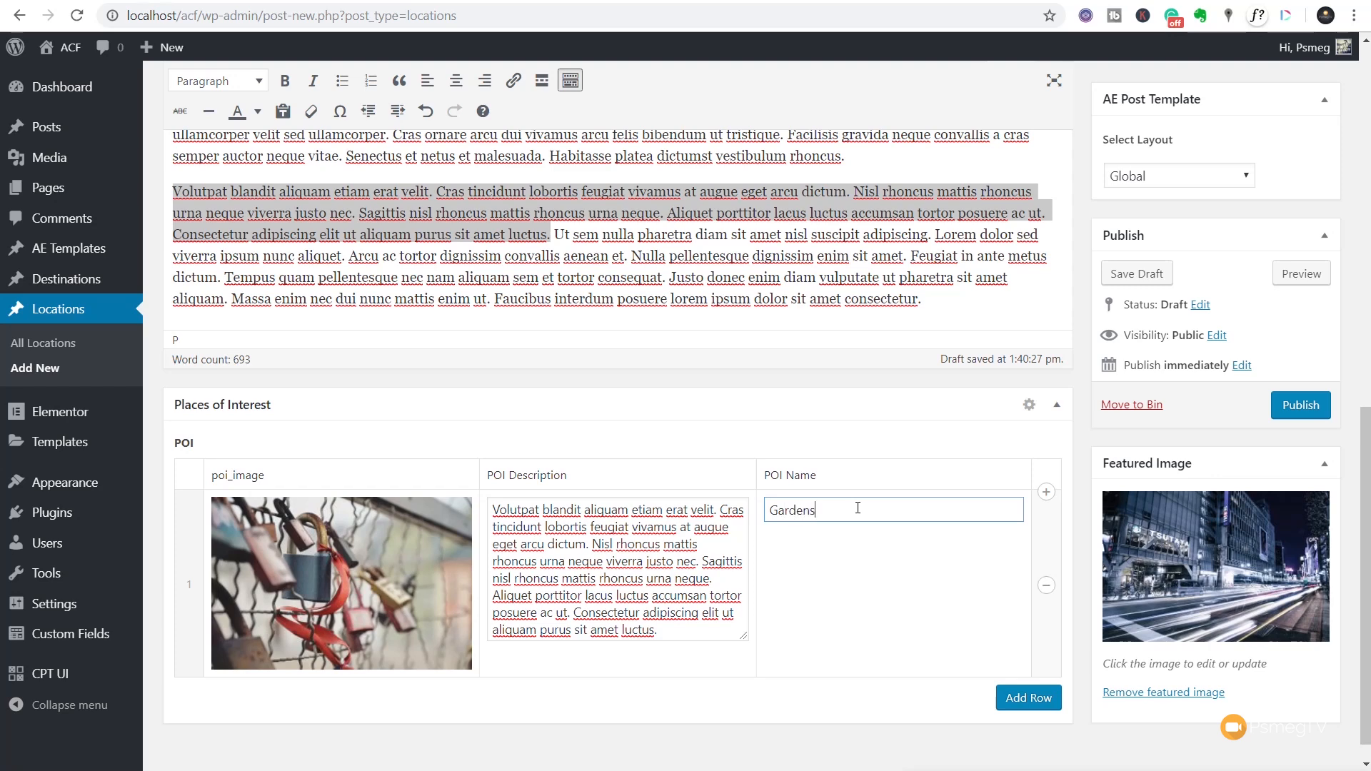
pyautogui.write(' of Woe')
# Step: Add a second row to the POI repeater and set its poi_image to the open road photo from the media library
pyautogui.click(1041, 700)
pyautogui.scroll(-2, 572, 621)
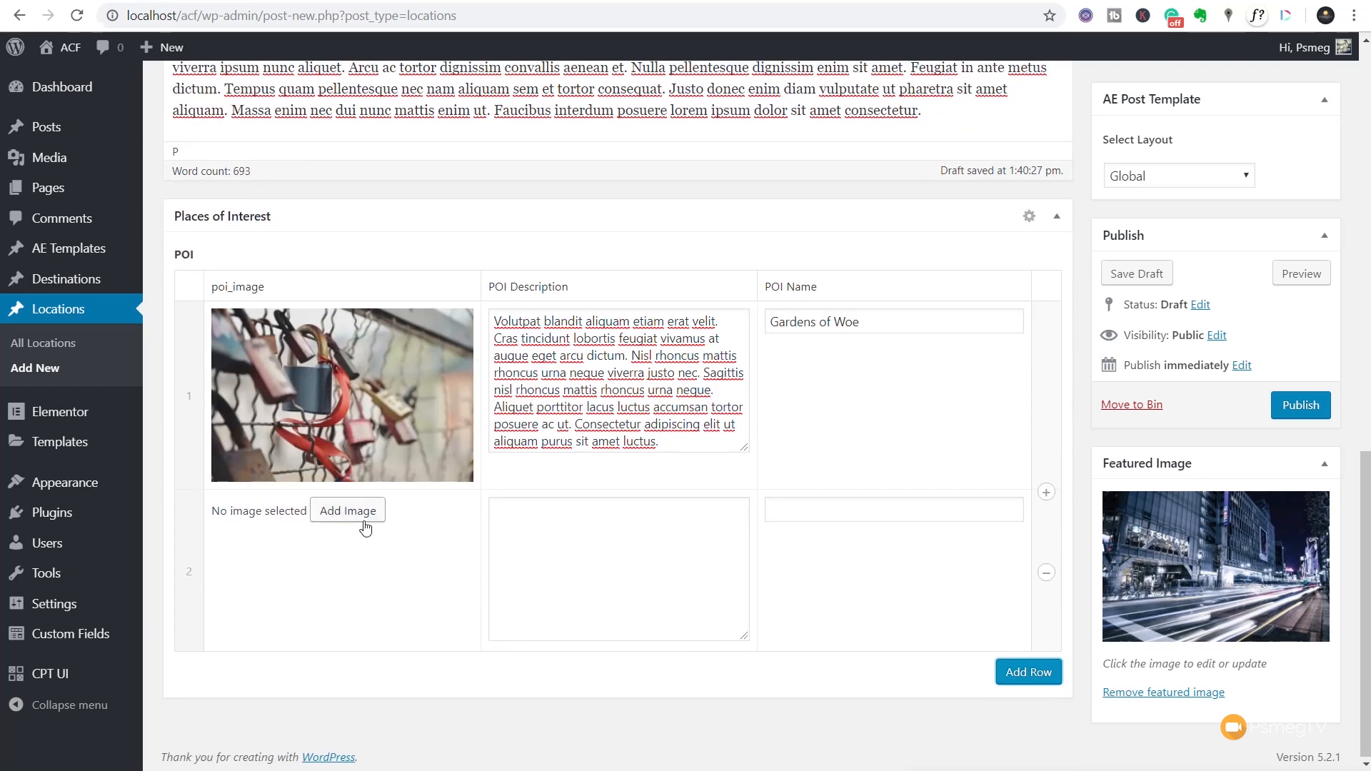
pyautogui.click(364, 521)
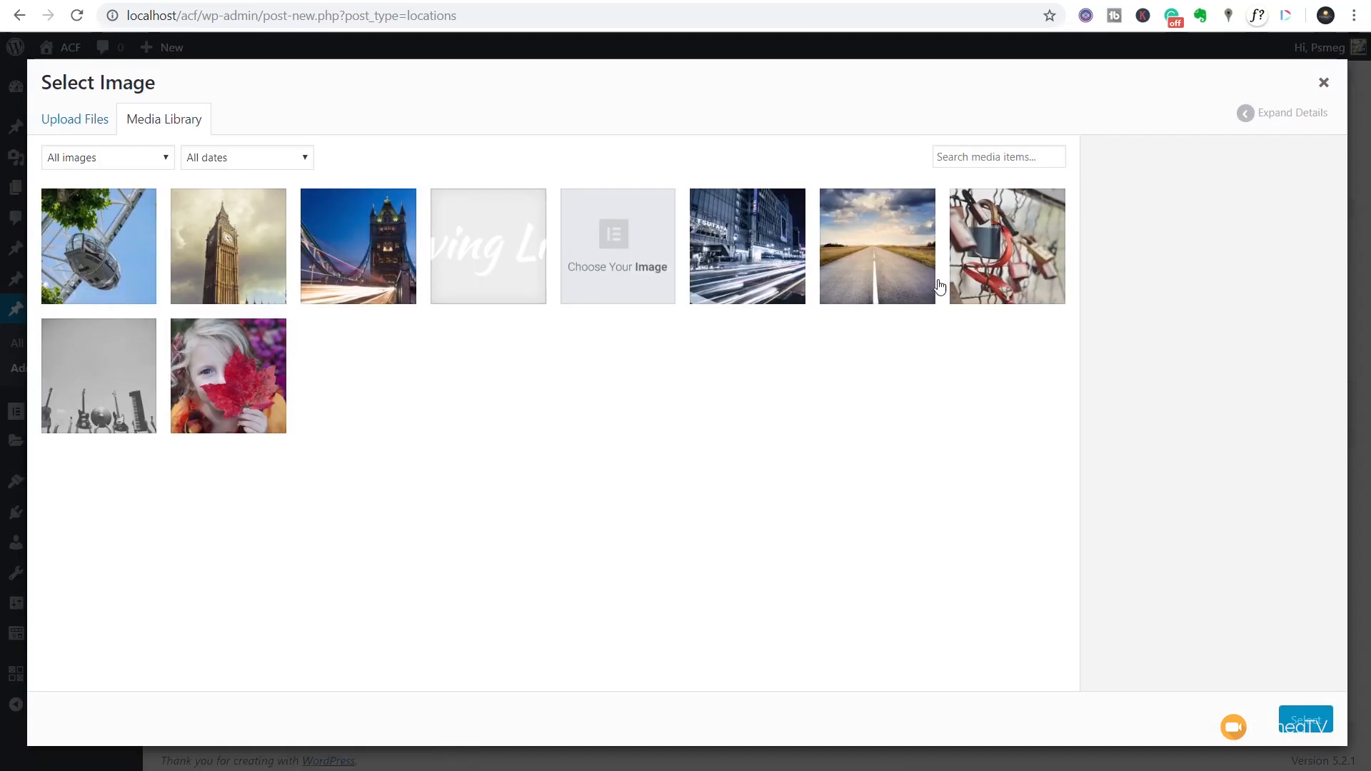
pyautogui.click(871, 267)
pyautogui.click(1304, 718)
# Step: Complete the second POI row with the copied description text and the name Road to Nowhere, and publish the location
pyautogui.click(621, 569)
pyautogui.hotkey('ctrl', 'v')
pyautogui.click(828, 519)
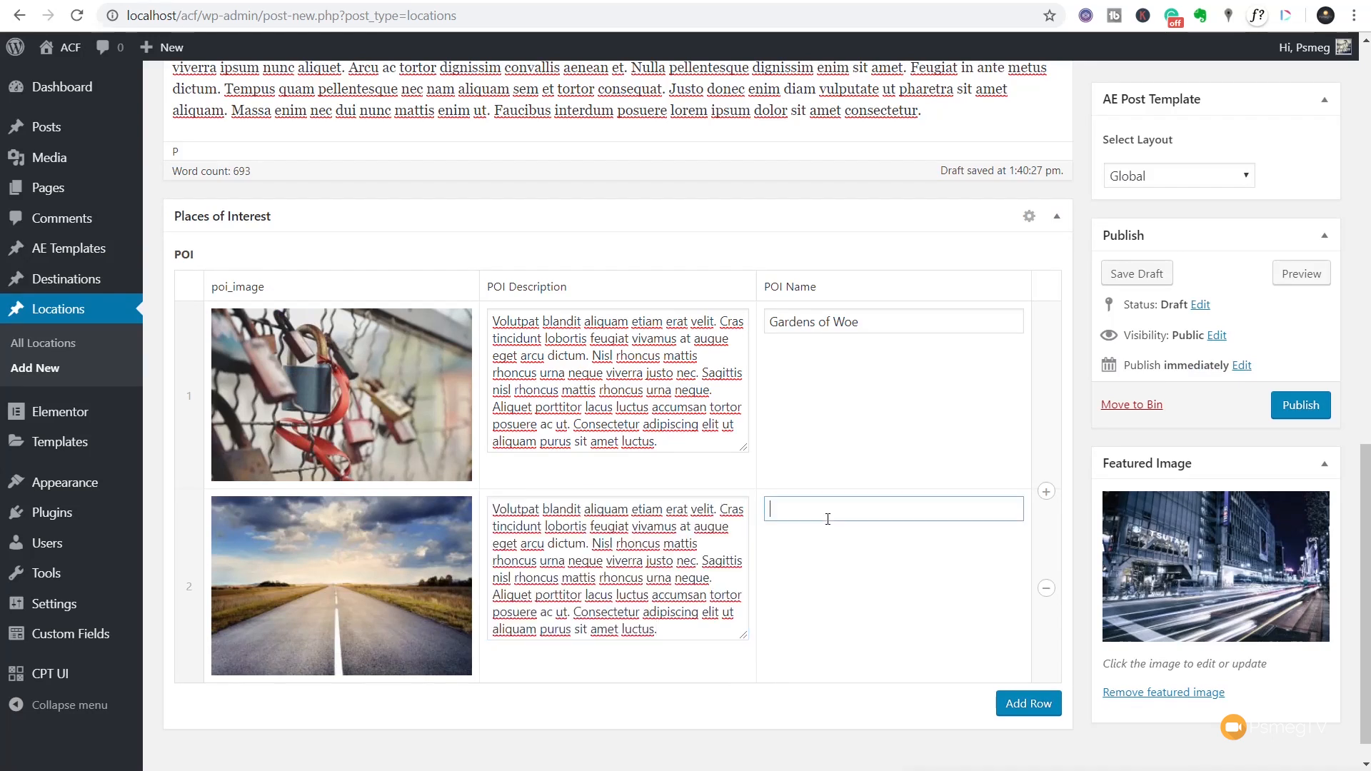
pyautogui.write('Road to Nowhere')
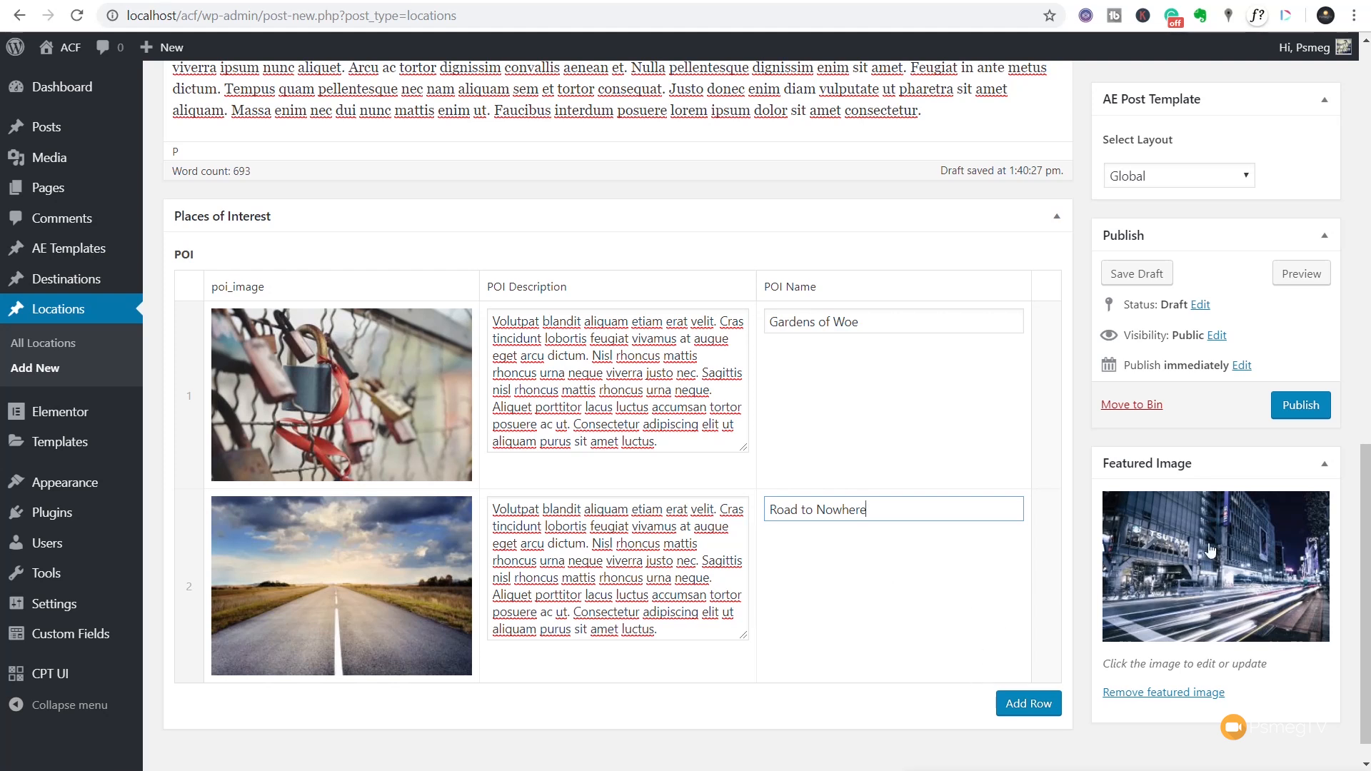
pyautogui.click(1293, 419)
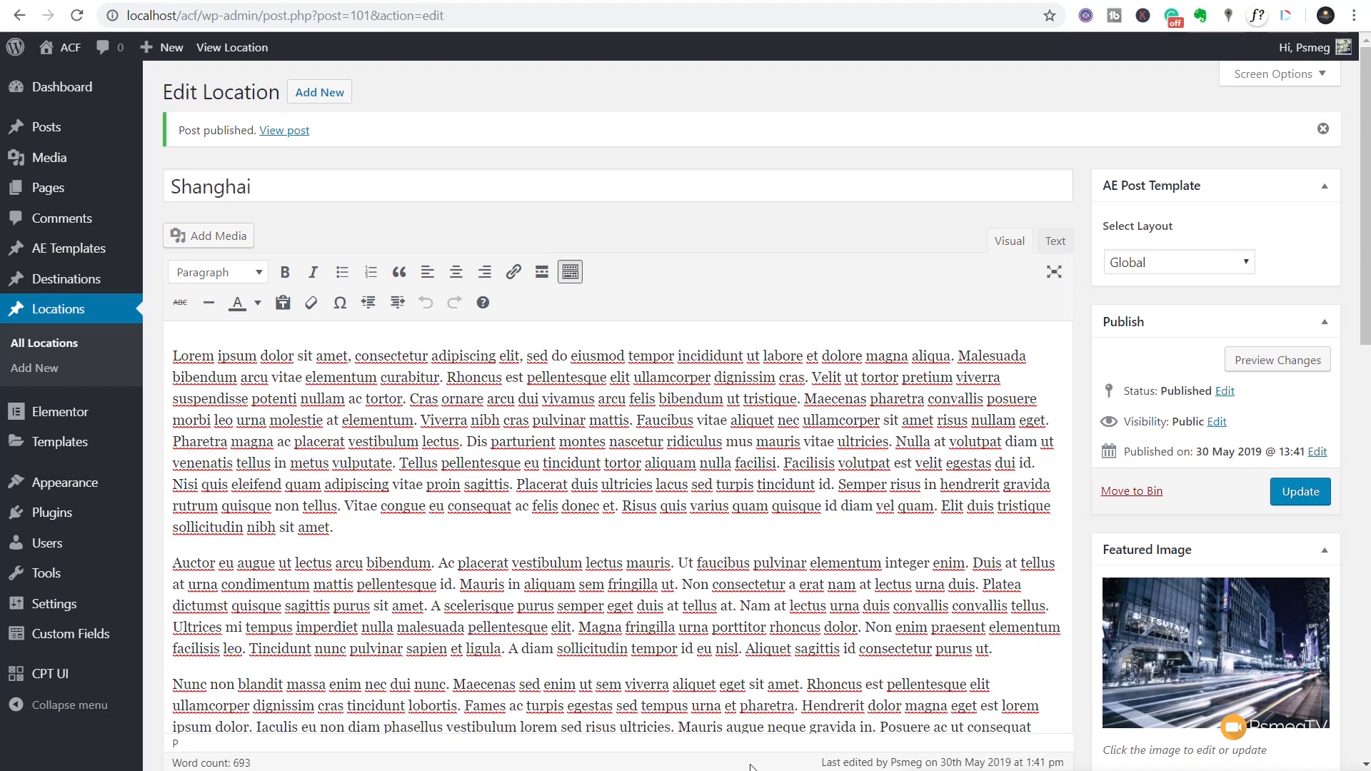
# Step: Start a new AE Template titled POI Repeater Block
pyautogui.moveTo(33, 258)
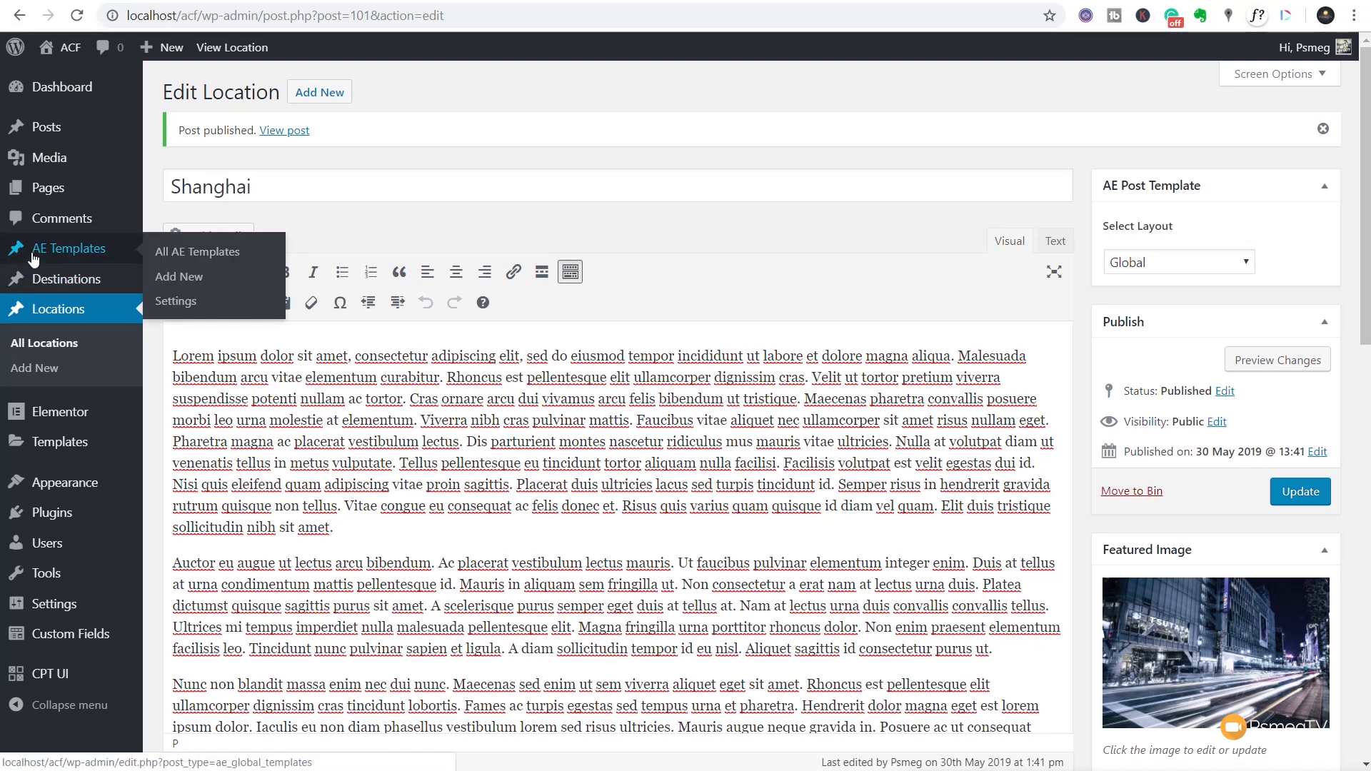
pyautogui.click(196, 277)
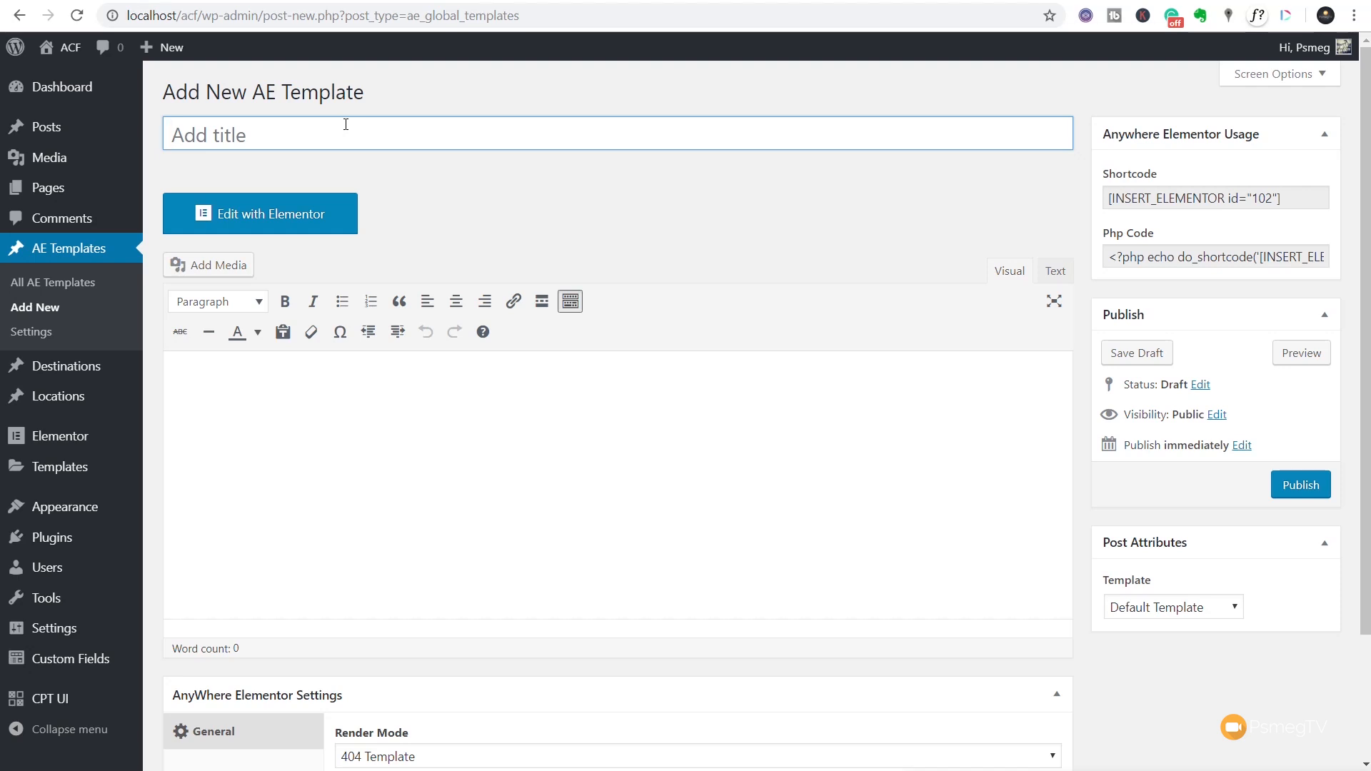
pyautogui.write('POI Repeate')
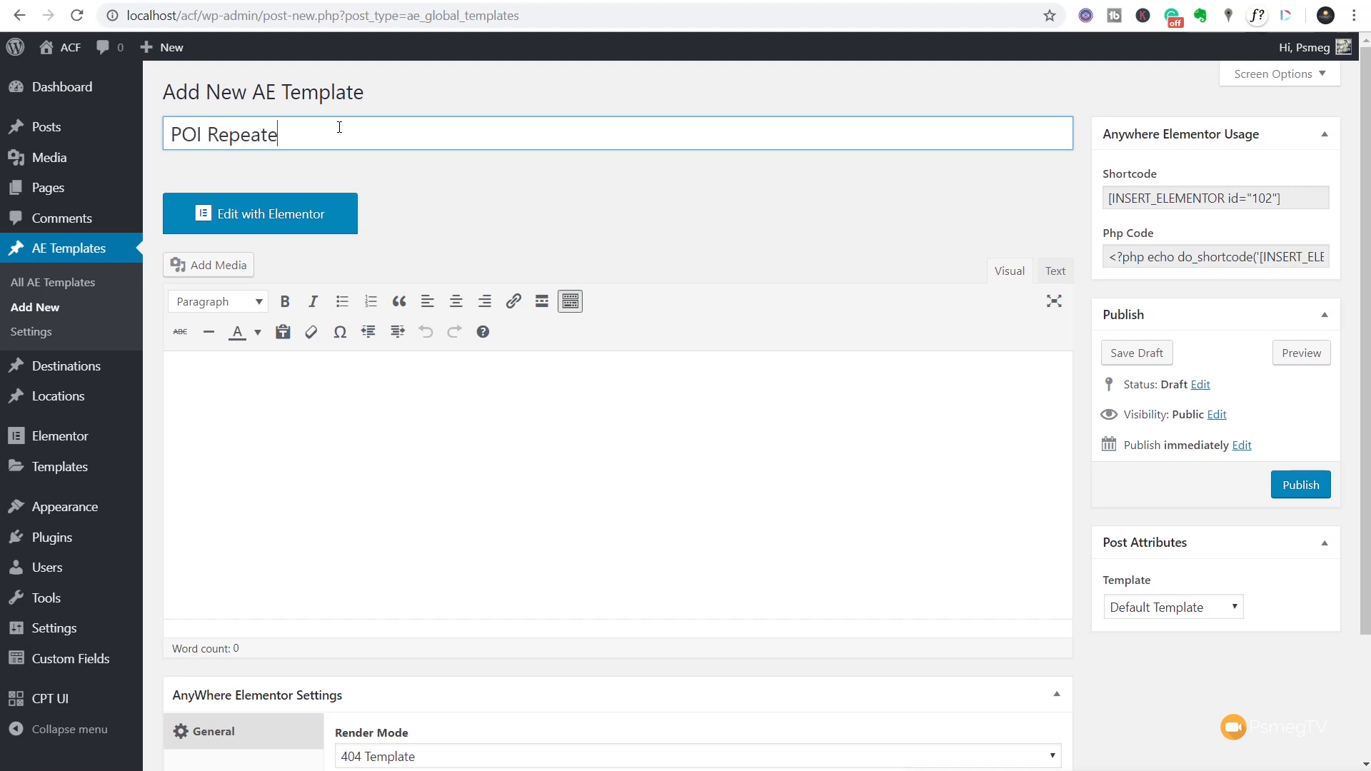
pyautogui.write('r Block')
pyautogui.click(499, 212)
# Step: Set the template's Render Mode to ACF Repeater Block in the AnyWhere Elementor Settings
pyautogui.scroll(-1, 675, 349)
pyautogui.scroll(-2, 675, 348)
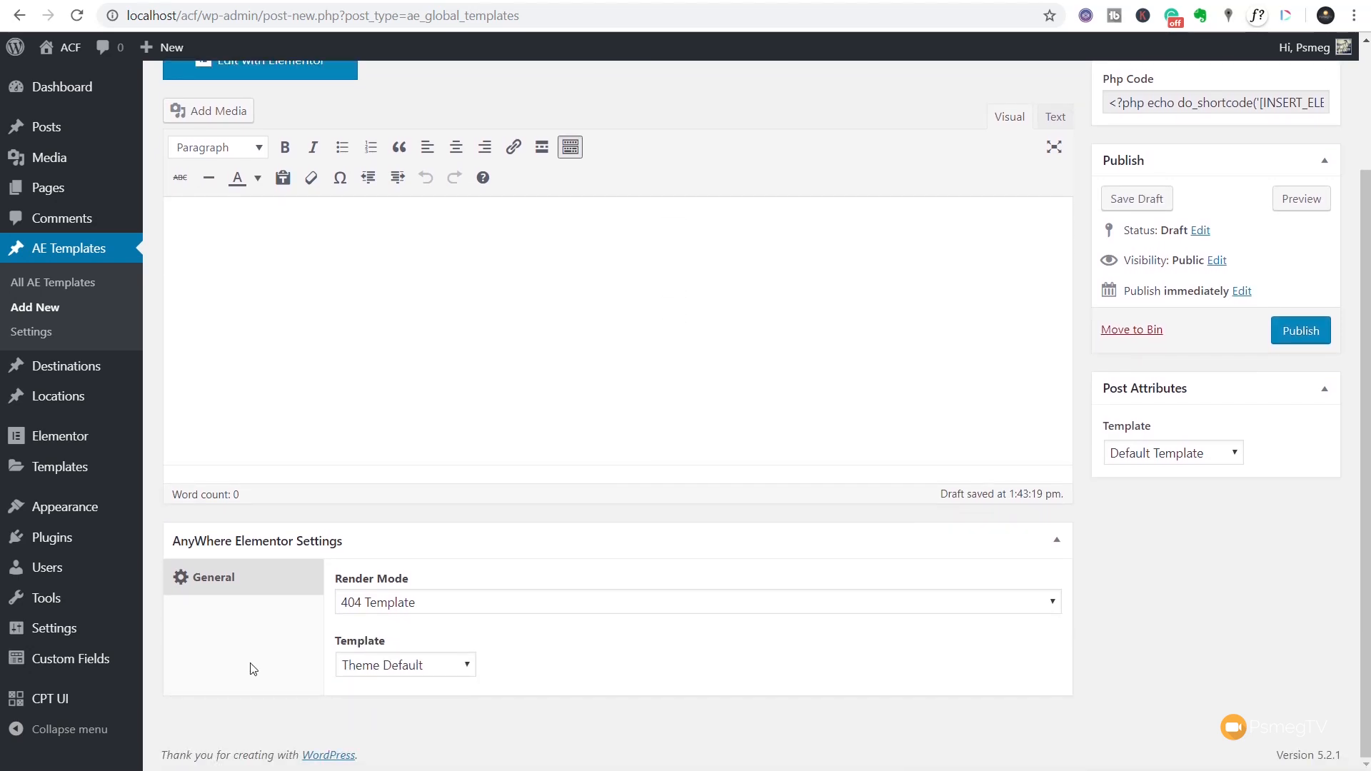
pyautogui.click(375, 607)
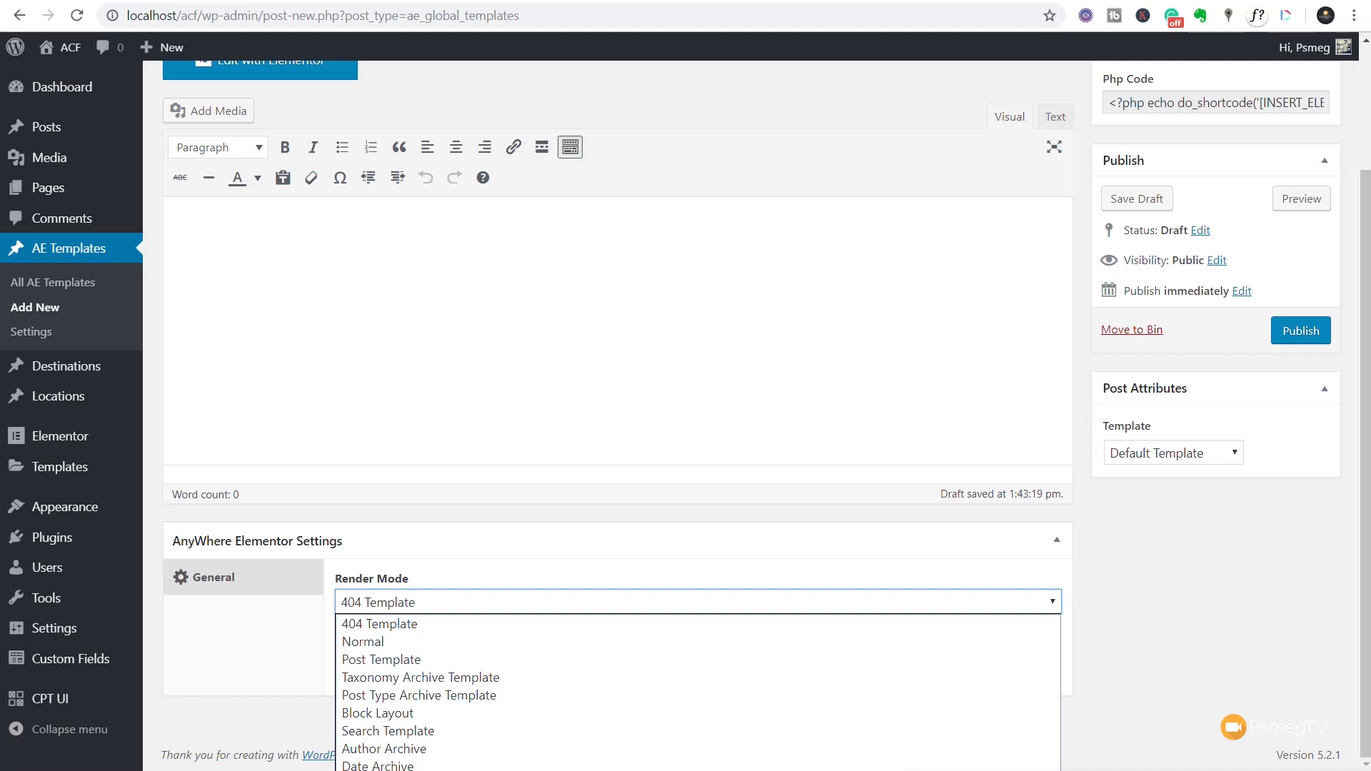
pyautogui.click(400, 770)
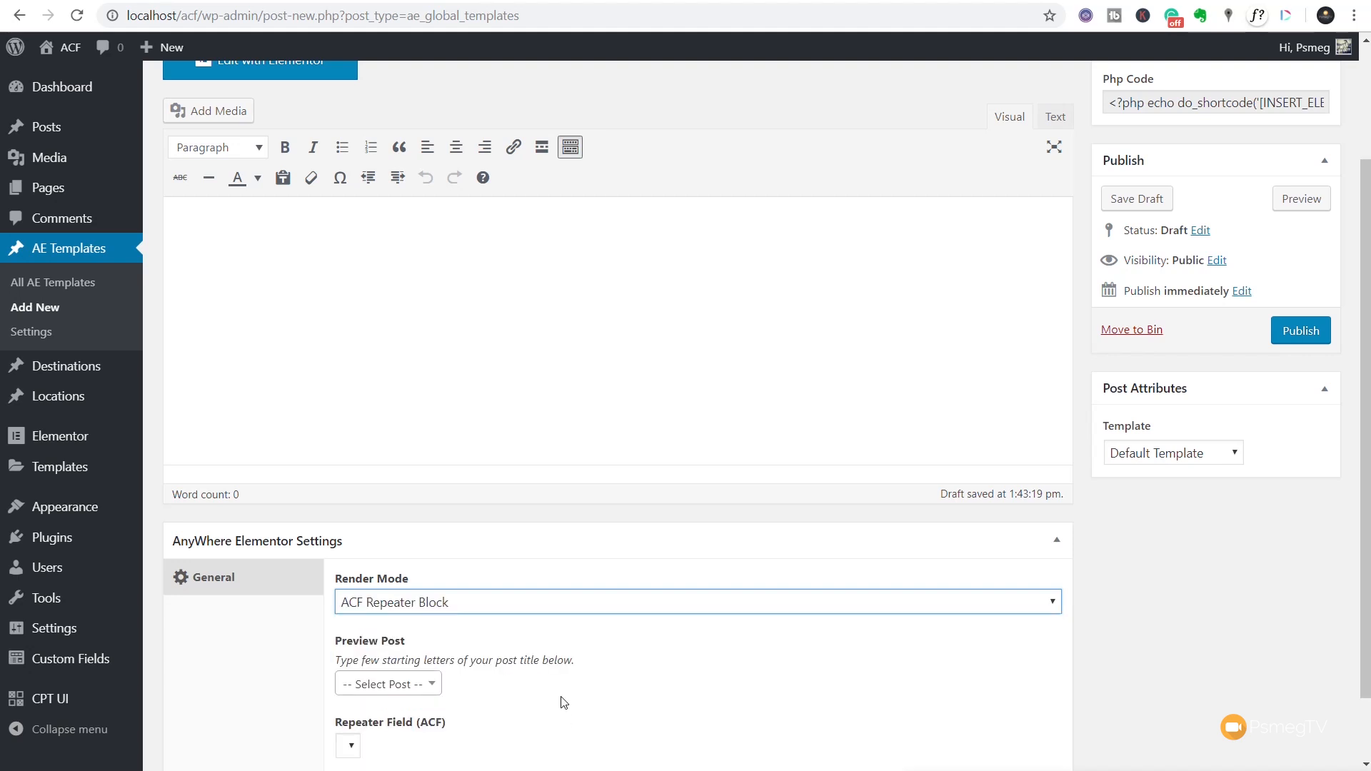
# Step: Find the Shanghai location and set it as the template's Preview Post
pyautogui.scroll(-1, 621, 661)
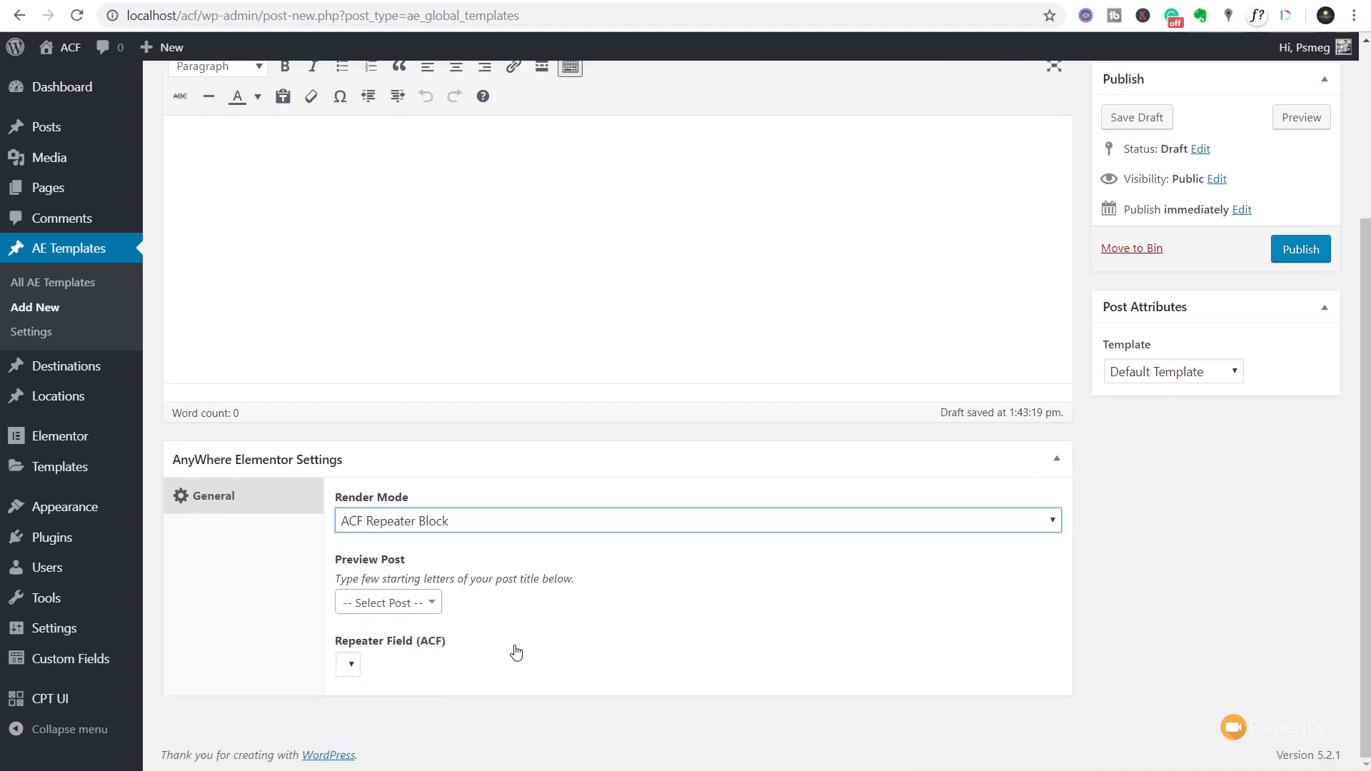
pyautogui.click(433, 604)
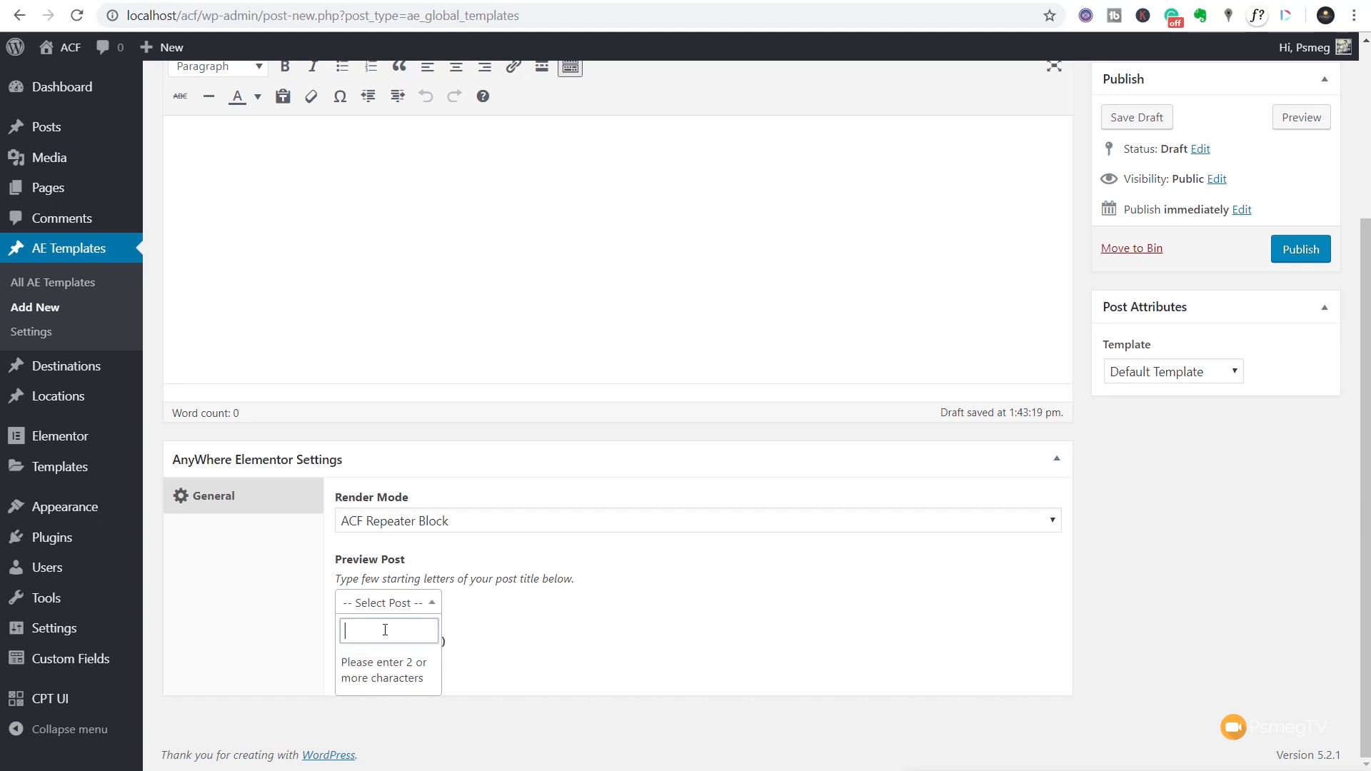
pyautogui.write('sh')
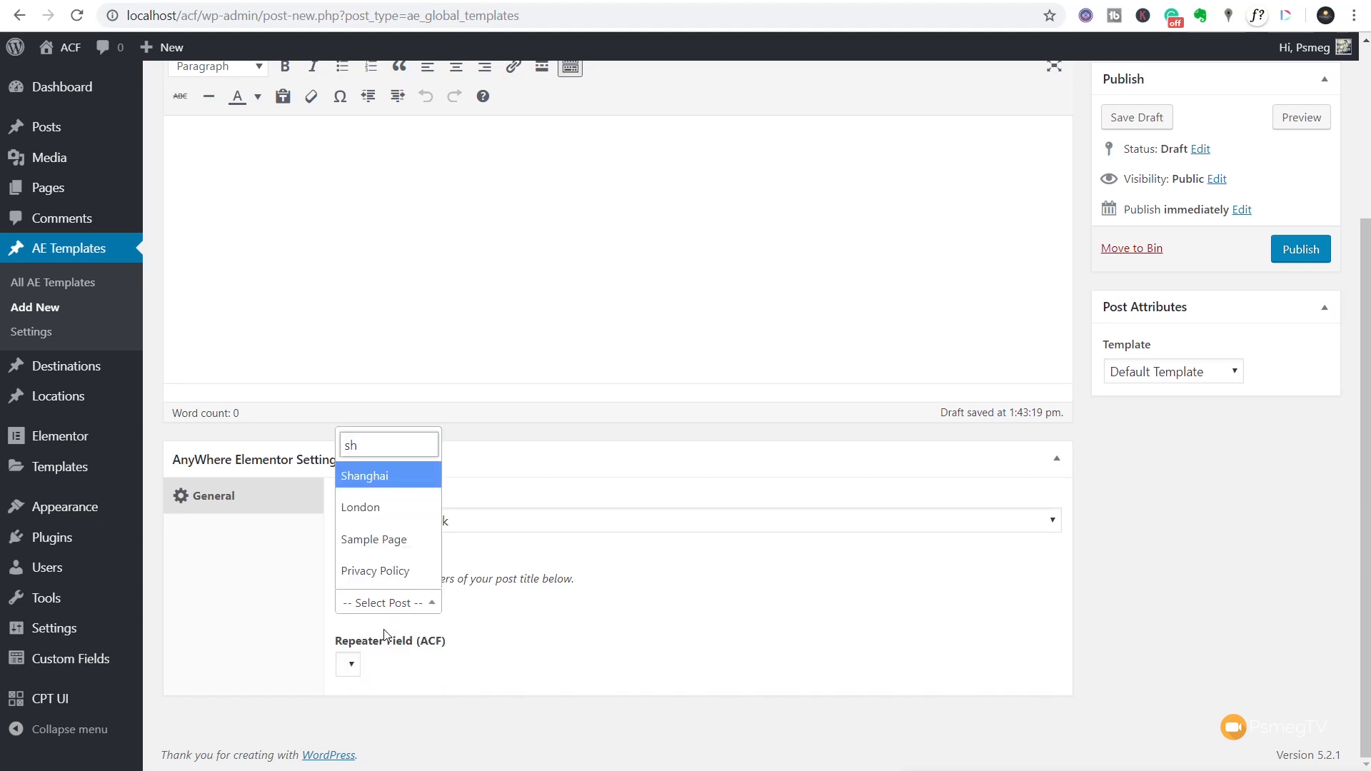
pyautogui.write('a')
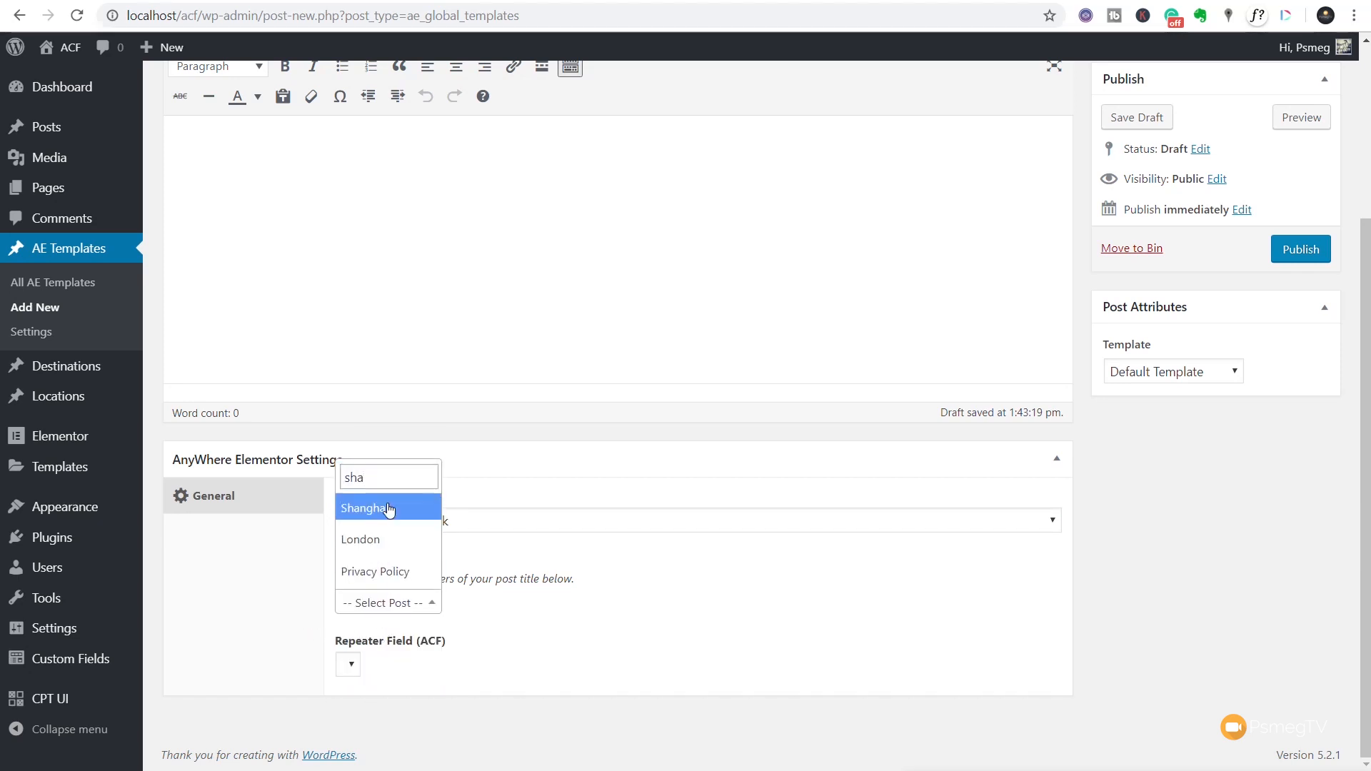
pyautogui.click(389, 509)
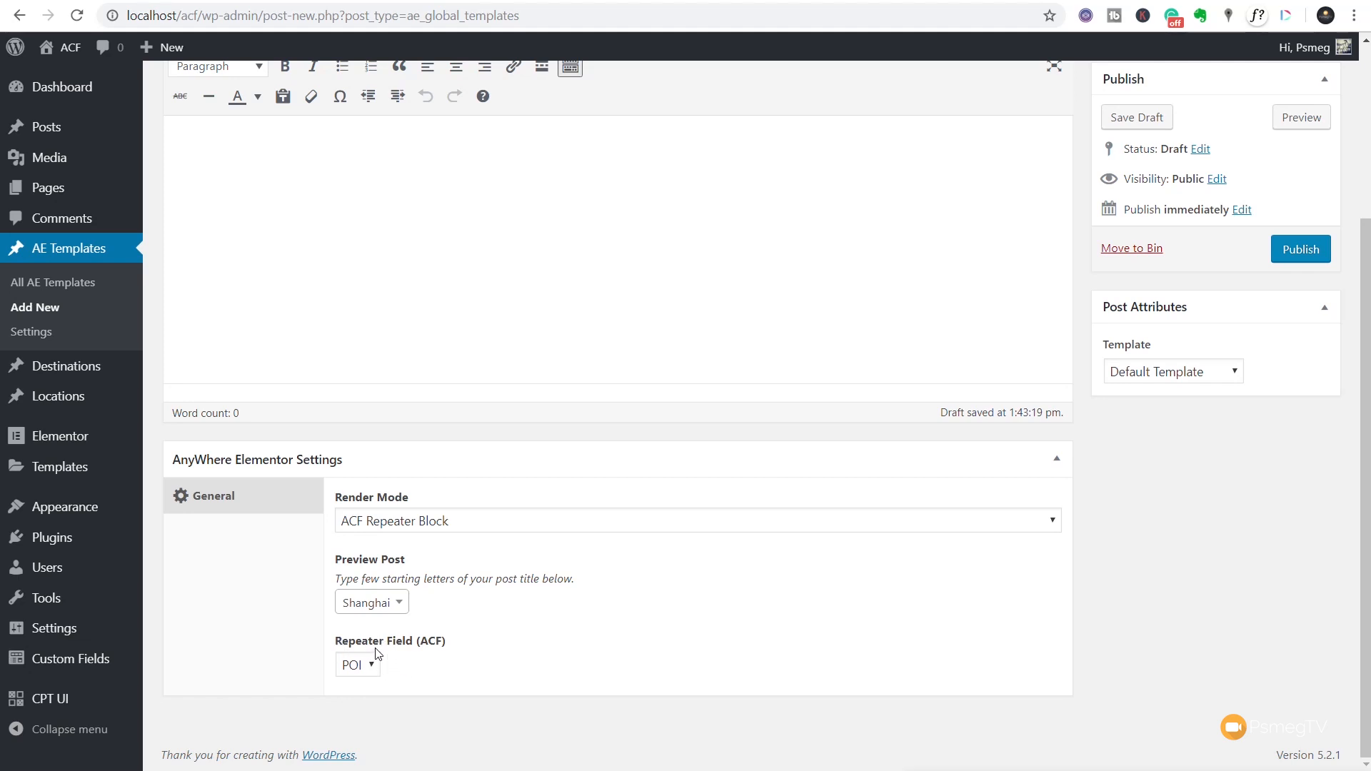
# Step: Choose POI as the ACF Repeater Field and publish the template
pyautogui.click(372, 665)
pyautogui.click(474, 672)
pyautogui.scroll(3, 639, 593)
pyautogui.click(1290, 485)
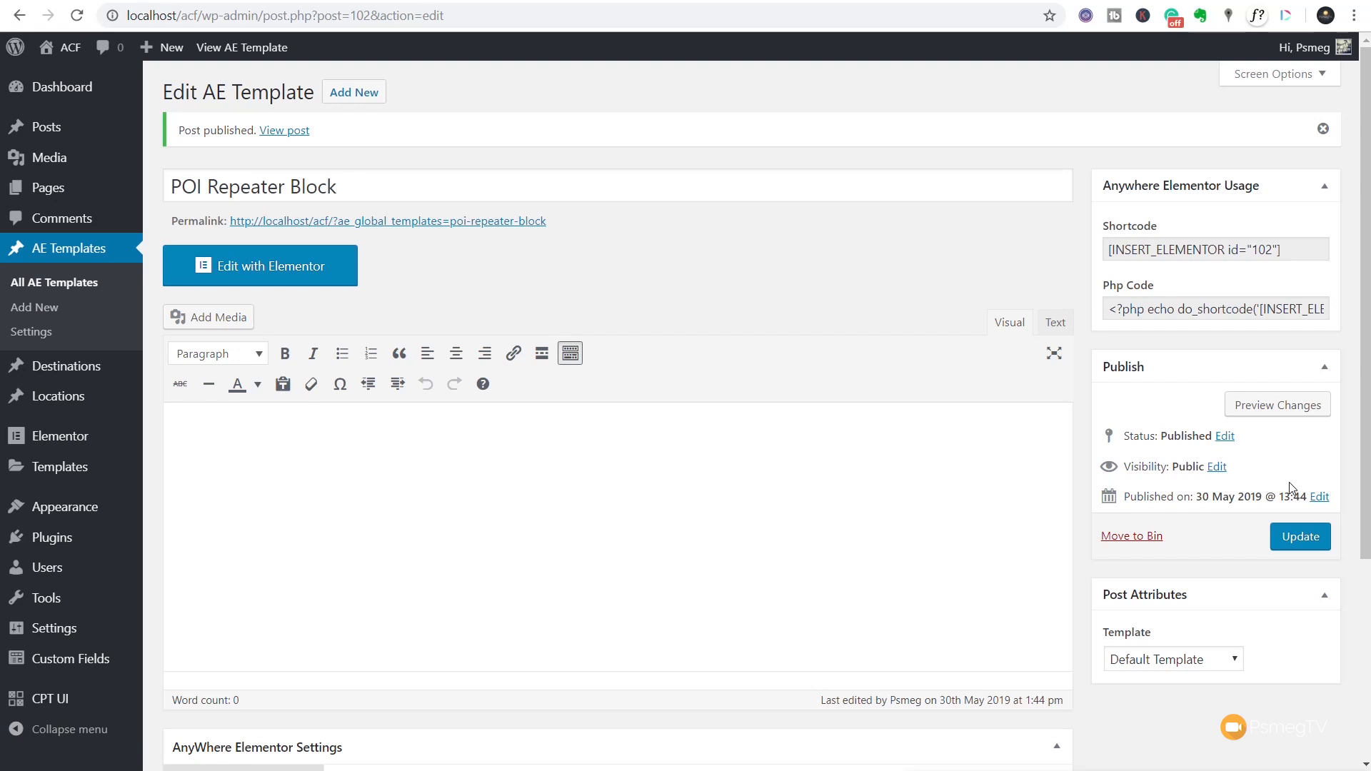
# Step: Open the template in the Elementor editor and place an AE - Custom Field widget in the empty drop area
pyautogui.click(234, 278)
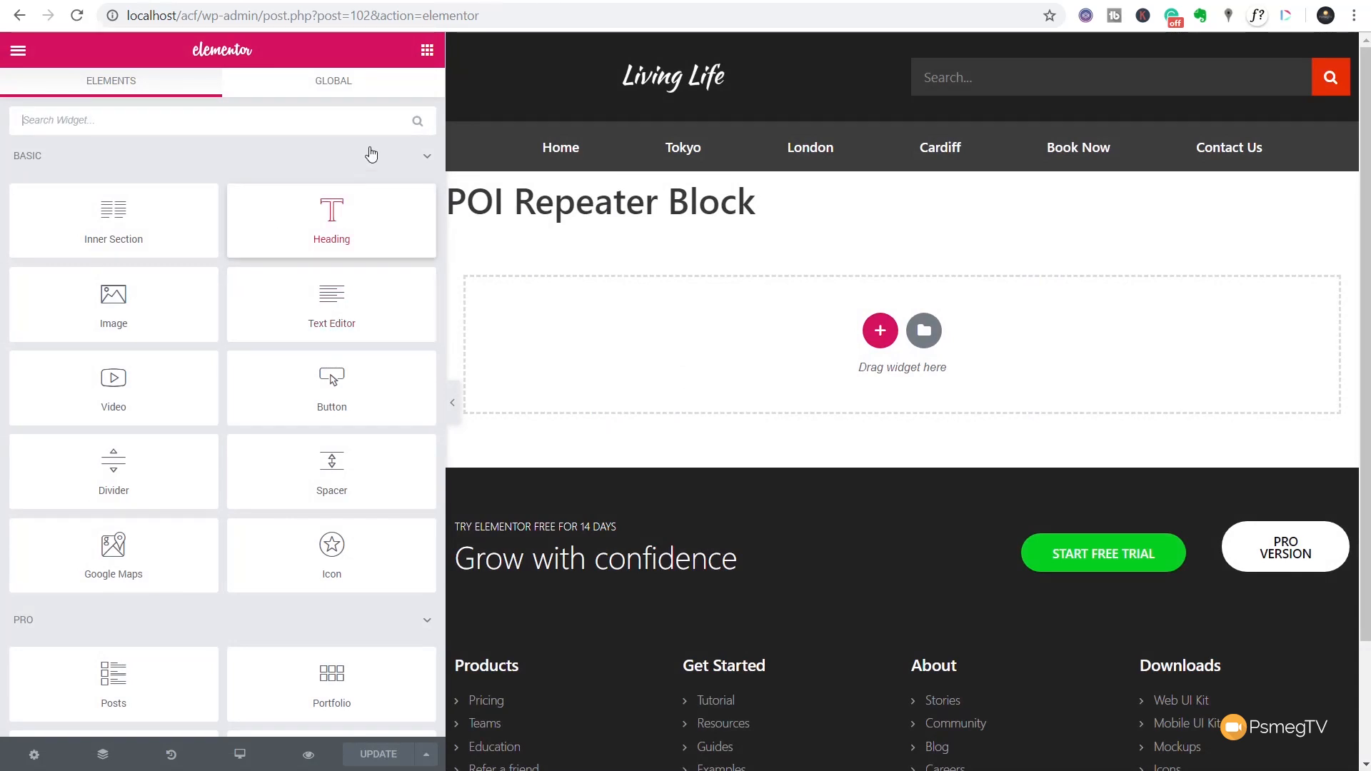
pyautogui.click(421, 157)
pyautogui.click(423, 204)
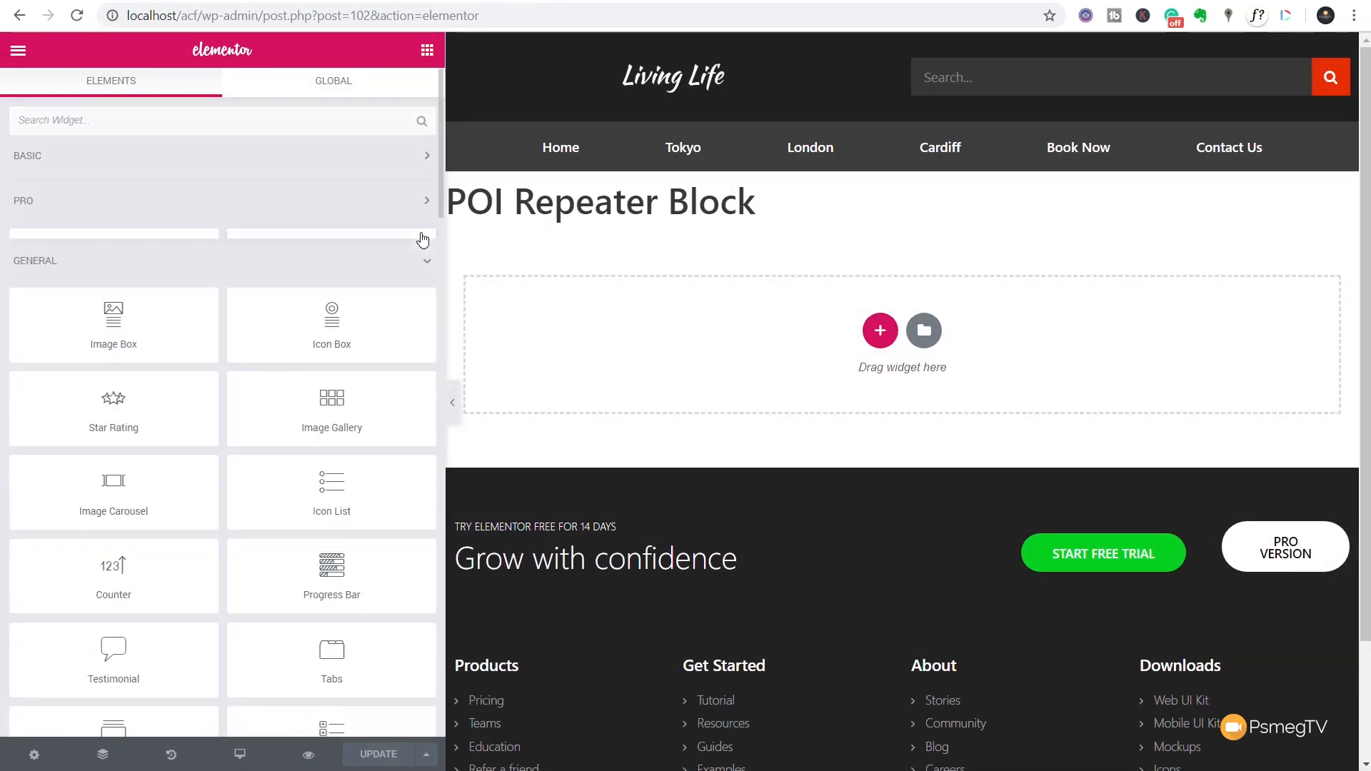
pyautogui.click(425, 248)
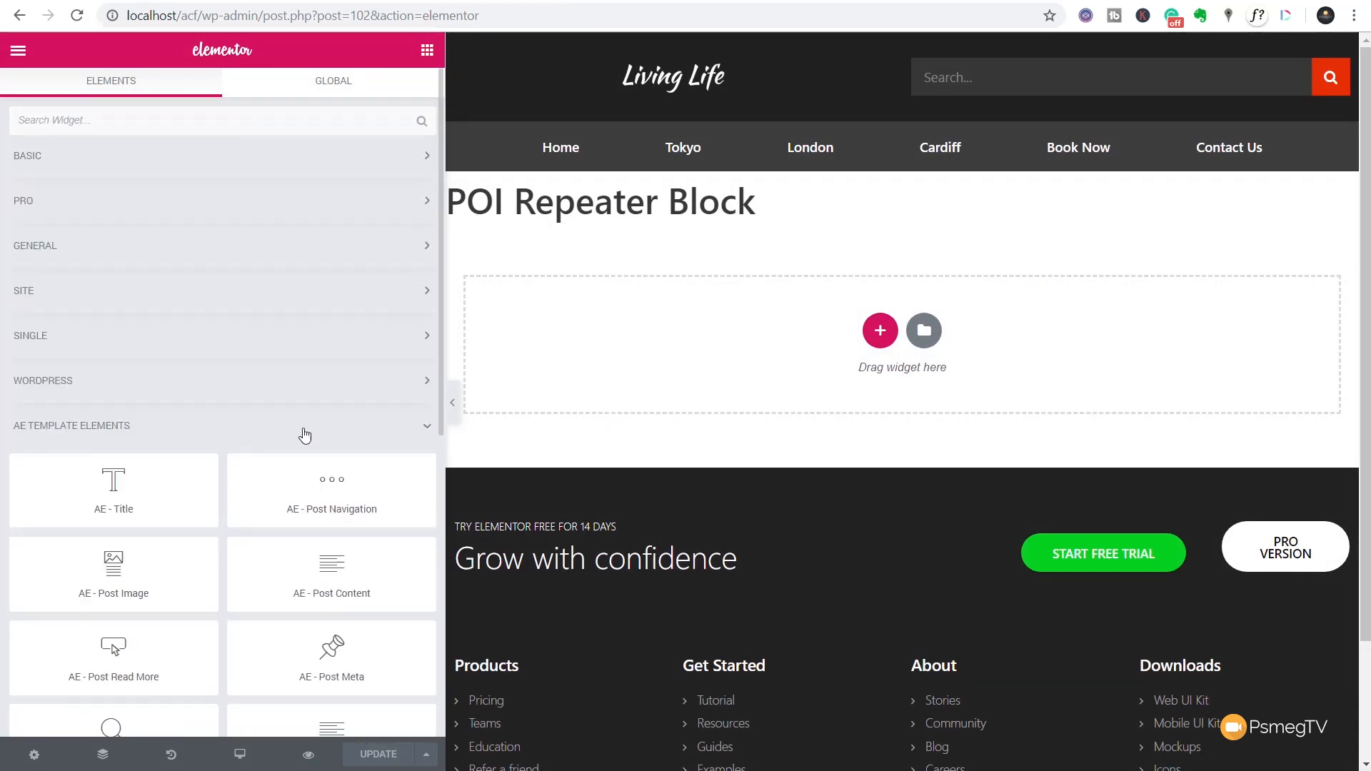
pyautogui.scroll(-5, 305, 432)
pyautogui.scroll(2, 303, 427)
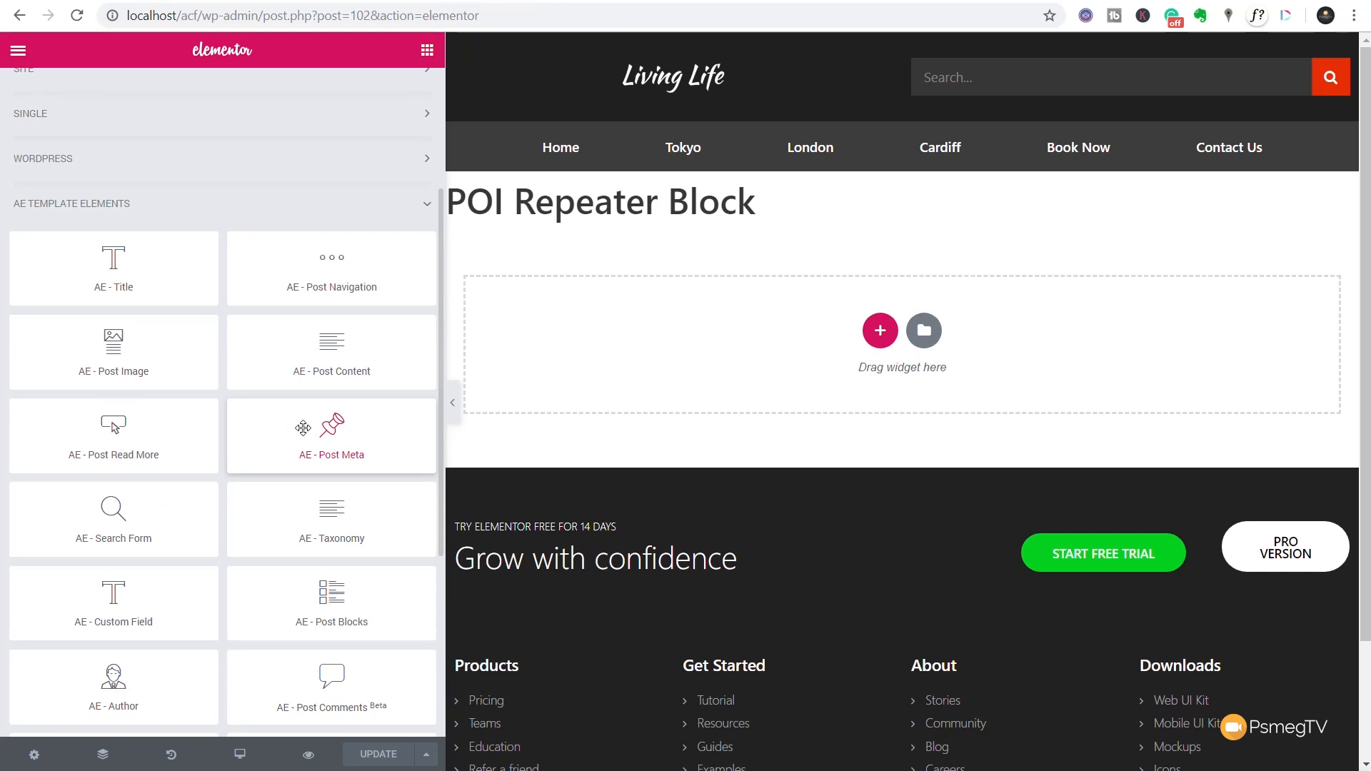
pyautogui.scroll(-5, 303, 427)
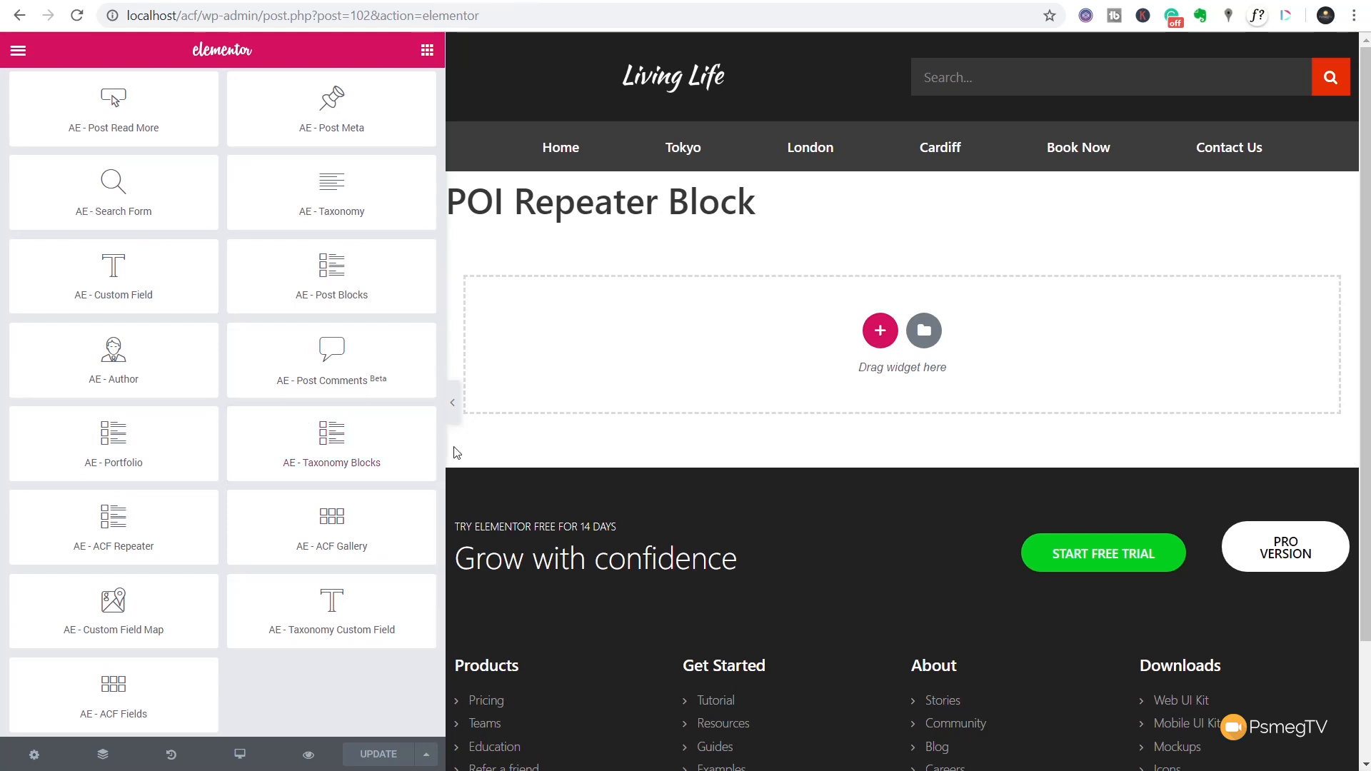
pyautogui.moveTo(443, 452); pyautogui.dragTo(352, 400)
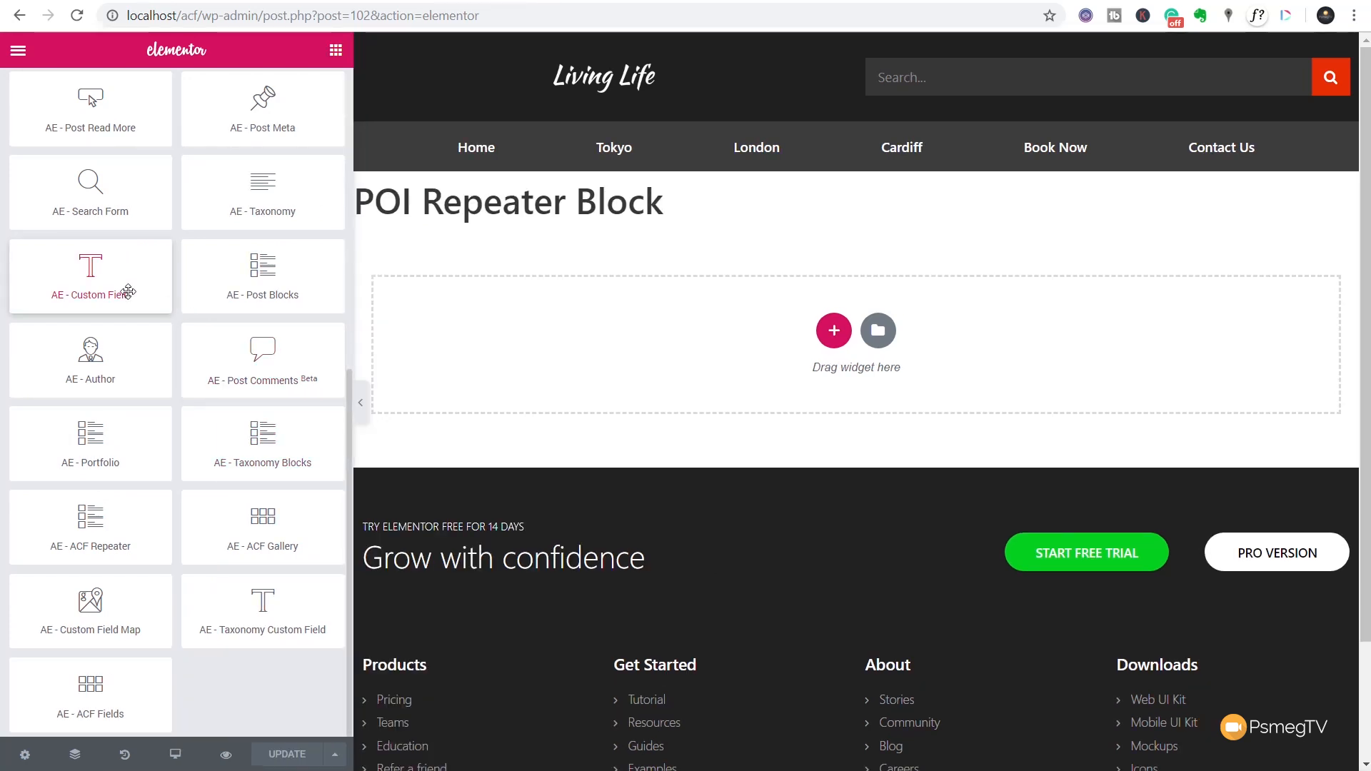
pyautogui.moveTo(129, 292); pyautogui.dragTo(492, 318)
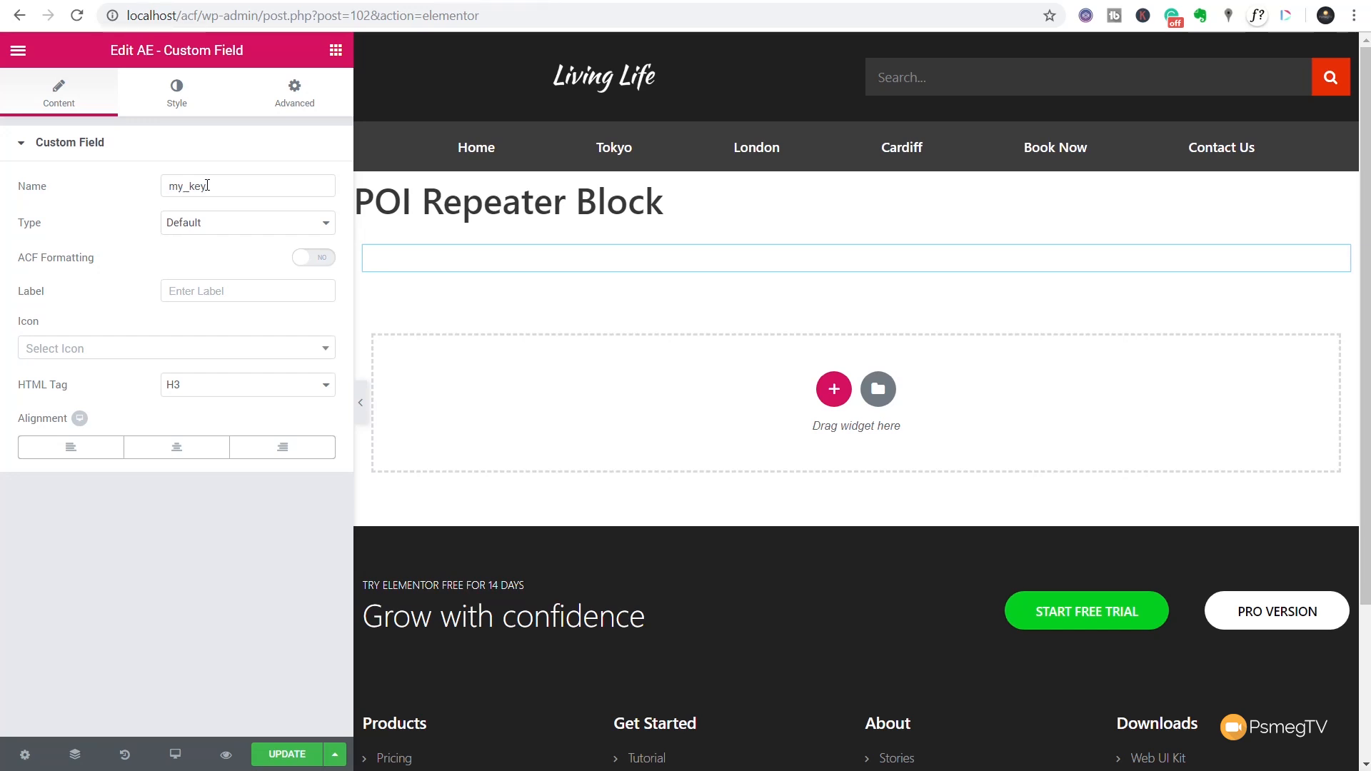
# Step: Set the custom field widget's name to poi_name and keep its type at Default
pyautogui.moveTo(207, 185); pyautogui.dragTo(151, 193)
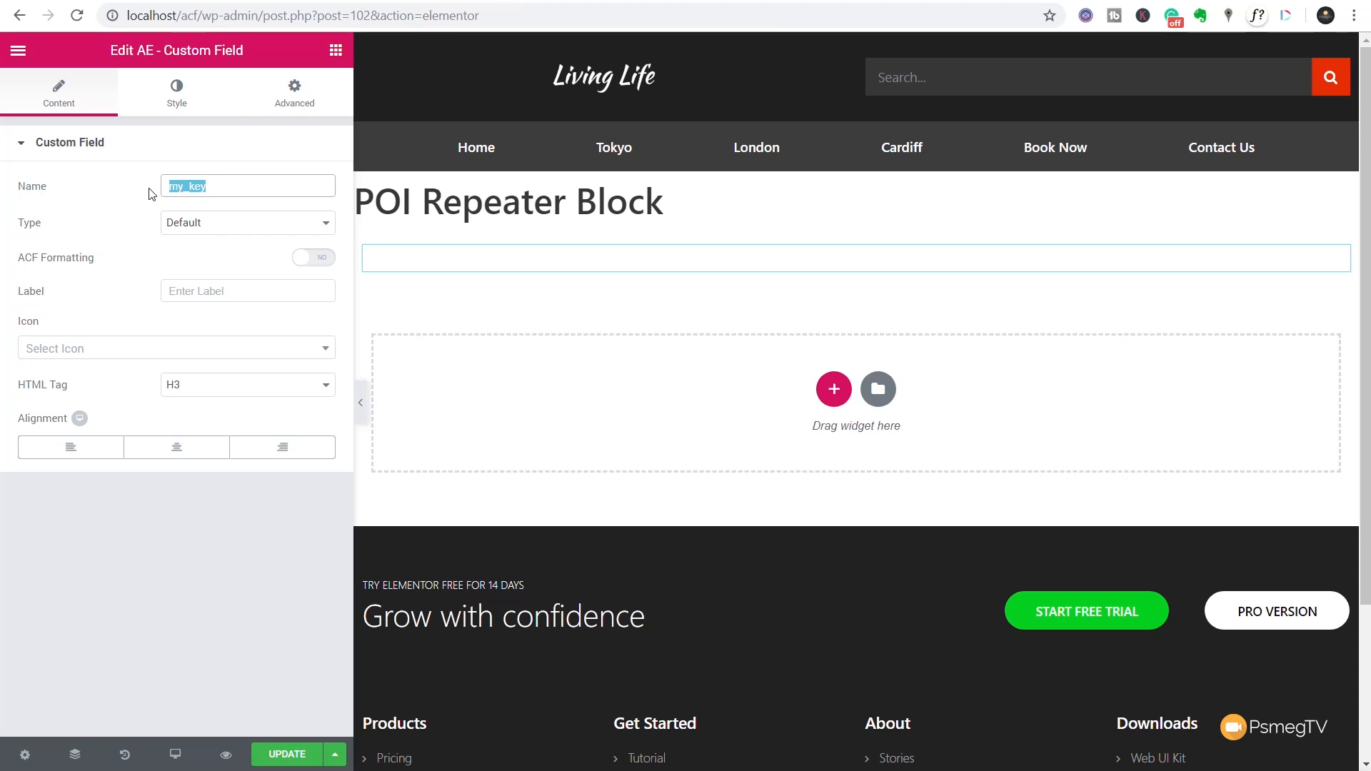
pyautogui.write('poi_')
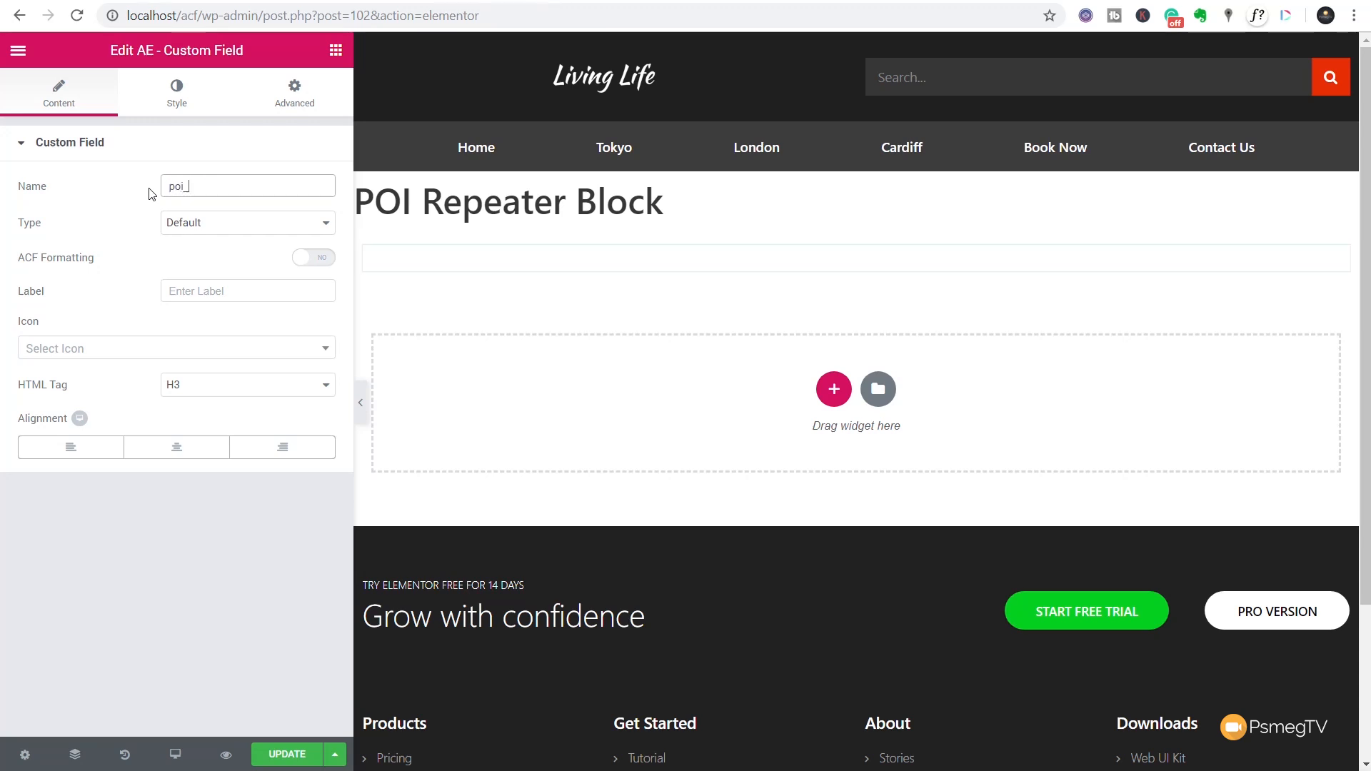
pyautogui.write('name')
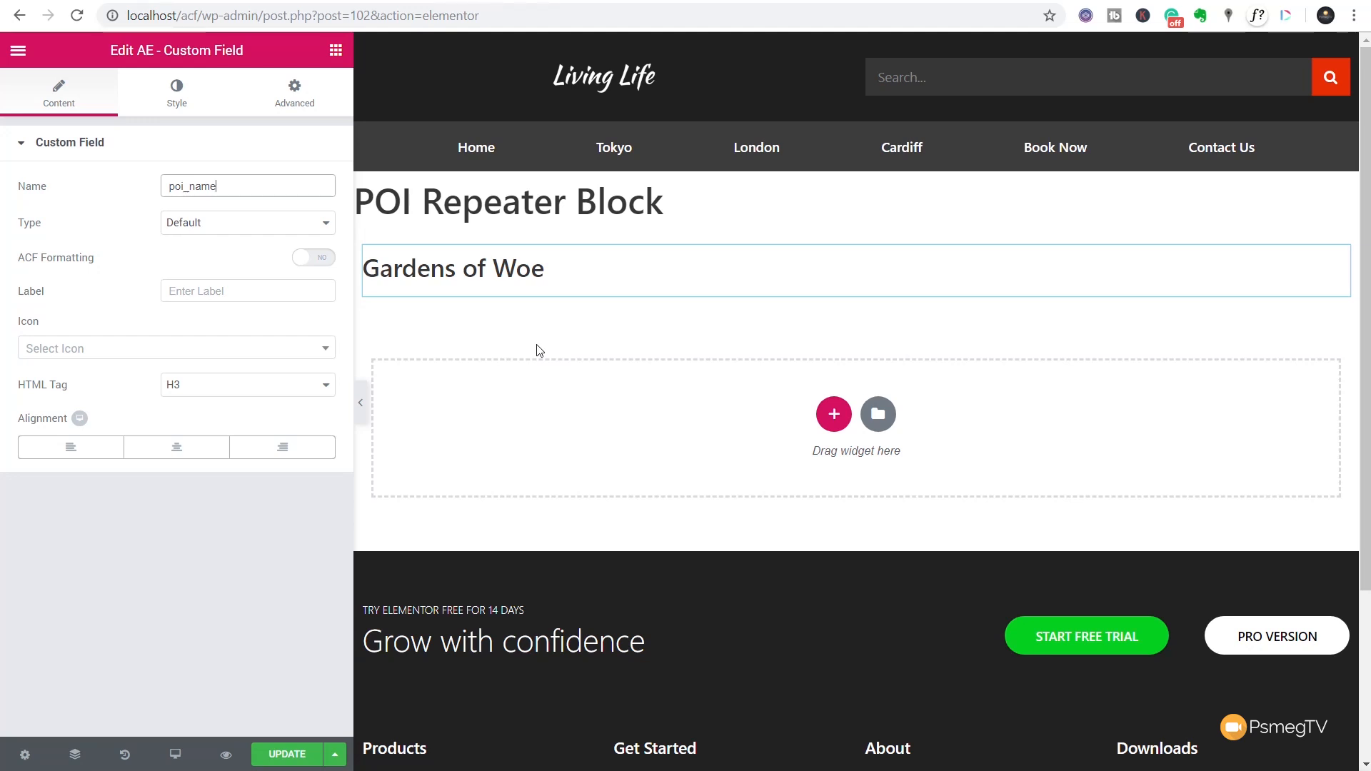
pyautogui.click(241, 239)
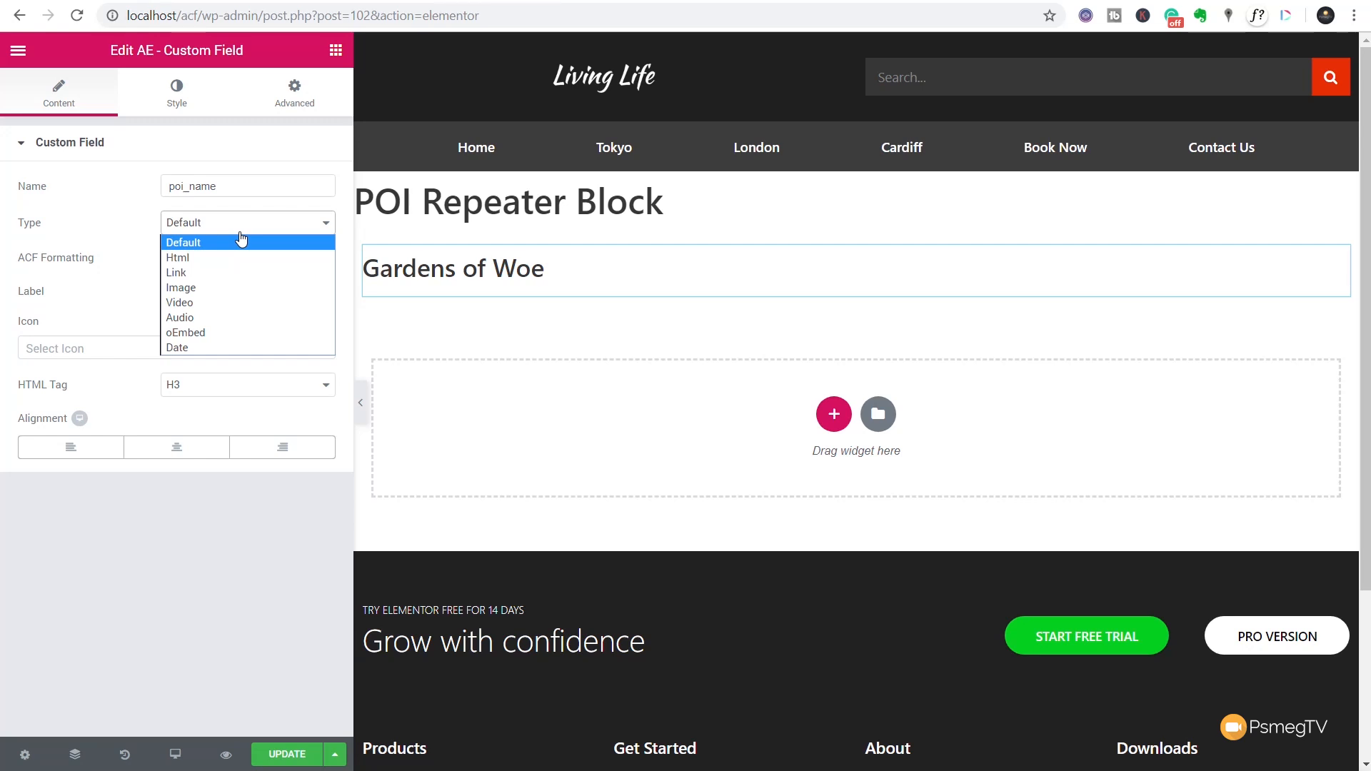
pyautogui.click(160, 598)
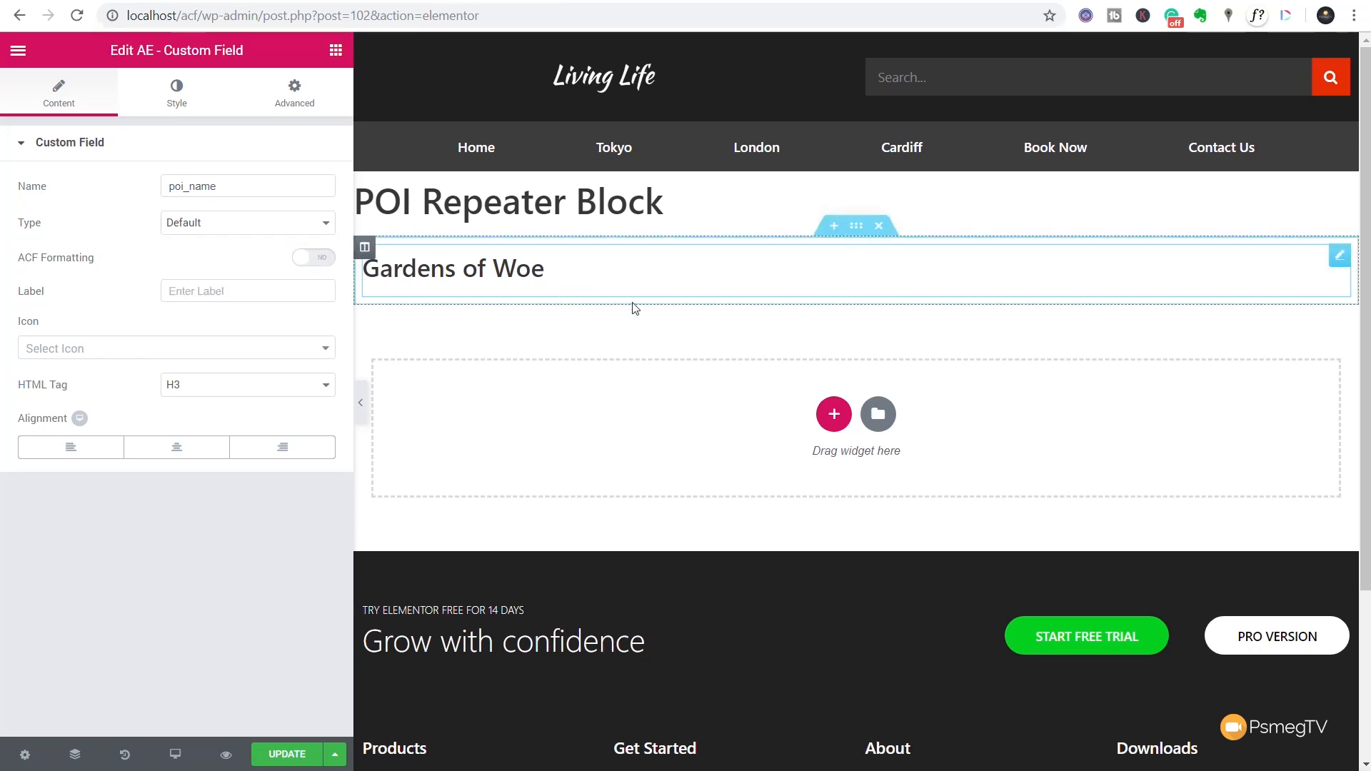
# Step: Duplicate the poi_name custom field widget and set the copy's name to poi_image
pyautogui.rightClick(1337, 261)
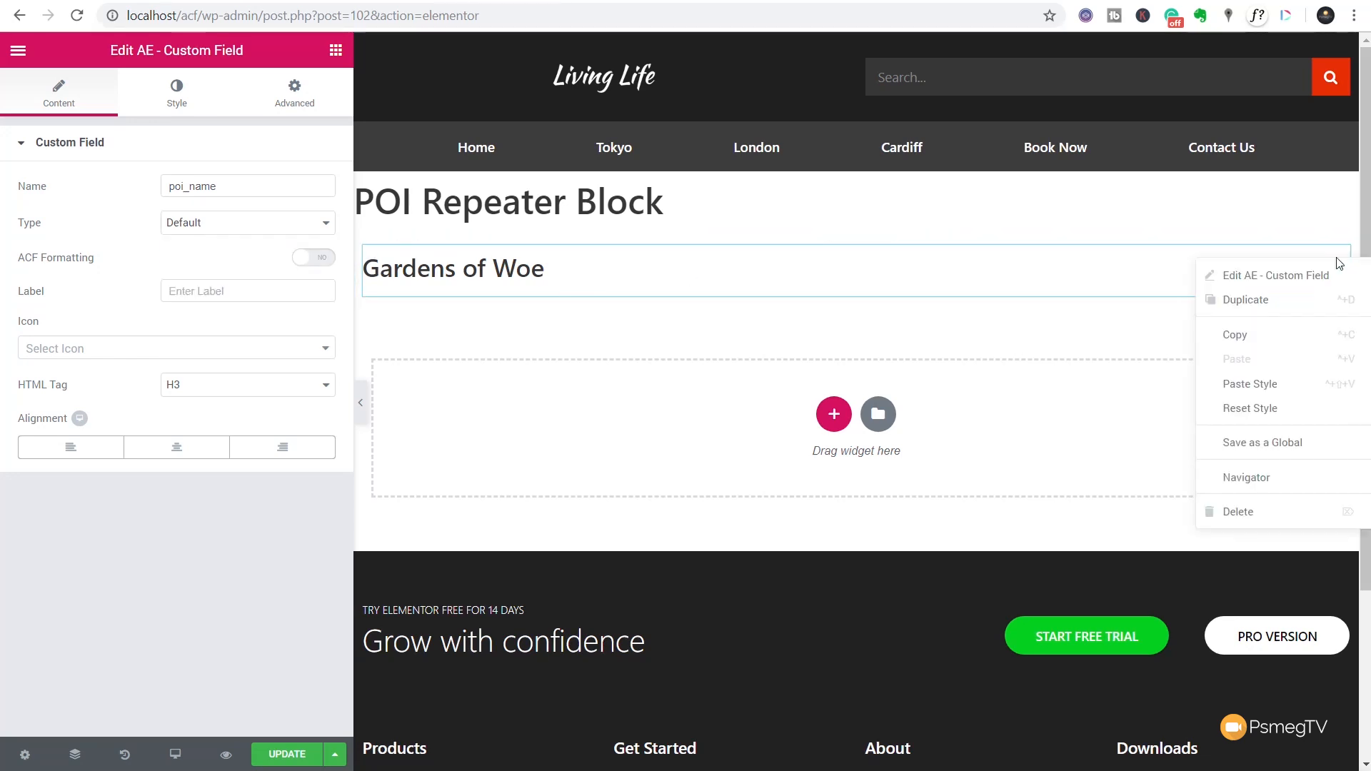
pyautogui.click(1307, 299)
pyautogui.click(1338, 331)
pyautogui.moveTo(218, 186); pyautogui.dragTo(192, 187)
pyautogui.write('image')
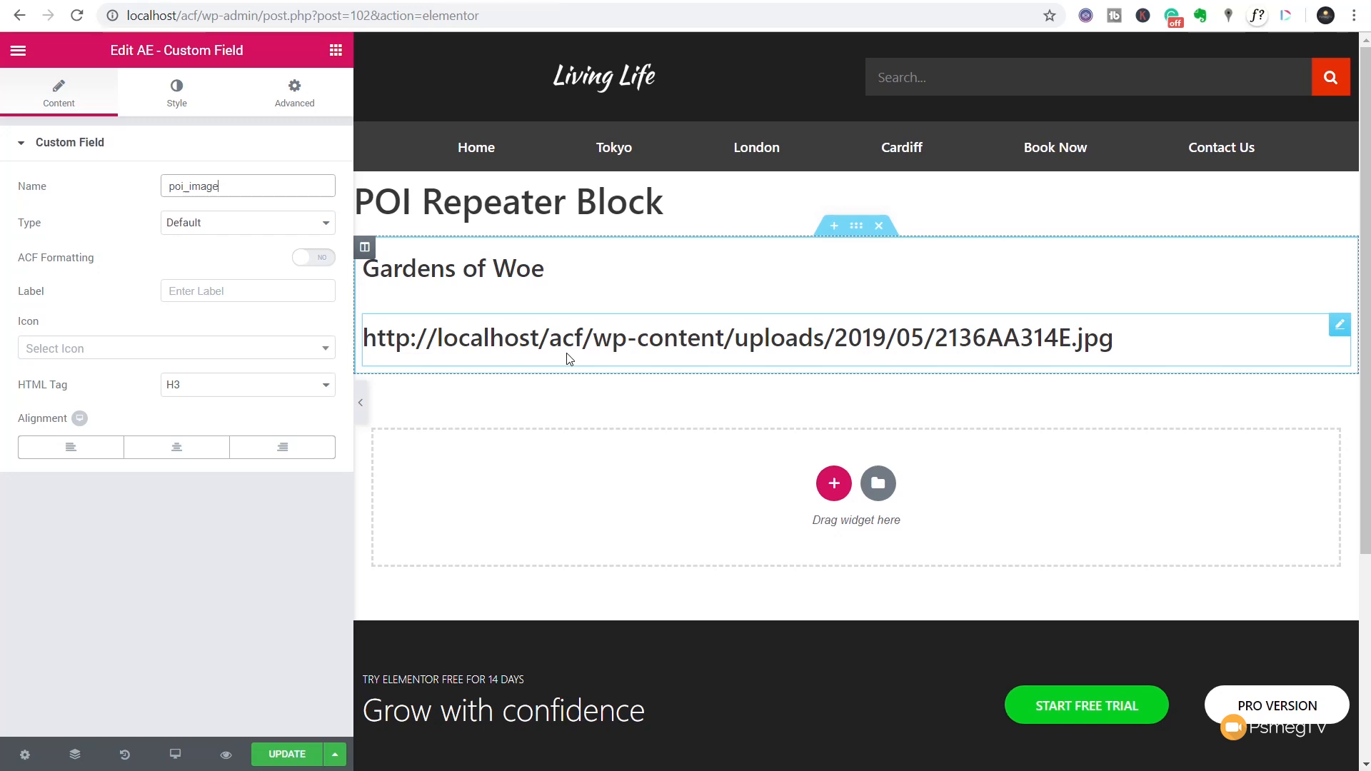
# Step: Set the poi_image custom field widget's type to Image and its image size to Medium - 300 x 300
pyautogui.click(322, 235)
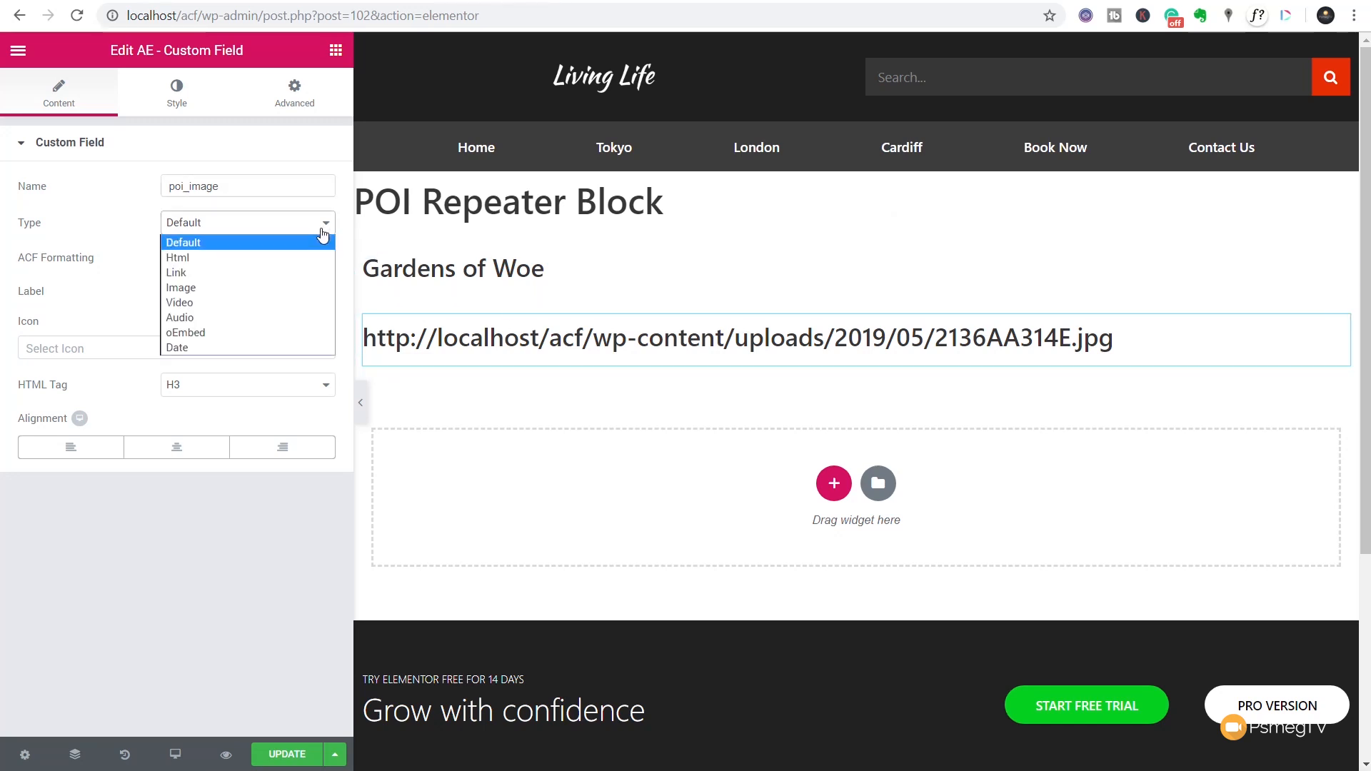
pyautogui.click(236, 289)
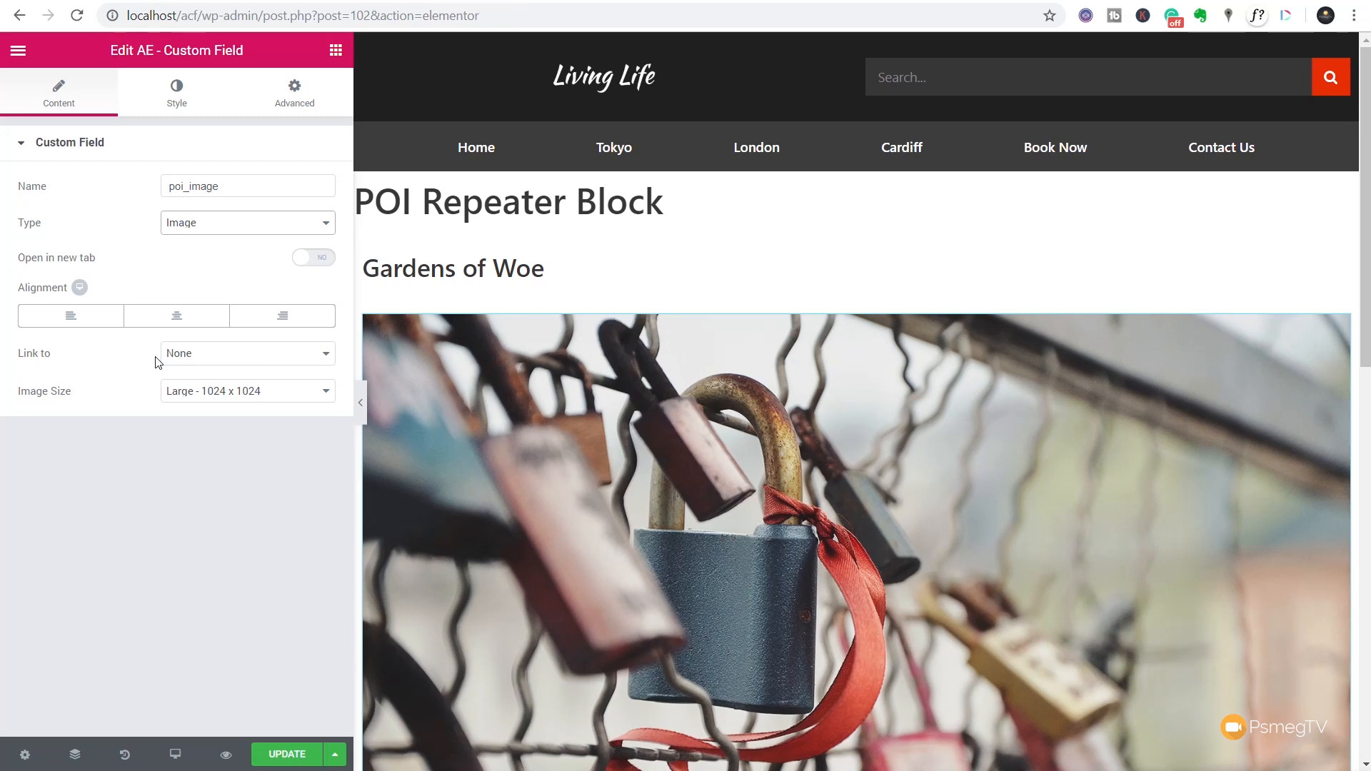
pyautogui.click(220, 393)
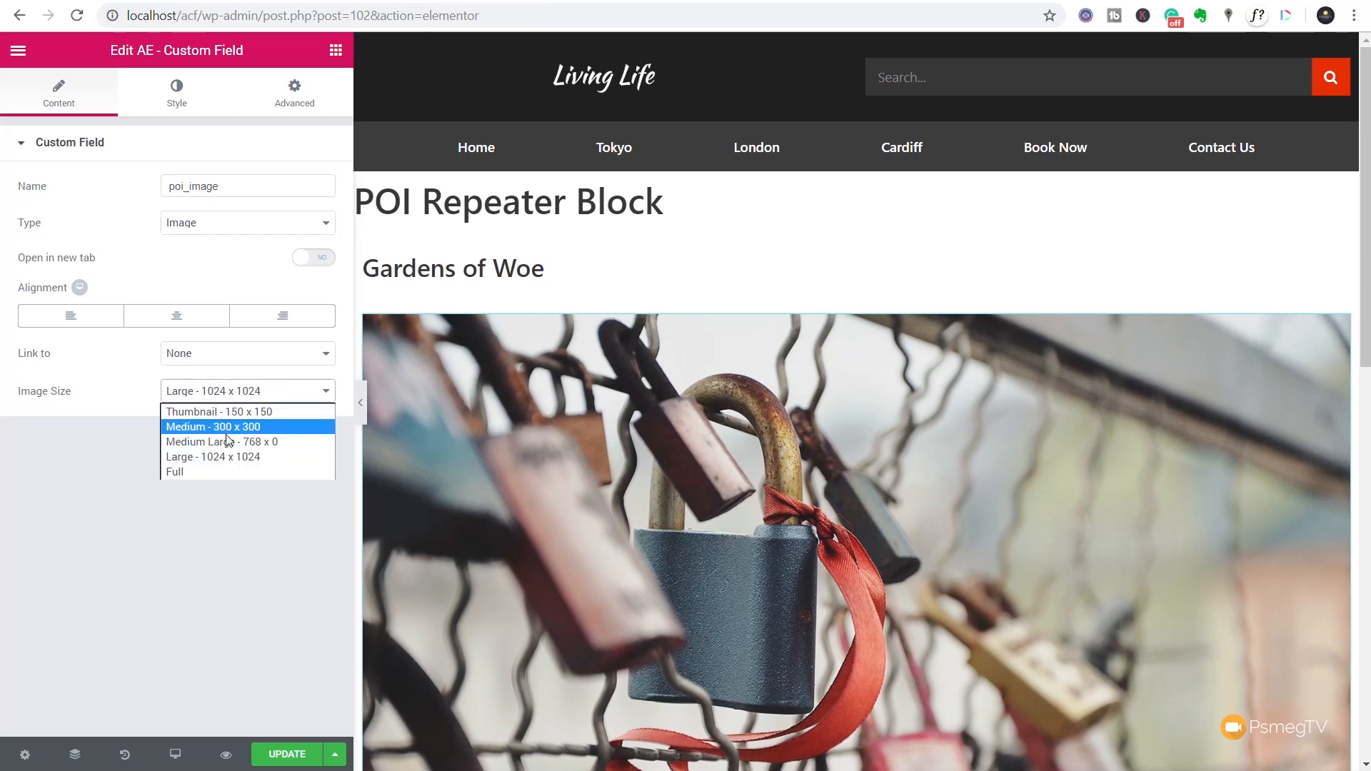
pyautogui.click(225, 430)
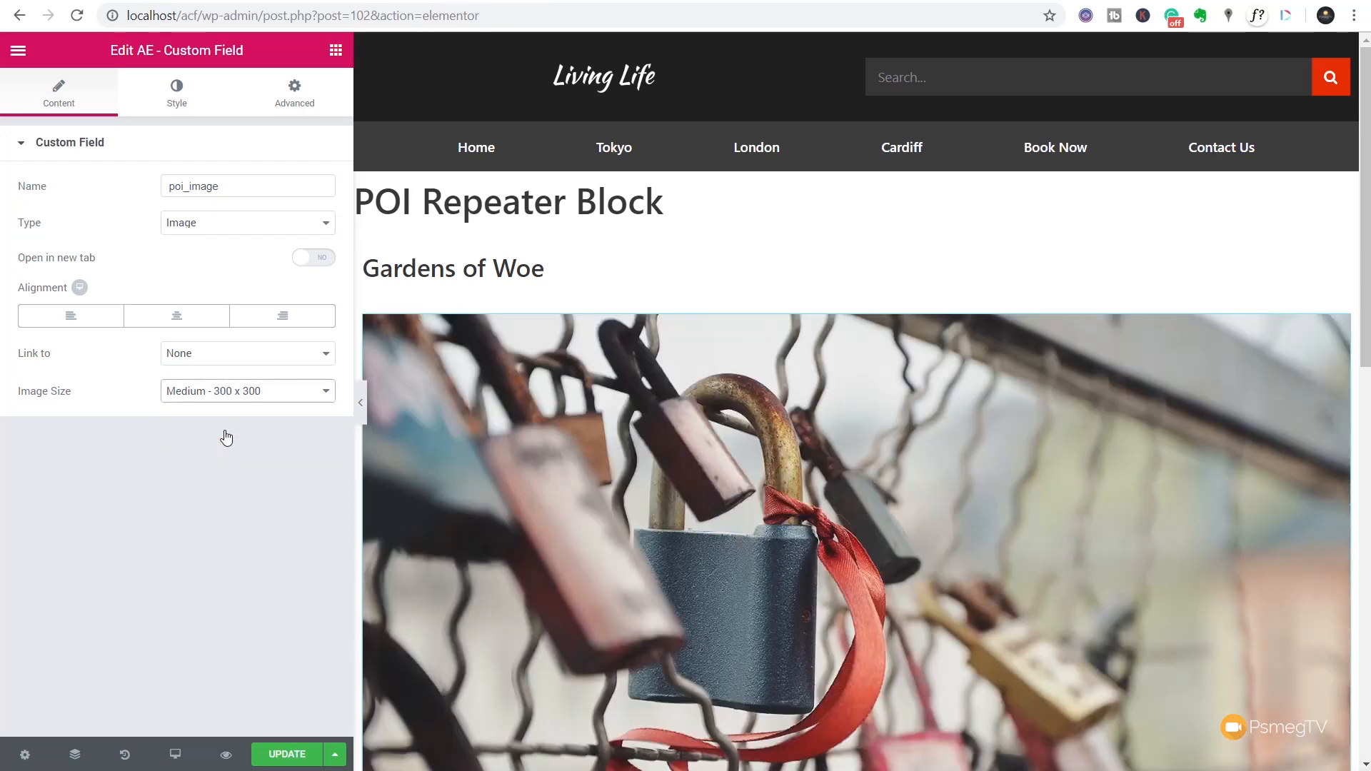
# Step: Duplicate the poi_image custom field widget and set the copy's name to poi_description
pyautogui.scroll(-3, 710, 504)
pyautogui.scroll(1, 707, 508)
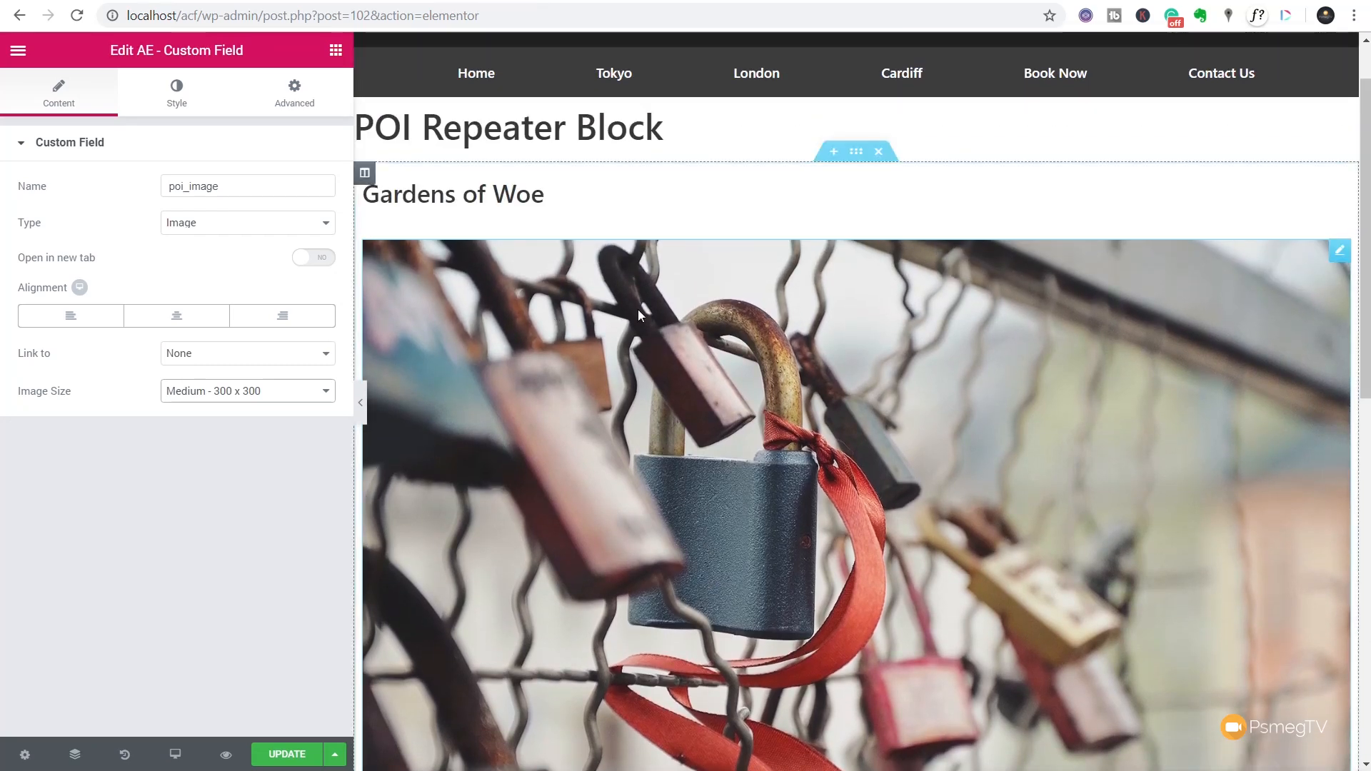
pyautogui.rightClick(1344, 255)
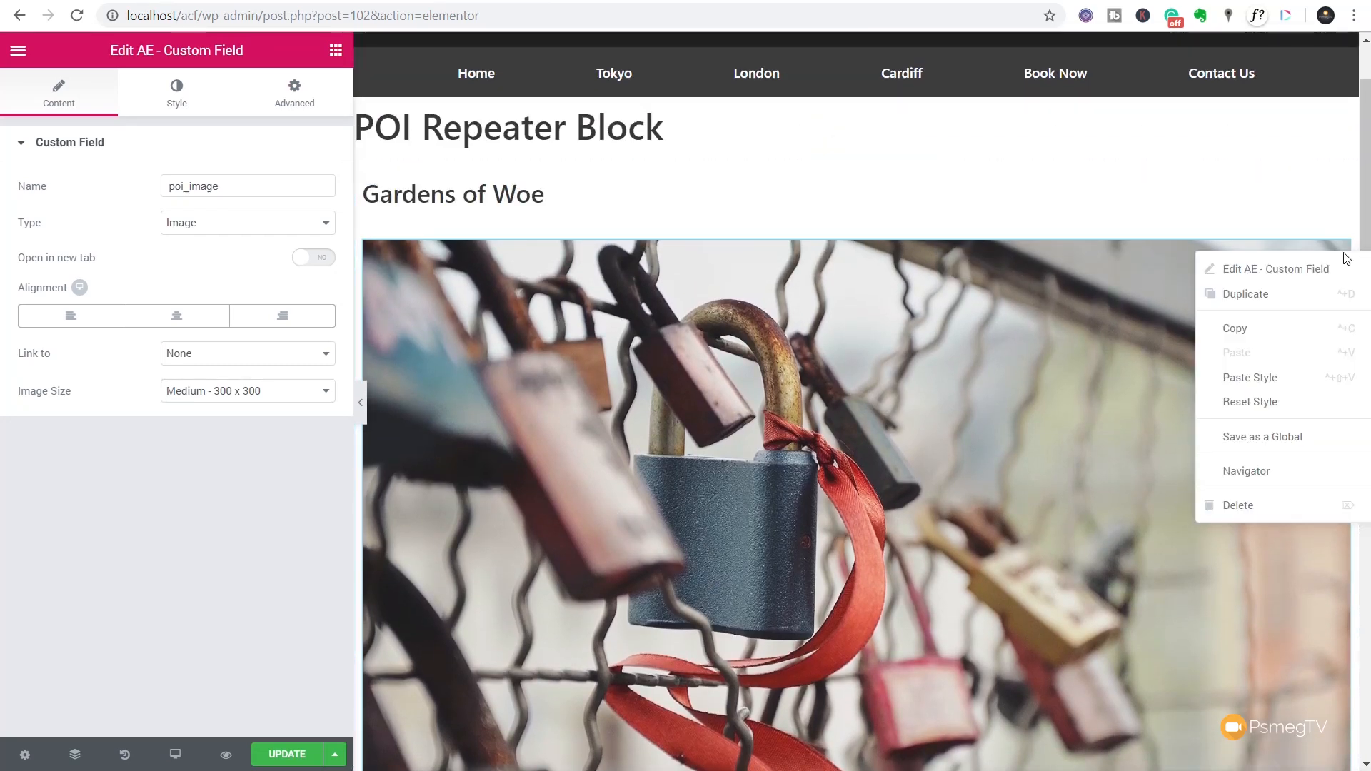
pyautogui.click(1288, 294)
pyautogui.scroll(-3, 1089, 524)
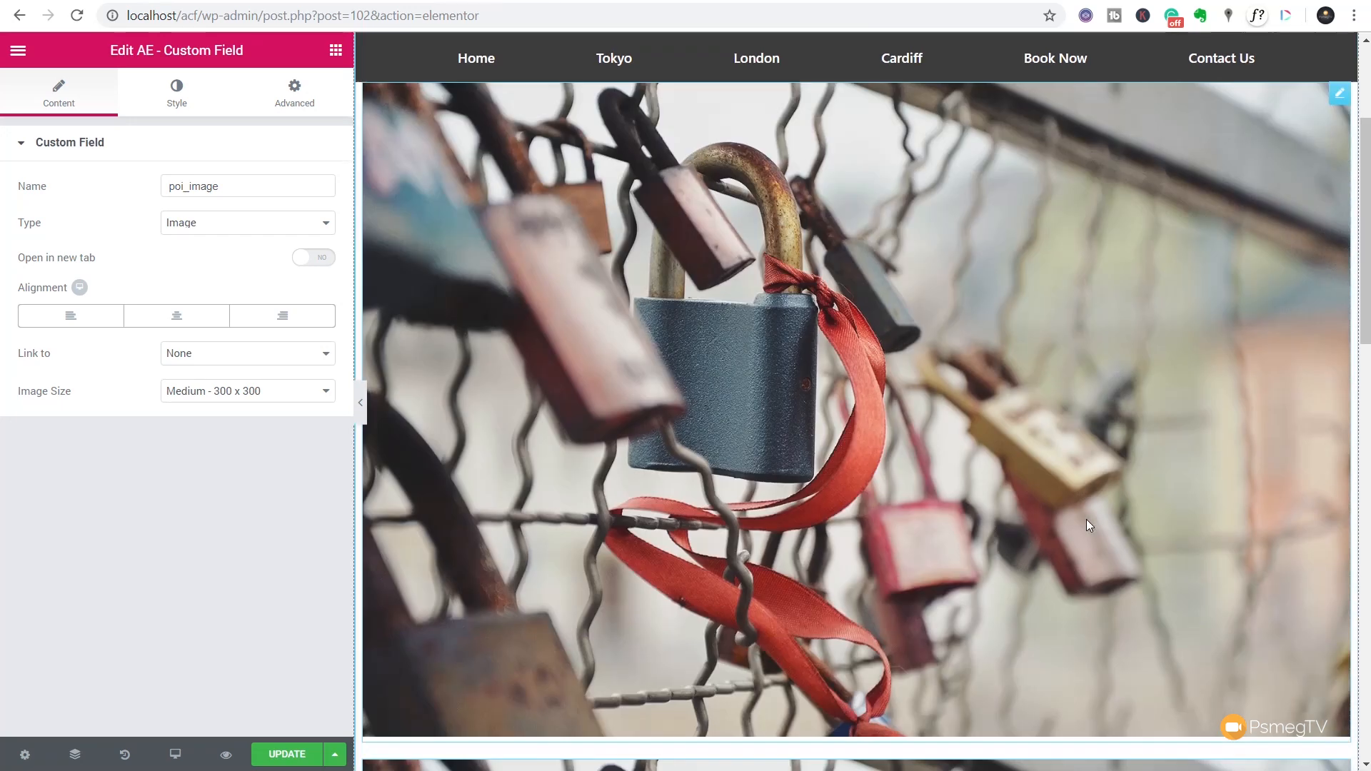
pyautogui.scroll(3, 1085, 526)
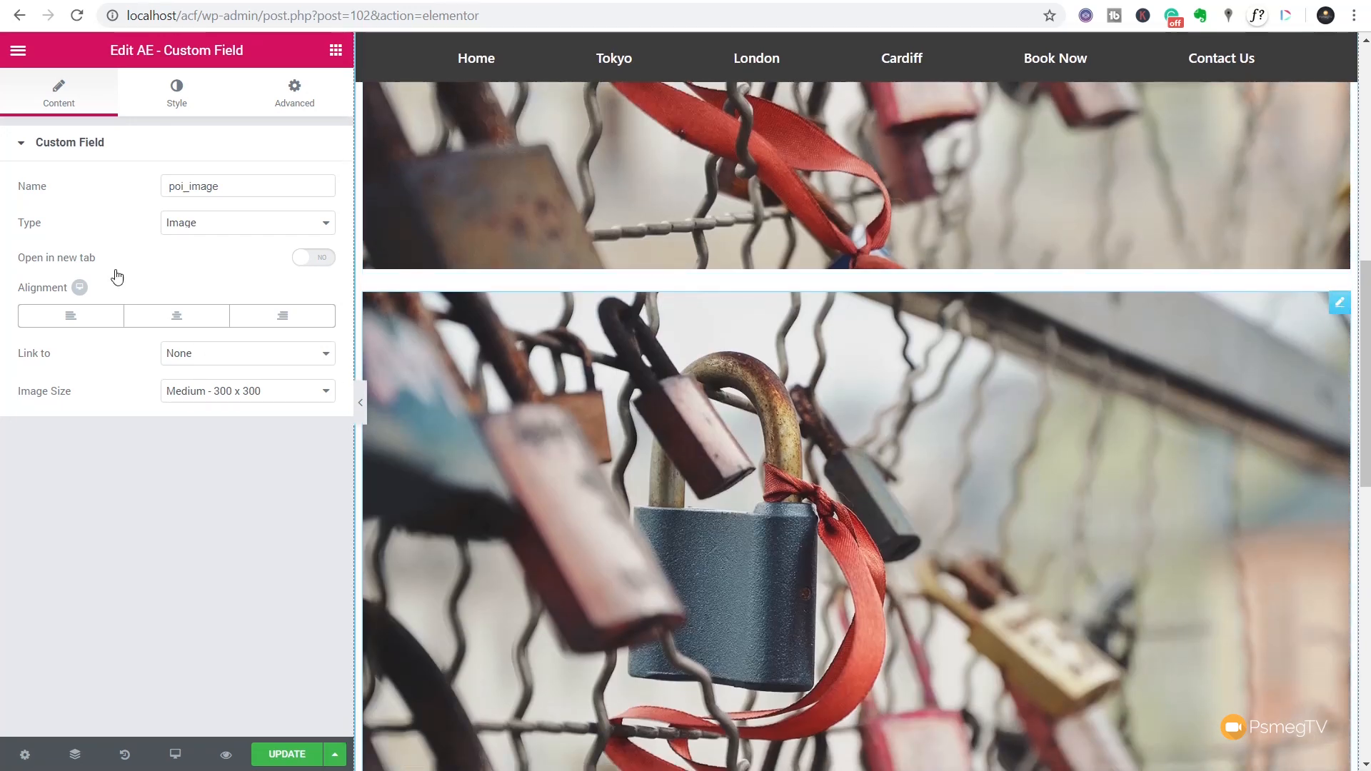
pyautogui.moveTo(220, 186); pyautogui.dragTo(187, 187)
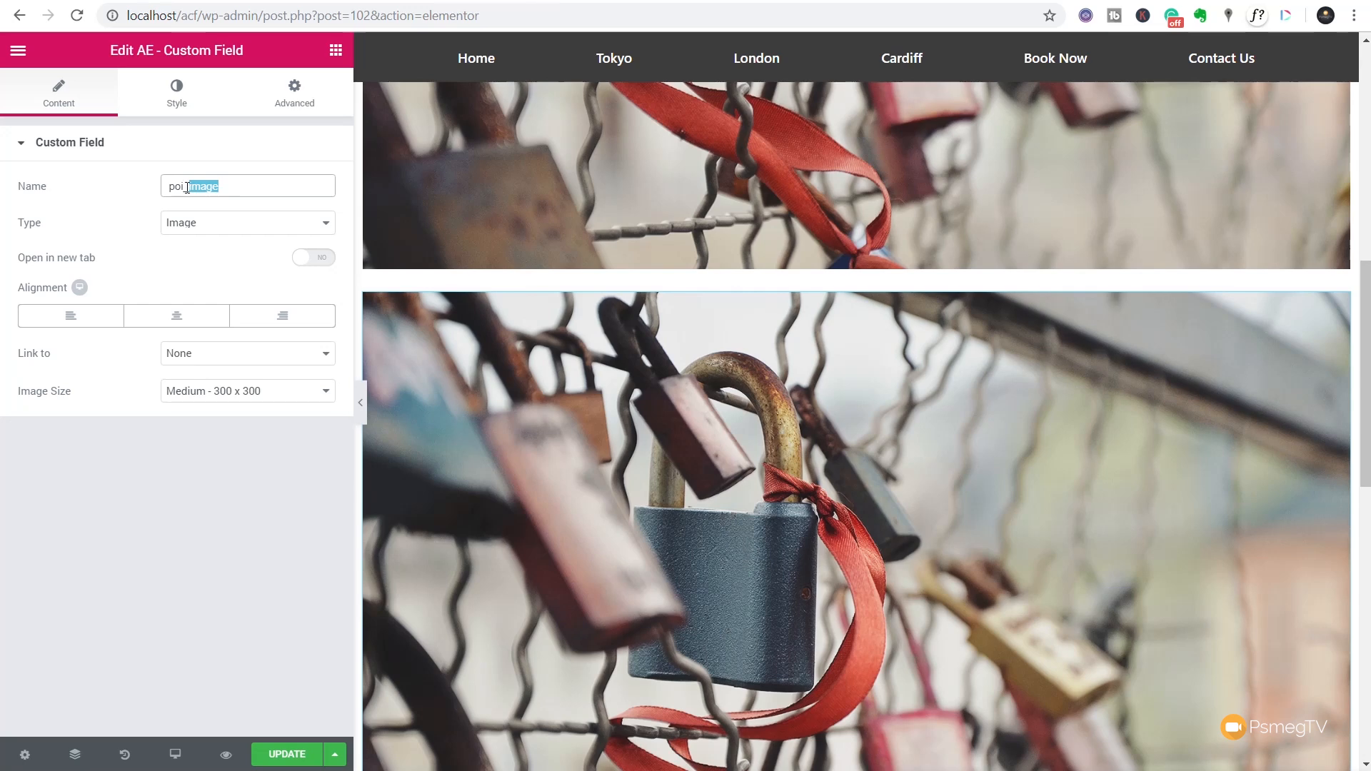
pyautogui.write('description')
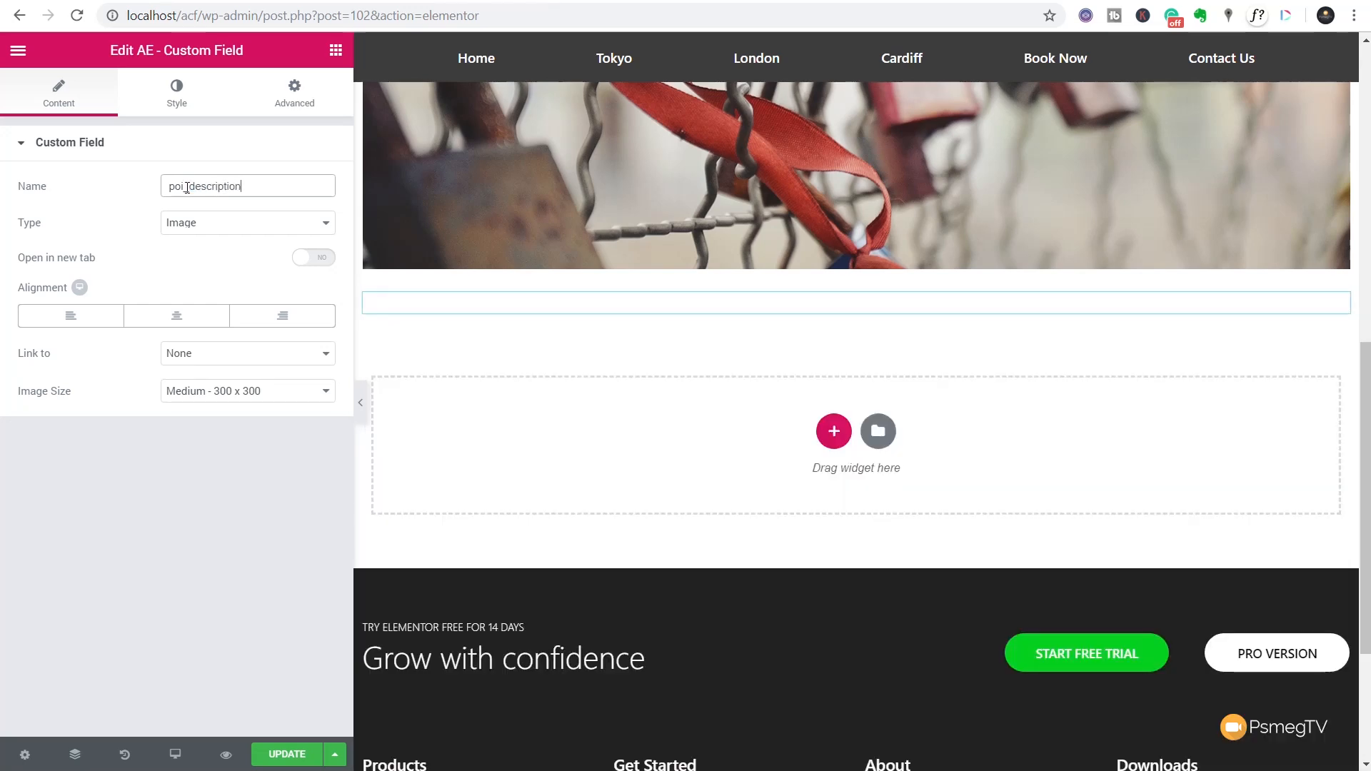
# Step: Set the poi_description custom field widget's type to Default
pyautogui.click(193, 223)
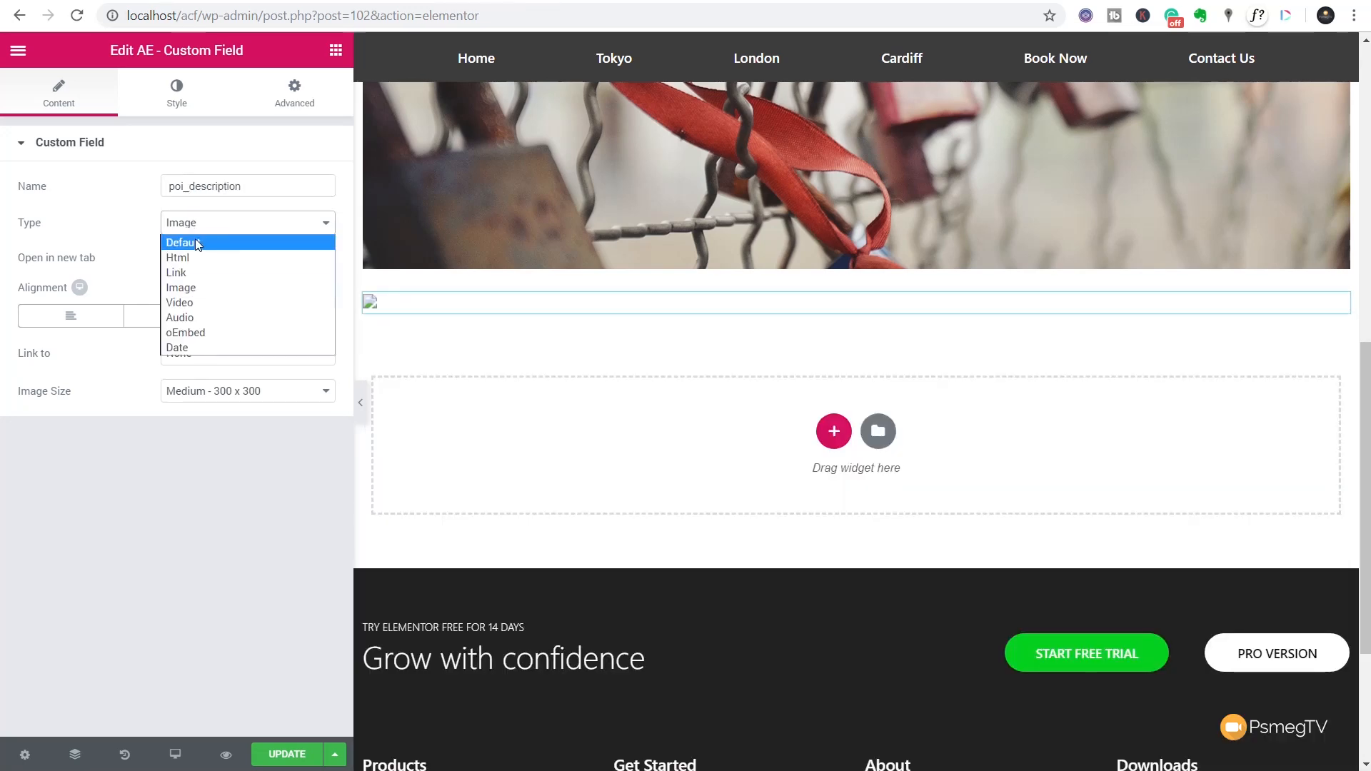
pyautogui.click(195, 243)
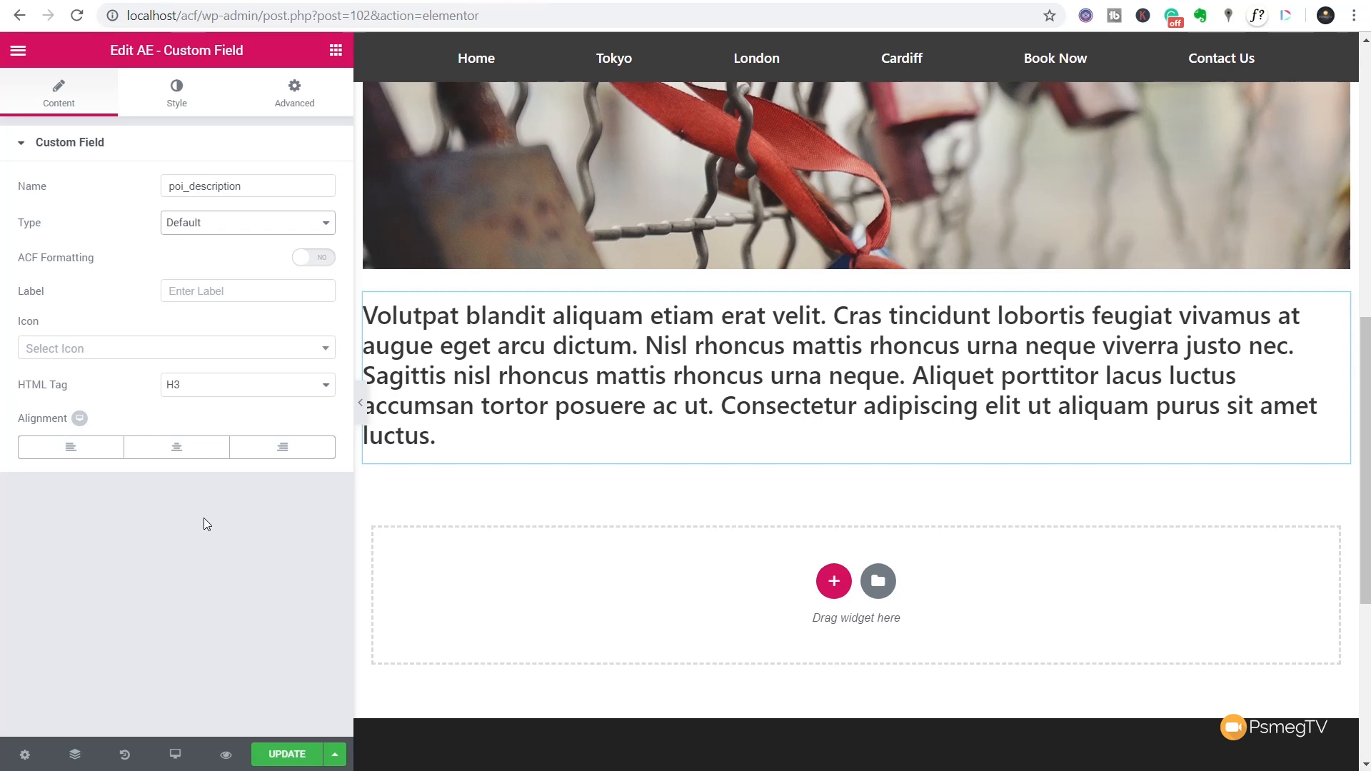
pyautogui.click(238, 227)
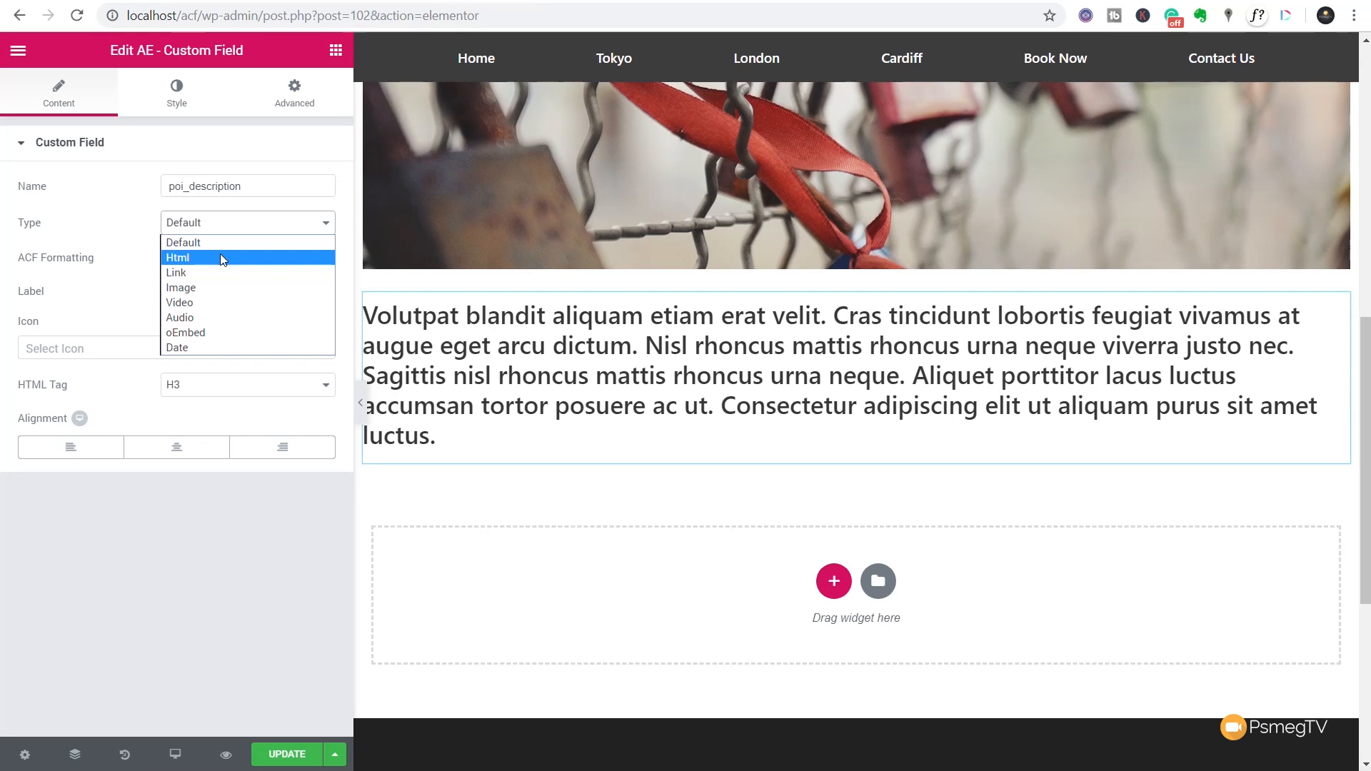
pyautogui.click(236, 554)
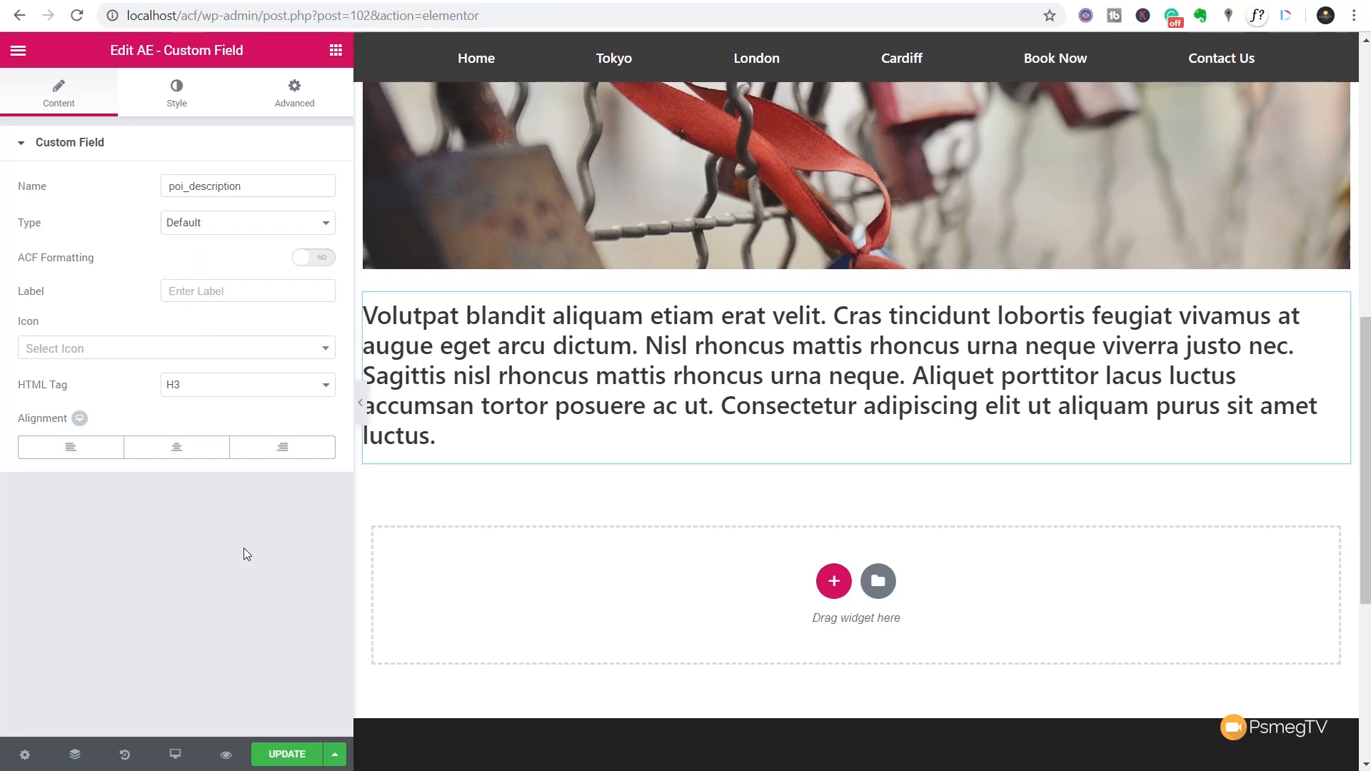
# Step: Hide the POI Repeater Block page title, keep the page layout at Default and update the template
pyautogui.scroll(10, 571, 567)
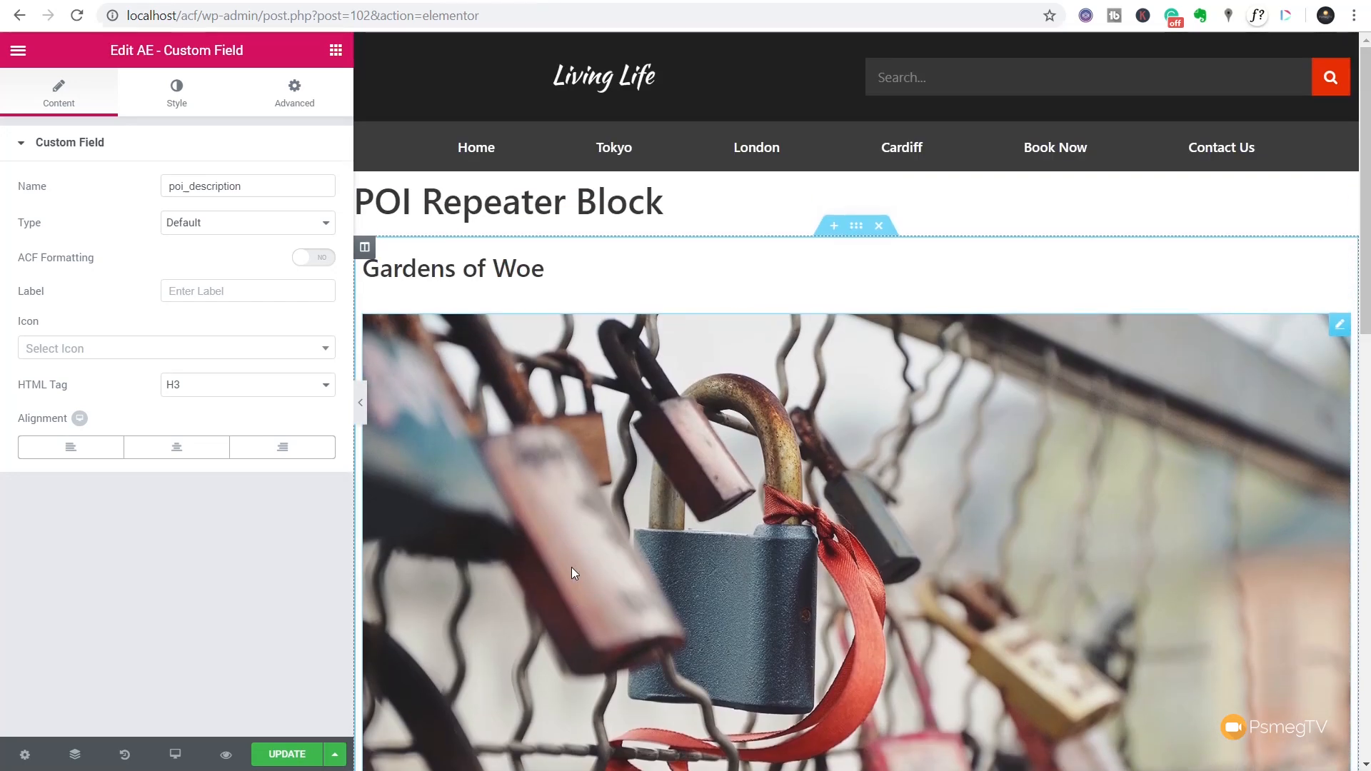
pyautogui.click(25, 755)
pyautogui.click(312, 277)
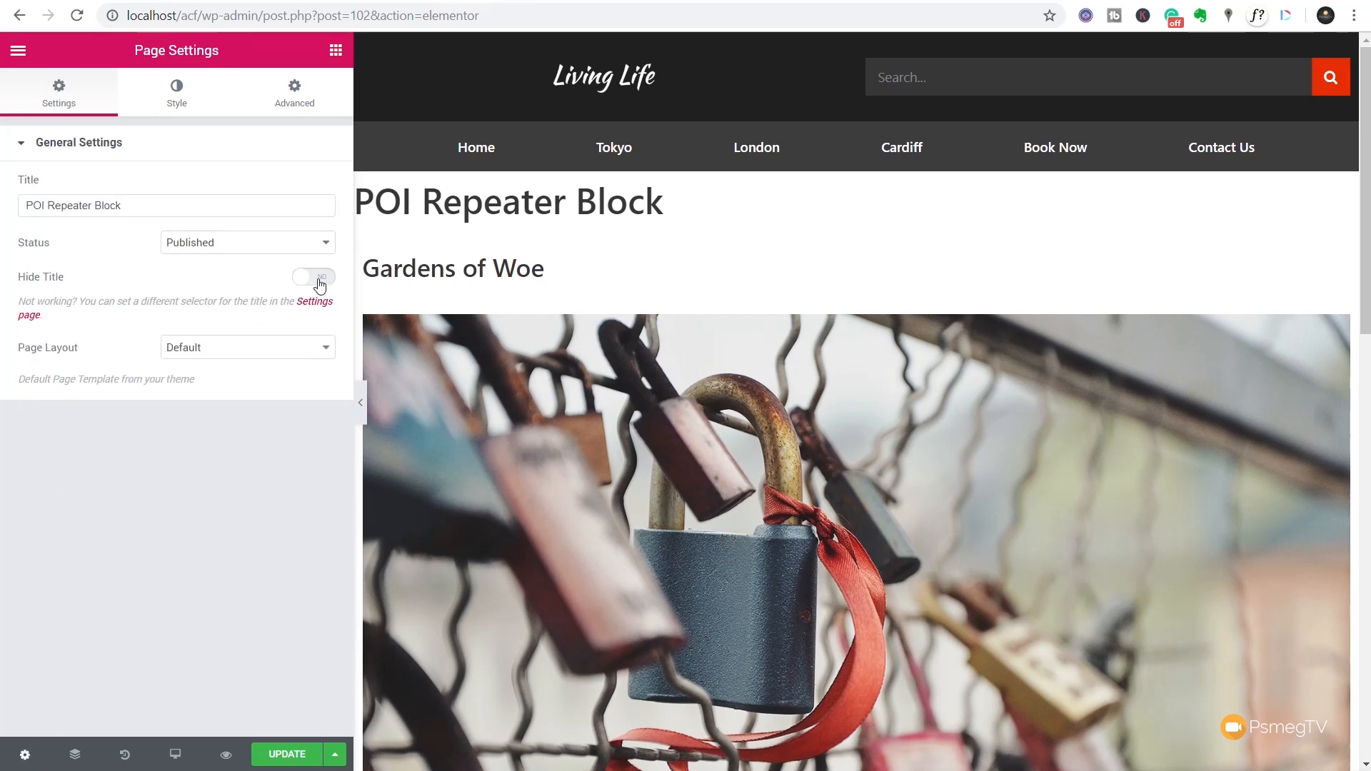
pyautogui.click(324, 349)
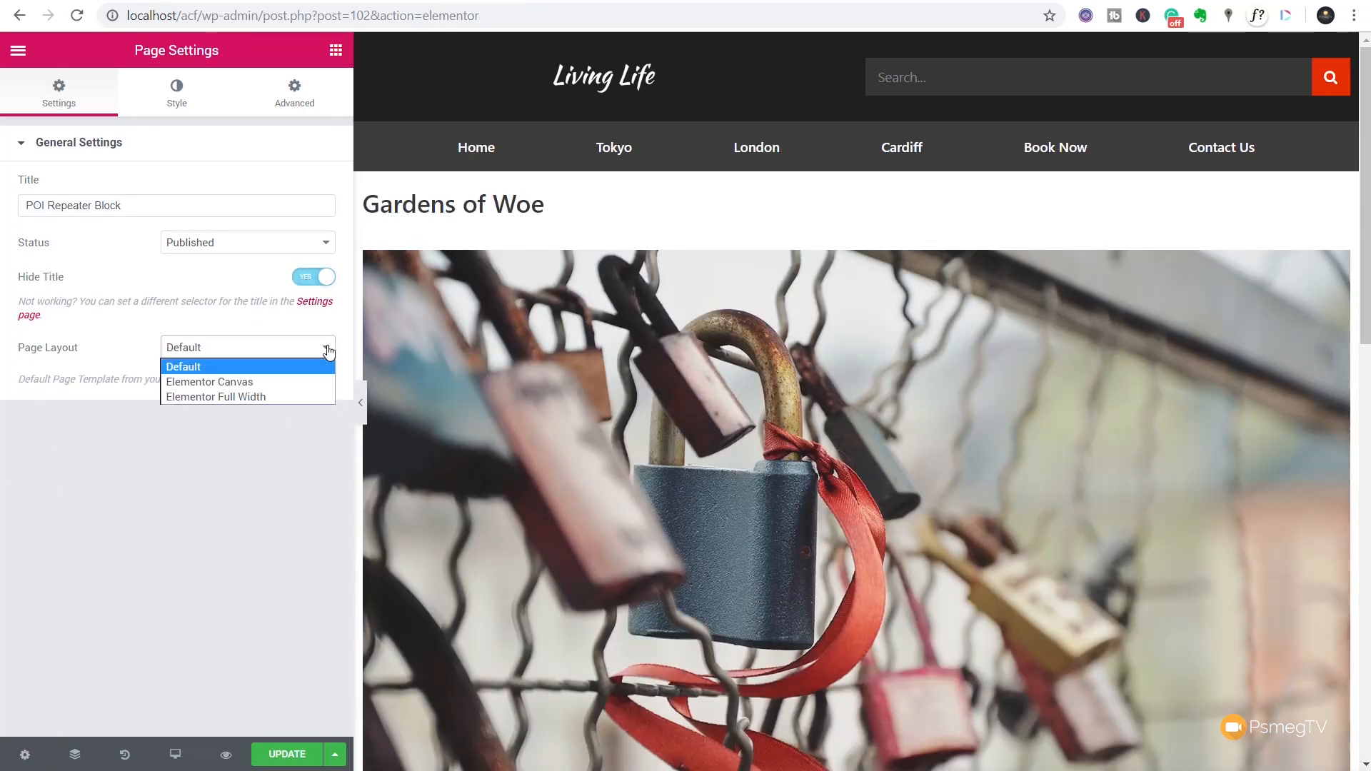
pyautogui.click(323, 352)
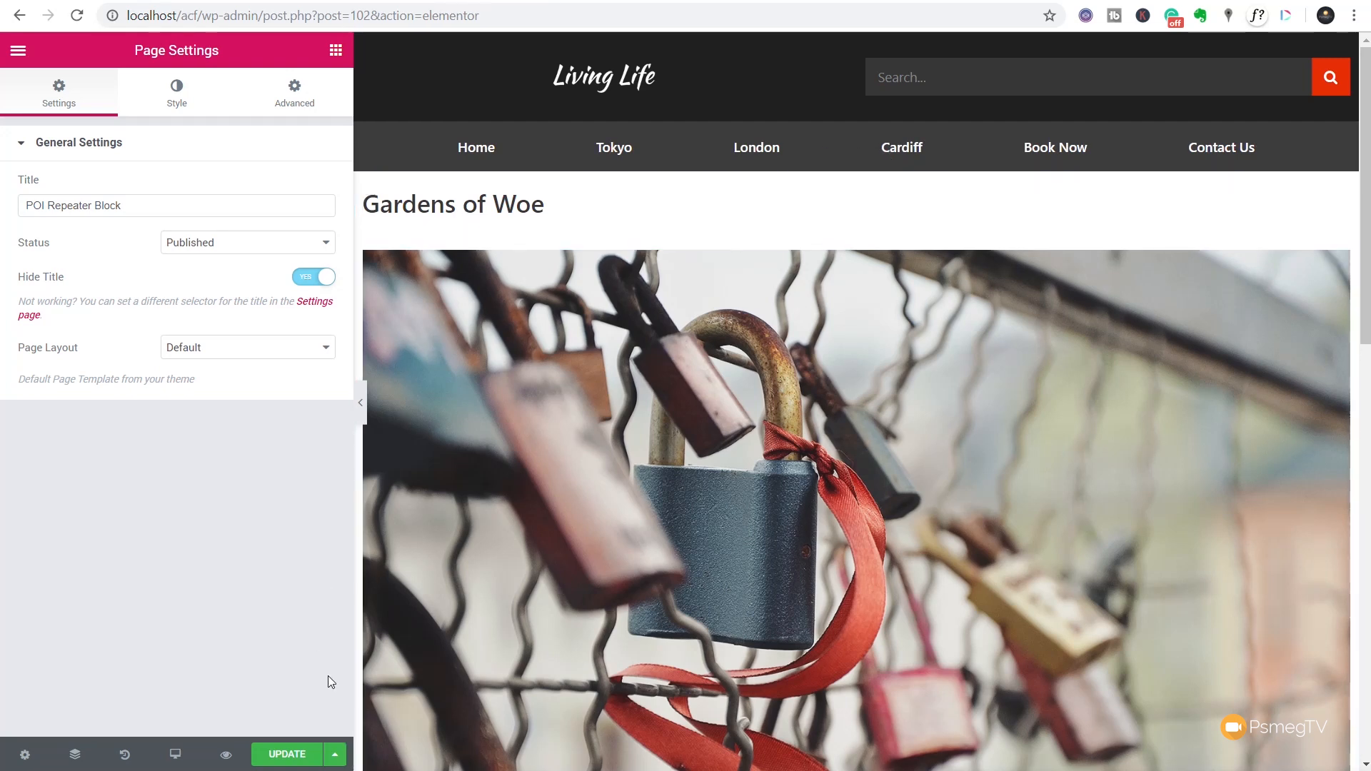
pyautogui.click(289, 757)
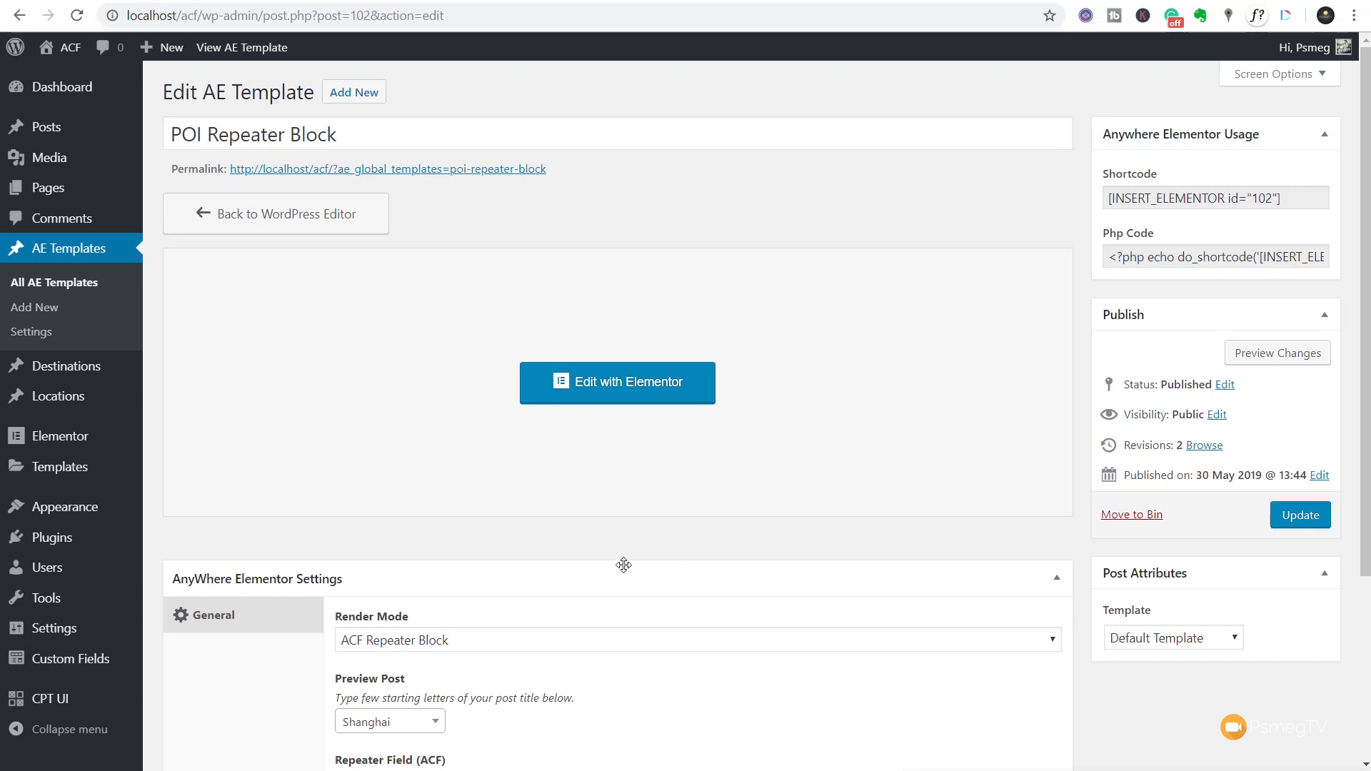
# Step: Start a new AE template in WordPress and title it Location Single Template
pyautogui.click(30, 309)
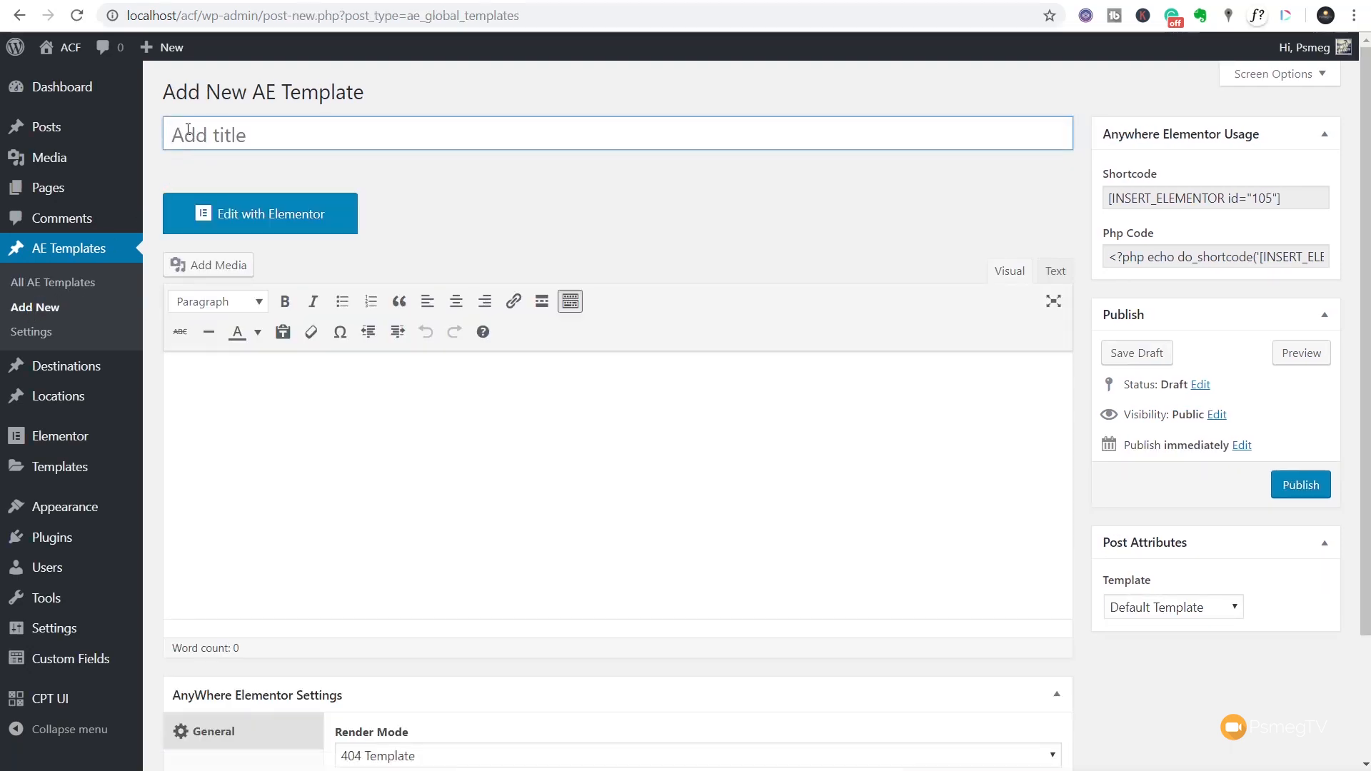
pyautogui.write('Location Singel')
pyautogui.doubleClick(305, 132)
pyautogui.write('Single Template')
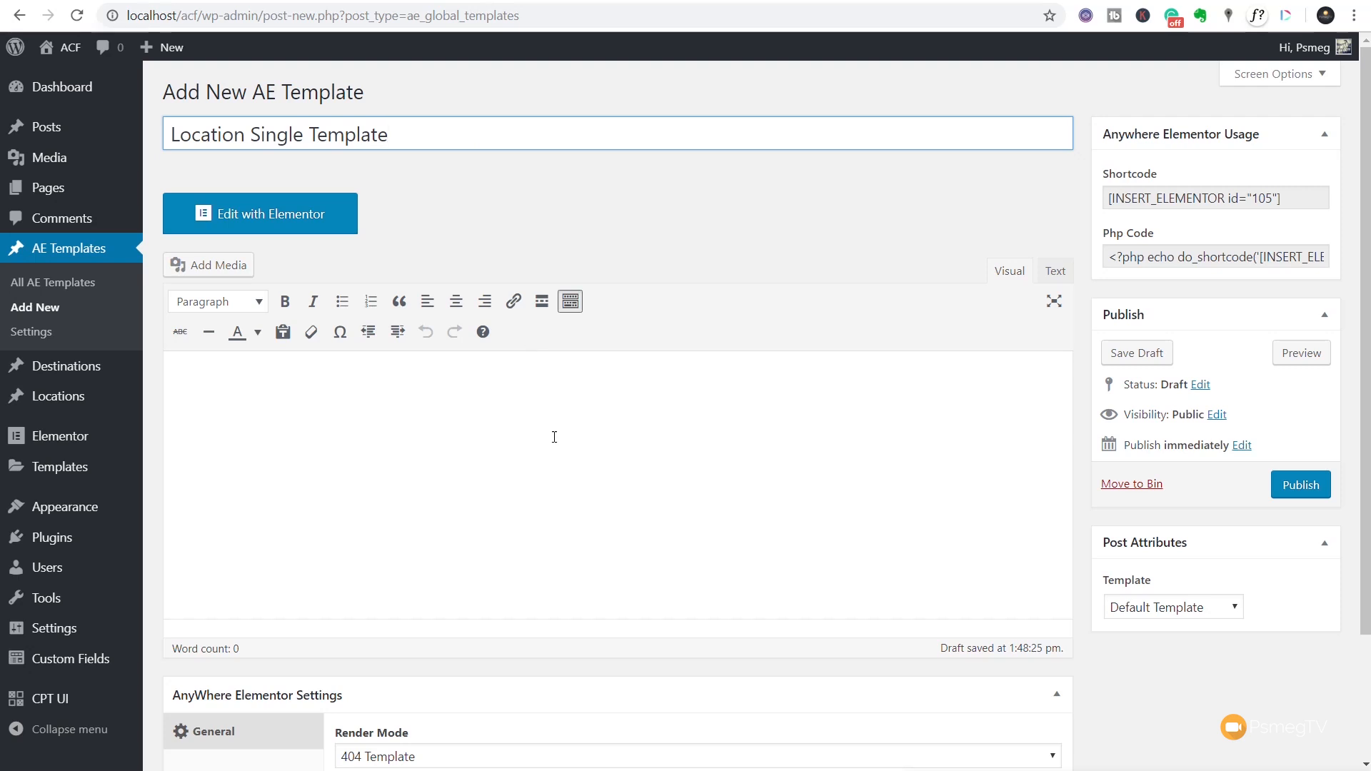
# Step: Set the new template's render mode to Post Template and its post type to Locations
pyautogui.scroll(-2, 866, 570)
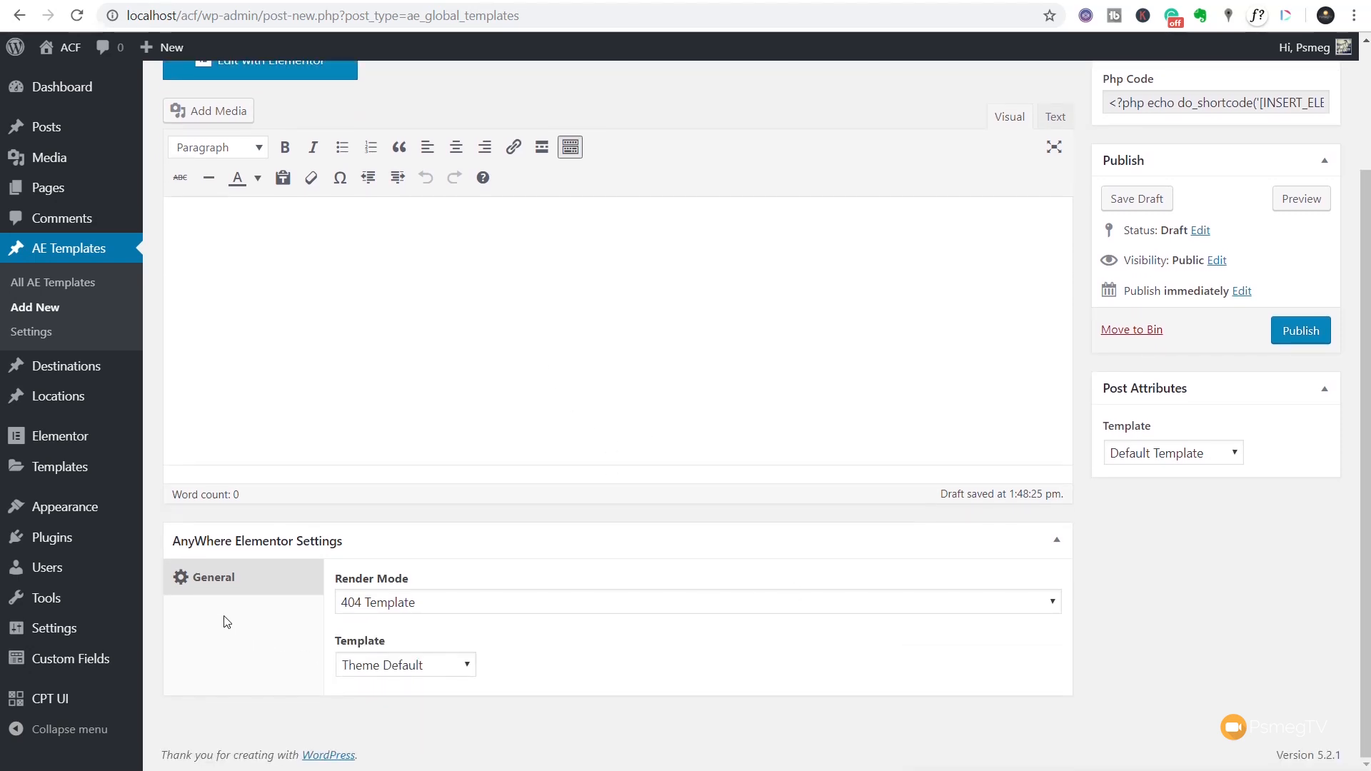
pyautogui.click(380, 608)
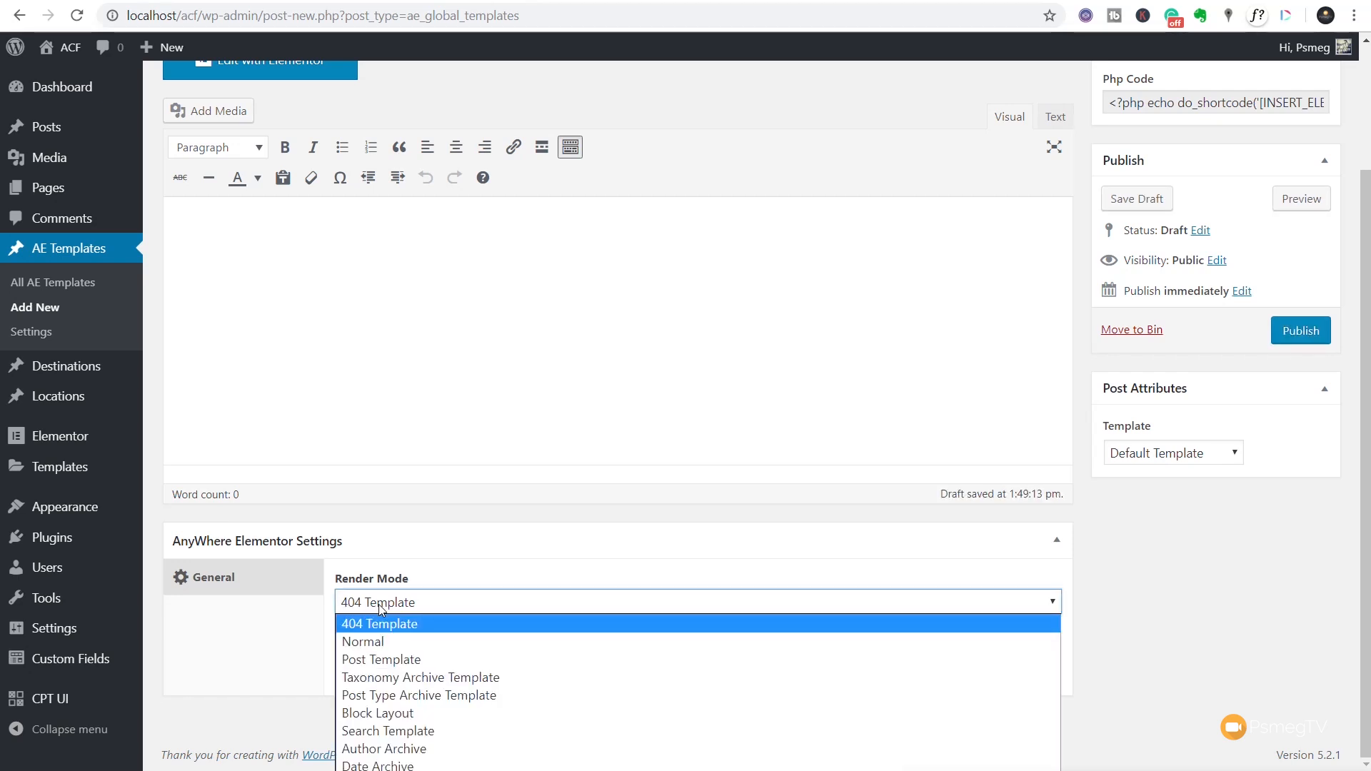
pyautogui.click(384, 660)
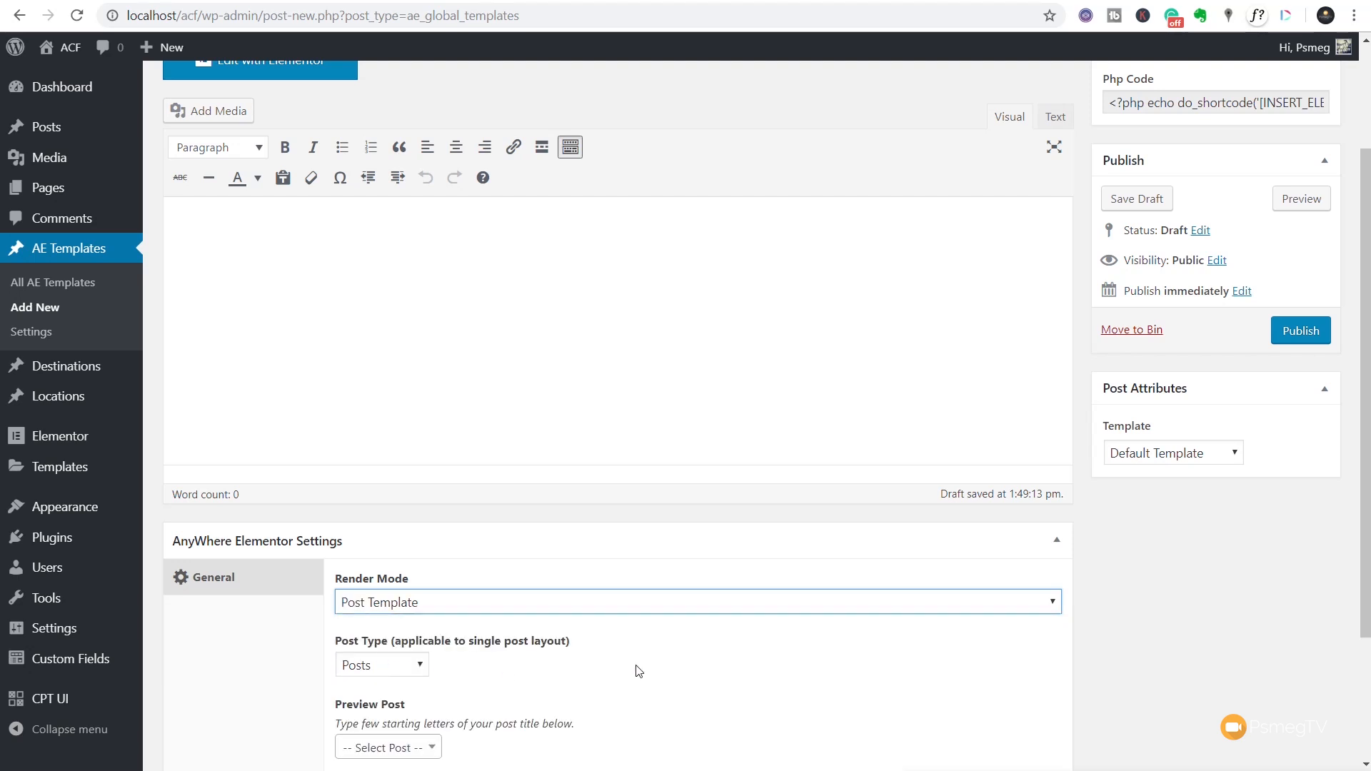
pyautogui.scroll(-3, 1157, 625)
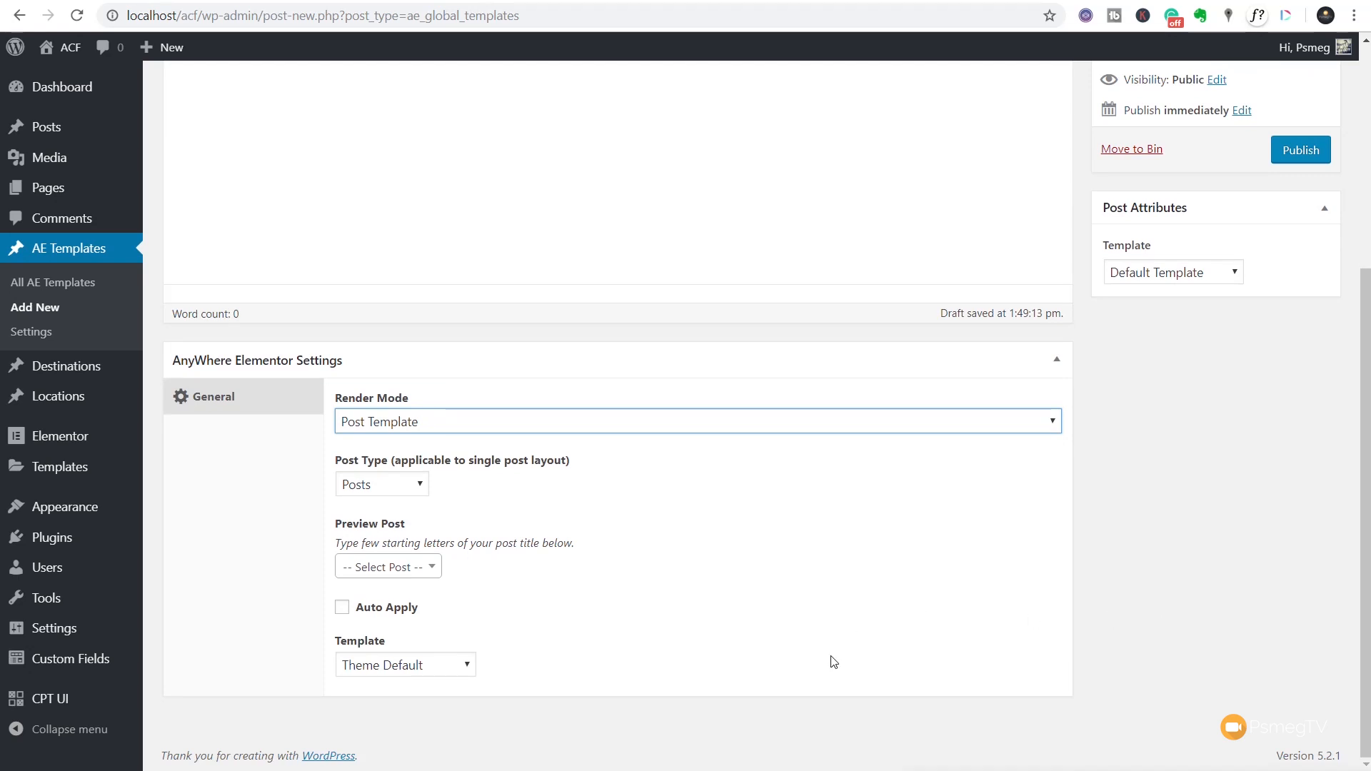
pyautogui.click(422, 488)
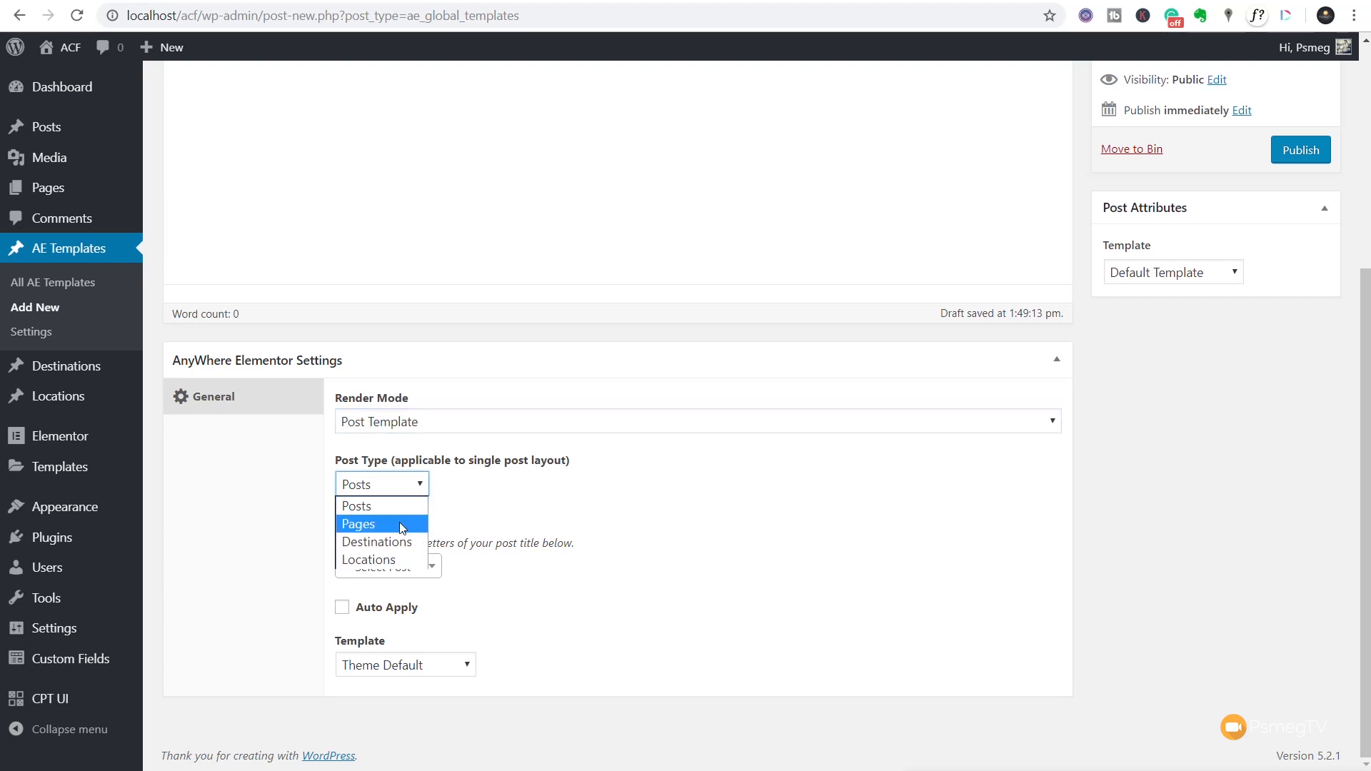
pyautogui.click(386, 564)
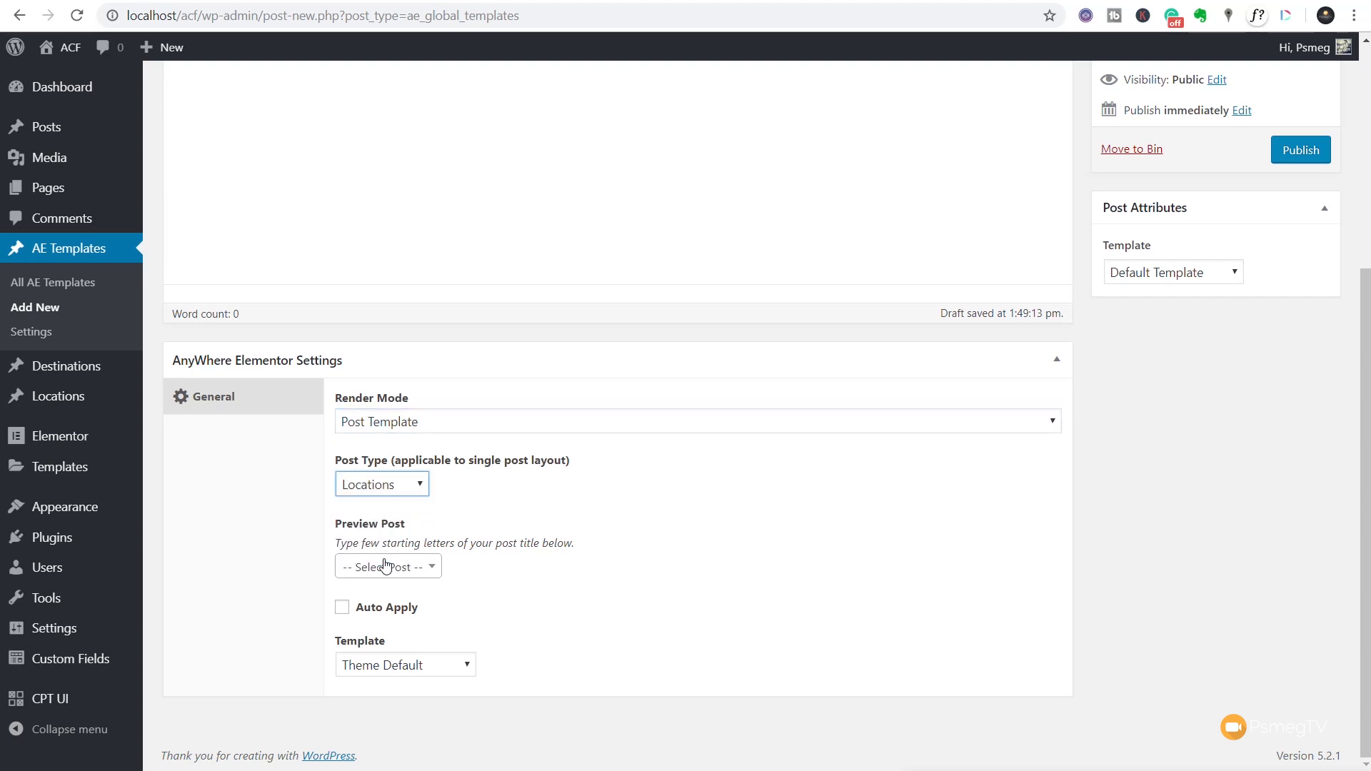
# Step: Choose Shanghai as the preview post and enable Auto Apply, keeping the template at Theme Default
pyautogui.click(425, 577)
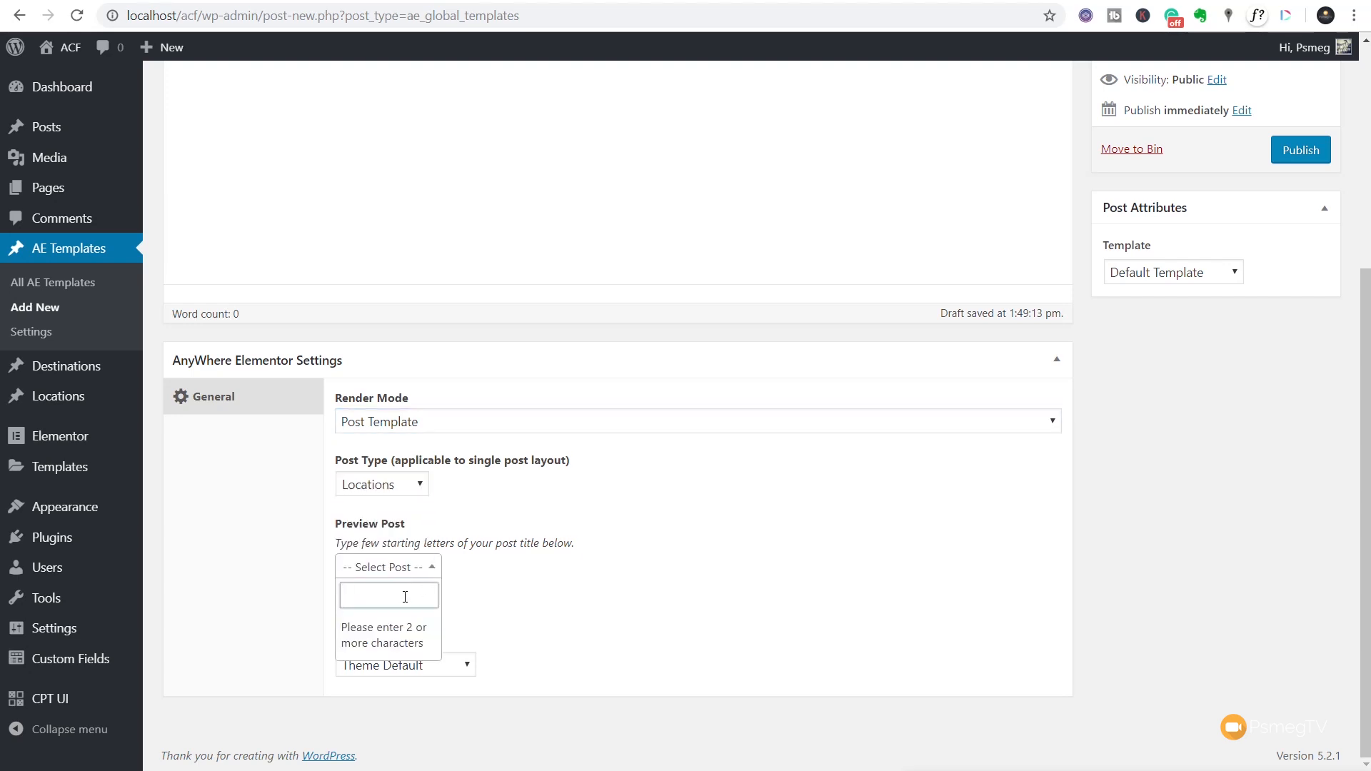
pyautogui.write('sha')
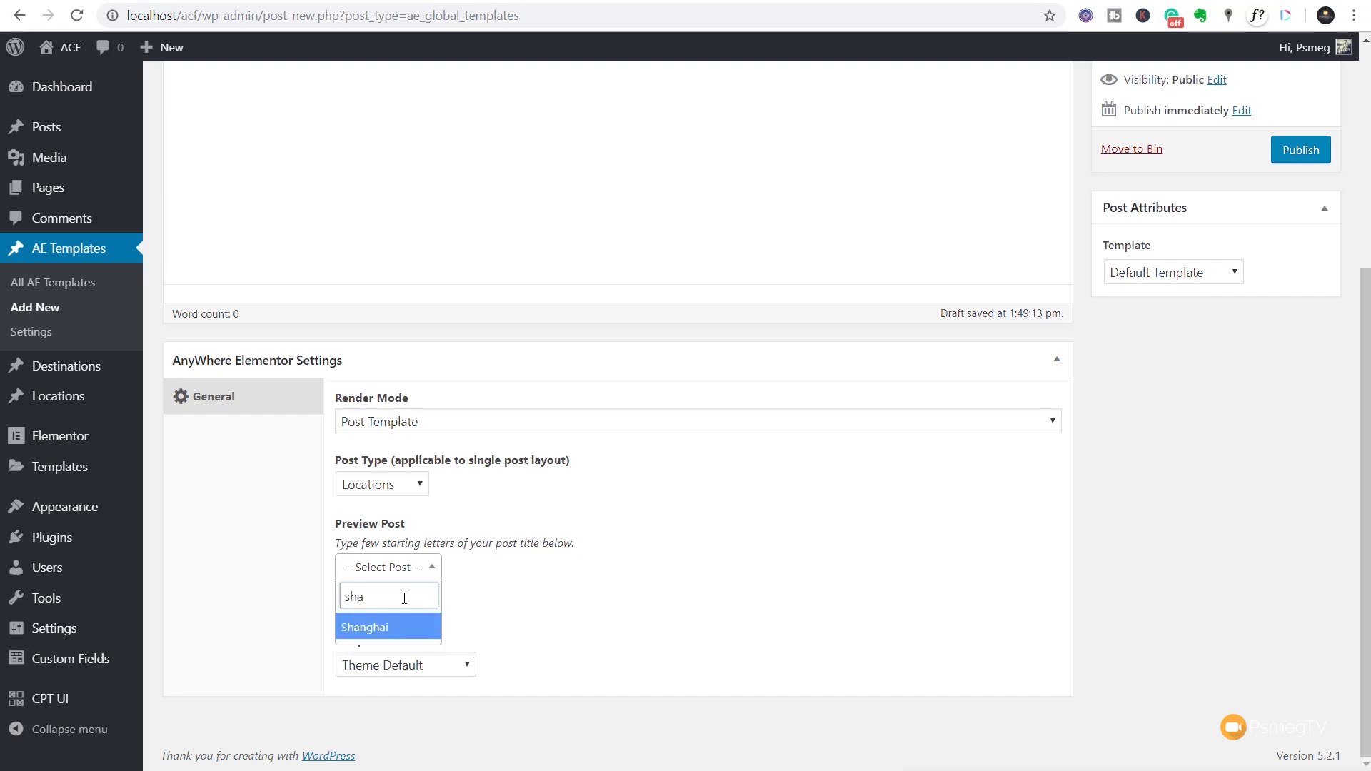
pyautogui.click(380, 630)
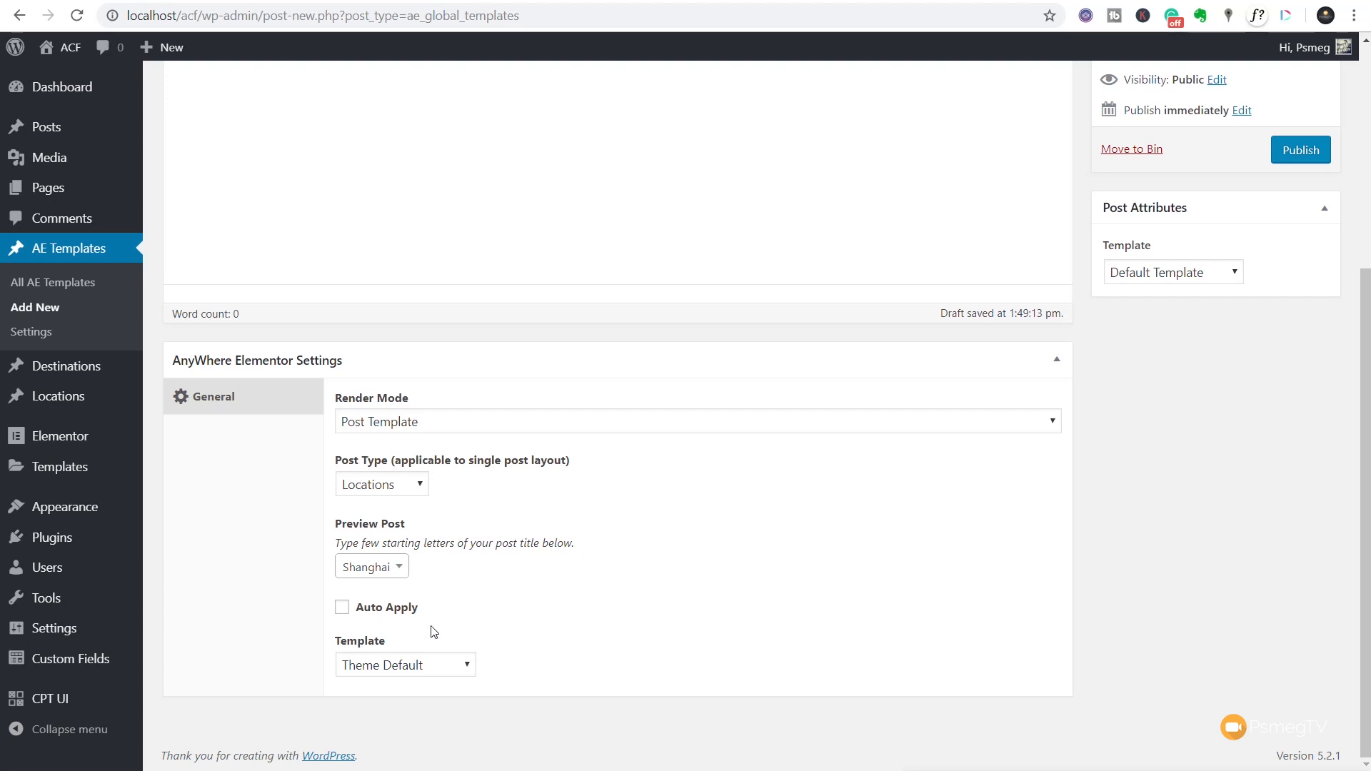
pyautogui.click(377, 614)
pyautogui.click(465, 666)
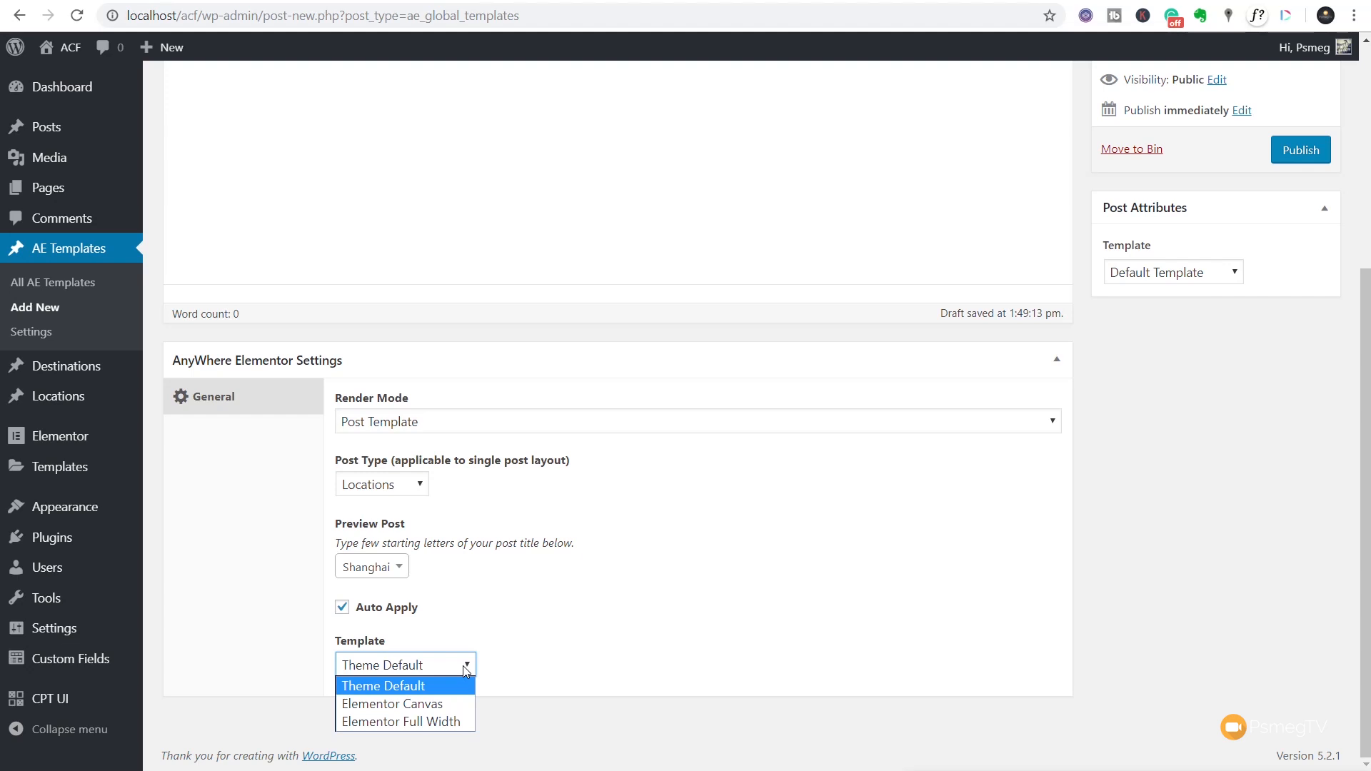
pyautogui.click(674, 704)
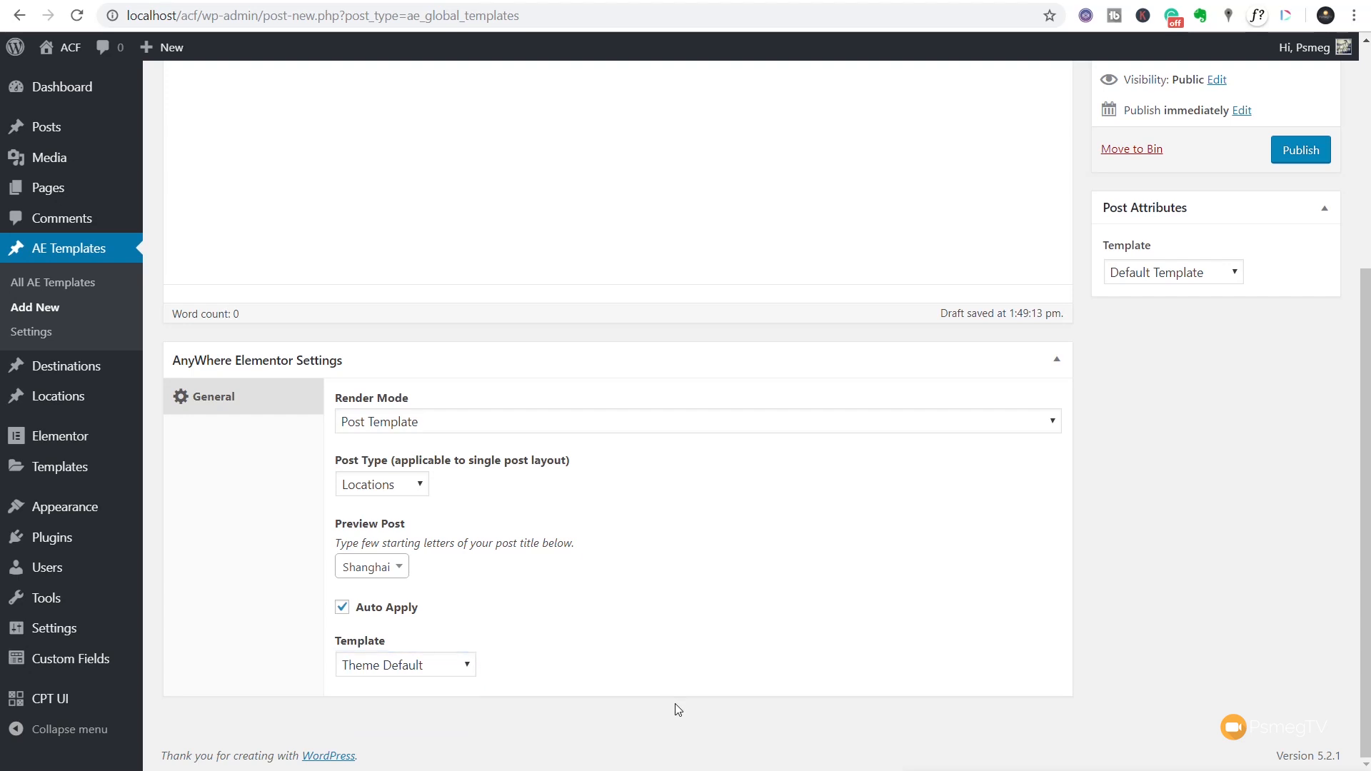
# Step: Publish the Location Single Template and open it in the Elementor editor
pyautogui.scroll(5, 1189, 535)
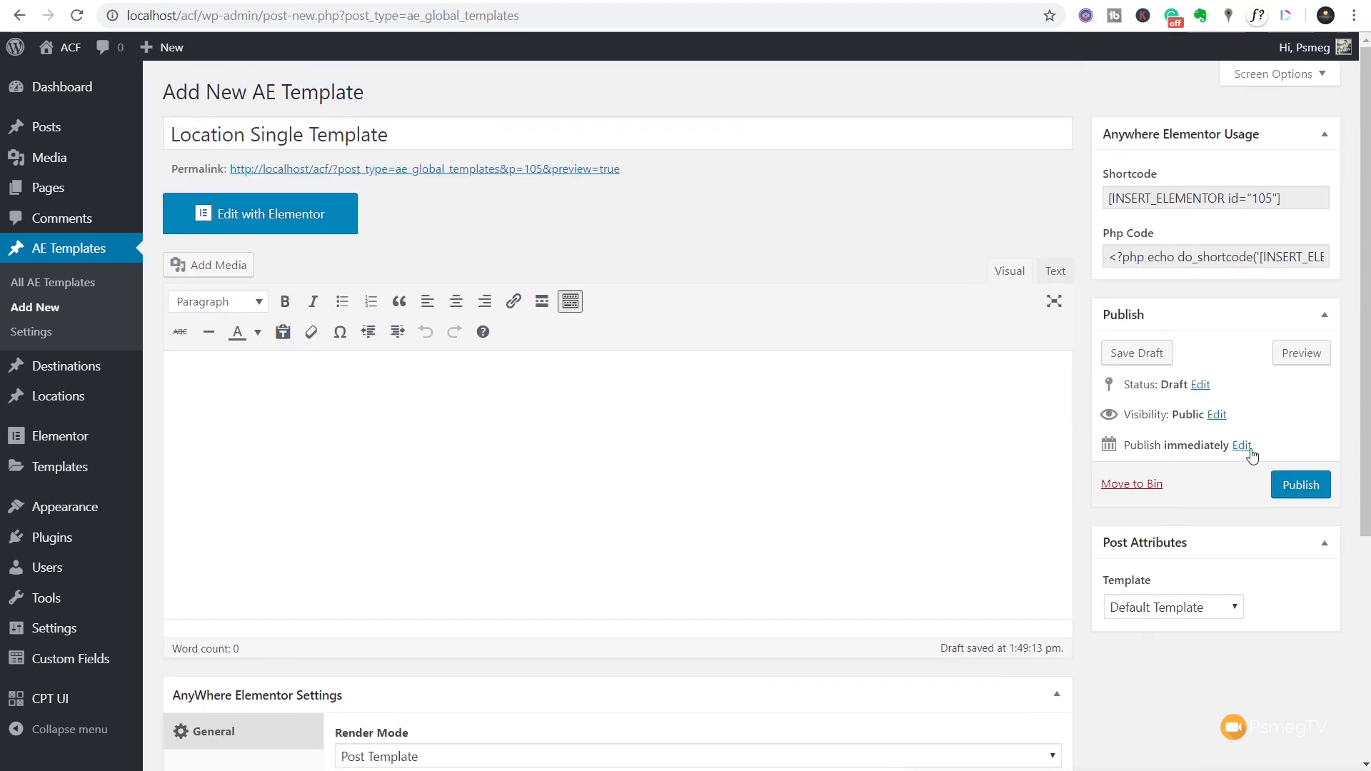
pyautogui.click(1294, 485)
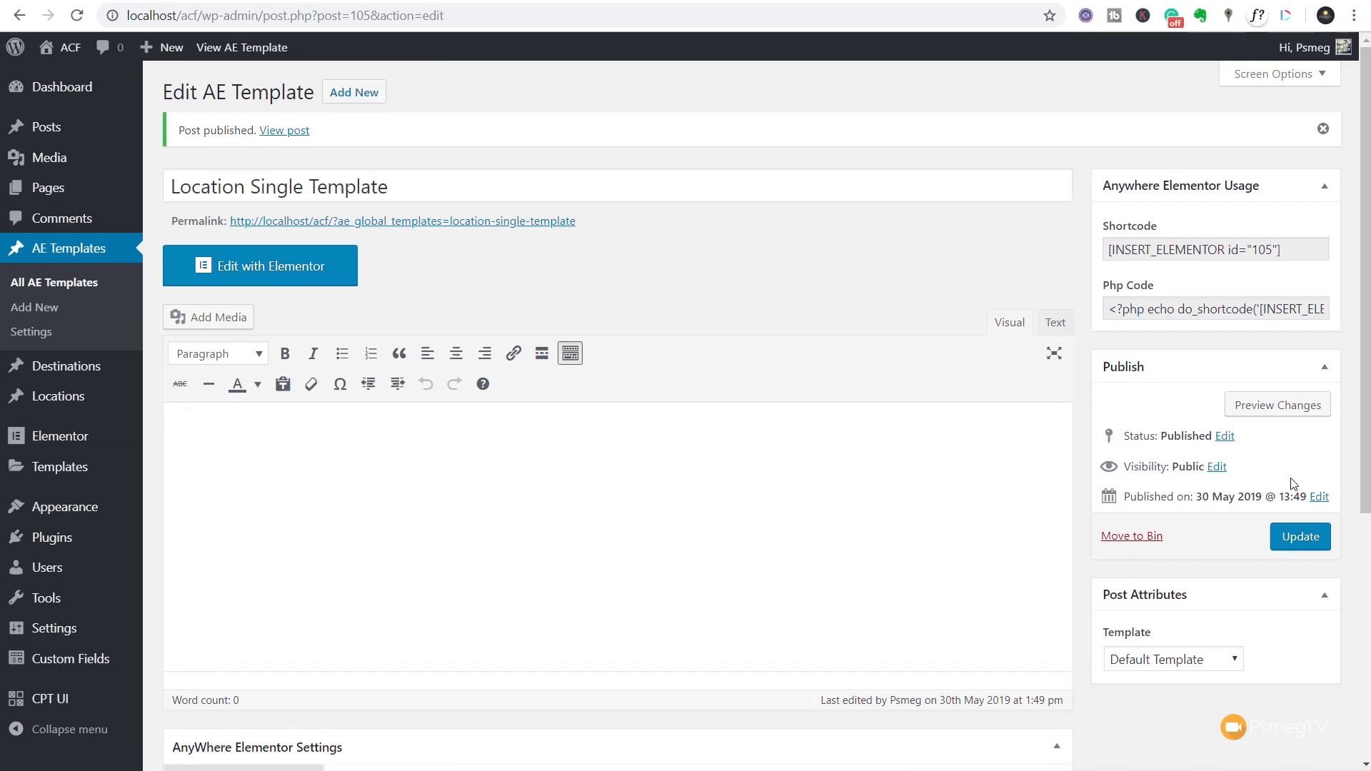
pyautogui.click(275, 268)
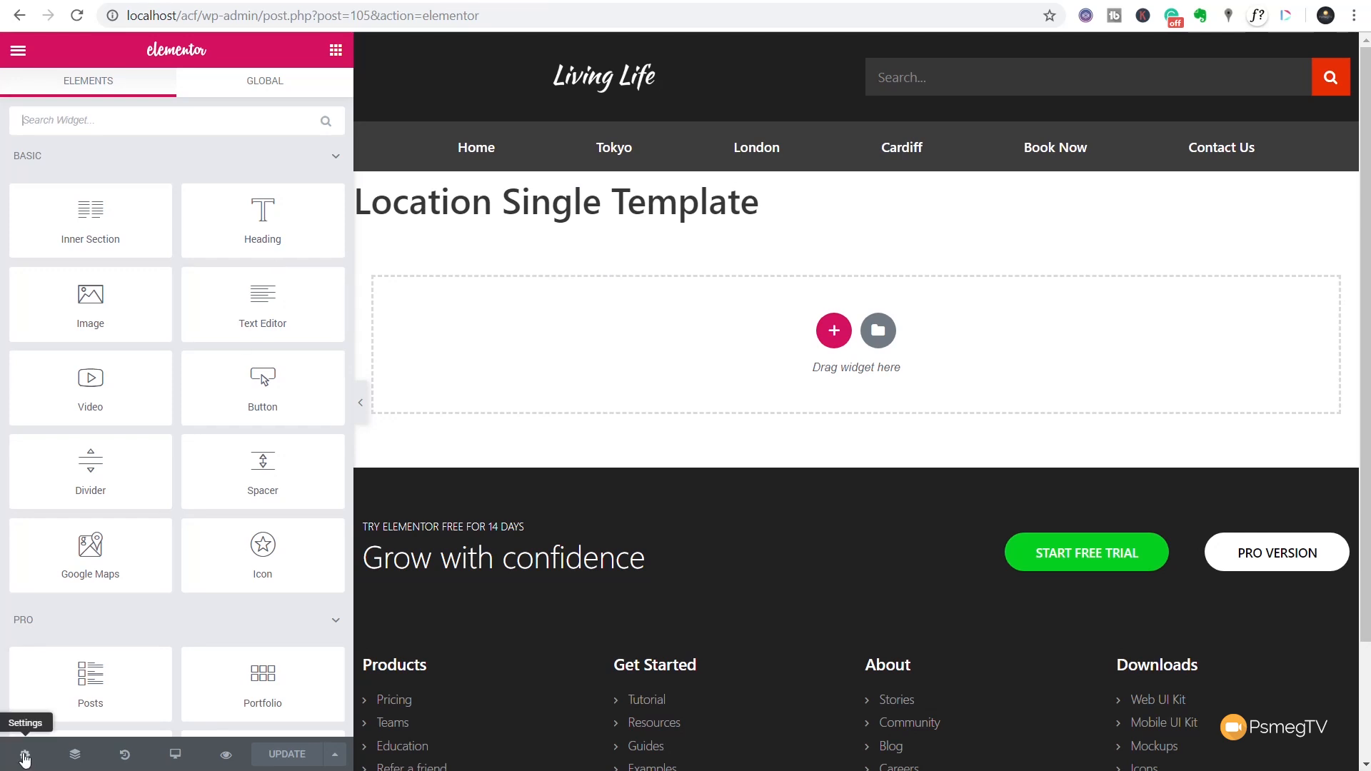
# Step: Hide the page title of the Location Single Template in the page settings
pyautogui.click(25, 755)
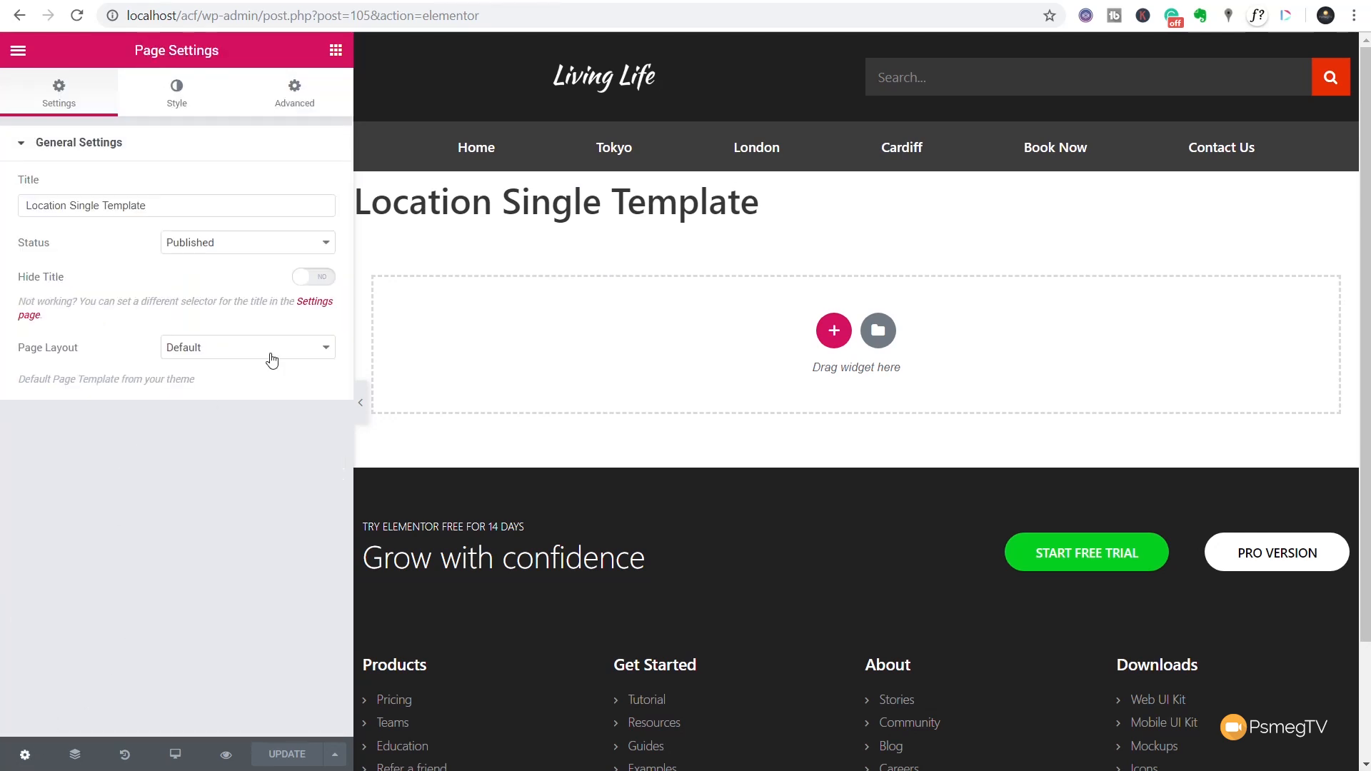
pyautogui.click(319, 277)
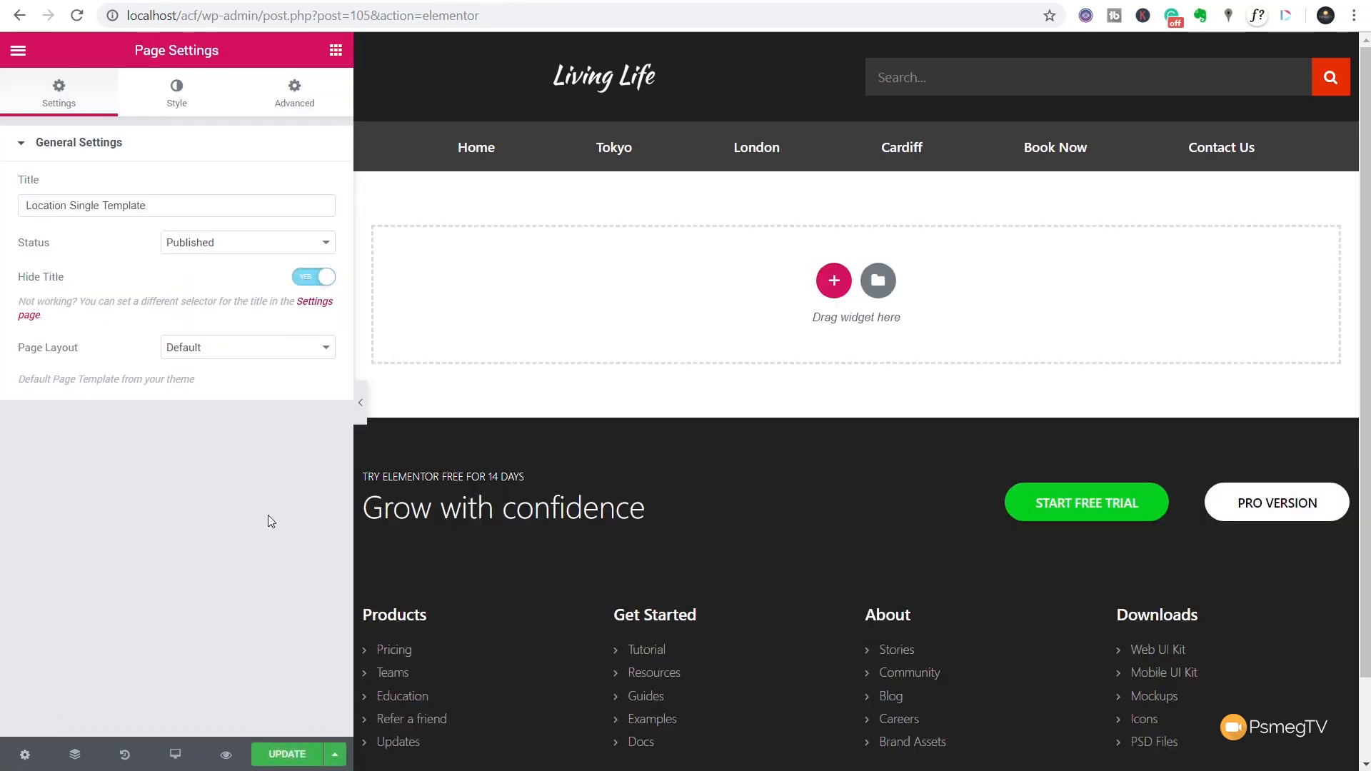
pyautogui.click(336, 51)
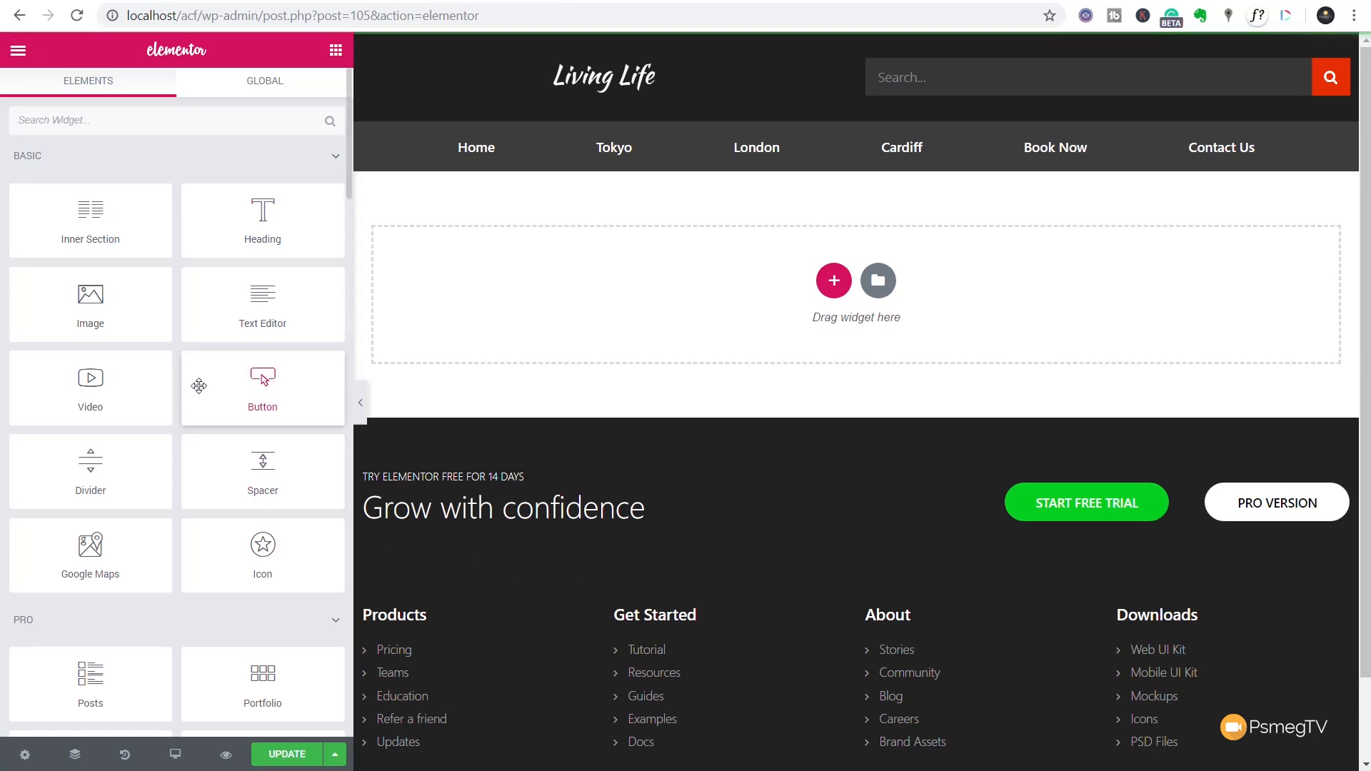
# Step: Add a new single-column section to the empty template
pyautogui.scroll(-20, 200, 386)
pyautogui.scroll(-6, 201, 394)
pyautogui.scroll(3, 200, 394)
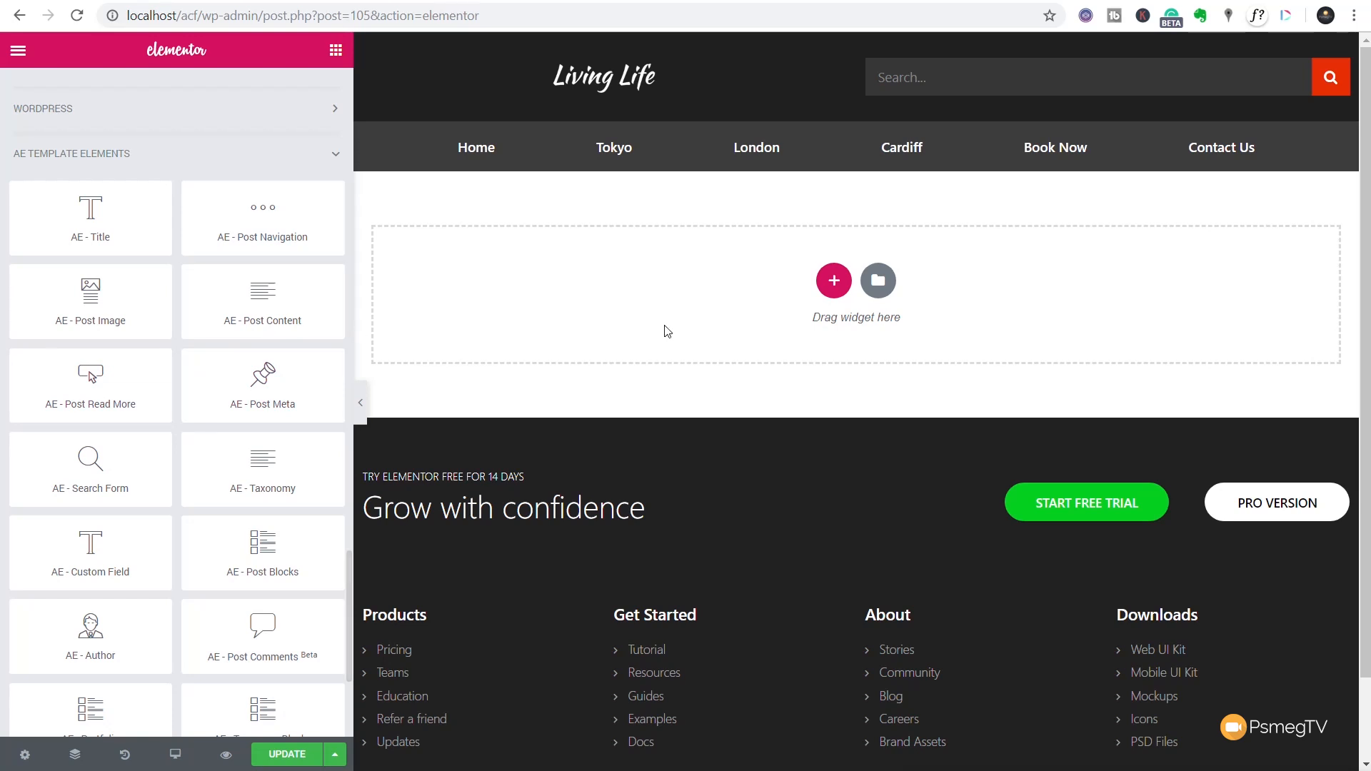
pyautogui.click(834, 280)
pyautogui.click(647, 342)
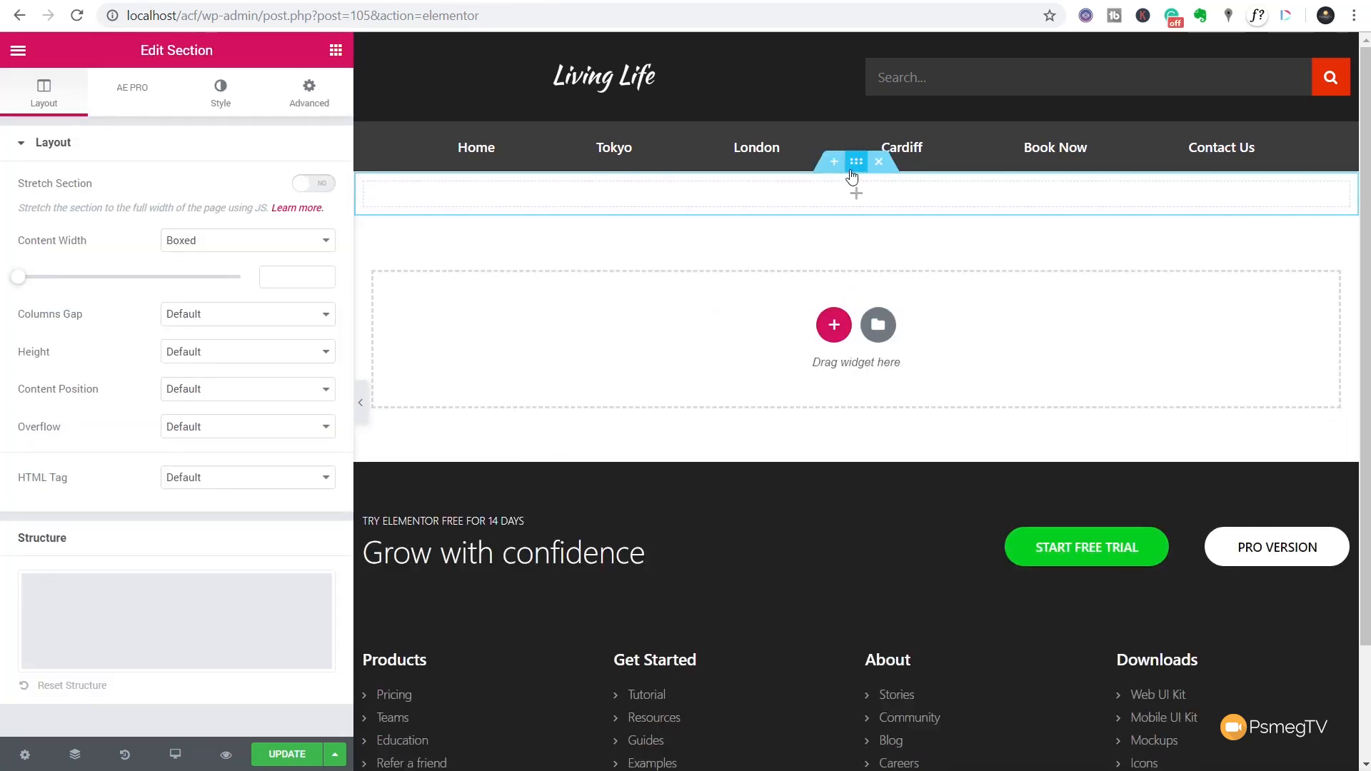
# Step: Give the new section a classic background that uses the dynamic Featured Image
pyautogui.click(221, 93)
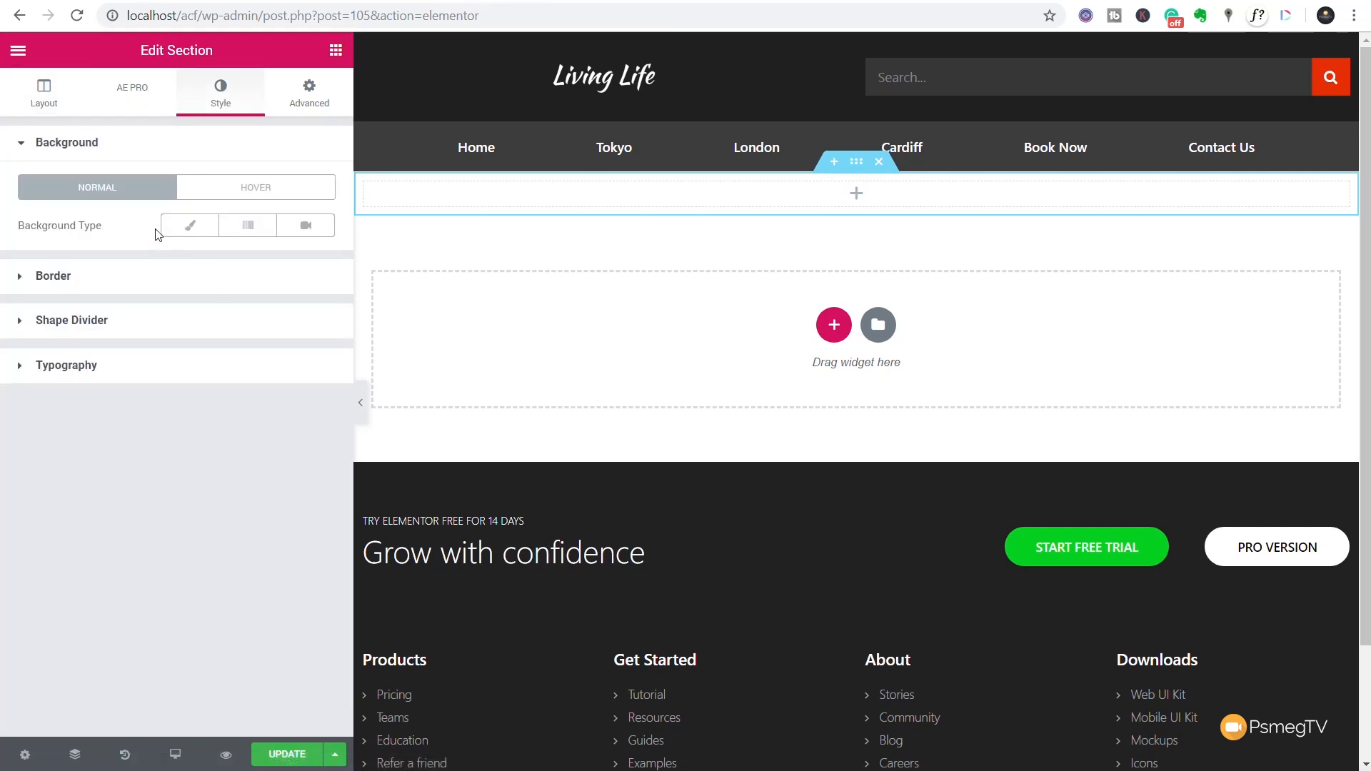
pyautogui.click(188, 230)
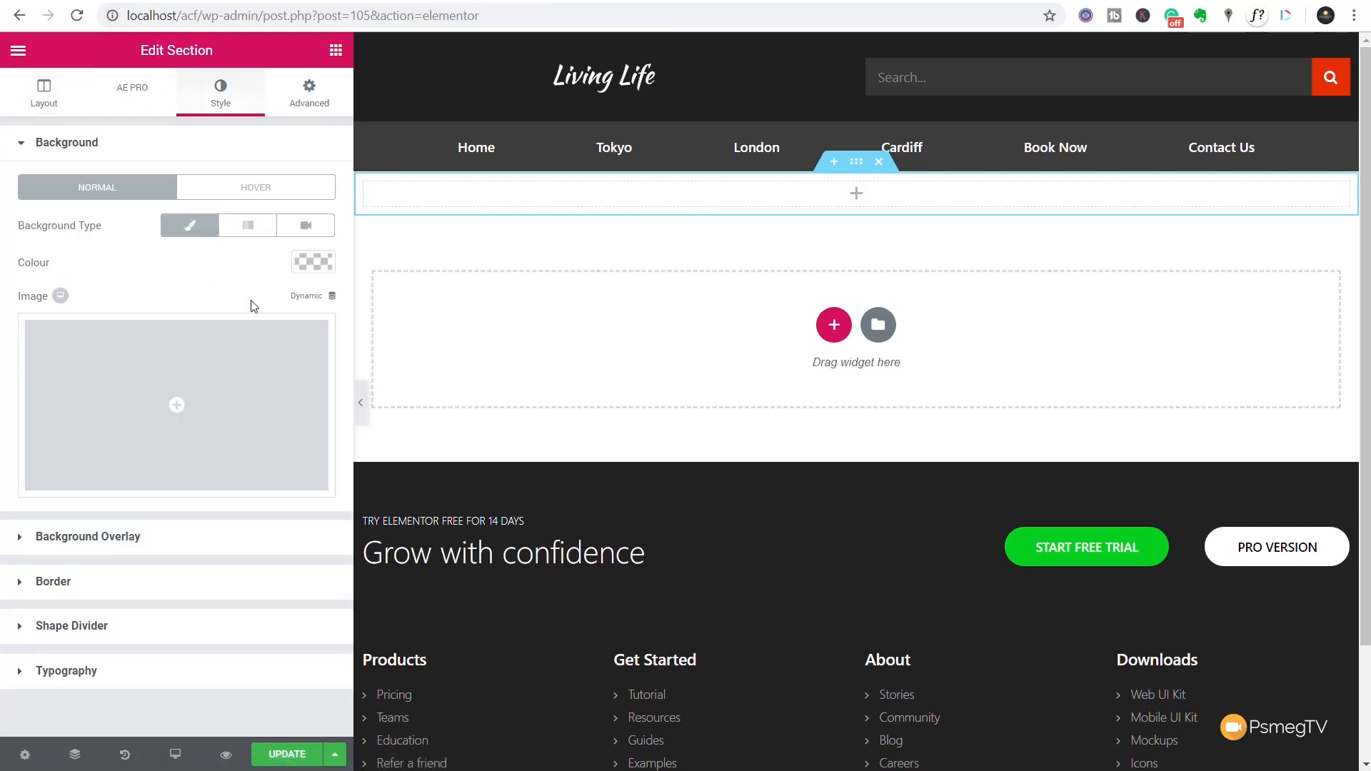
pyautogui.click(331, 297)
pyautogui.click(190, 343)
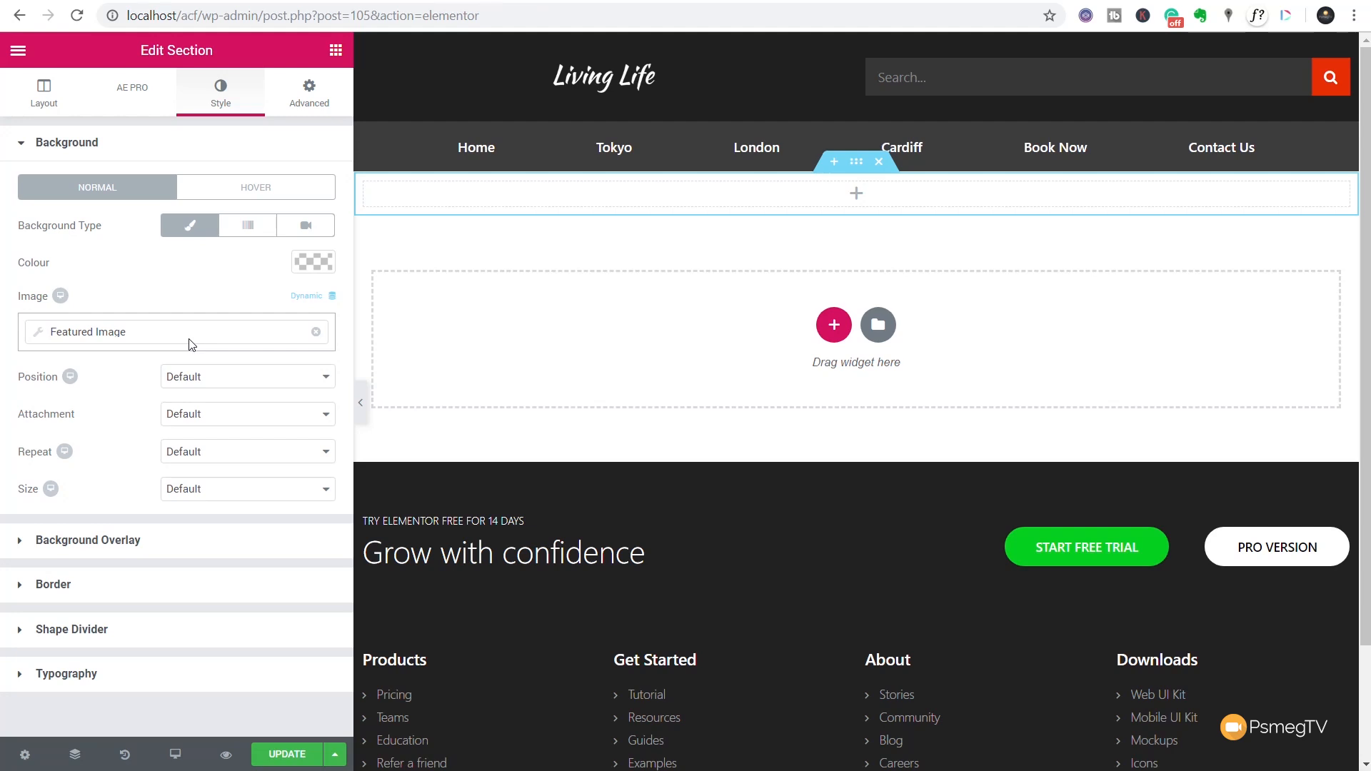
# Step: Set the section's background image to Centre Centre position, Fixed attachment, No-repeat and Cover size
pyautogui.click(216, 382)
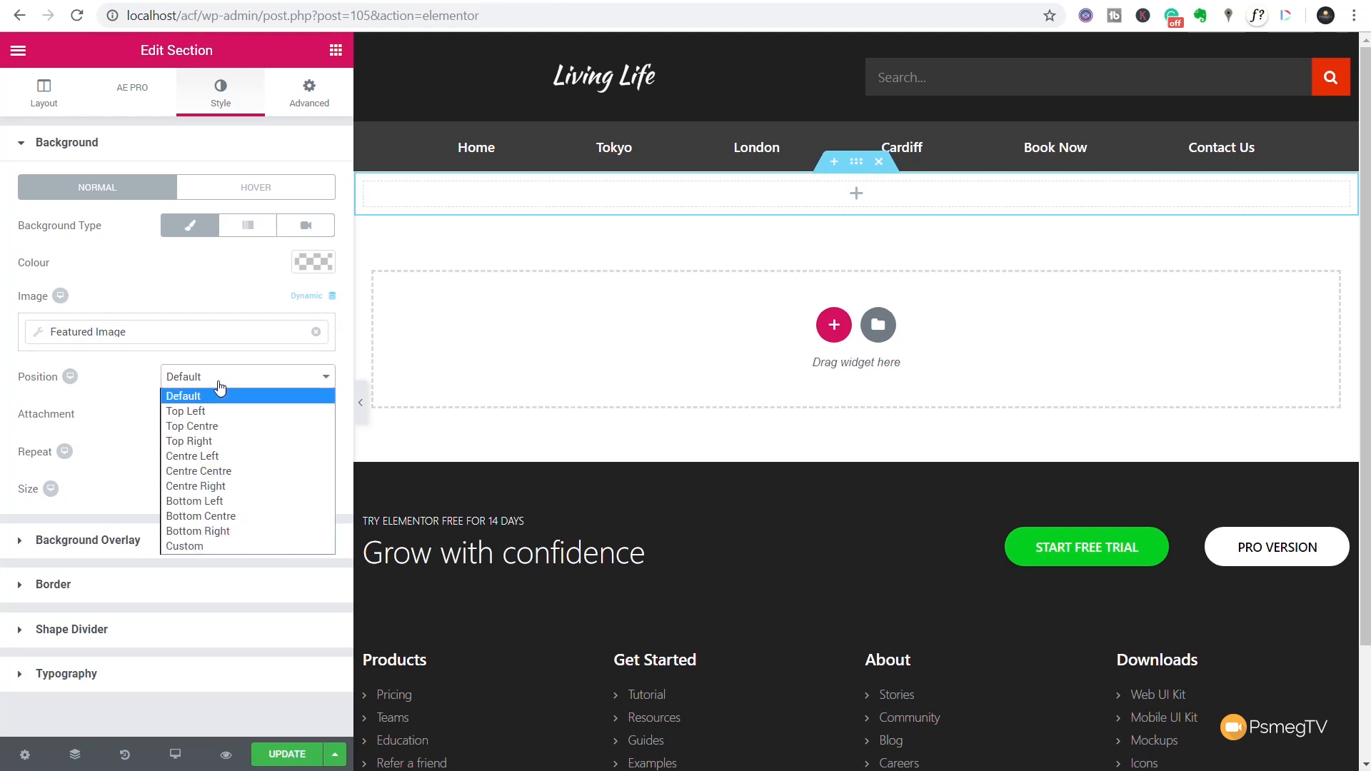
pyautogui.click(215, 471)
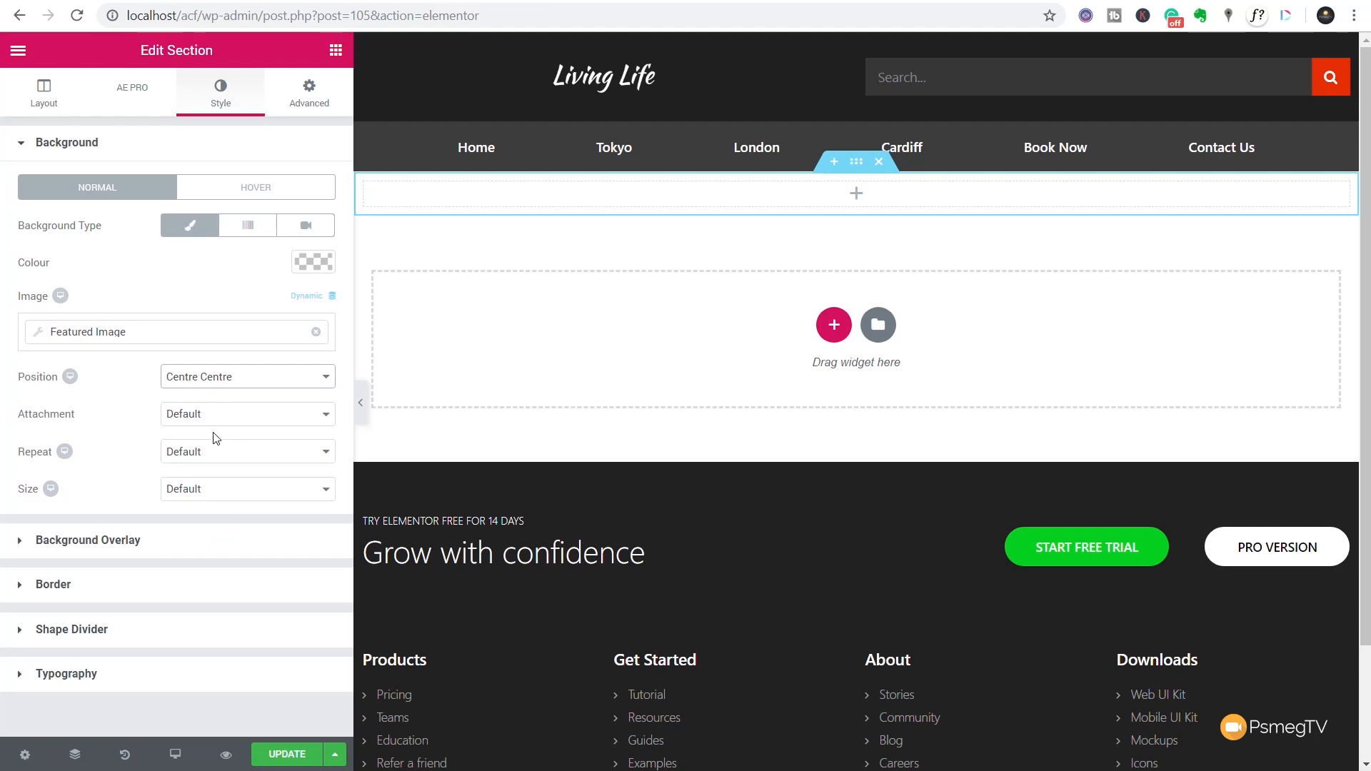
pyautogui.click(227, 416)
pyautogui.click(211, 464)
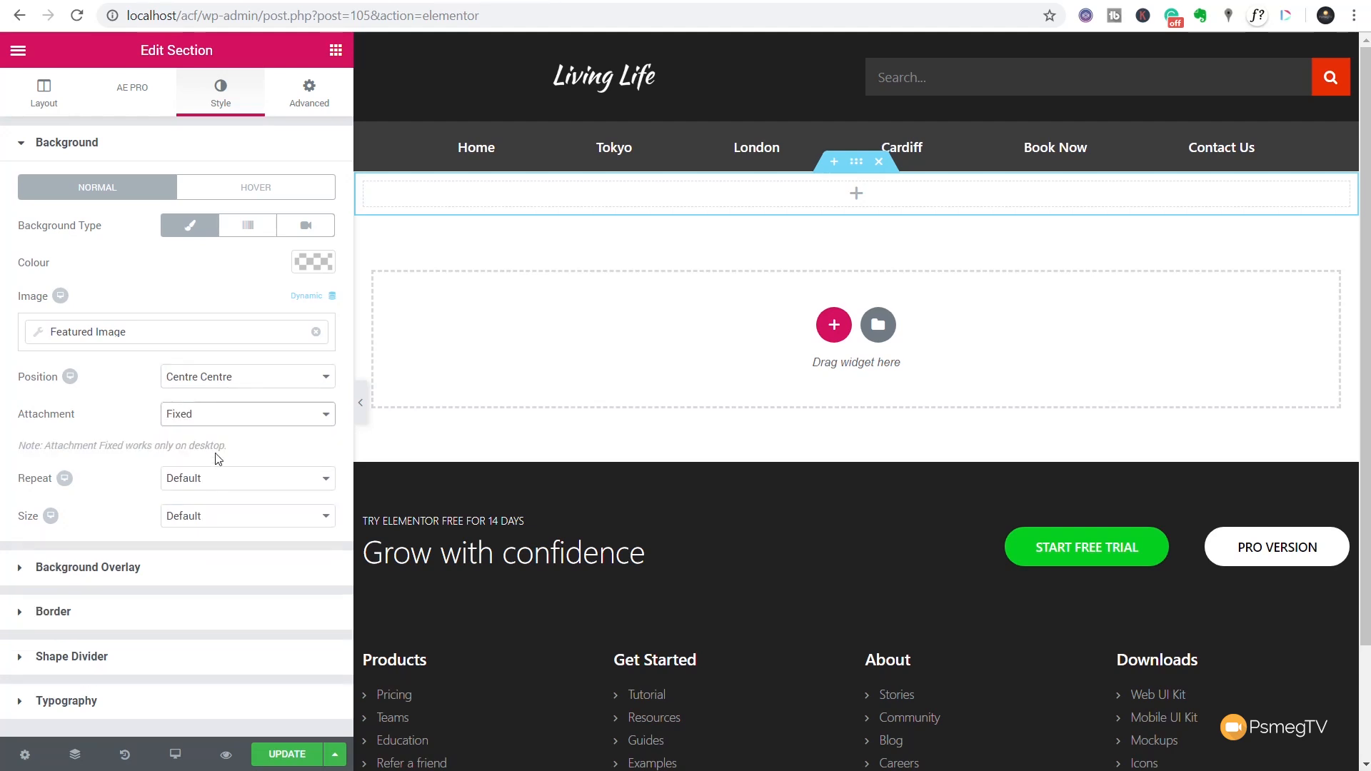
pyautogui.click(226, 485)
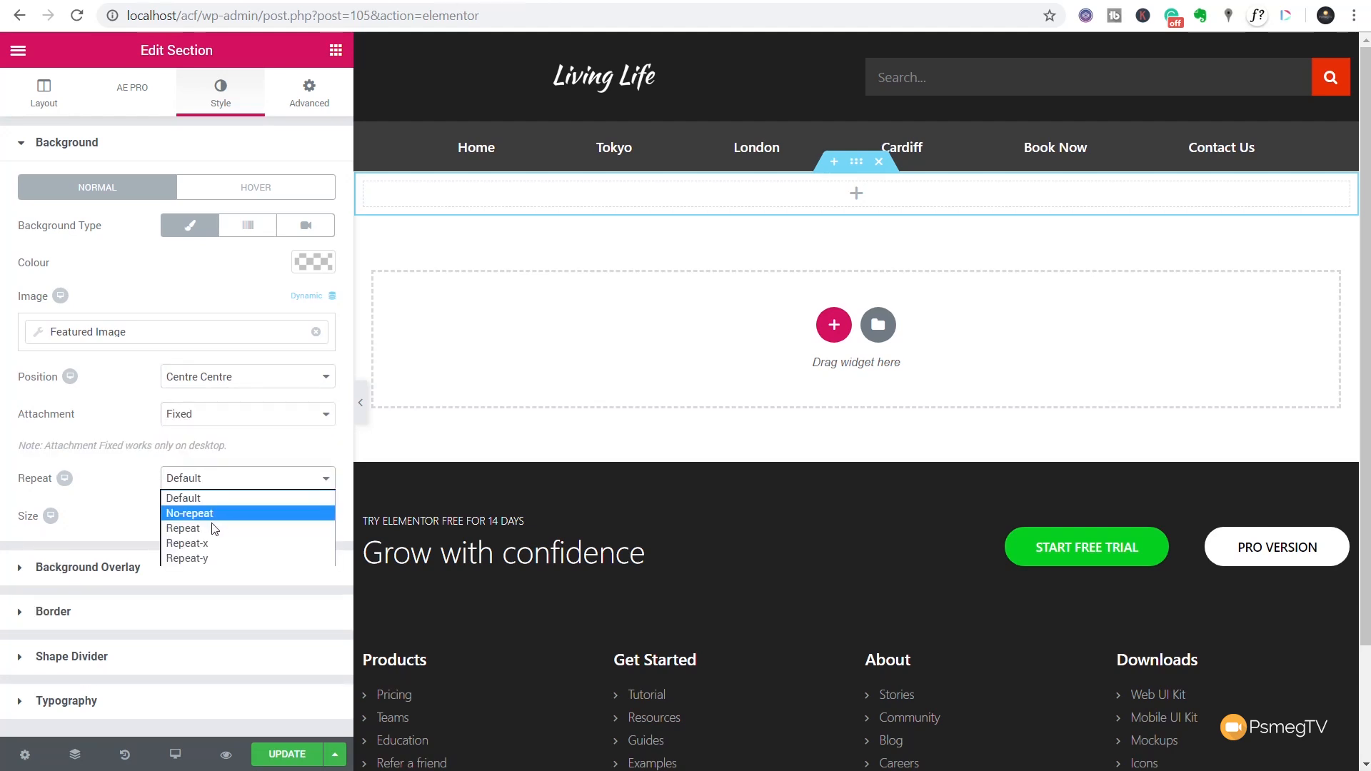
pyautogui.click(214, 513)
pyautogui.click(203, 520)
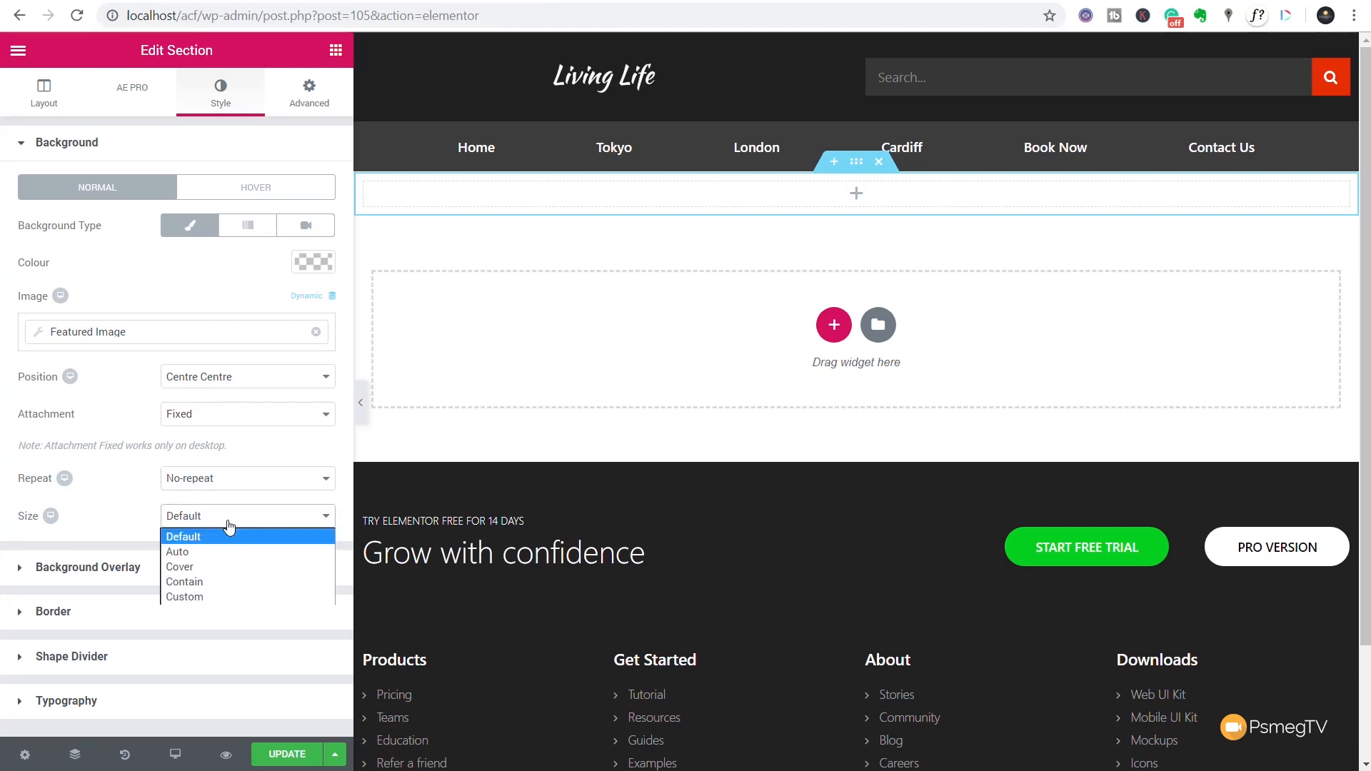
pyautogui.click(183, 567)
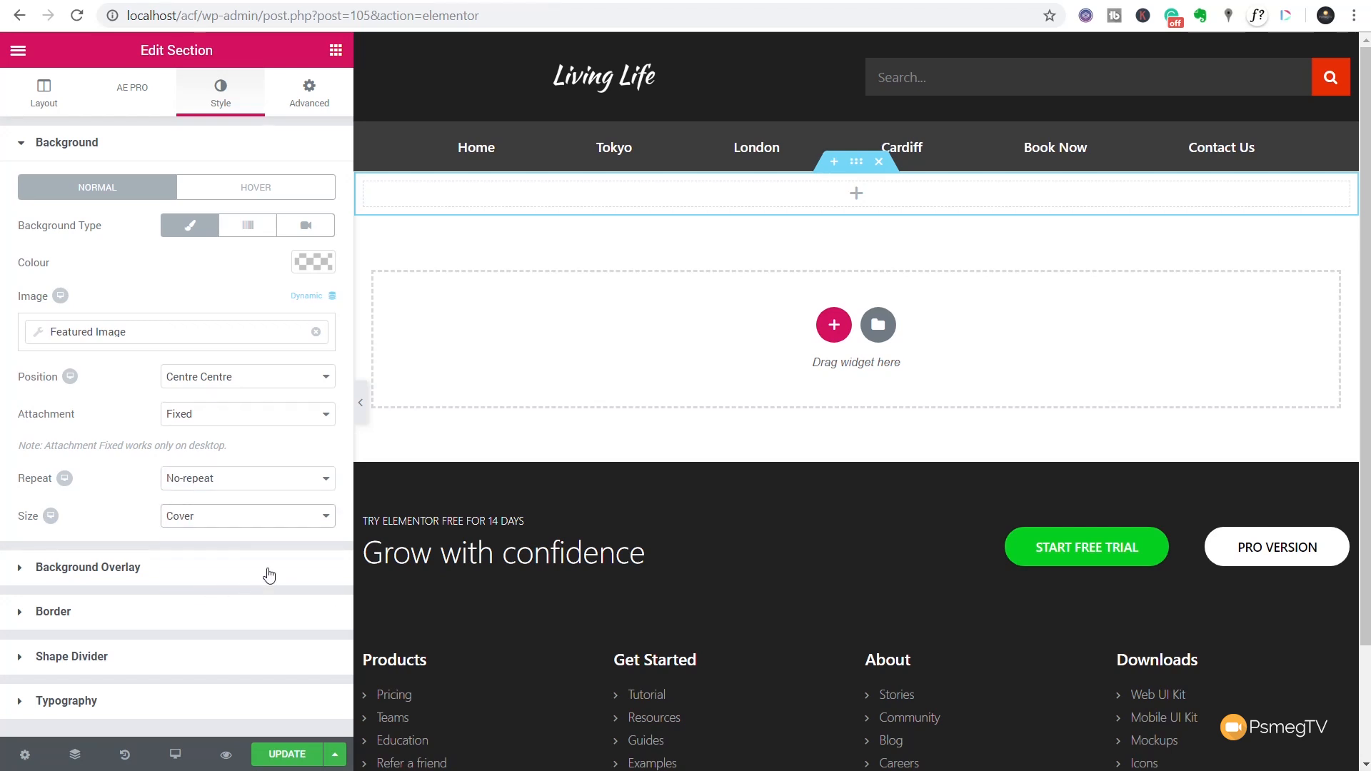
# Step: Add a classic black (#000000) background overlay to the section, keeping its default opacity
pyautogui.click(113, 565)
pyautogui.click(190, 277)
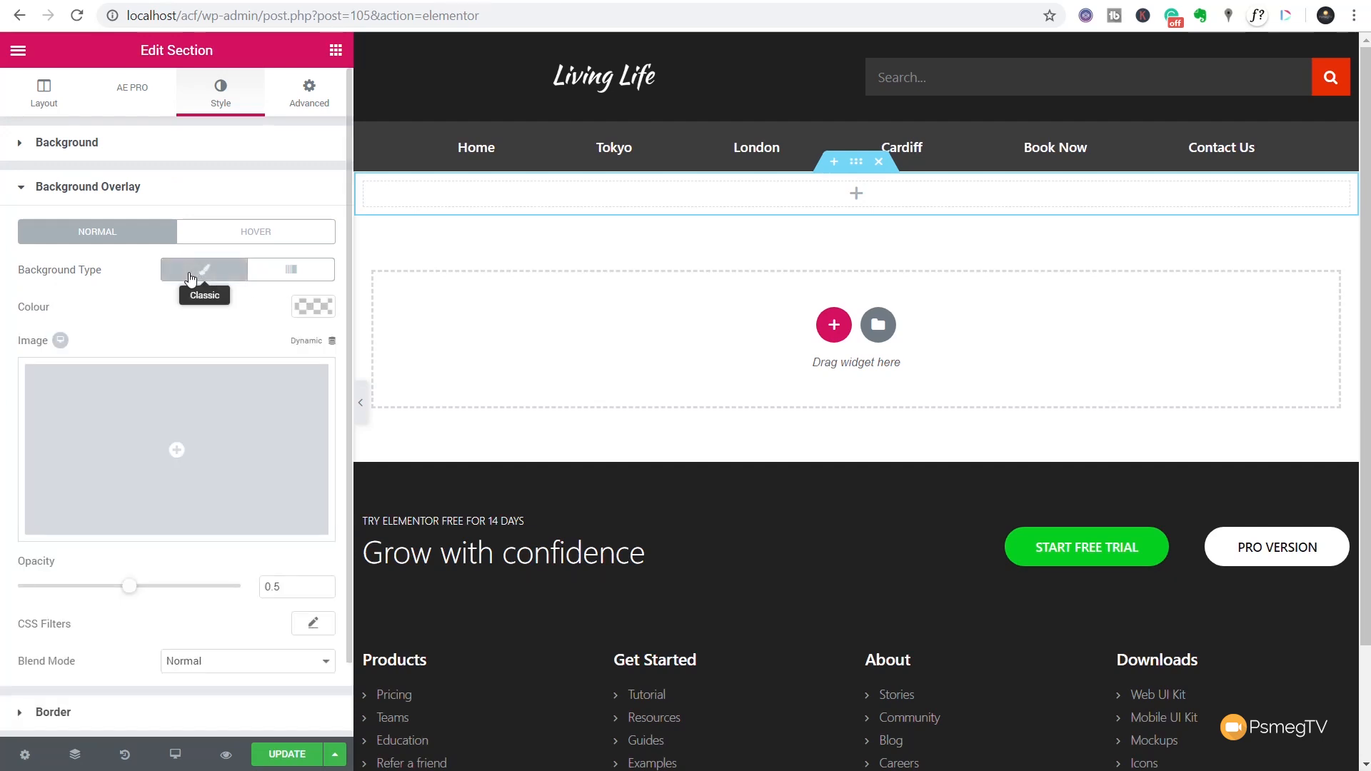
pyautogui.click(313, 307)
pyautogui.click(247, 518)
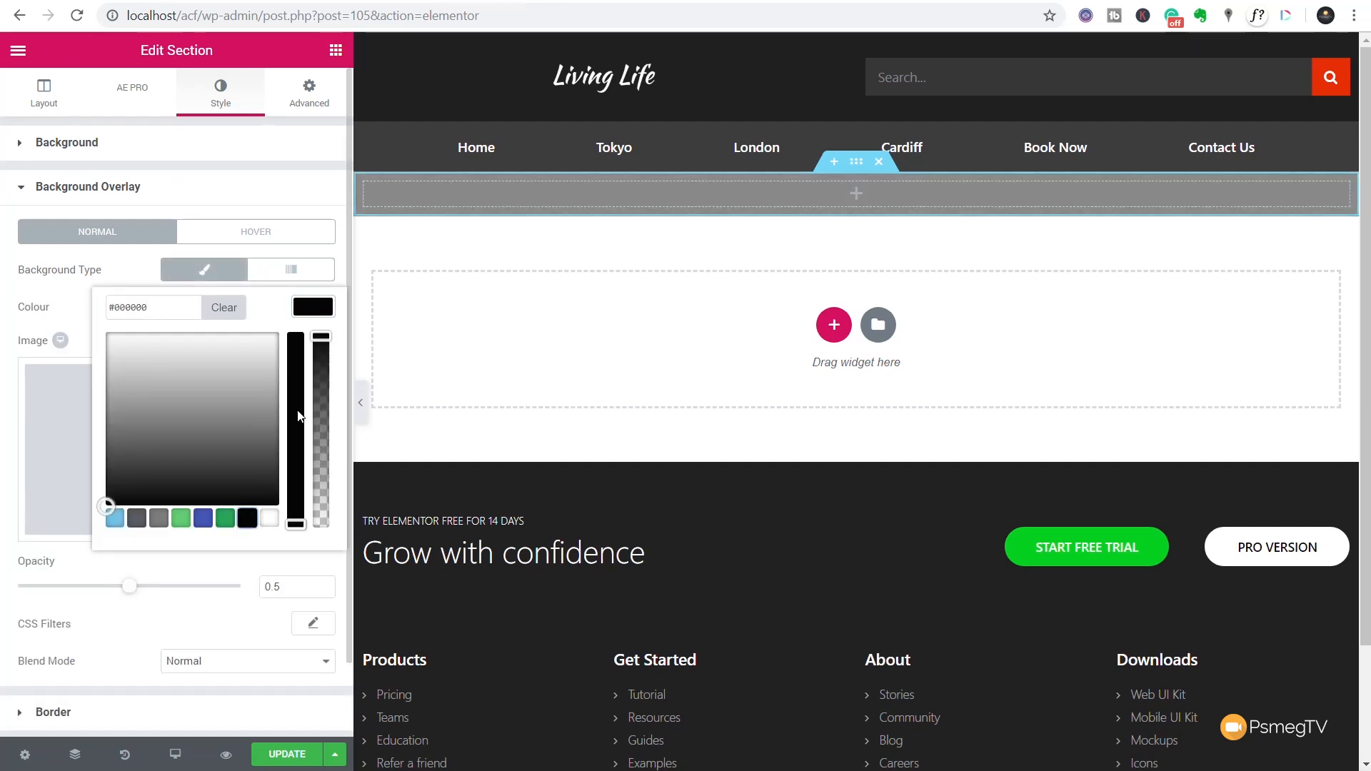
pyautogui.click(323, 317)
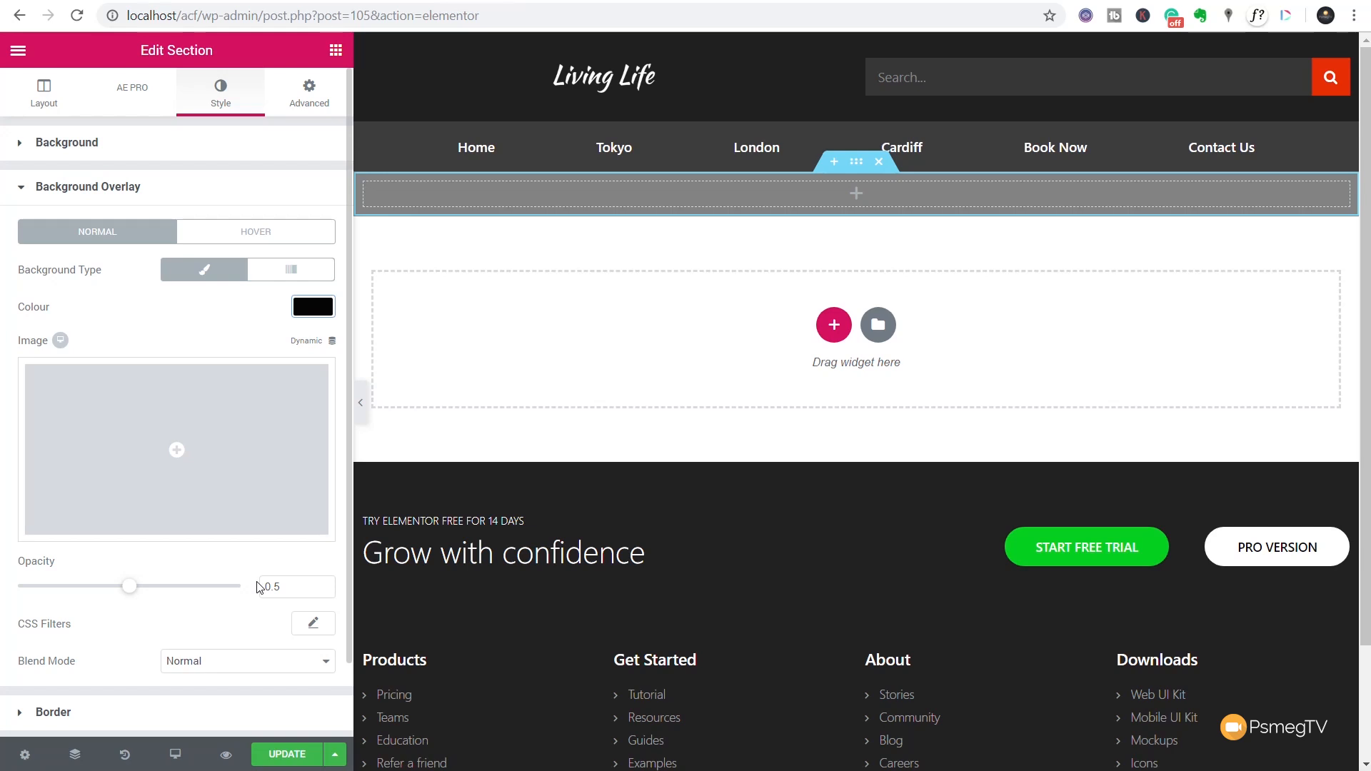
pyautogui.click(90, 187)
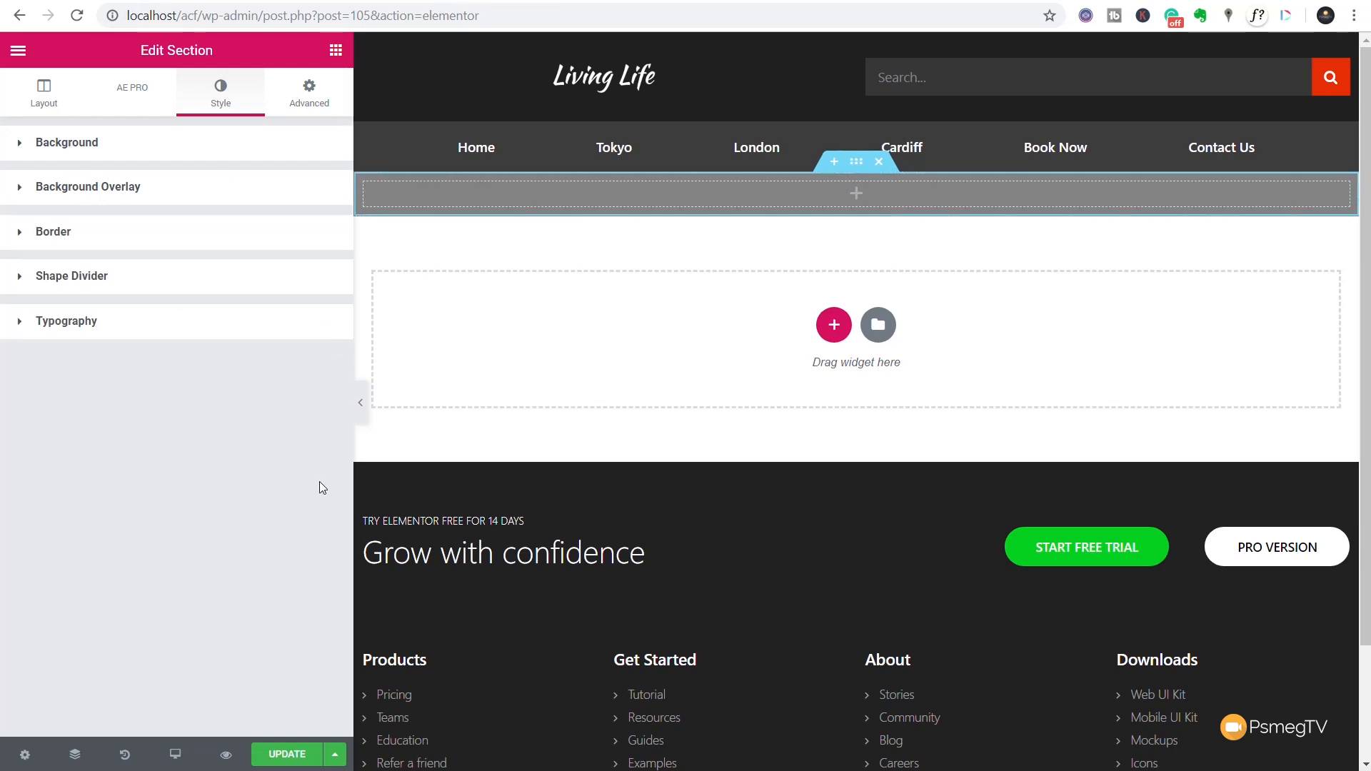
# Step: Place an AE - Title widget in the section and centre its alignment
pyautogui.click(333, 51)
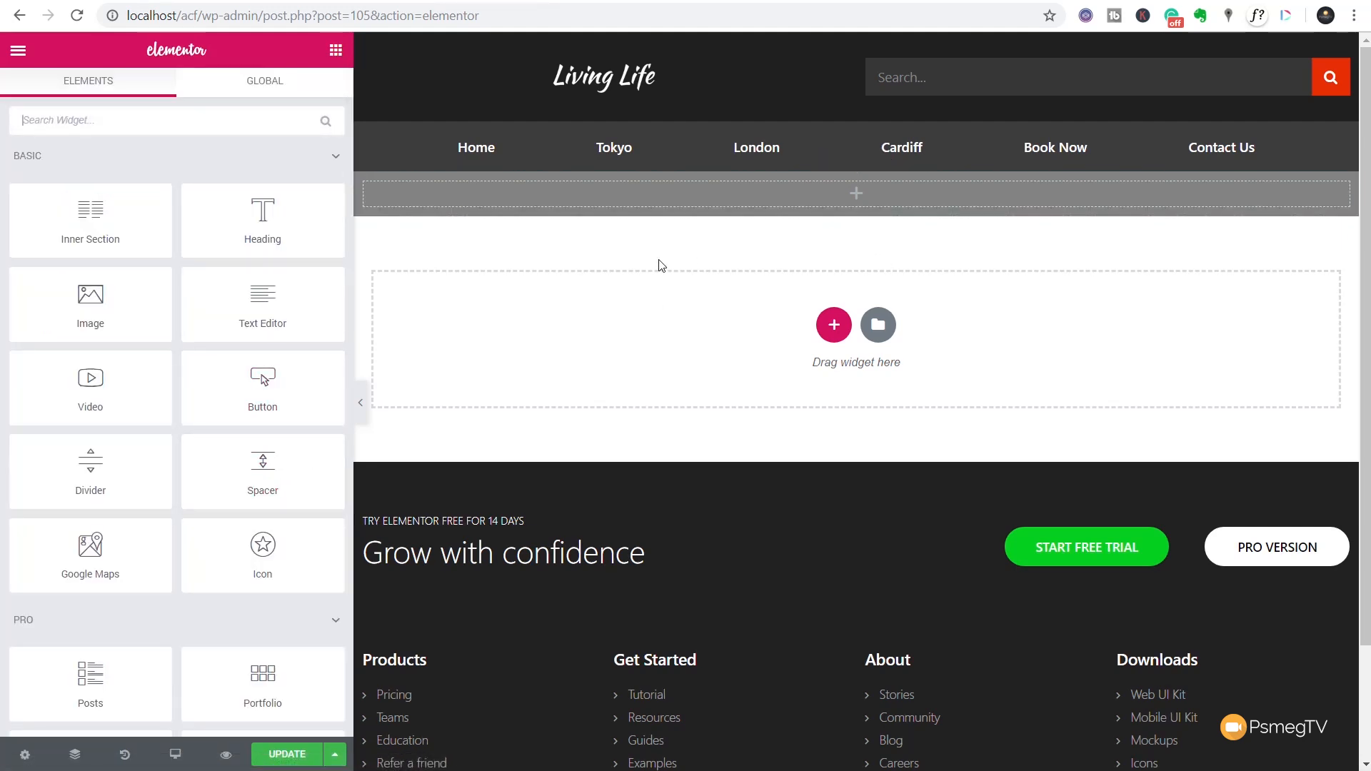
pyautogui.scroll(-2, 226, 407)
pyautogui.scroll(2, 227, 407)
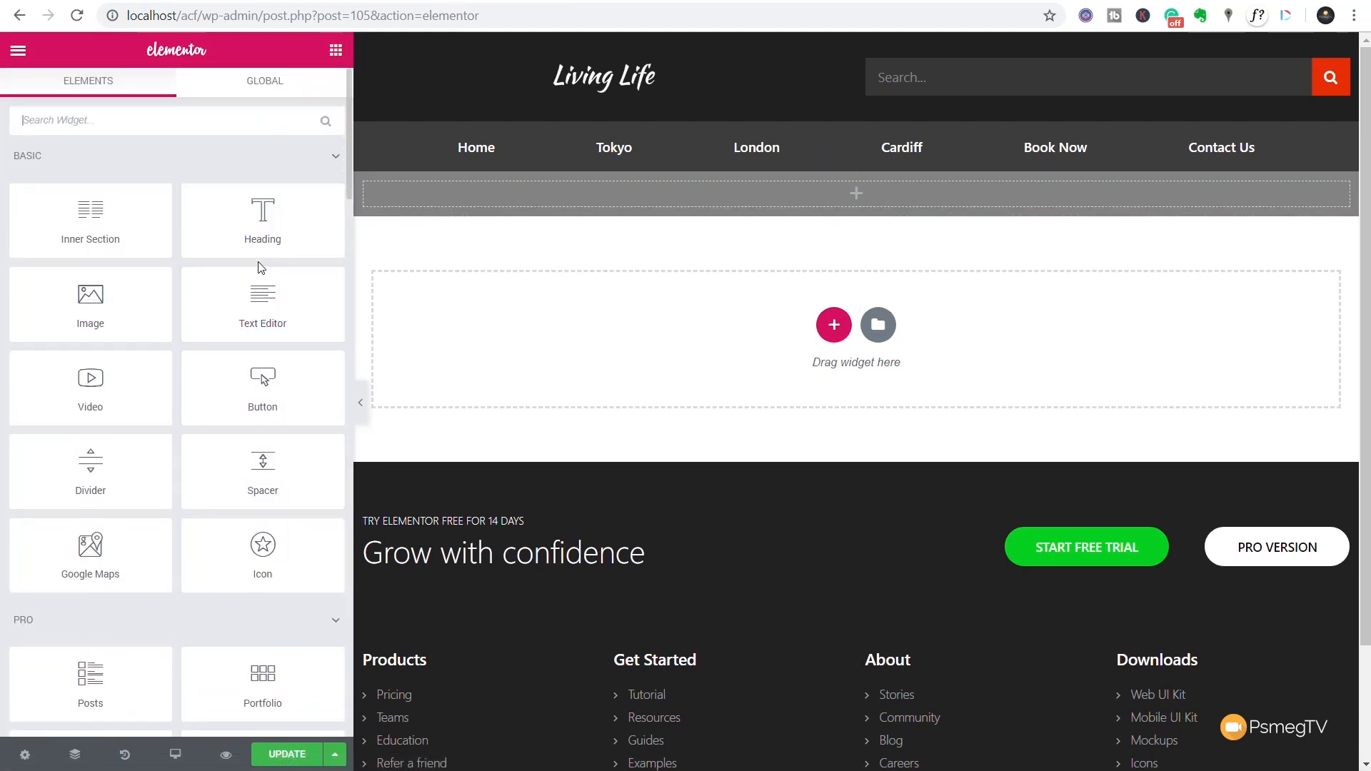
pyautogui.click(335, 158)
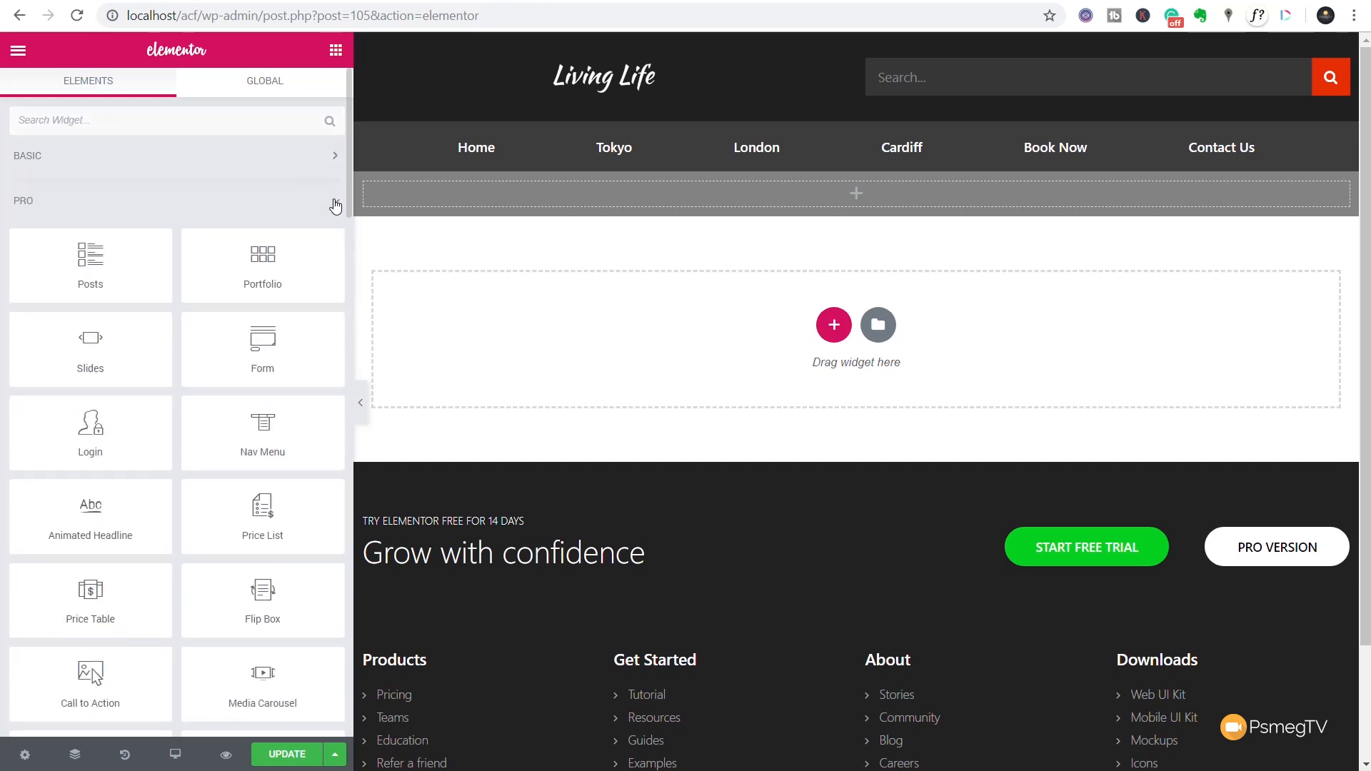
pyautogui.click(335, 202)
pyautogui.click(335, 246)
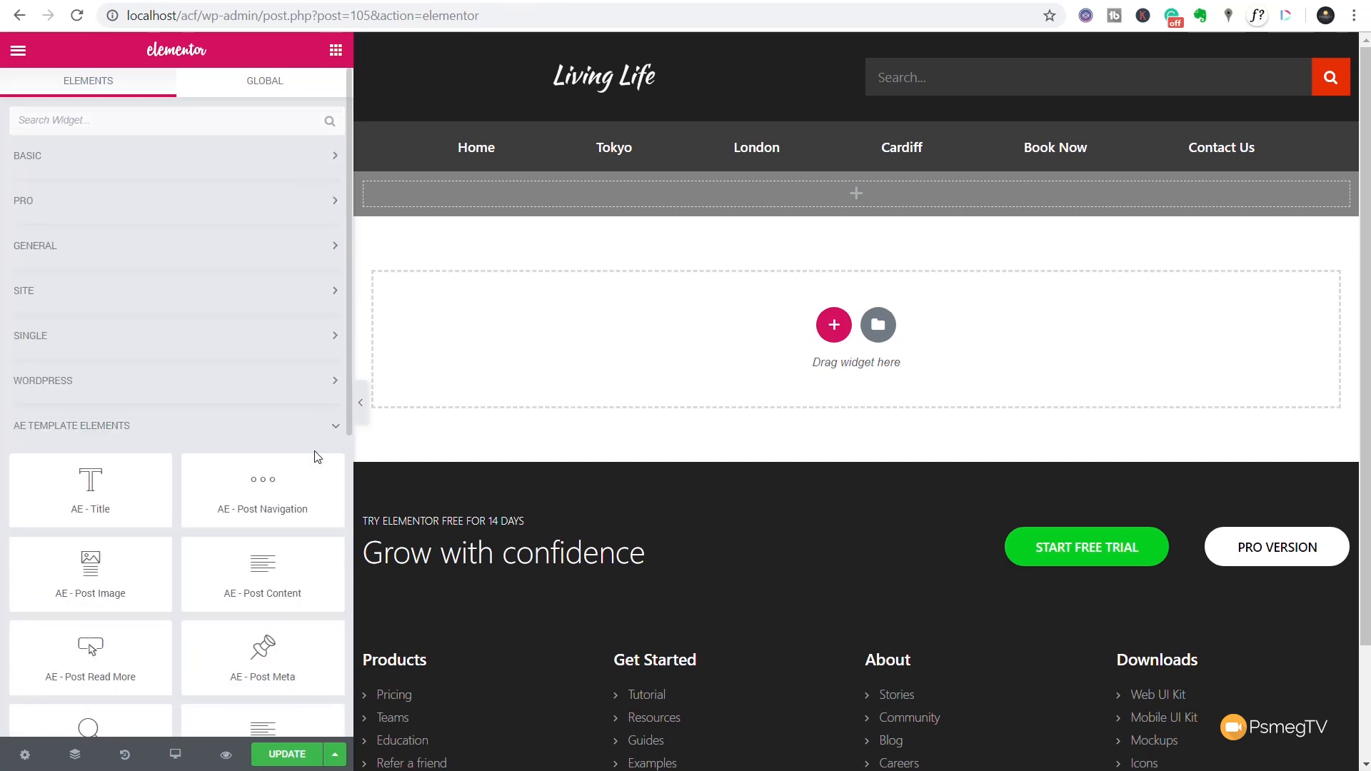
pyautogui.scroll(-3, 300, 443)
pyautogui.scroll(-2, 285, 428)
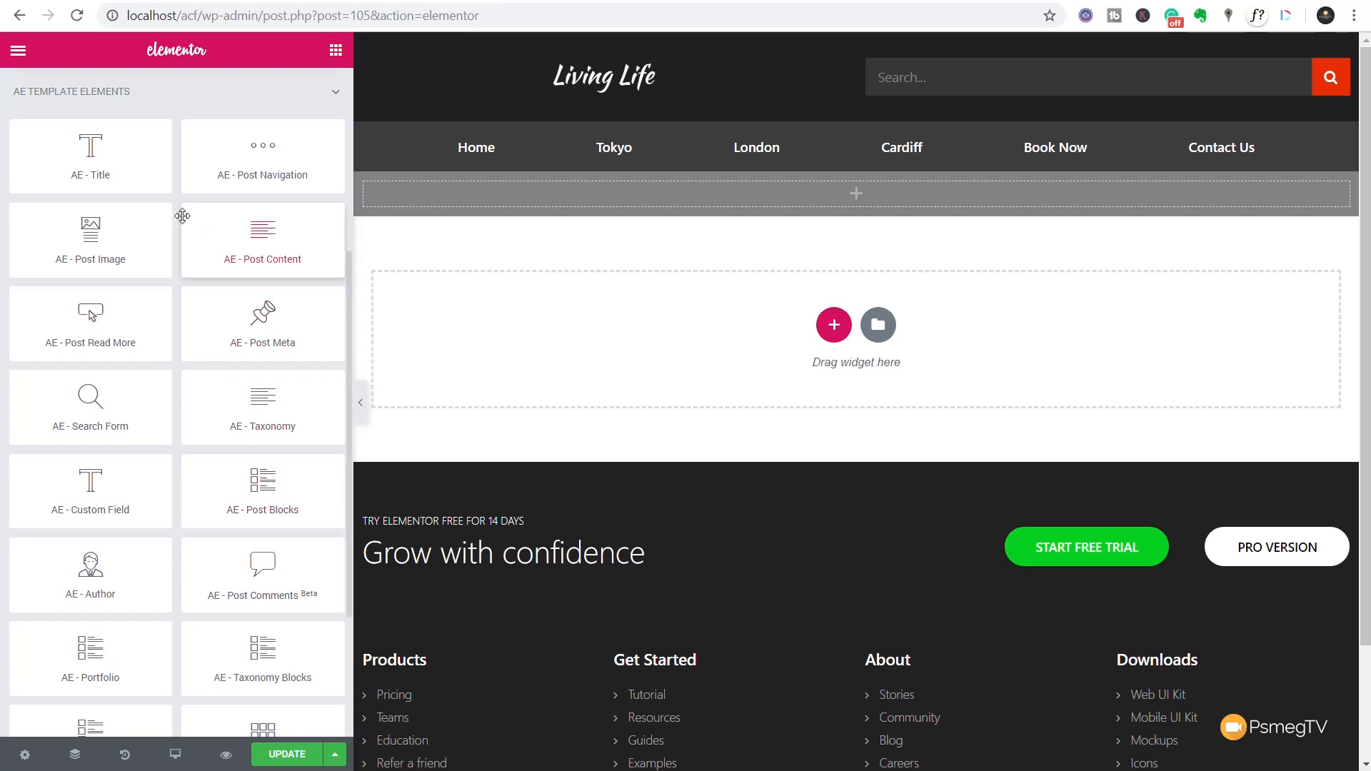
pyautogui.moveTo(57, 150); pyautogui.dragTo(838, 214)
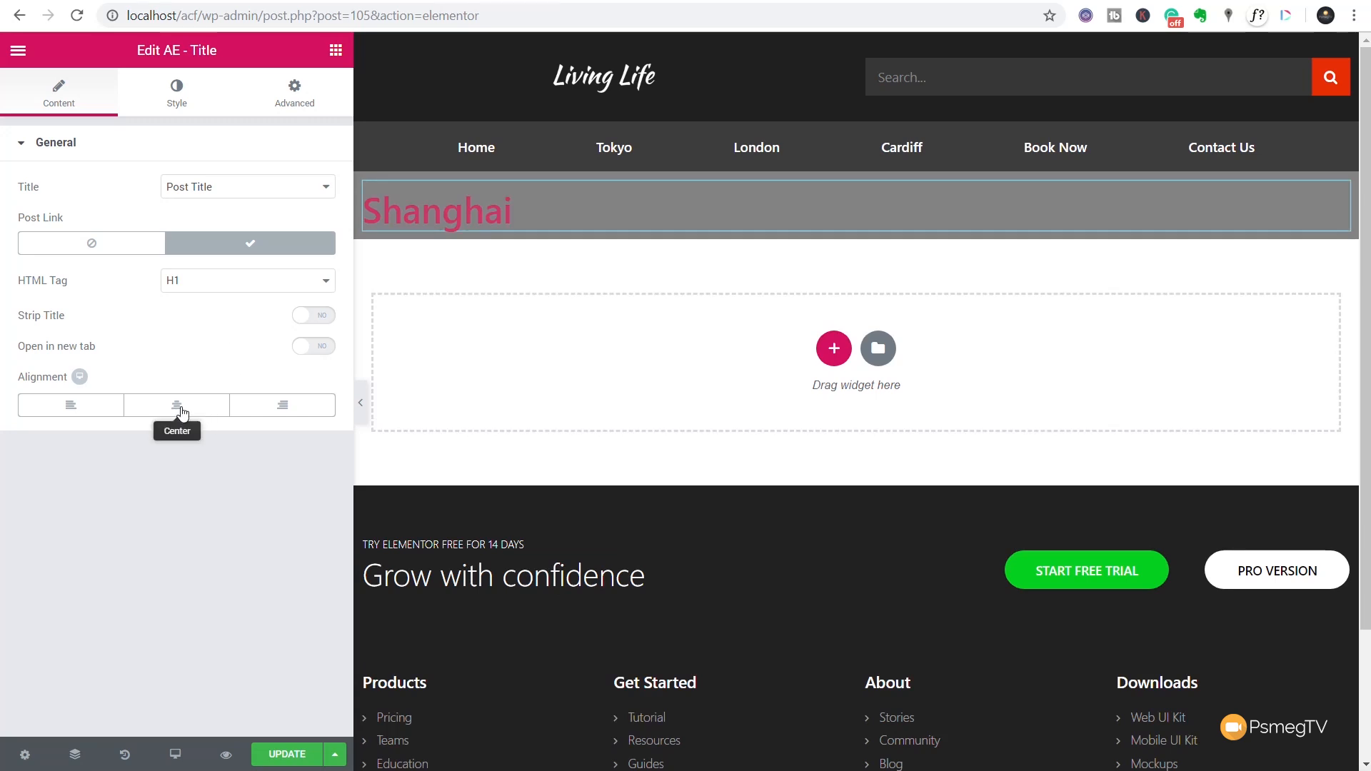
pyautogui.click(178, 404)
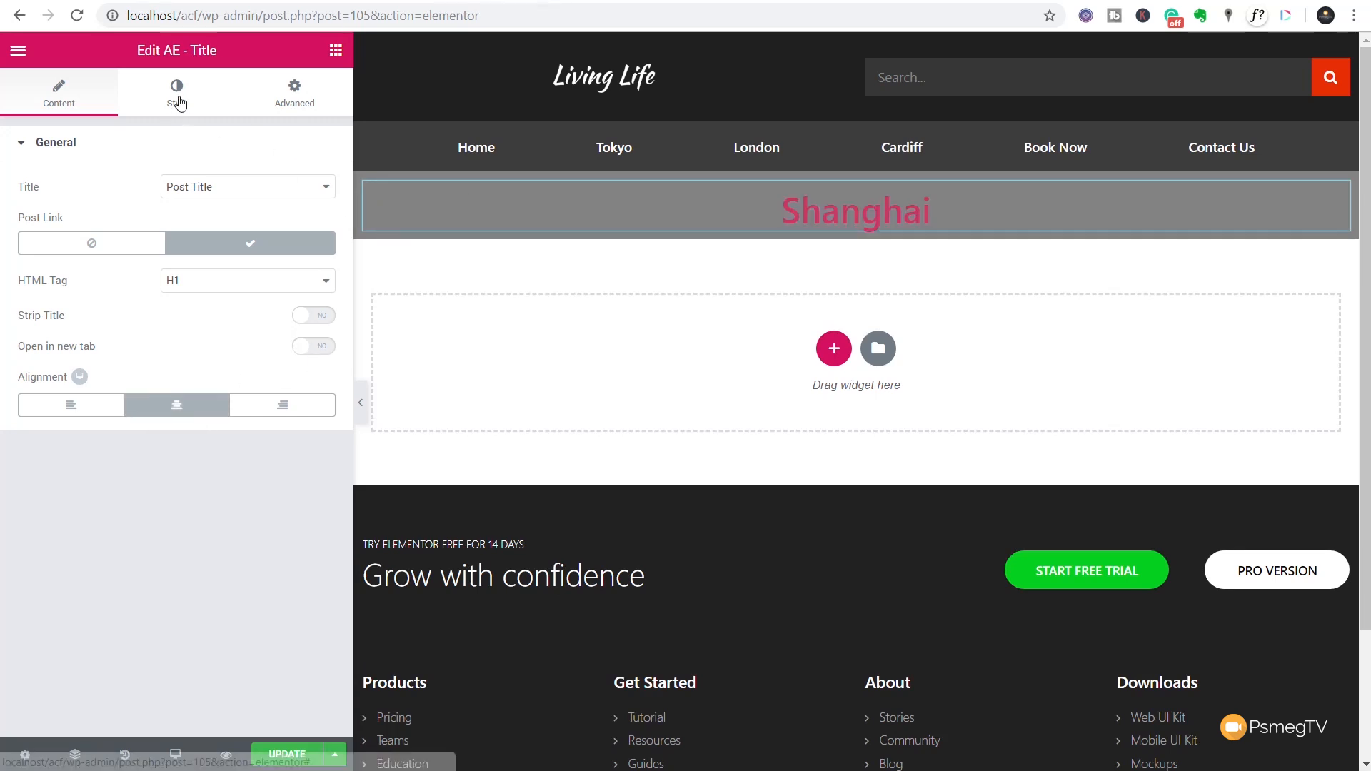
# Step: Change the post title's text color to white
pyautogui.click(175, 96)
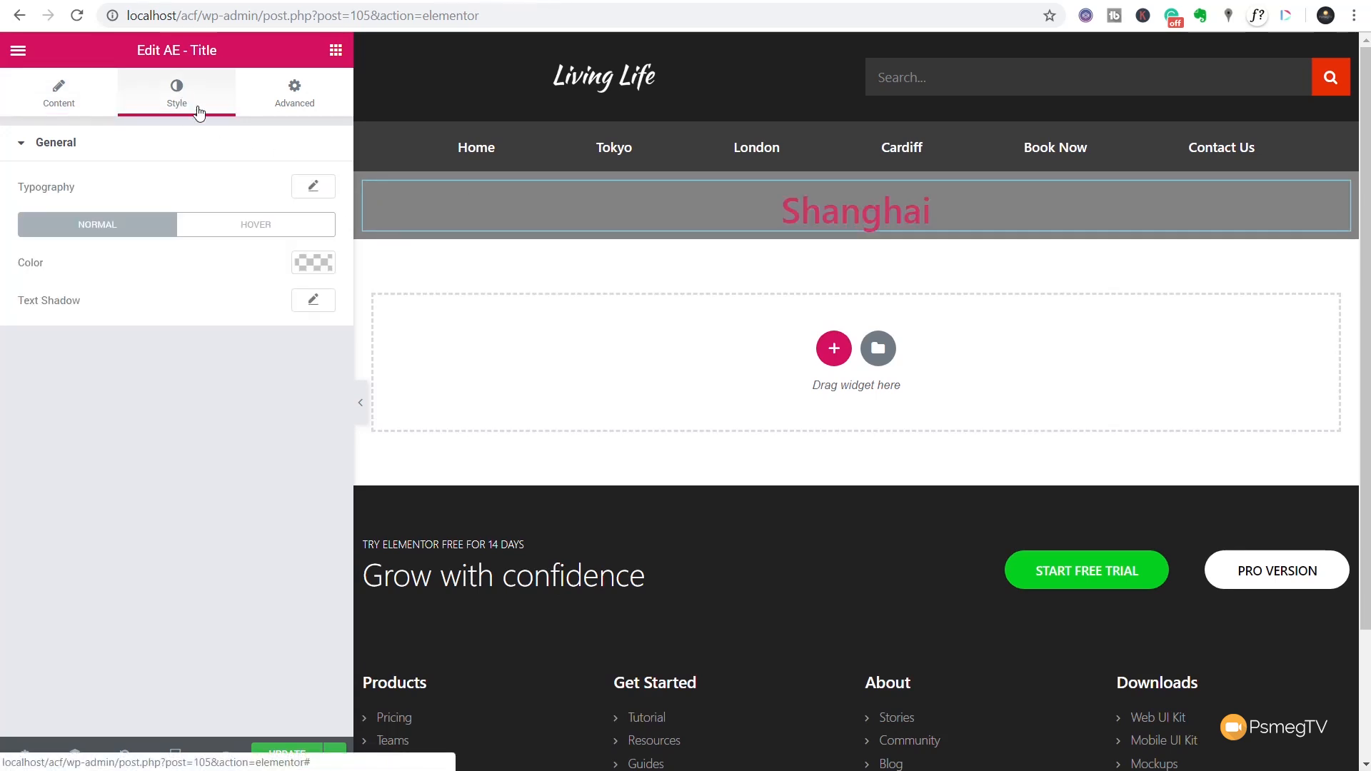
pyautogui.click(312, 262)
pyautogui.click(269, 474)
pyautogui.click(230, 577)
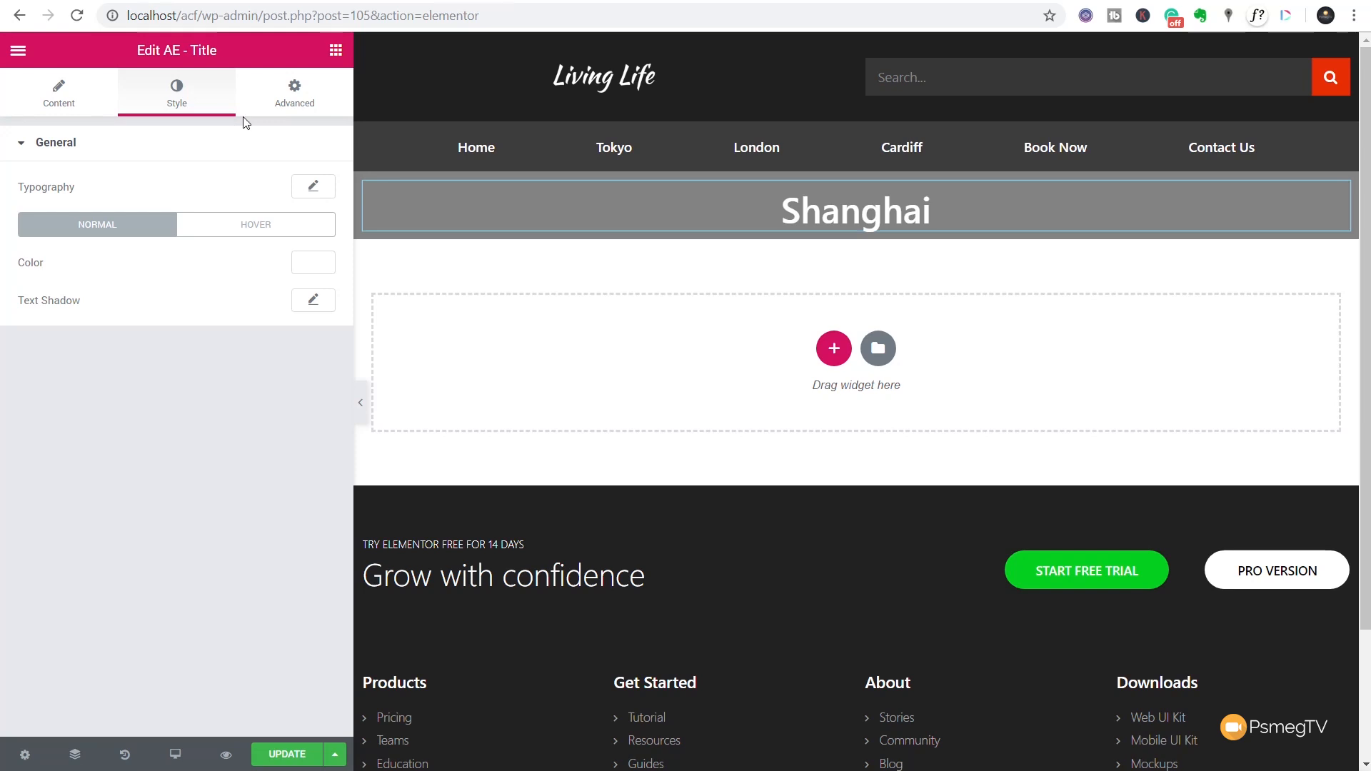
# Step: Insert an AE - Post Meta widget below the title and centre its alignment
pyautogui.click(337, 51)
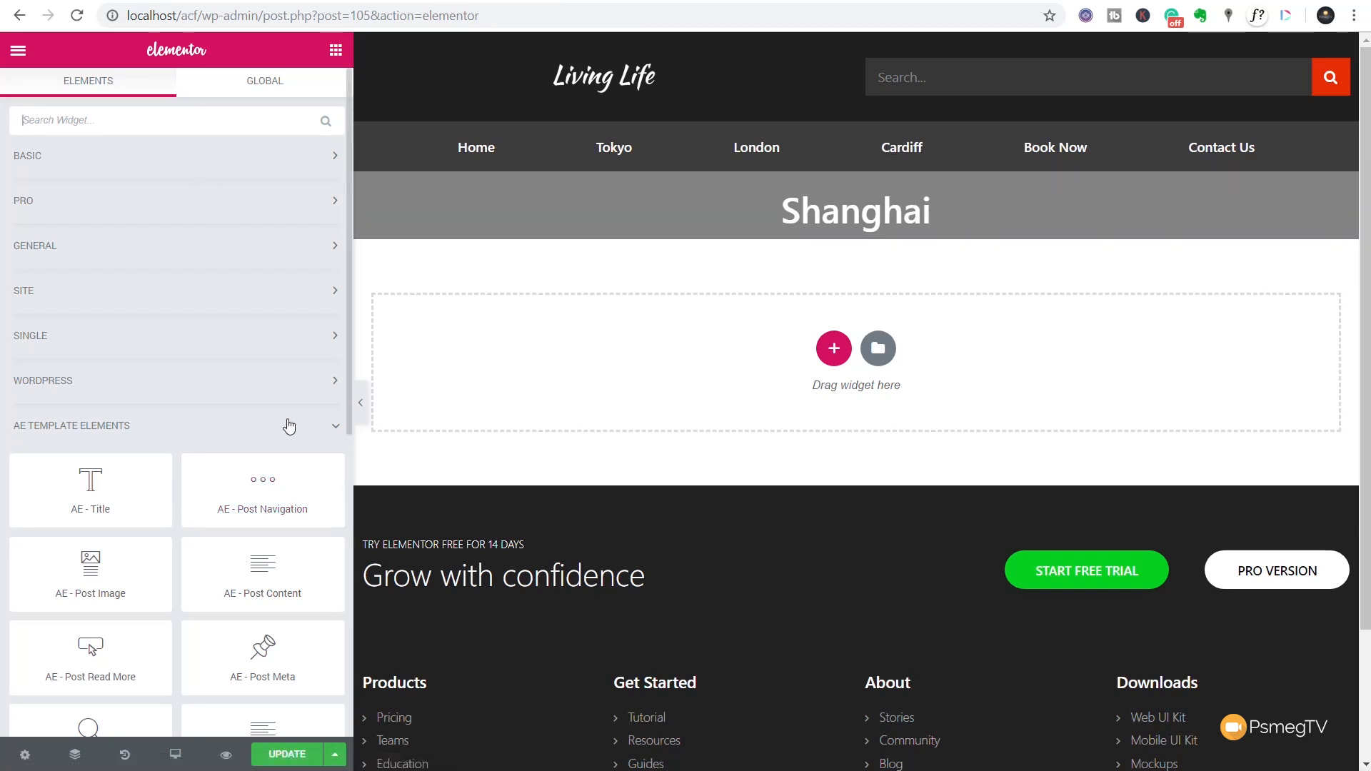
pyautogui.scroll(-5, 271, 399)
pyautogui.moveTo(246, 325); pyautogui.dragTo(757, 261)
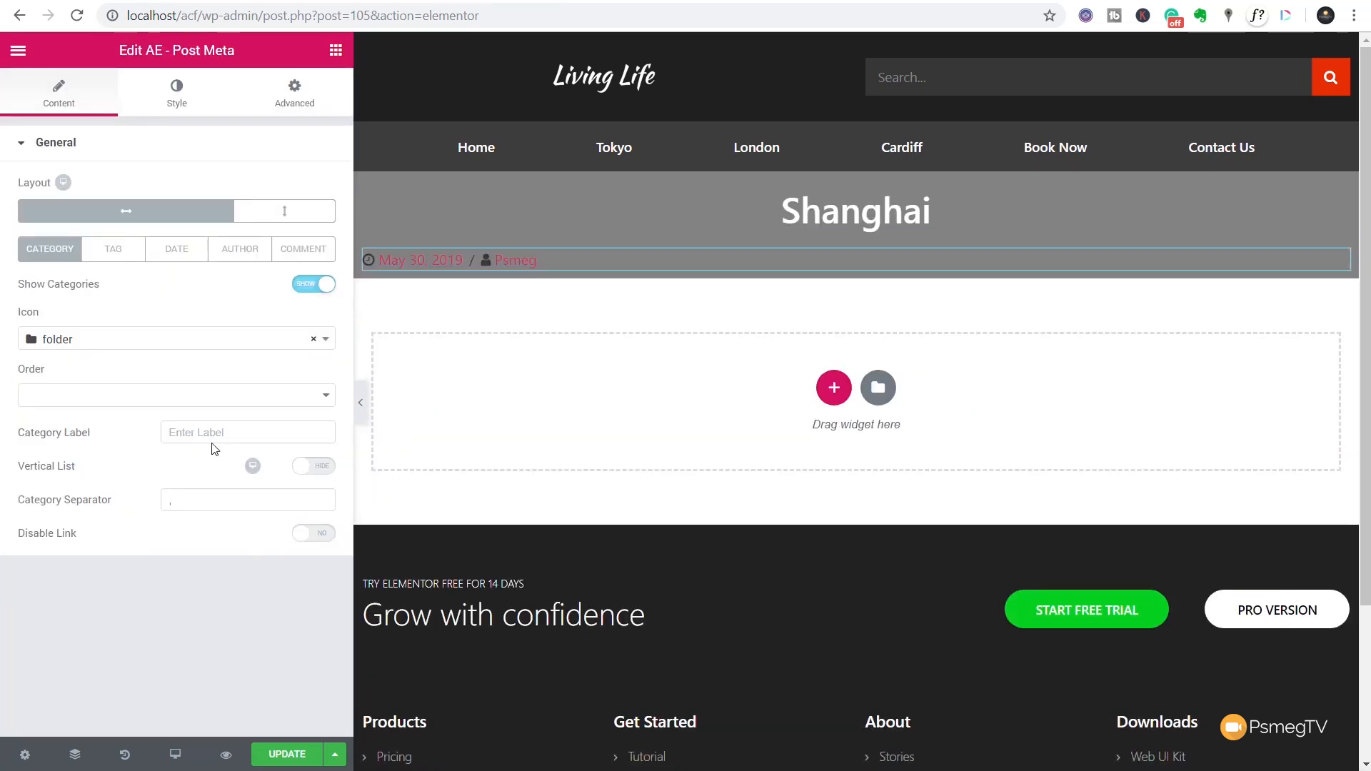
pyautogui.click(164, 100)
pyautogui.click(172, 324)
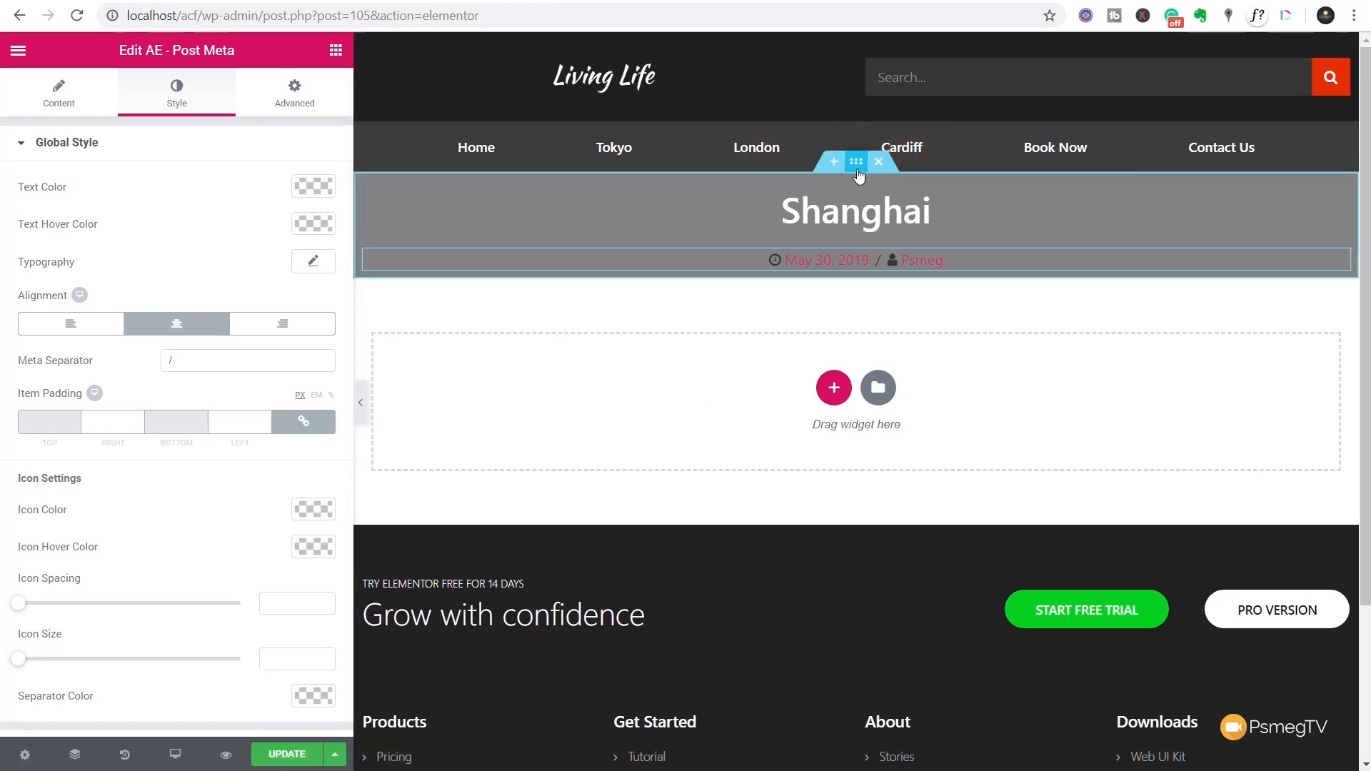
# Step: Unlink the hero section's padding values and set 150 px for the top and bottom
pyautogui.click(856, 161)
pyautogui.click(307, 98)
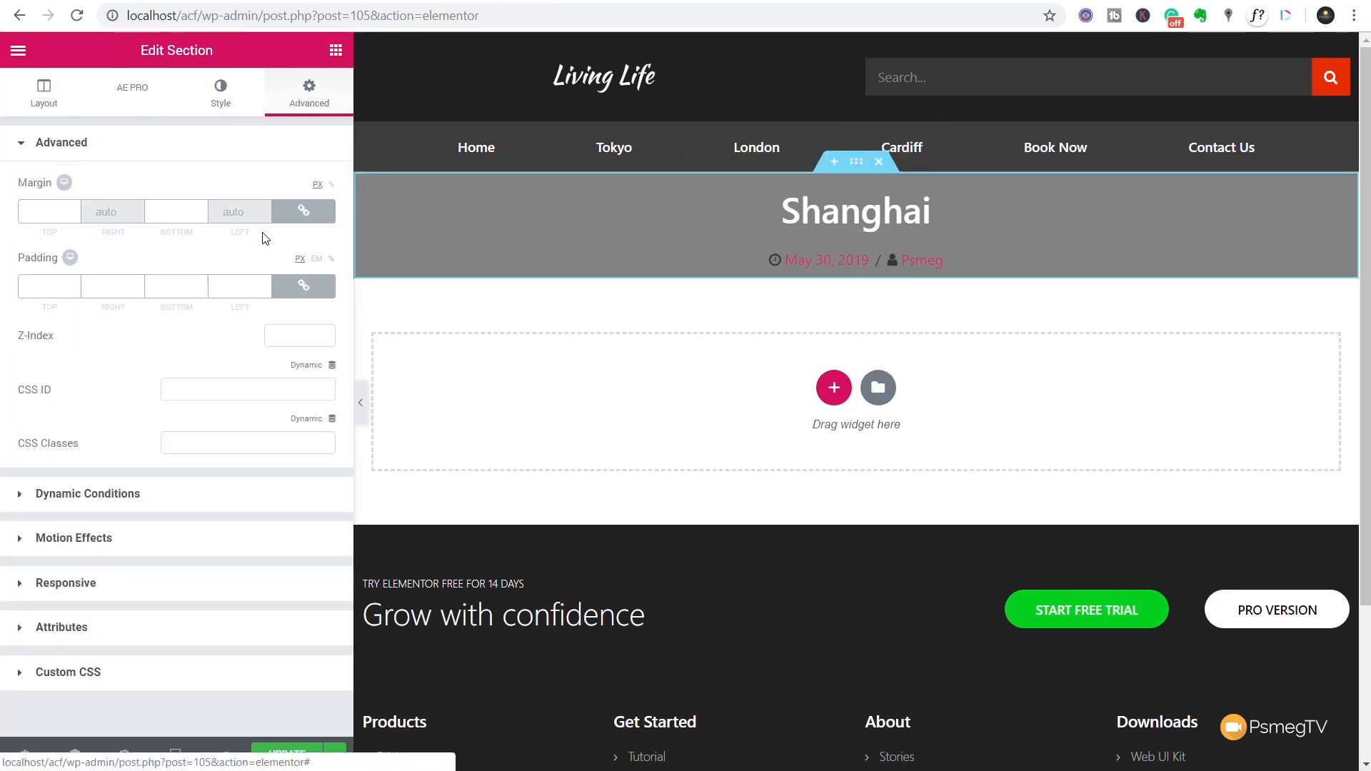
pyautogui.click(304, 286)
pyautogui.click(41, 286)
pyautogui.write('150')
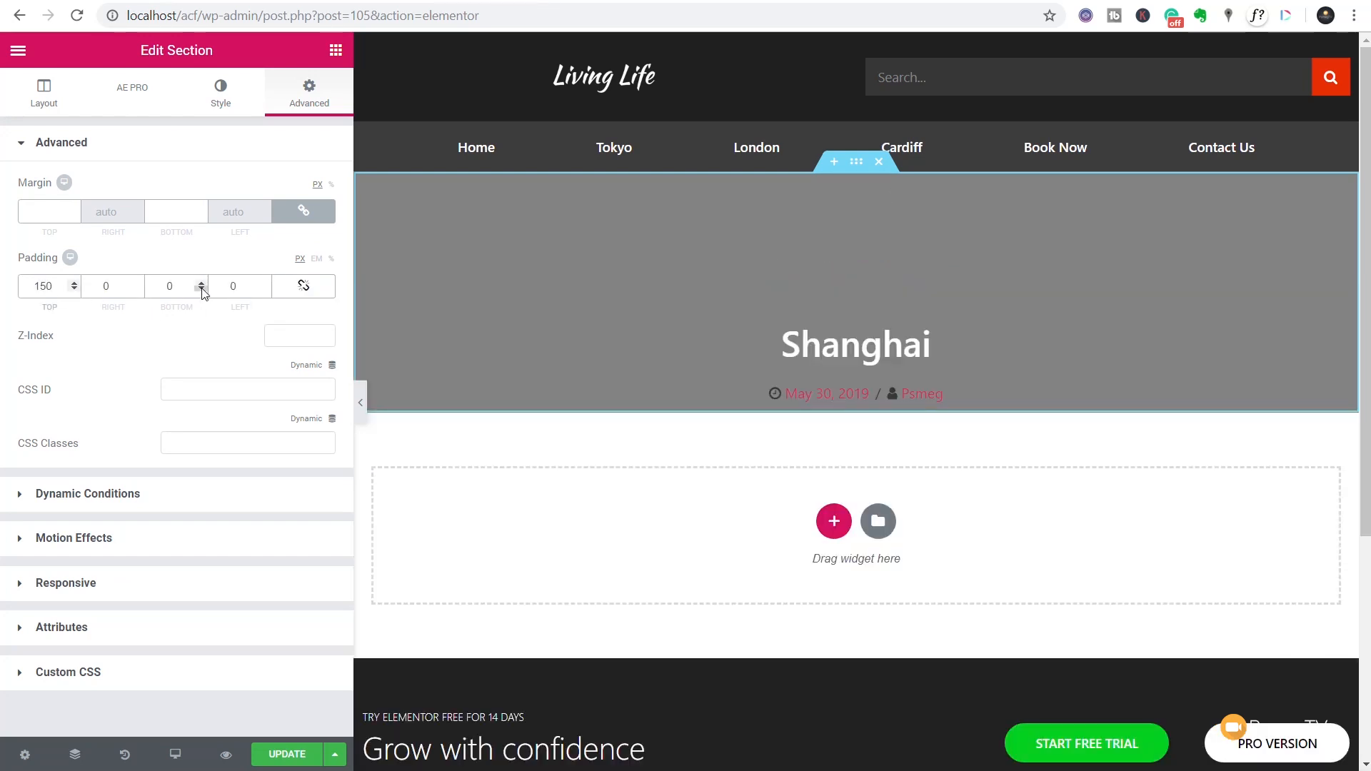
pyautogui.click(163, 285)
pyautogui.write('15')
# Step: Add a two-column section below the hero section, with a wide first column and a narrow second one
pyautogui.scroll(-4, 826, 566)
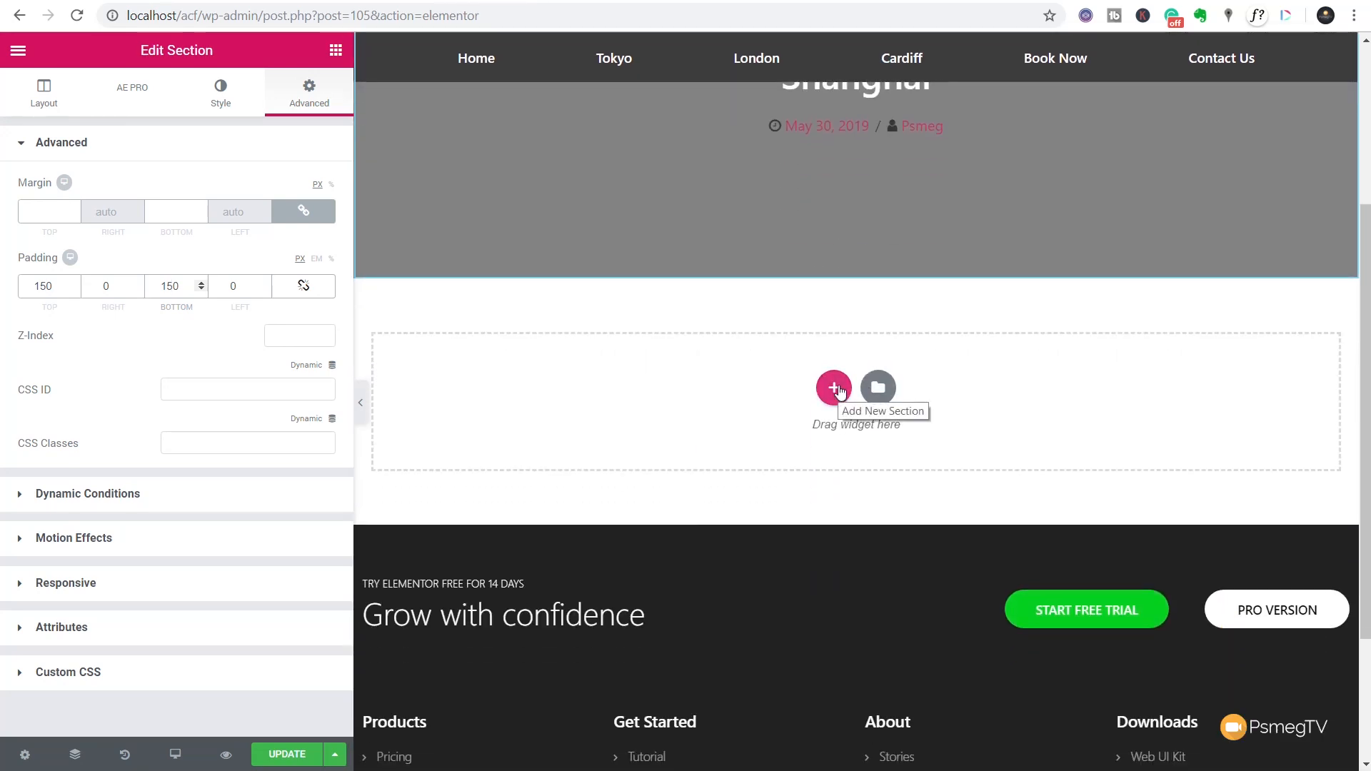
pyautogui.click(834, 387)
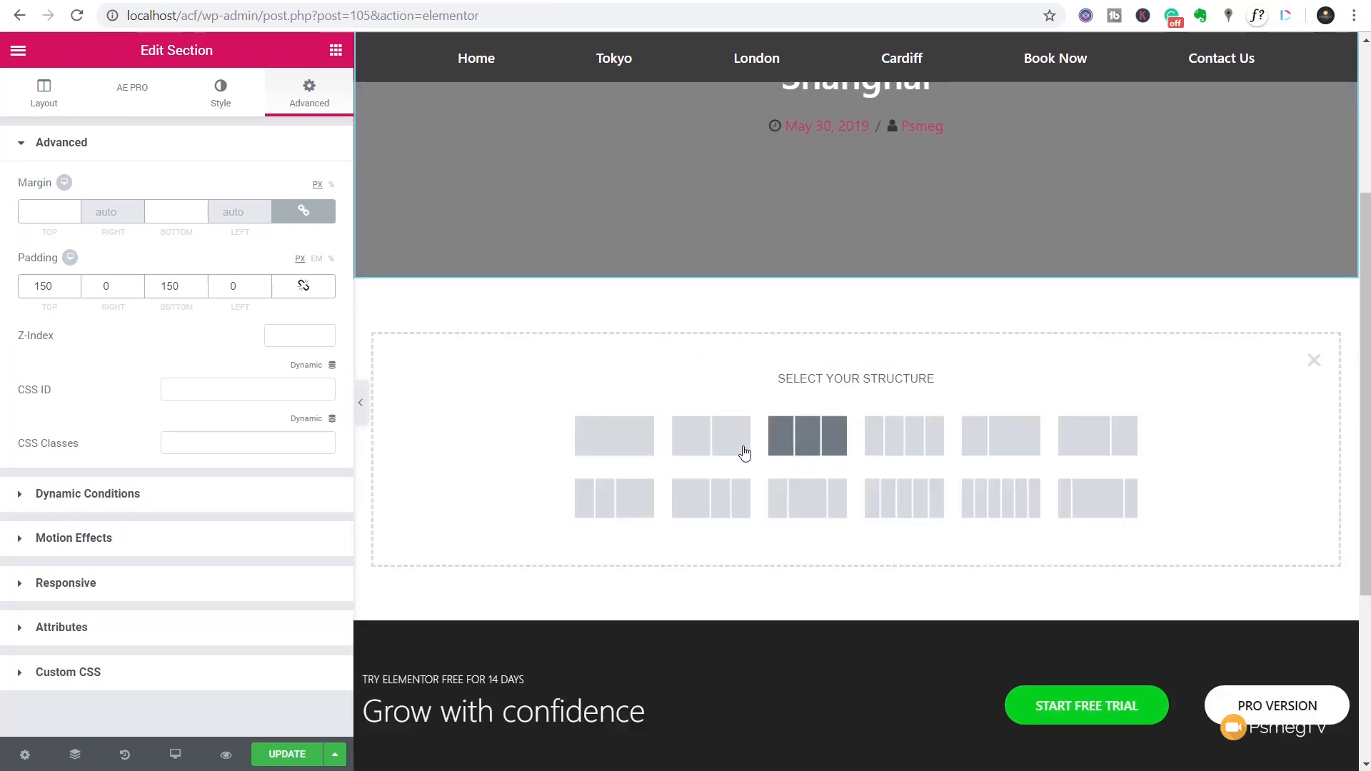
pyautogui.click(1106, 448)
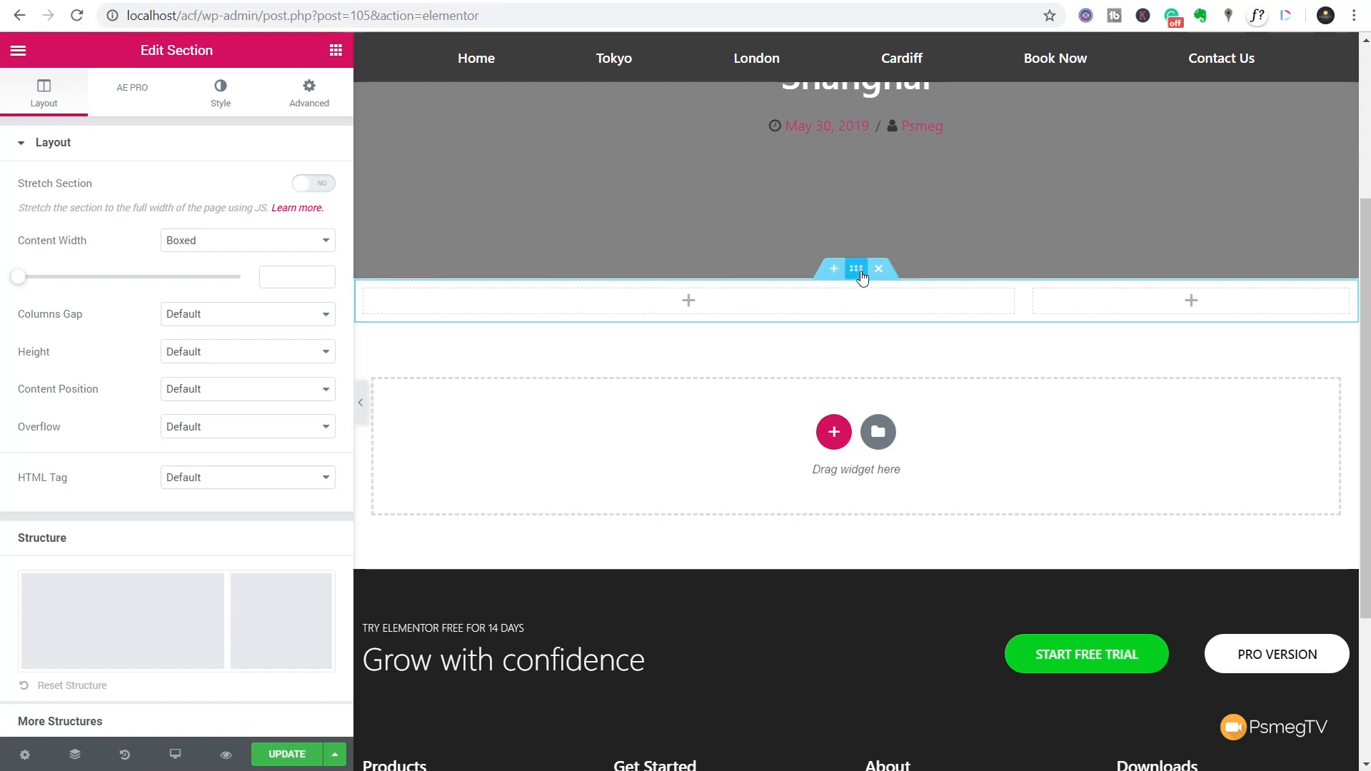
# Step: Unlink the two-column section's padding values and set 50 px for the top and bottom, keeping the left and right at 0
pyautogui.click(297, 98)
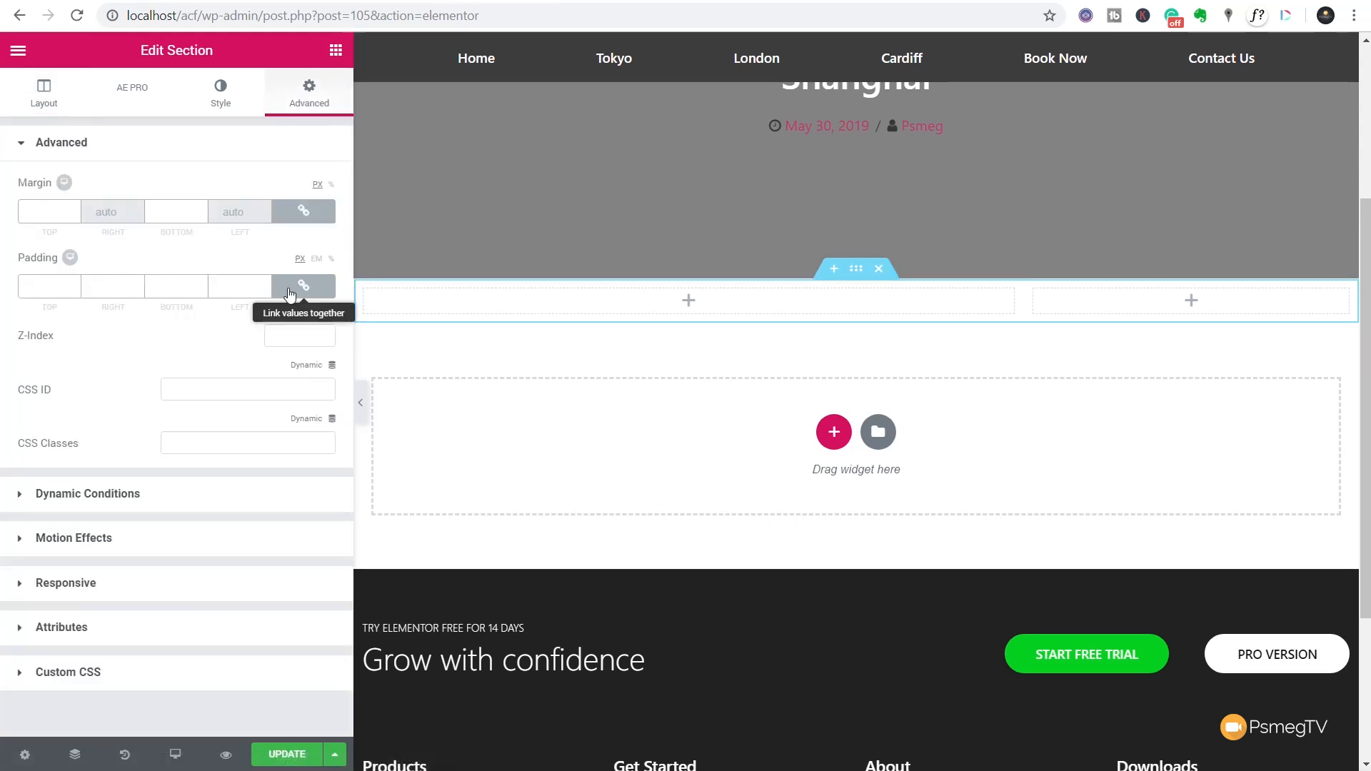
pyautogui.click(302, 286)
pyautogui.click(39, 286)
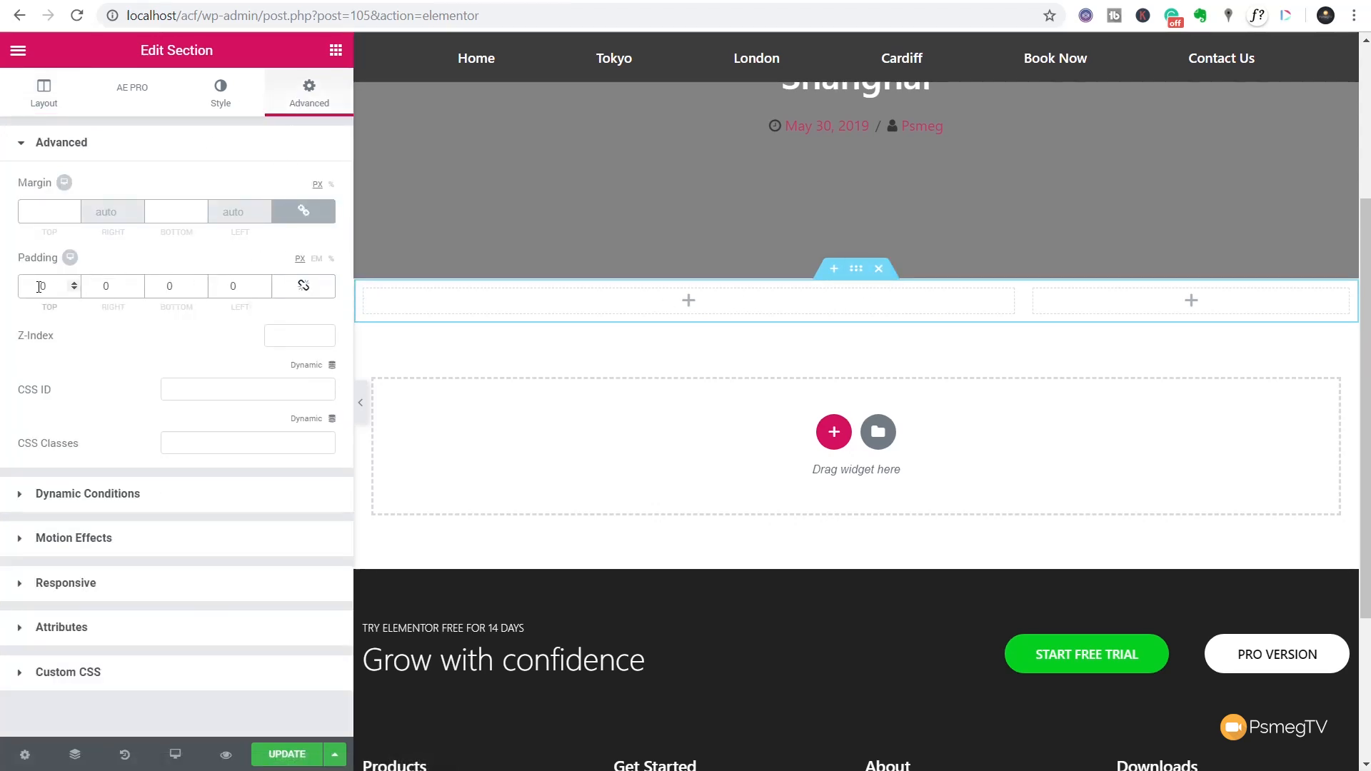
pyautogui.write('5')
pyautogui.click(230, 288)
pyautogui.write('5')
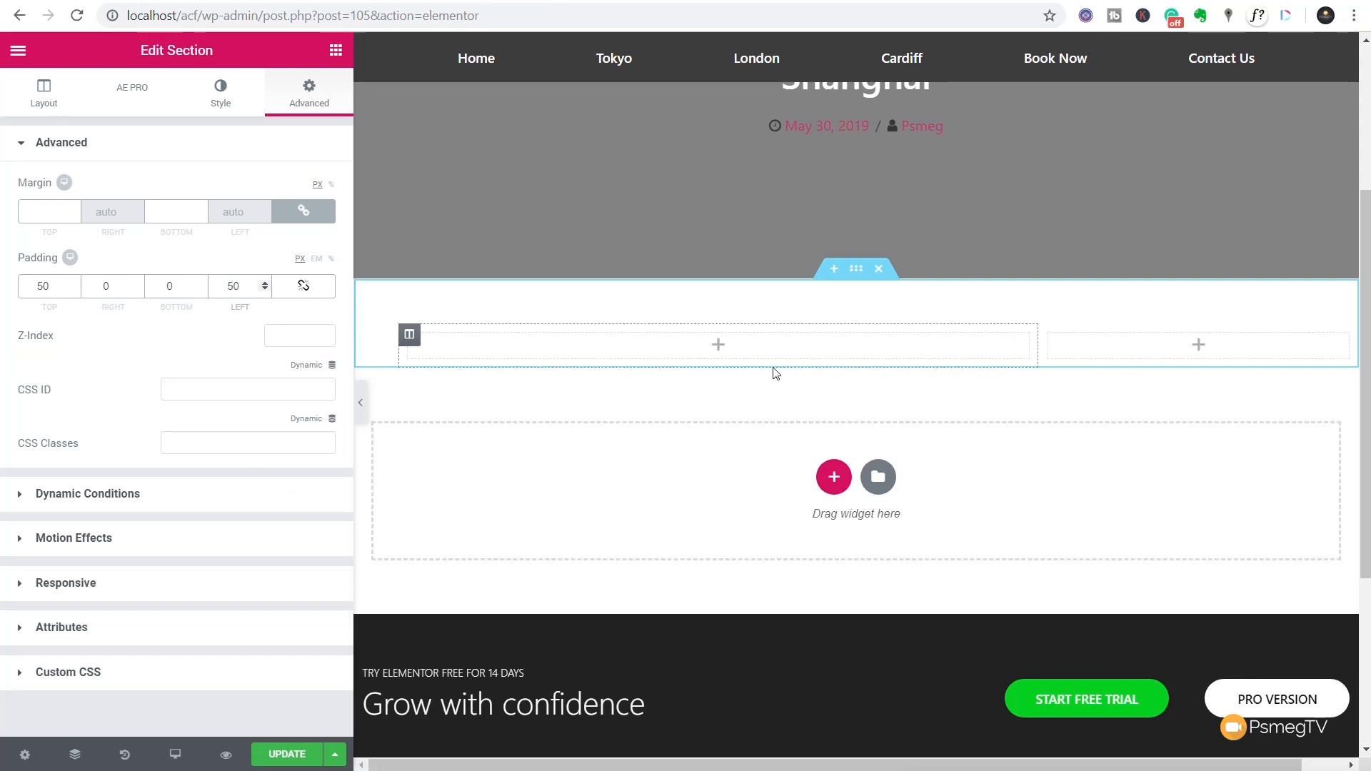
pyautogui.doubleClick(227, 286)
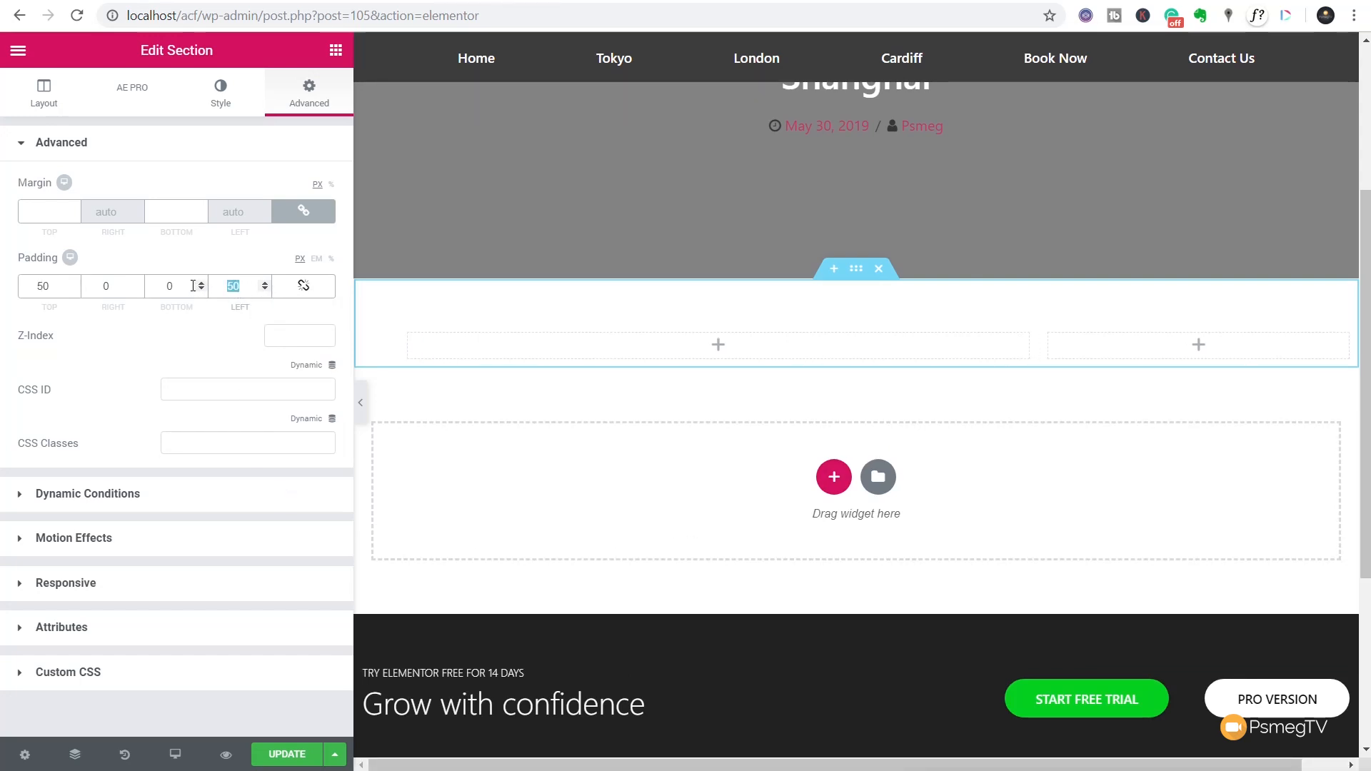
pyautogui.write('0')
pyautogui.click(167, 286)
pyautogui.write('5')
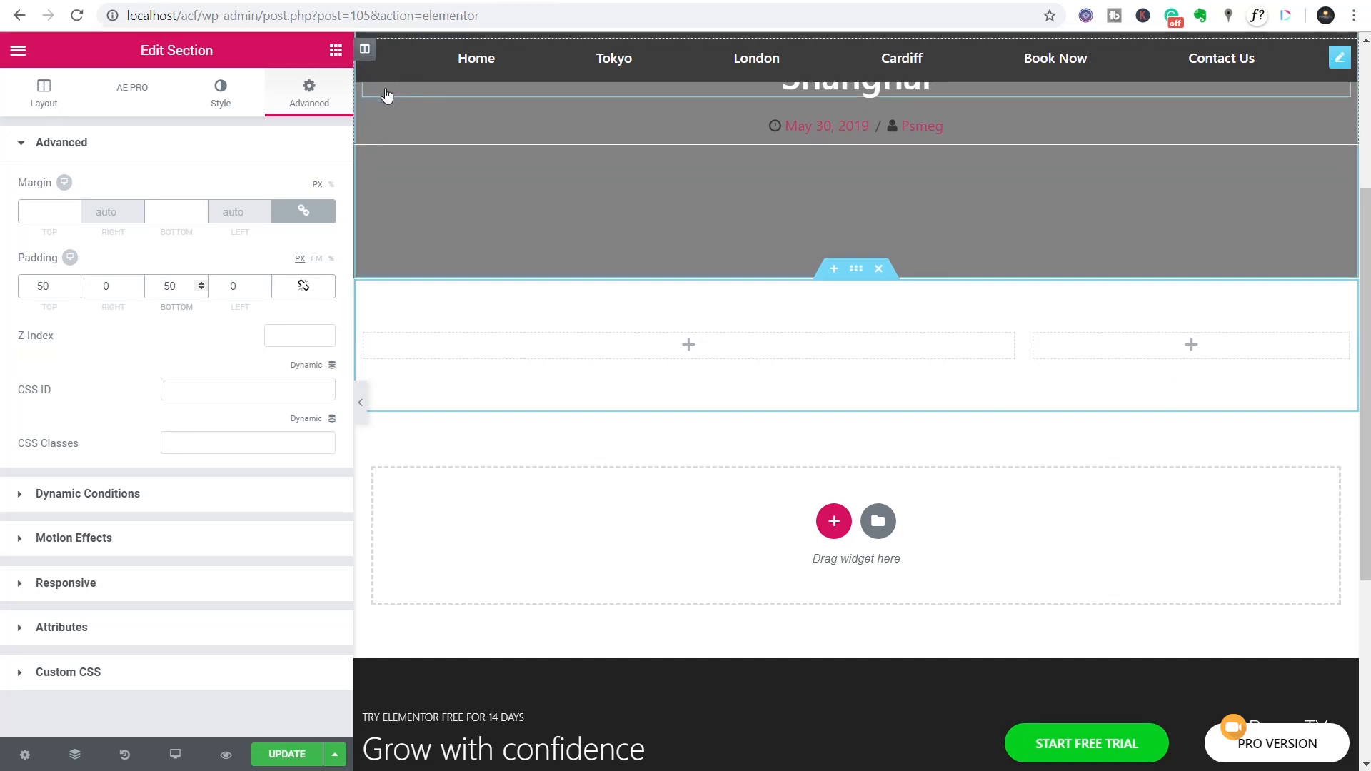
# Step: Insert an AE - Post Content widget into the wide column of the two-column section
pyautogui.click(336, 50)
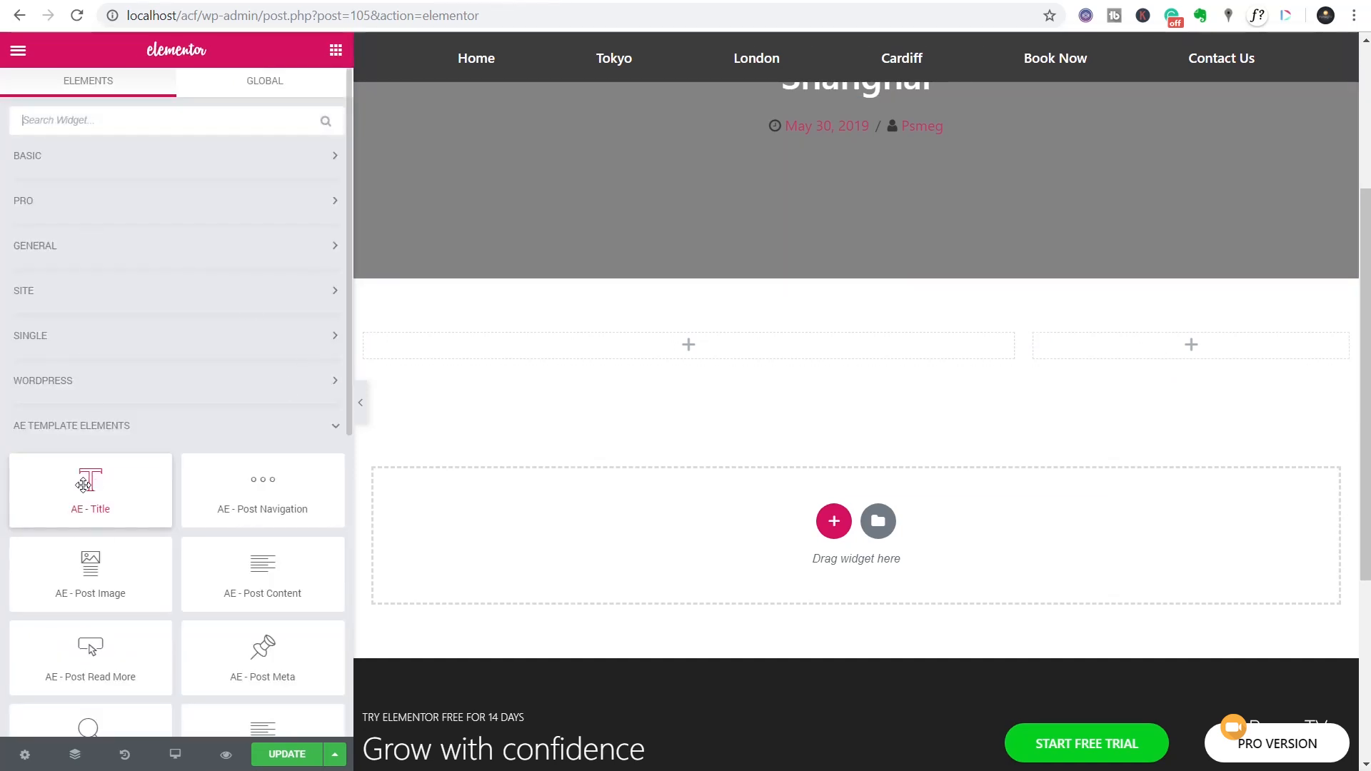
pyautogui.scroll(-2, 235, 565)
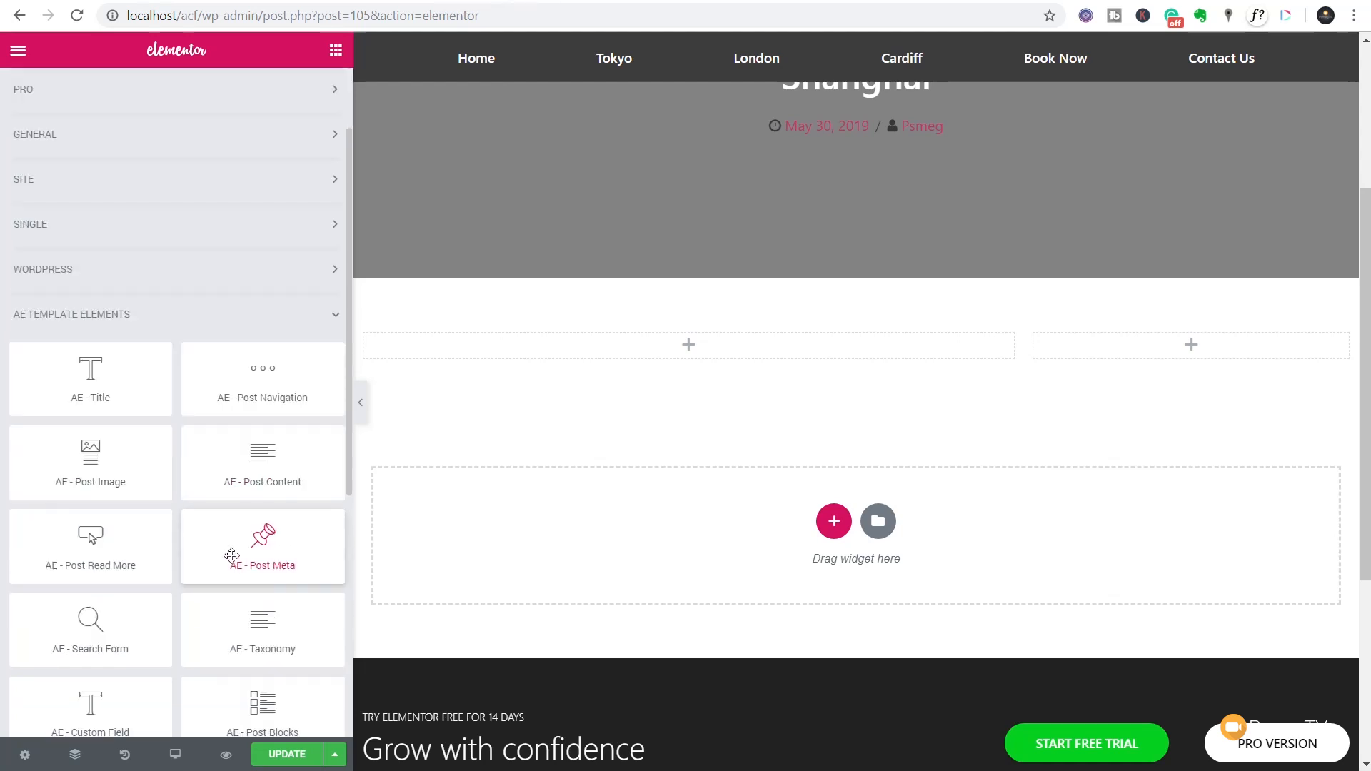
pyautogui.moveTo(248, 474); pyautogui.dragTo(580, 363)
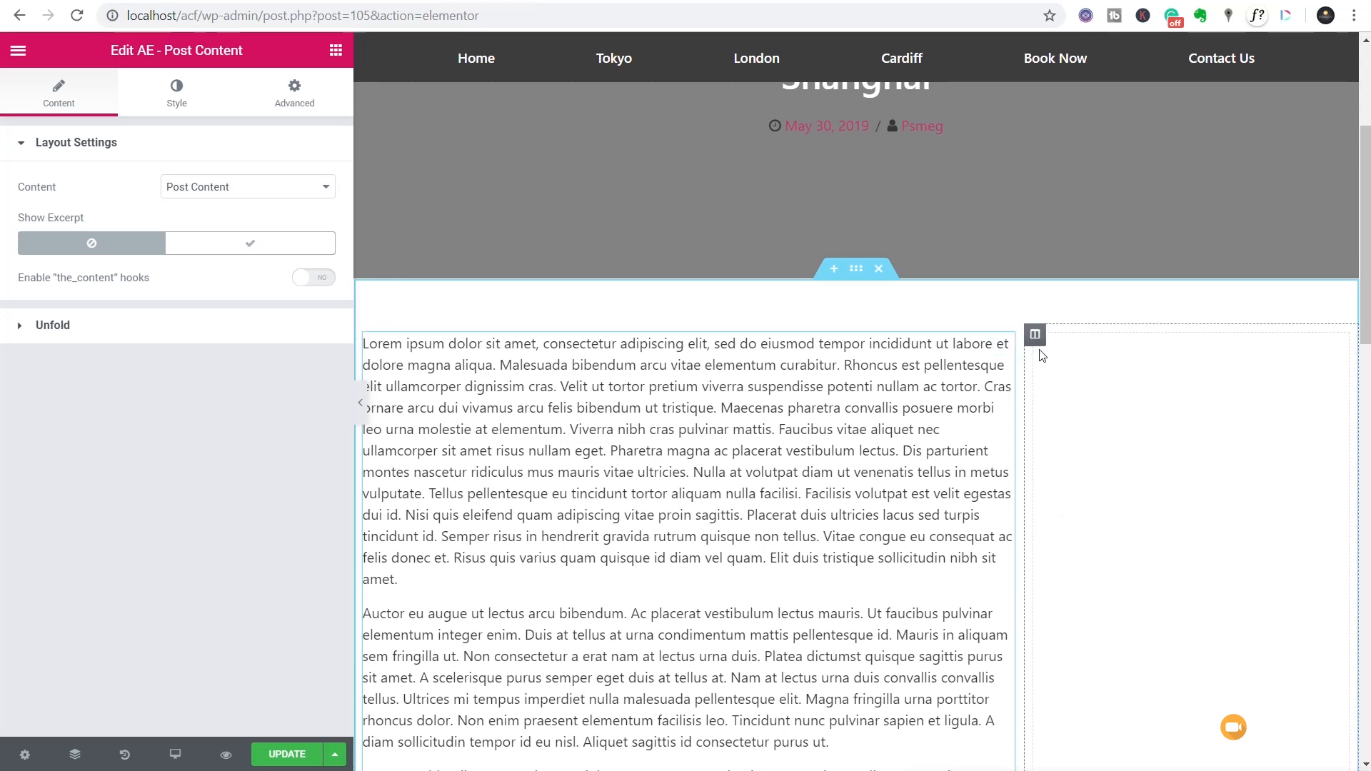
# Step: Add a Heading widget to the narrow column with the title "Places of Interest"
pyautogui.click(1036, 336)
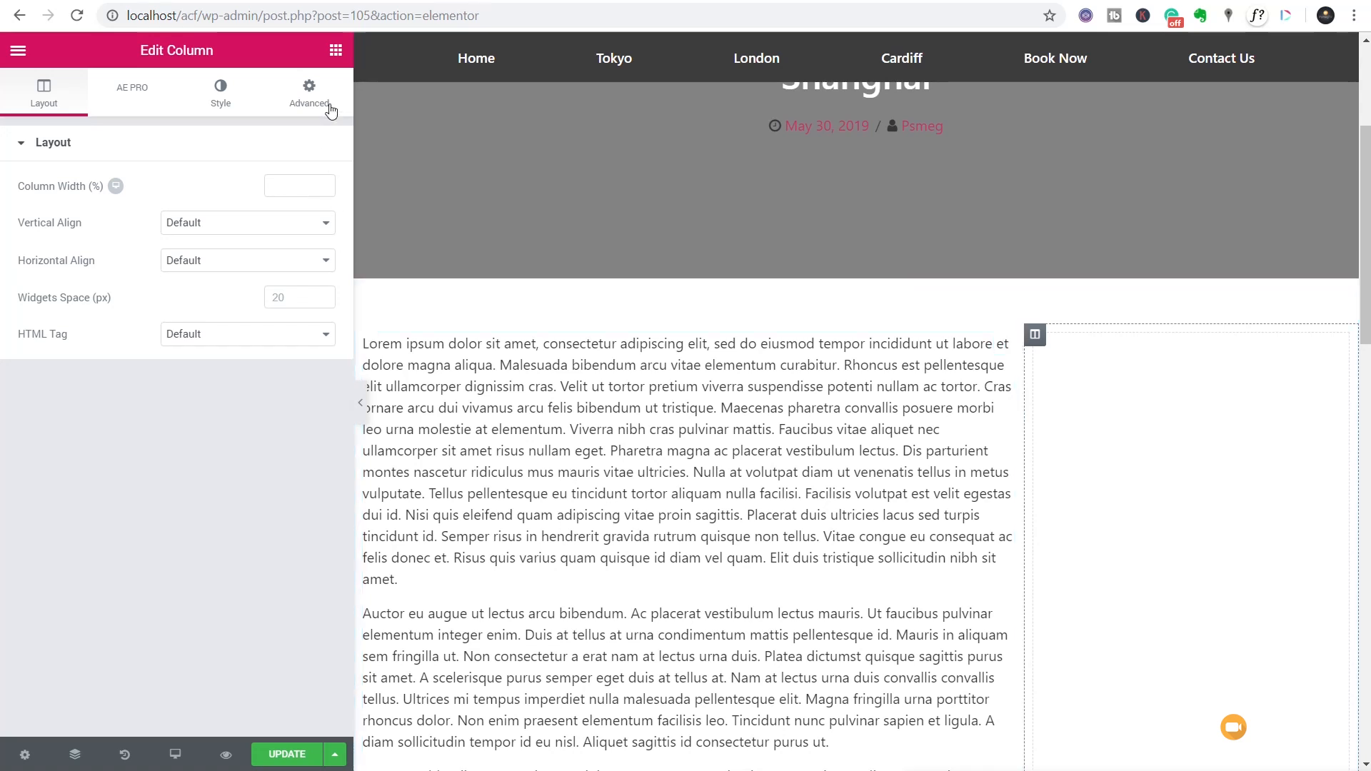
pyautogui.click(336, 50)
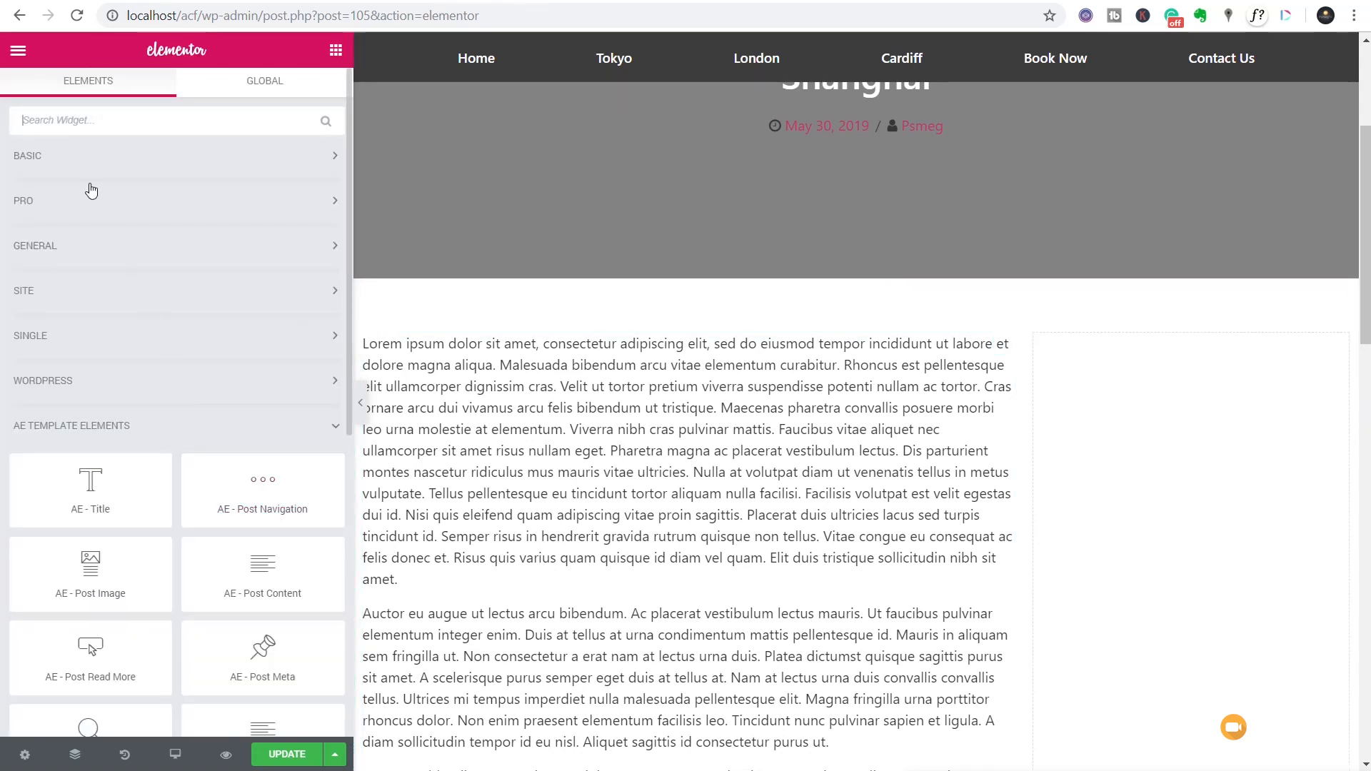
pyautogui.click(78, 157)
pyautogui.moveTo(262, 217); pyautogui.dragTo(1181, 414)
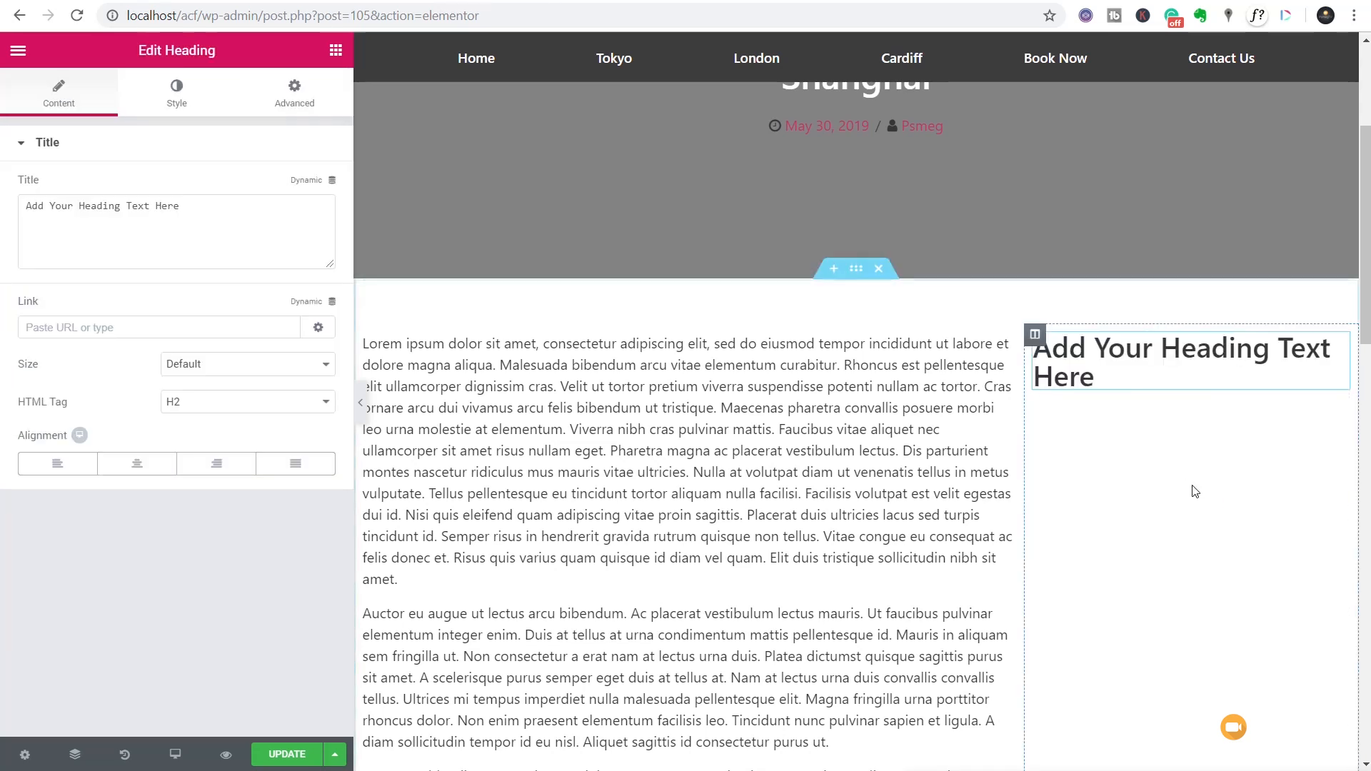
pyautogui.click(242, 222)
pyautogui.hotkey('ctrl', 'a')
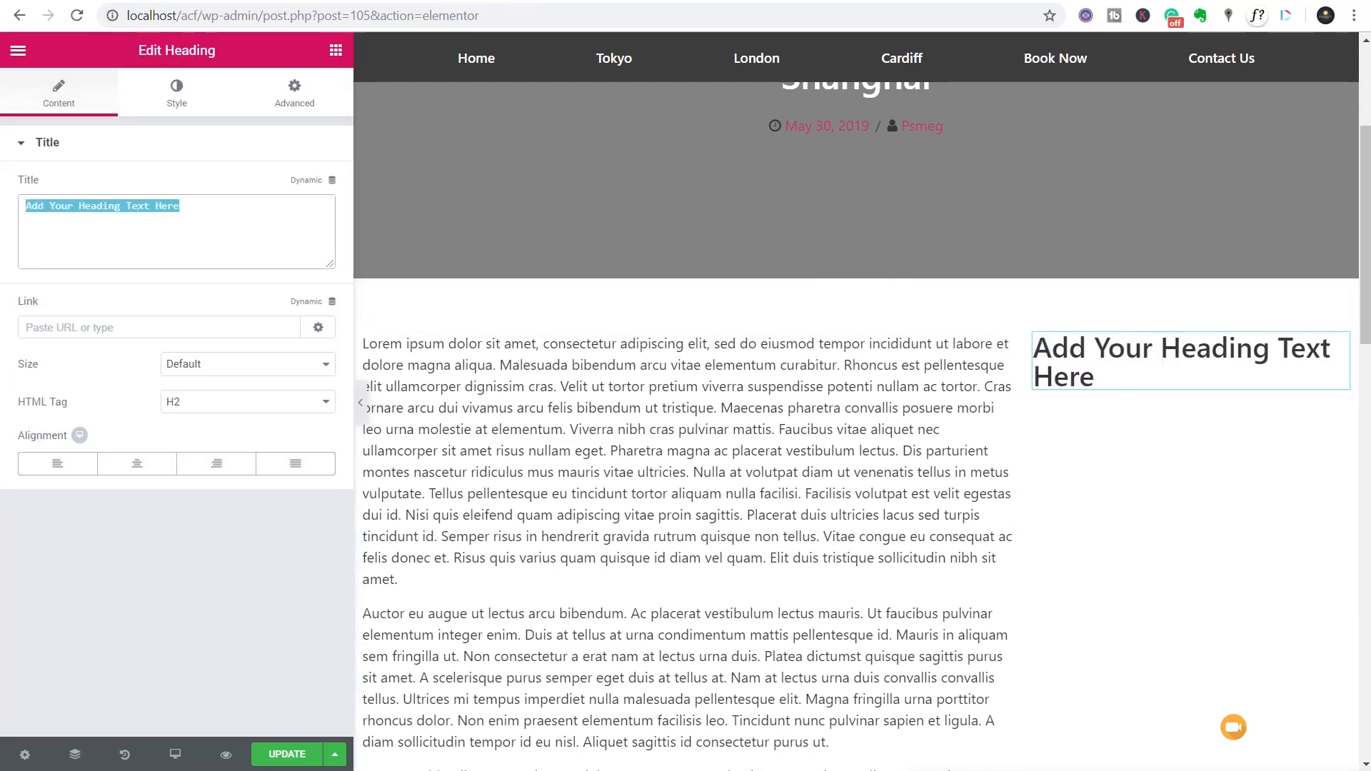
pyautogui.write('Places of Ite')
pyautogui.press('BackSpace')
pyautogui.press('BackSpace')
pyautogui.write('nterest')
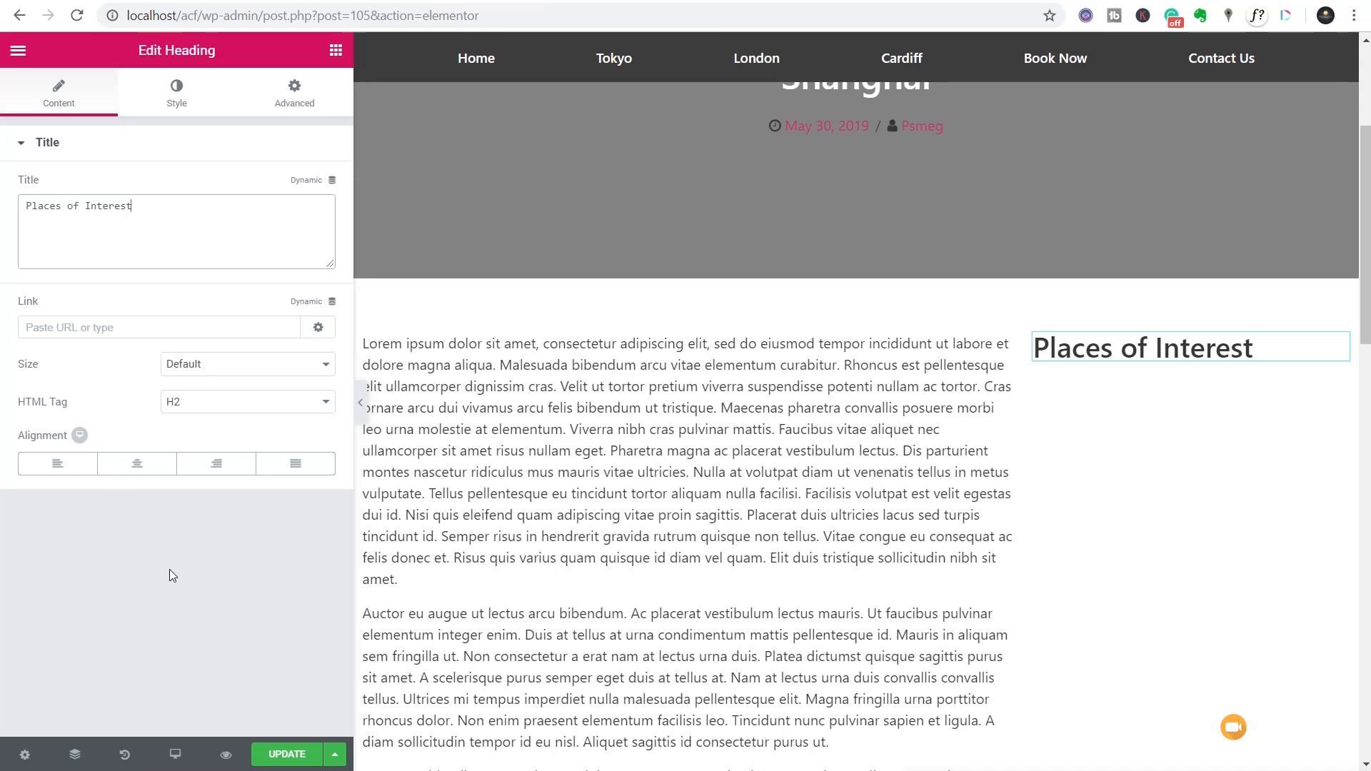
# Step: Insert an AE - ACF Repeater below the Places of Interest heading, using the POI Repeater Block template and the POI repeater field
pyautogui.click(336, 50)
pyautogui.scroll(-10, 190, 464)
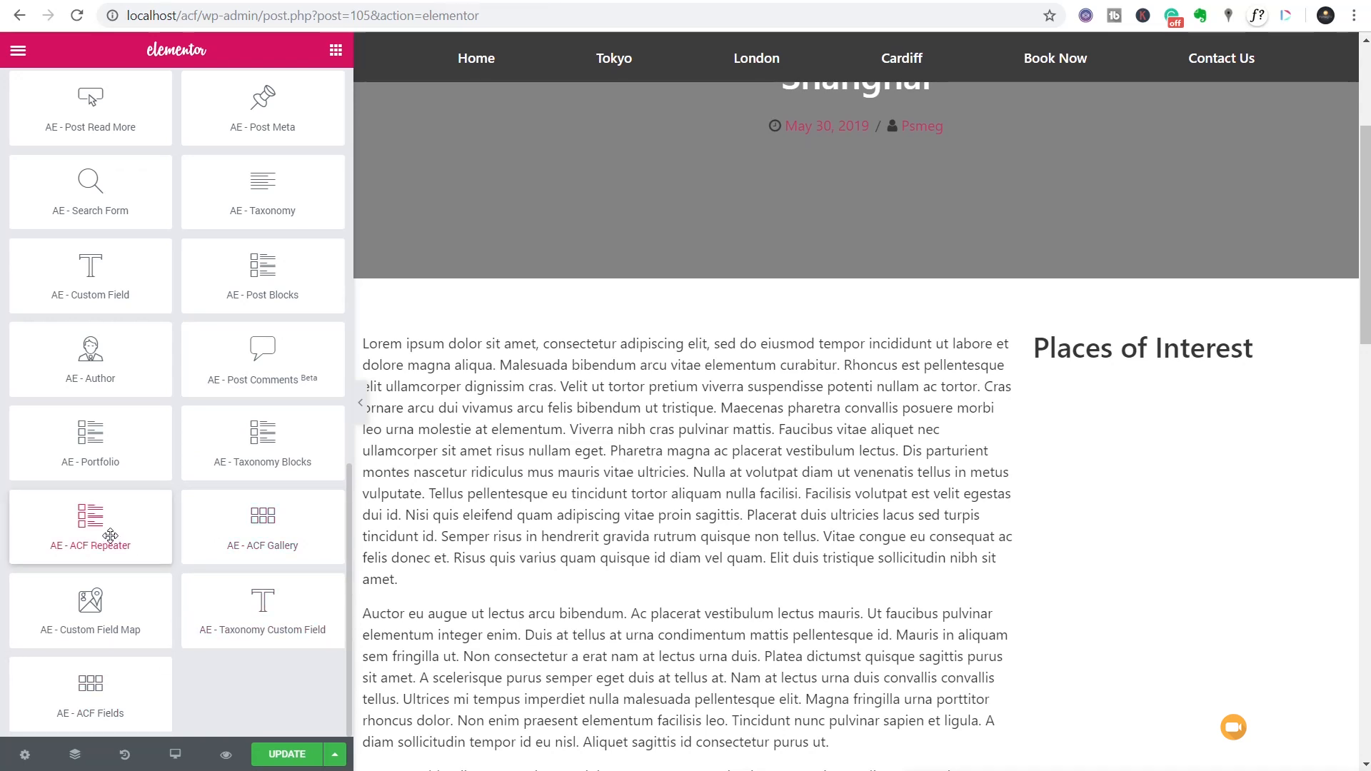
pyautogui.moveTo(110, 535); pyautogui.dragTo(1151, 364)
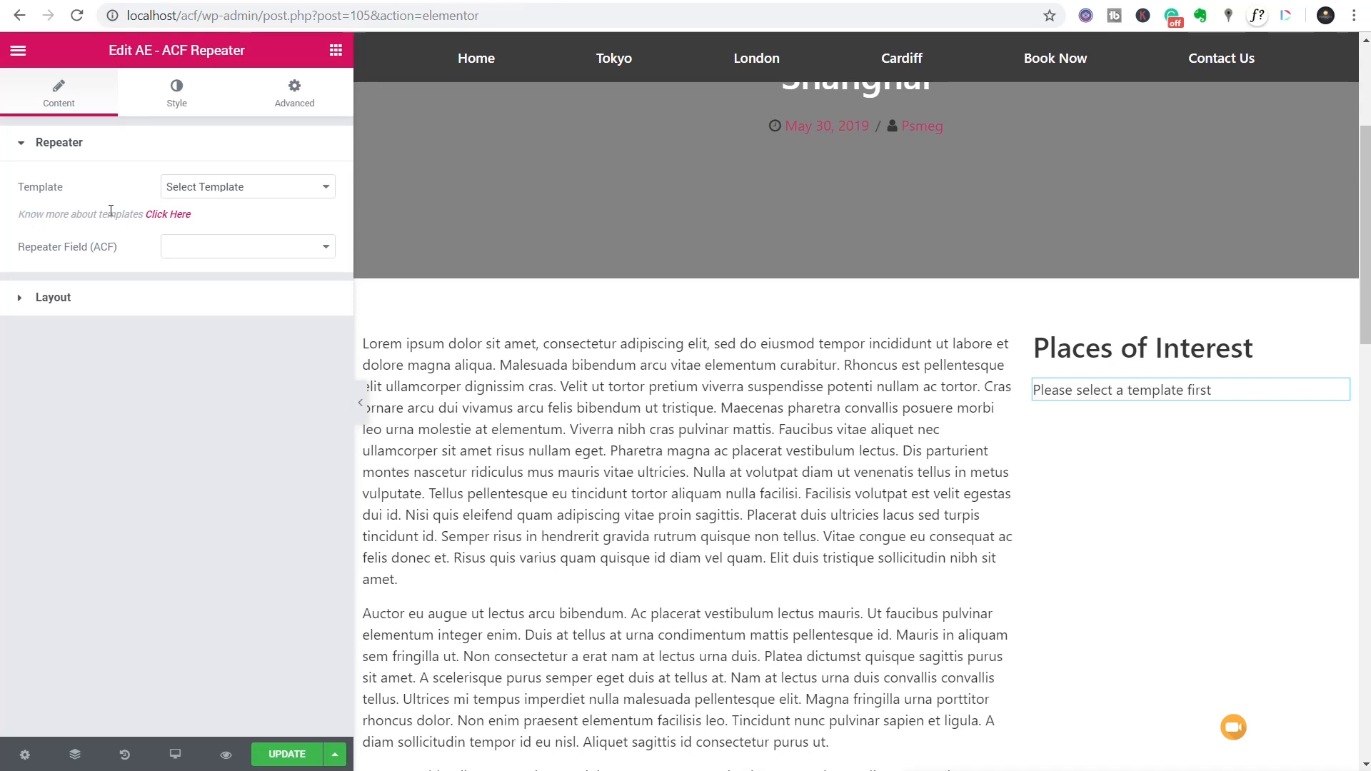
pyautogui.click(184, 188)
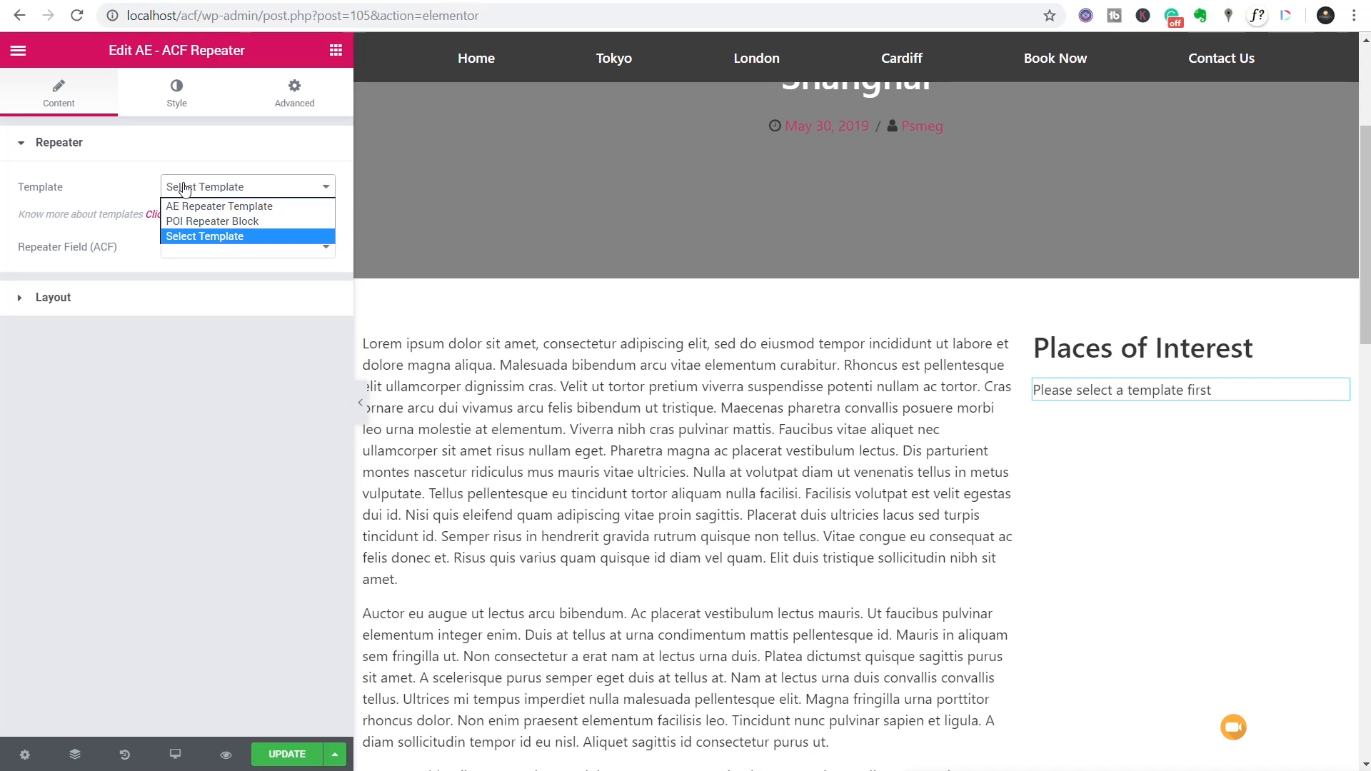
pyautogui.click(223, 225)
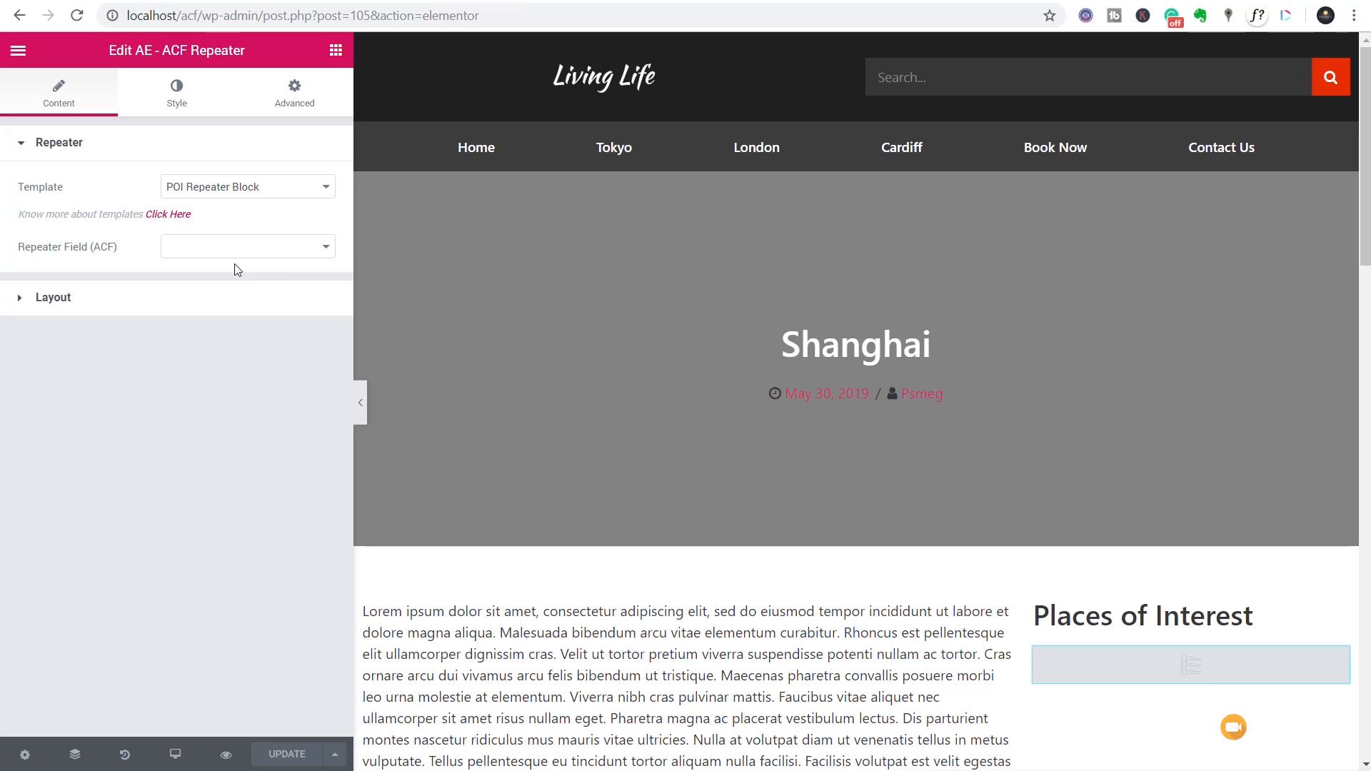
pyautogui.click(239, 250)
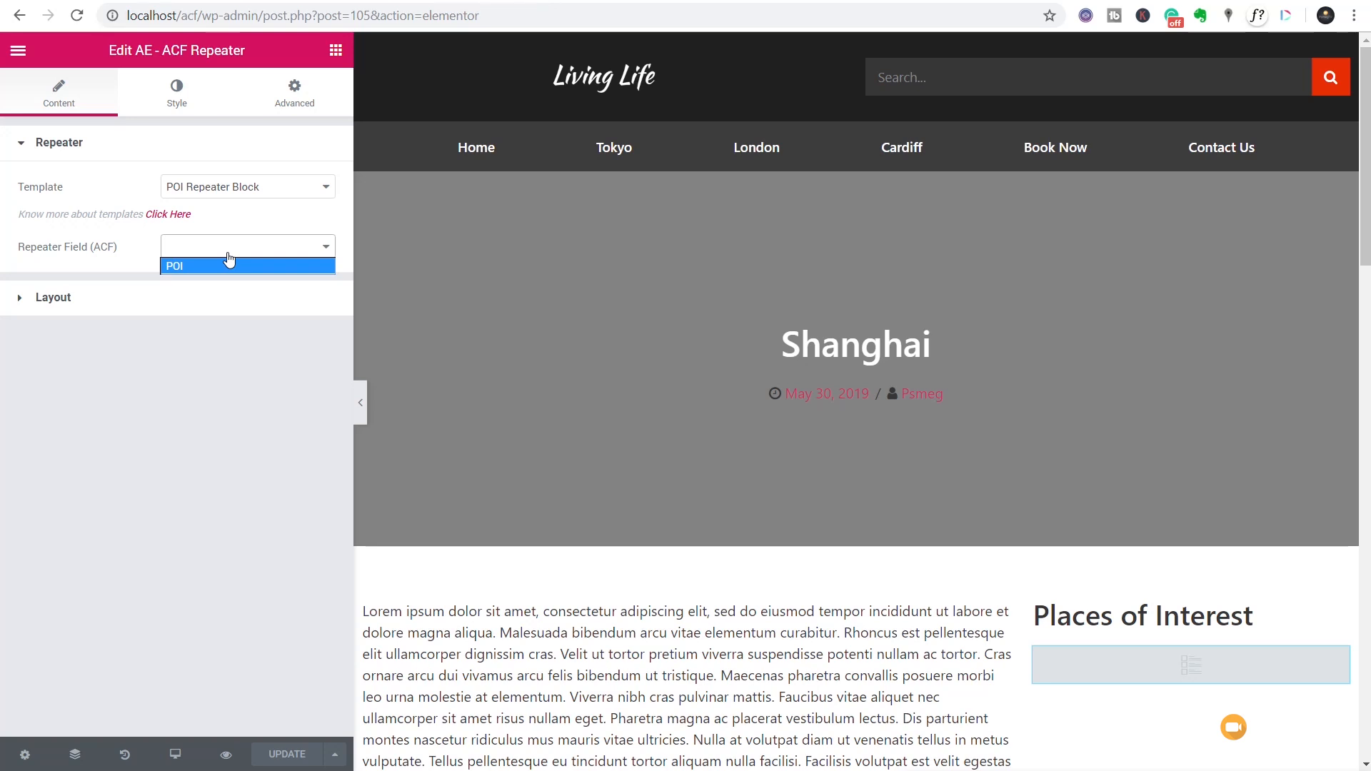
pyautogui.click(217, 266)
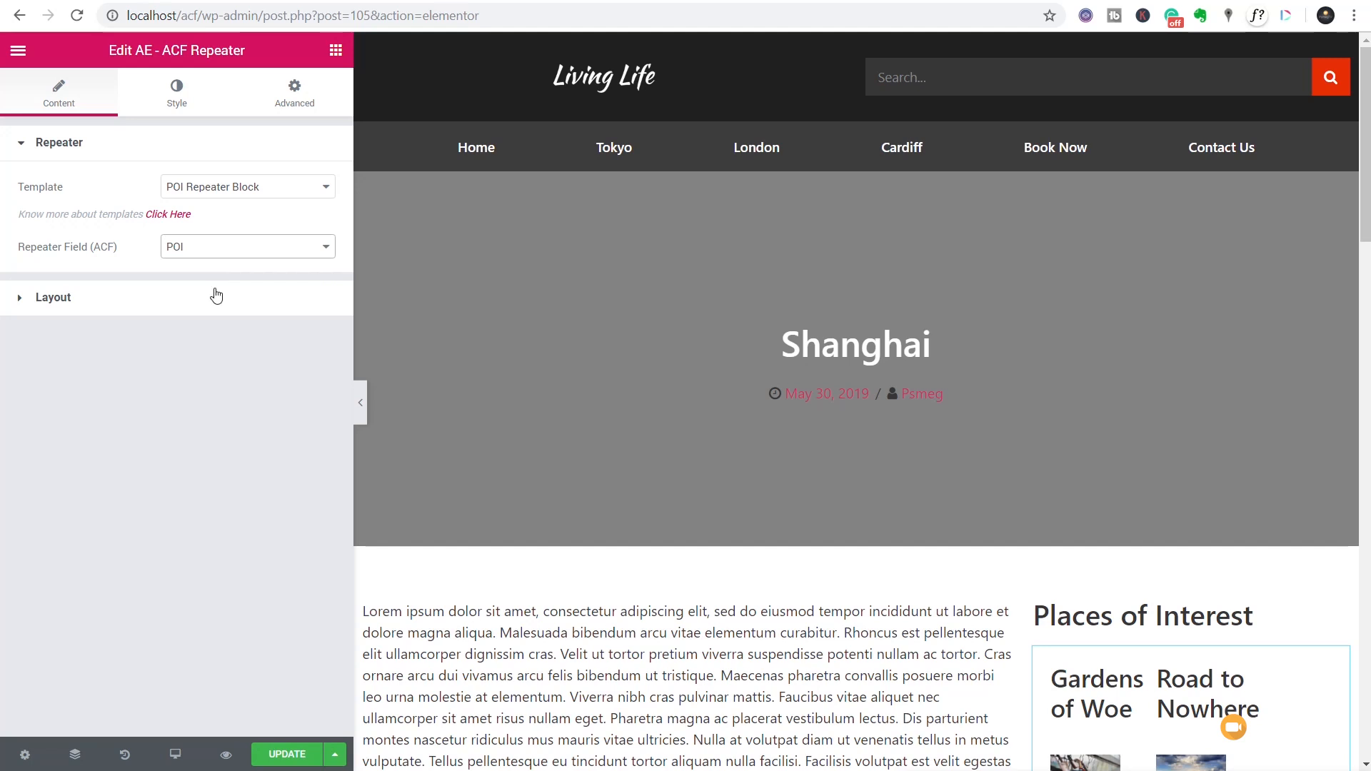
# Step: Keep the repeater's layout mode as Grid and set its number of columns to 1
pyautogui.scroll(-6, 745, 641)
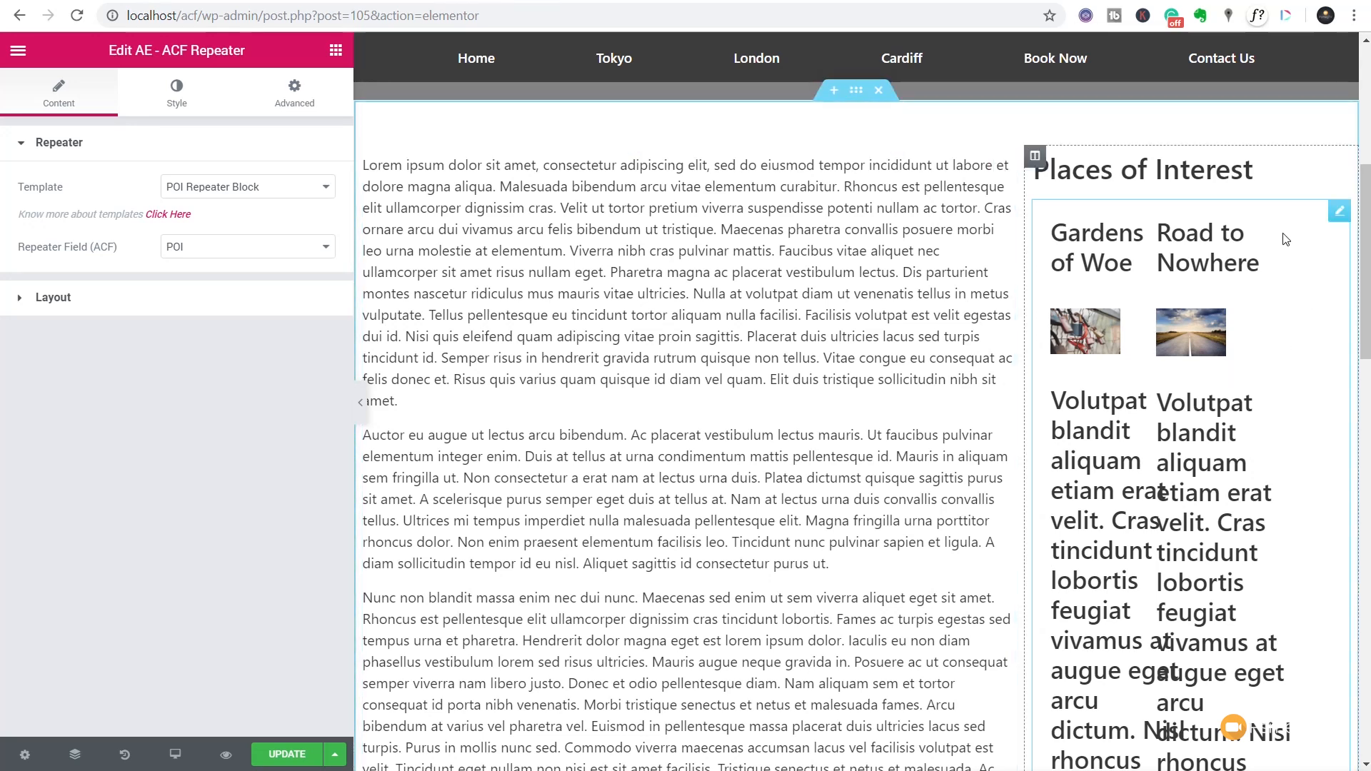
pyautogui.click(1338, 215)
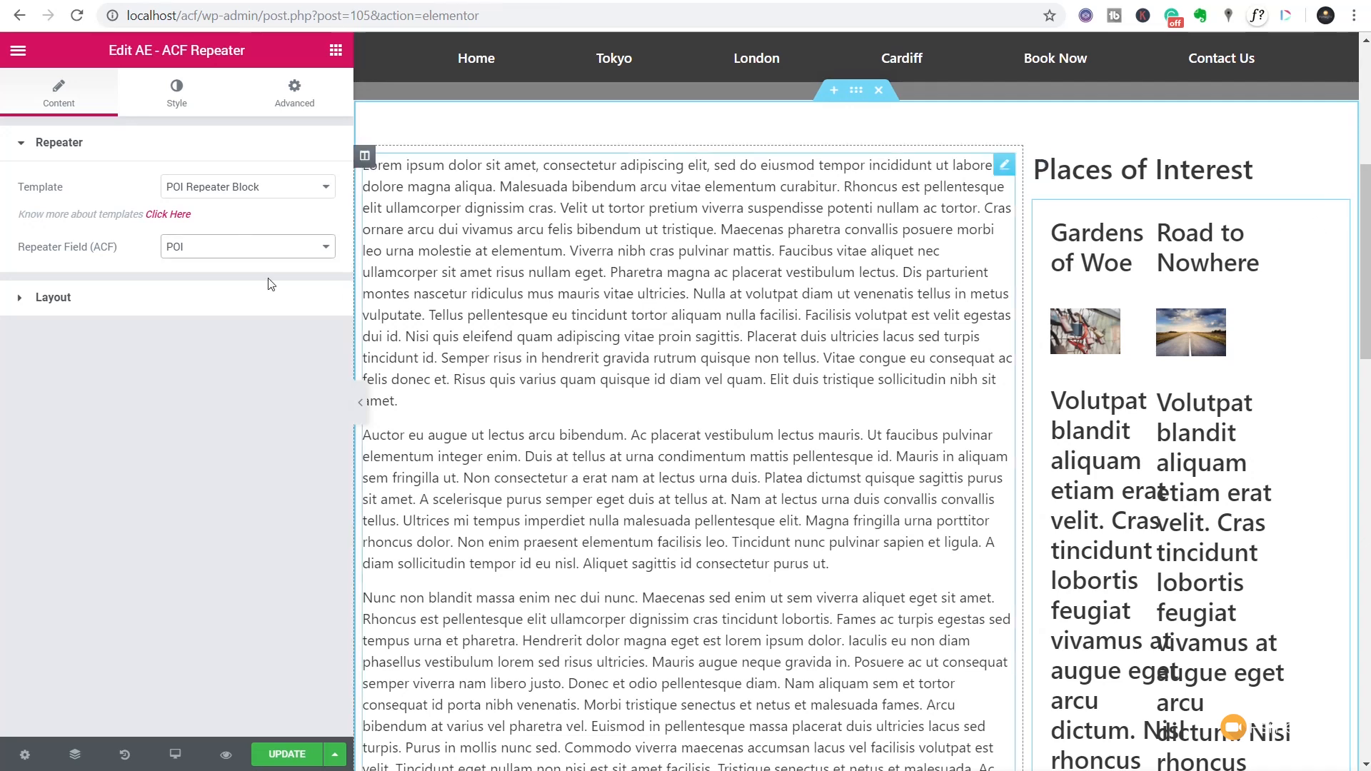
pyautogui.click(53, 297)
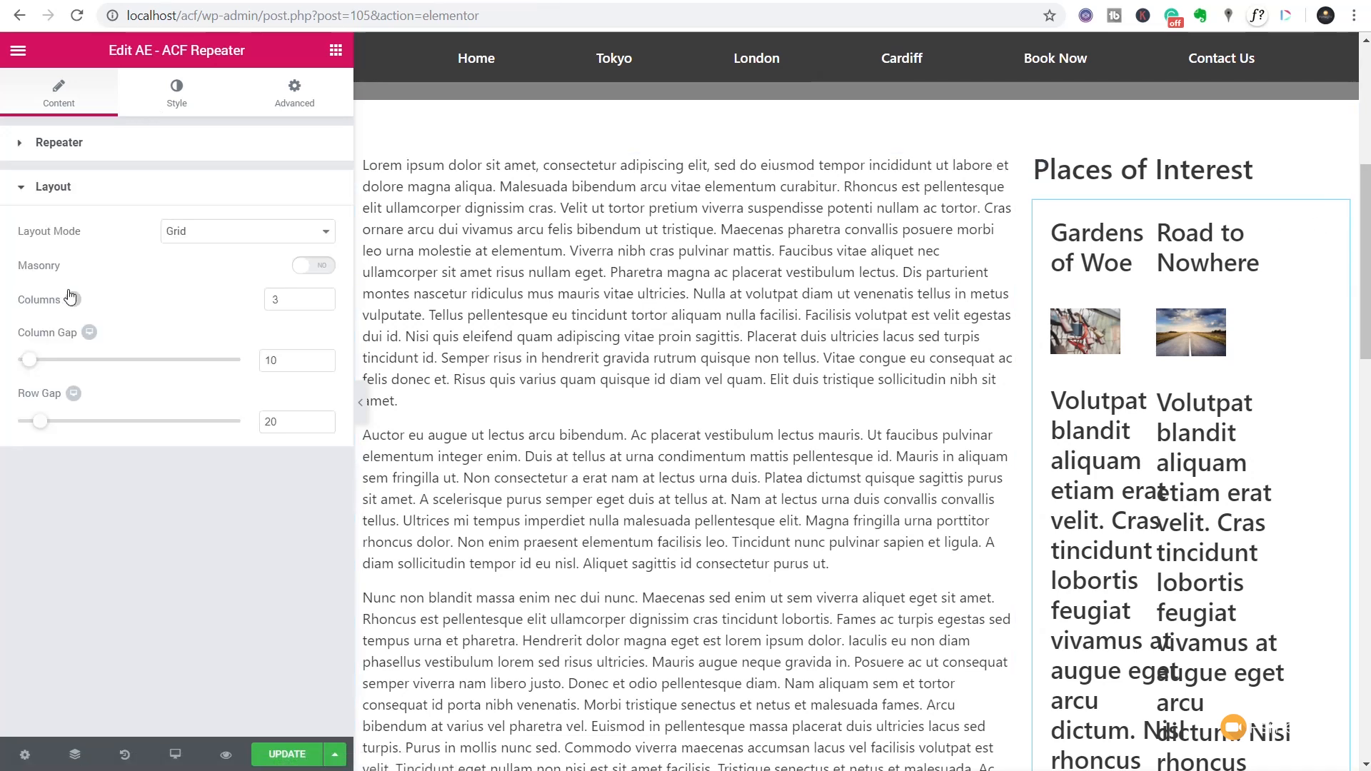
pyautogui.click(297, 235)
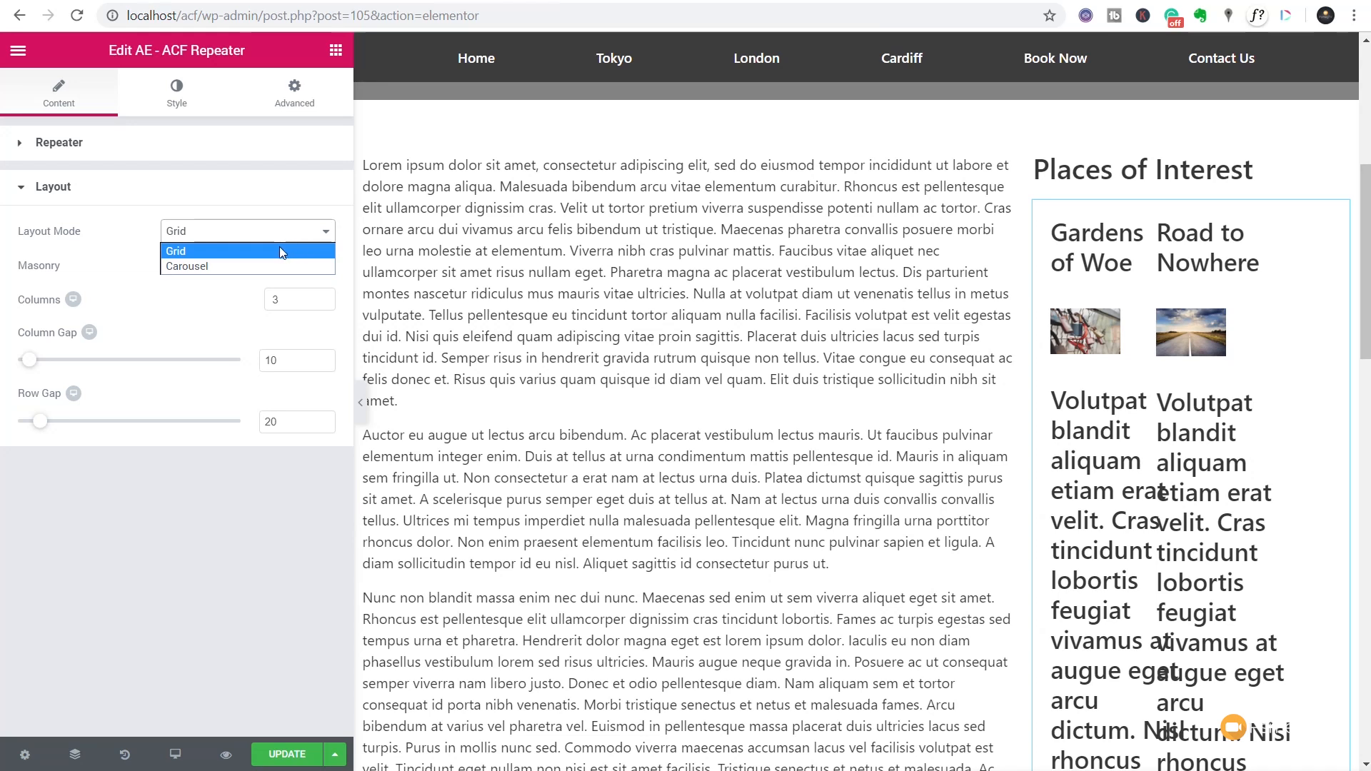
pyautogui.click(280, 250)
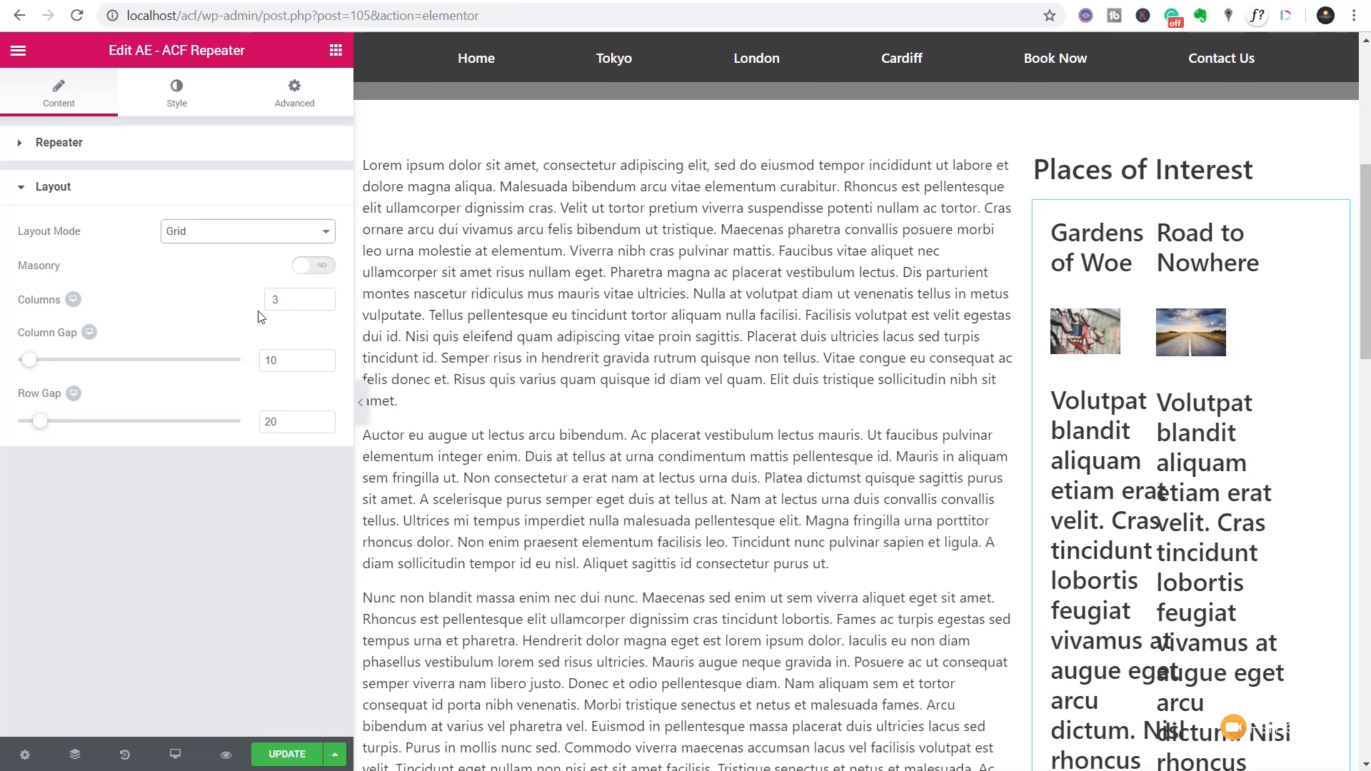
pyautogui.doubleClick(271, 299)
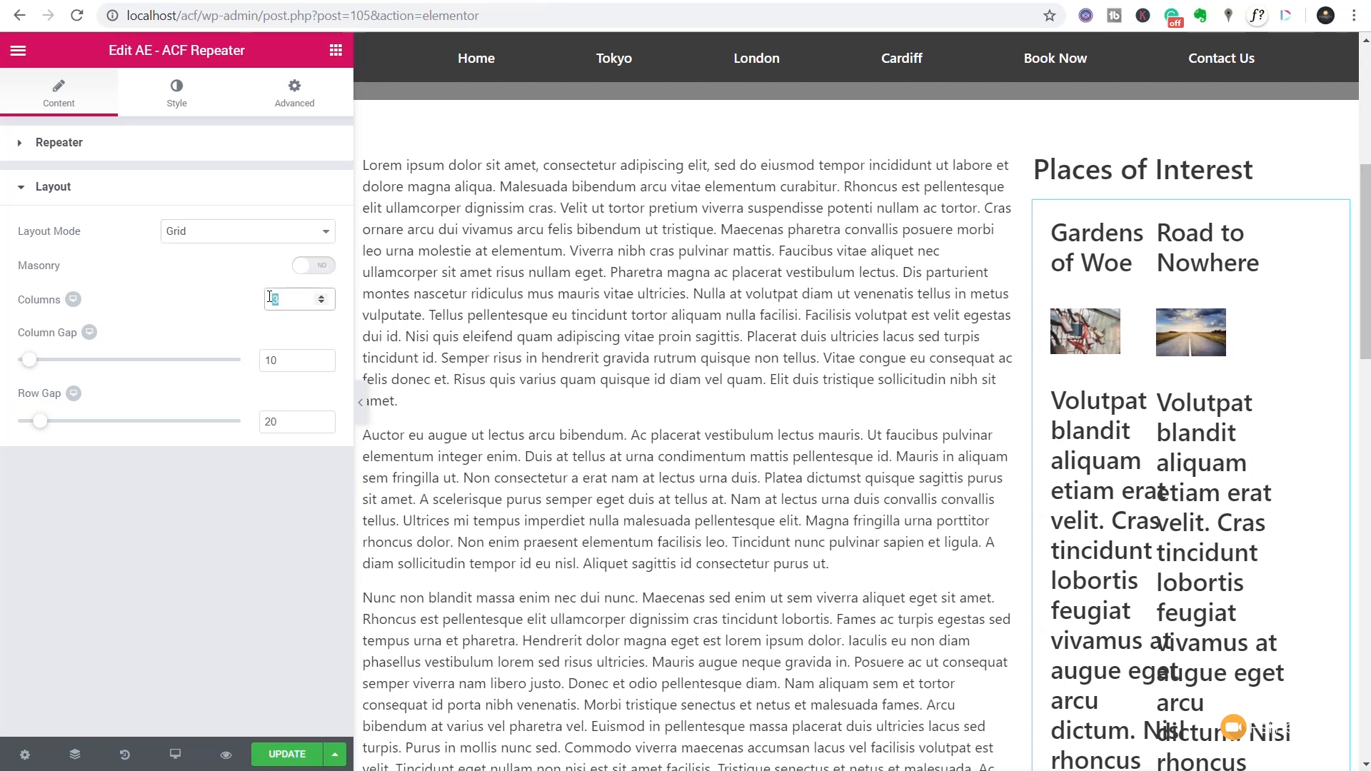
pyautogui.write('1')
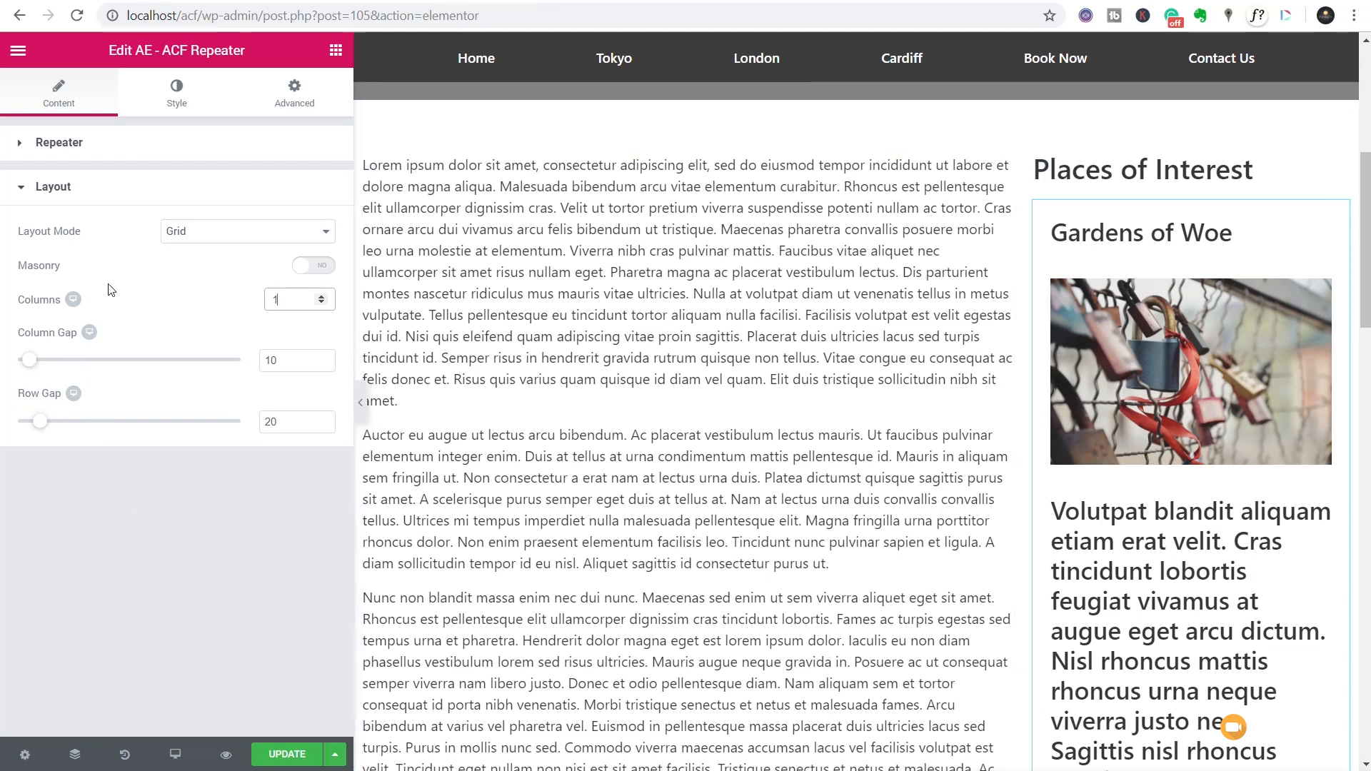
# Step: Look over the repeater's style options and the page layout, and update the template
pyautogui.click(163, 98)
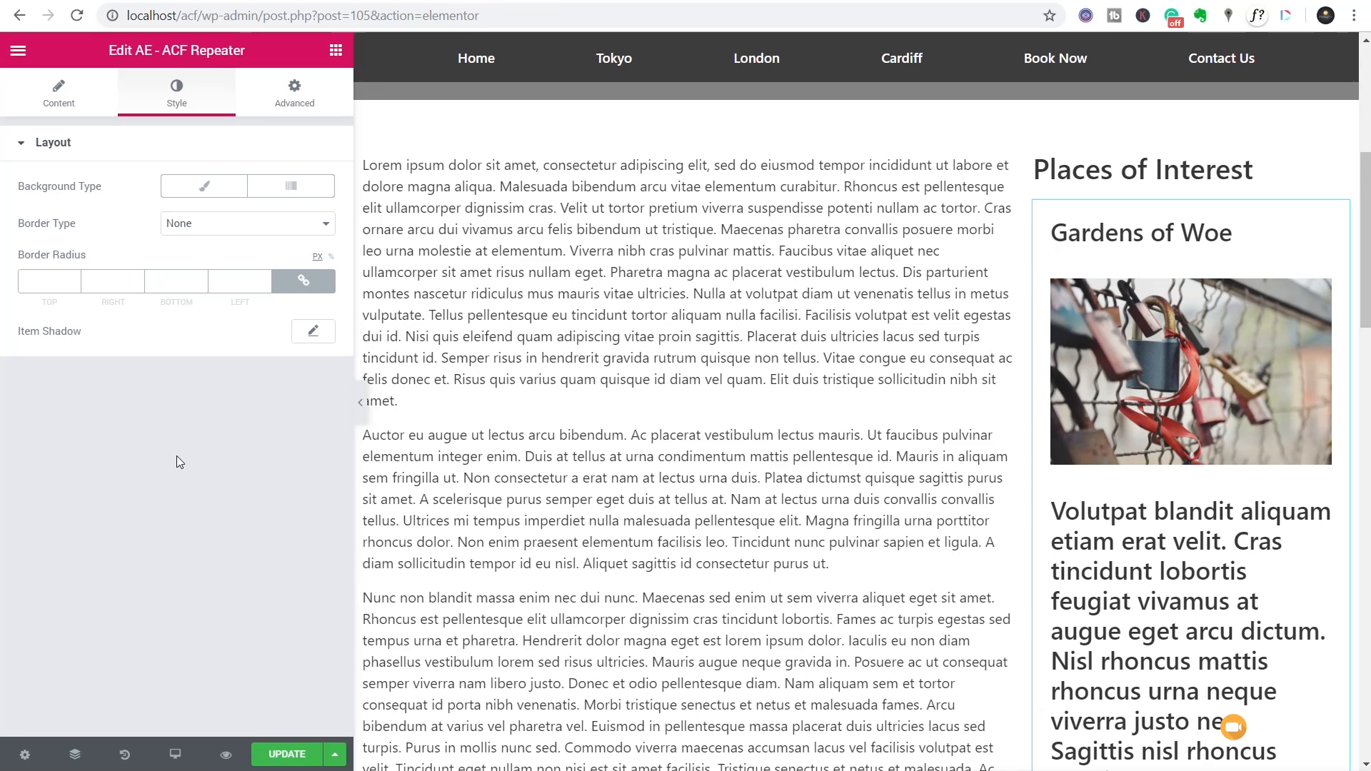
pyautogui.scroll(-3, 577, 518)
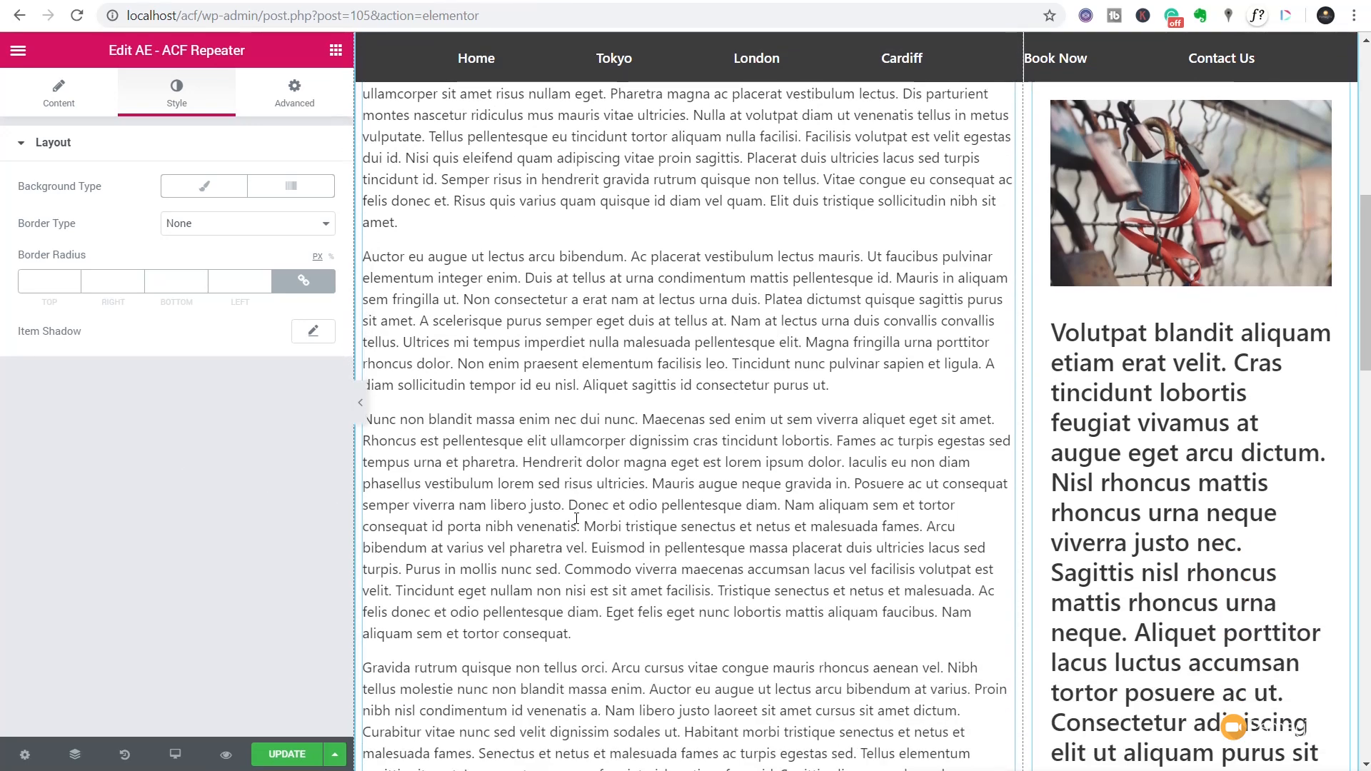
pyautogui.scroll(-15, 577, 518)
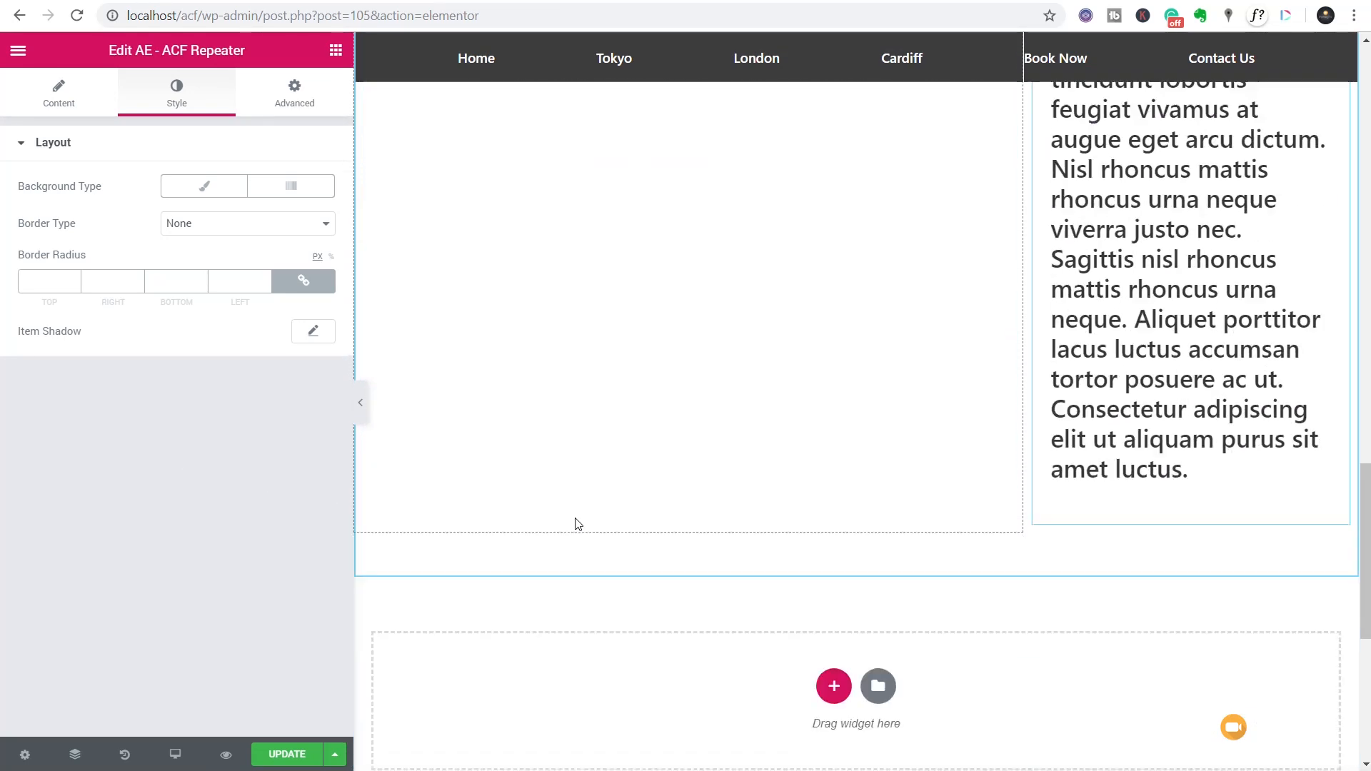
pyautogui.scroll(10, 577, 518)
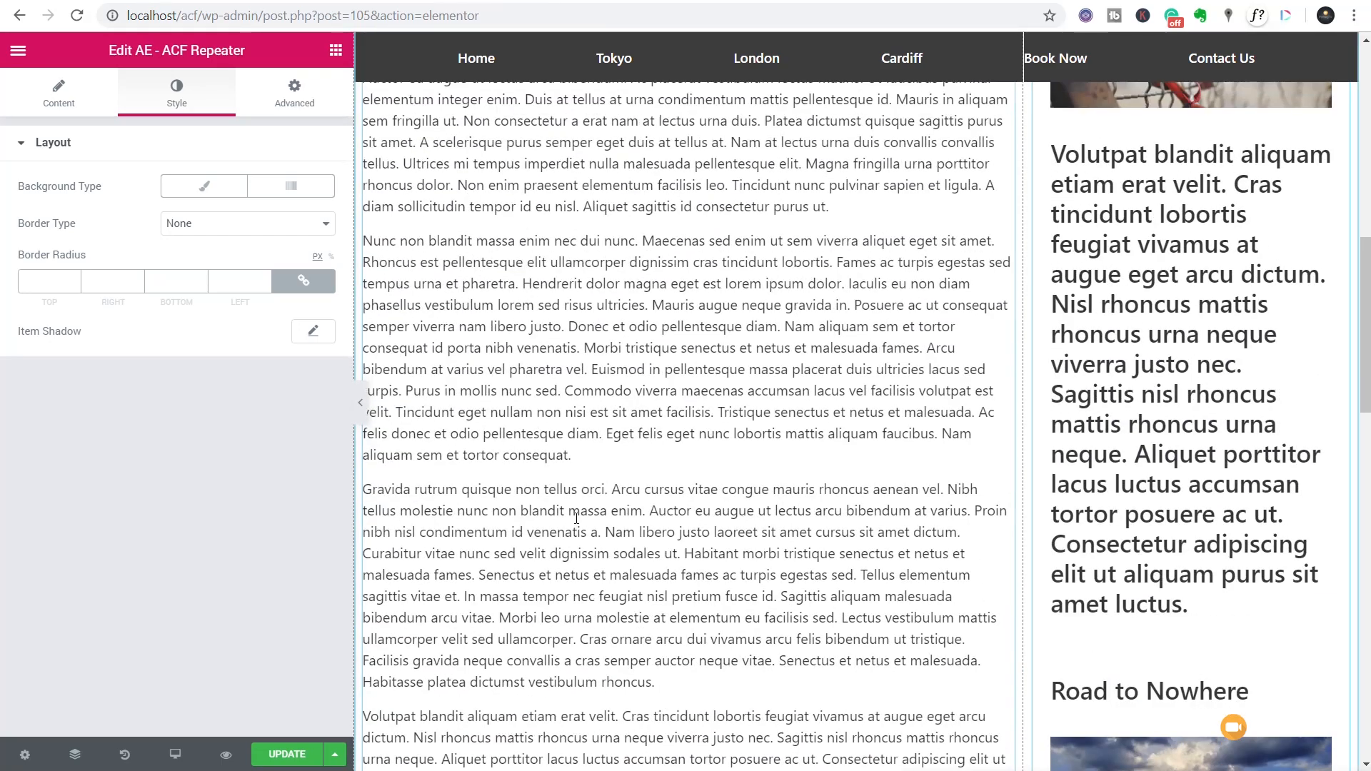
pyautogui.scroll(15, 576, 518)
pyautogui.click(287, 761)
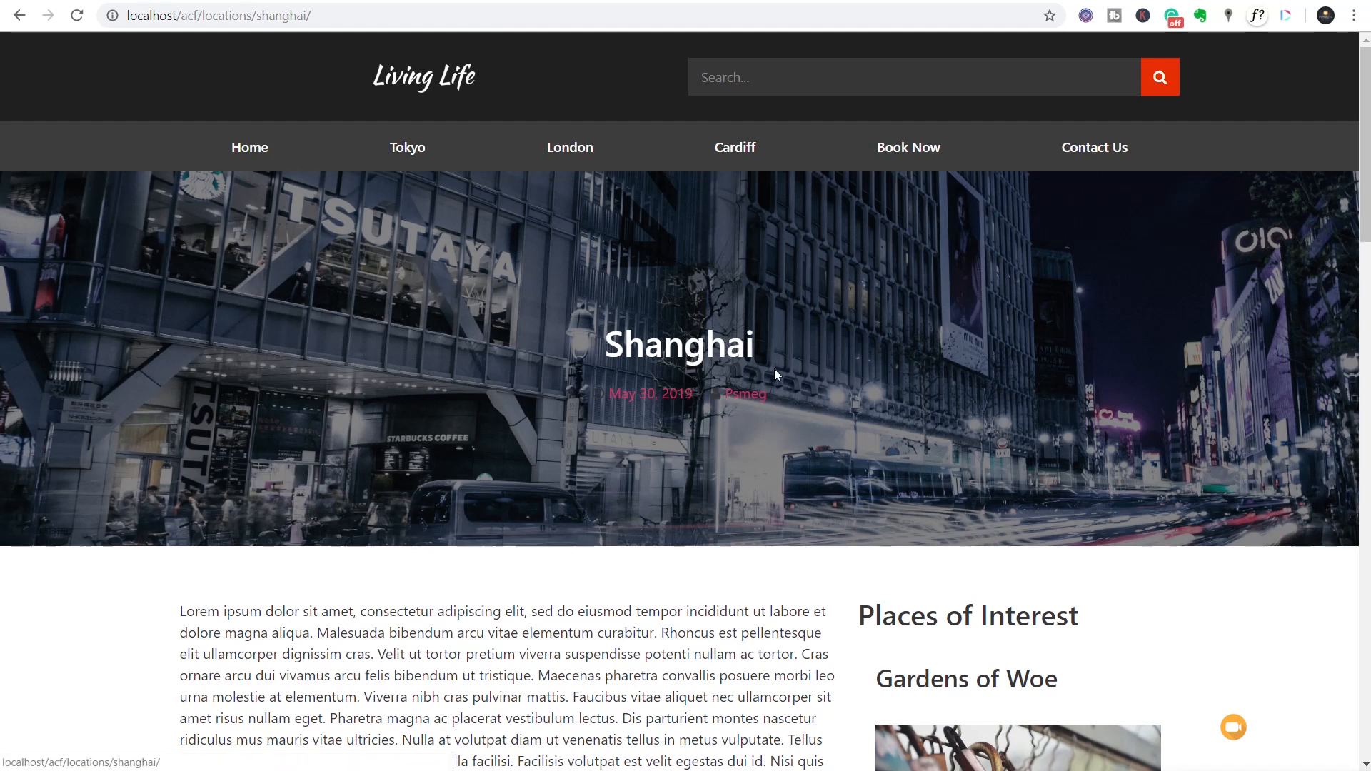
# Step: Review the live Shanghai location page, including its hero, post content and places of interest
pyautogui.moveTo(772, 391); pyautogui.dragTo(576, 460)
pyautogui.scroll(-4, 576, 460)
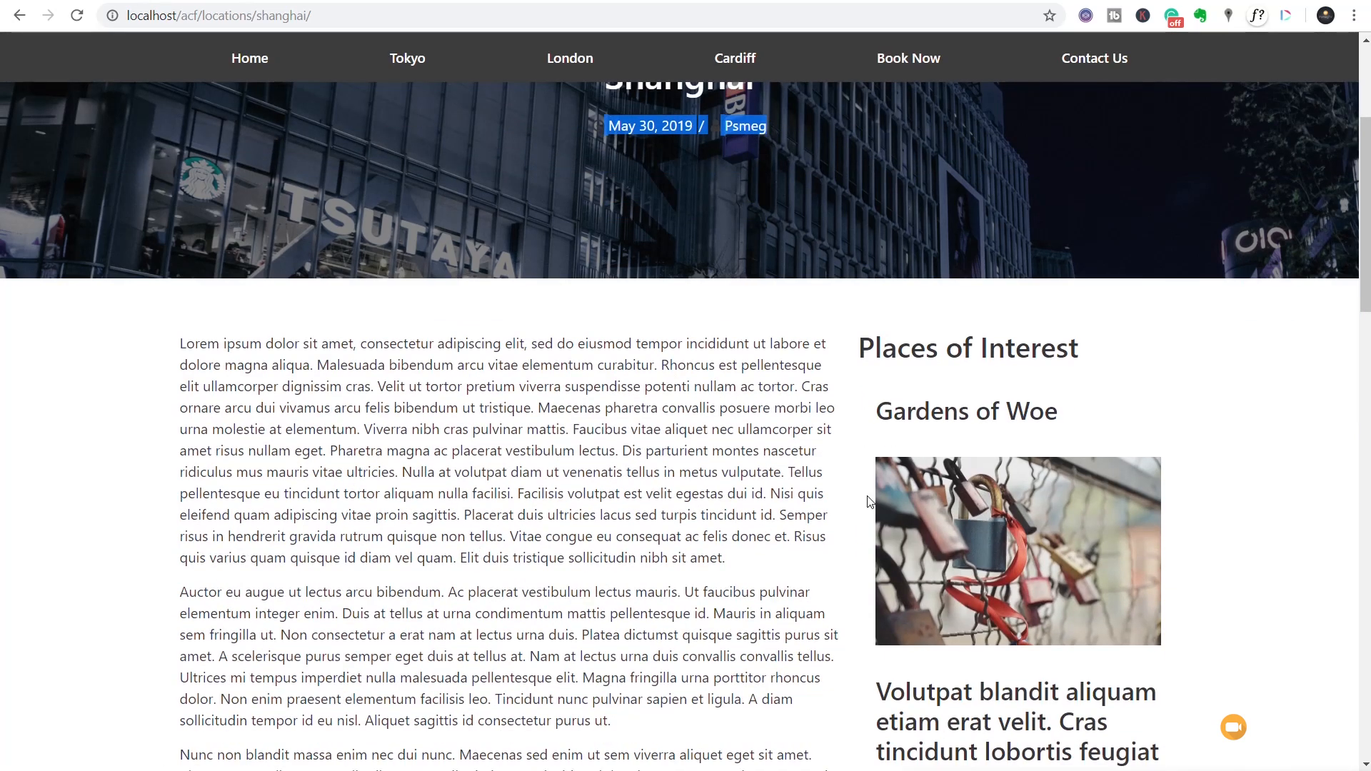
pyautogui.scroll(-15, 868, 501)
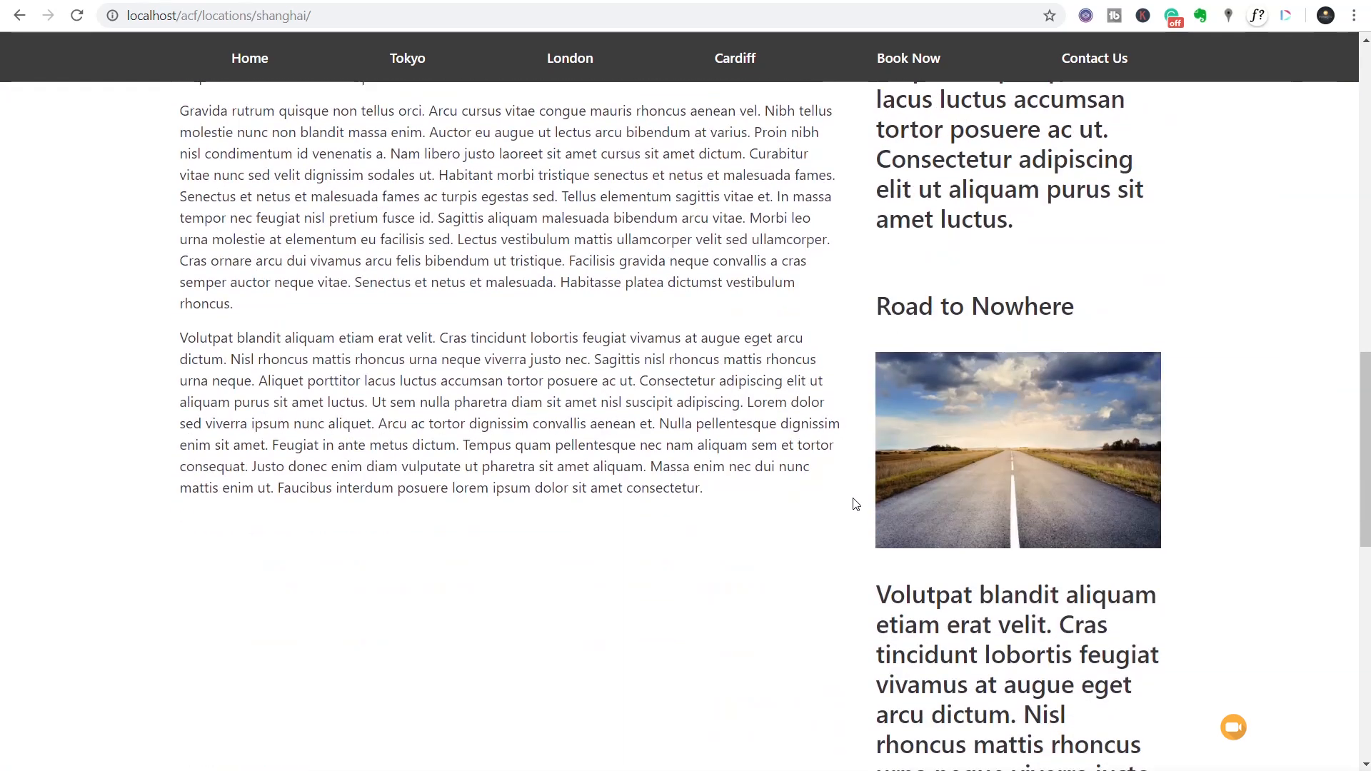
pyautogui.scroll(-4, 856, 504)
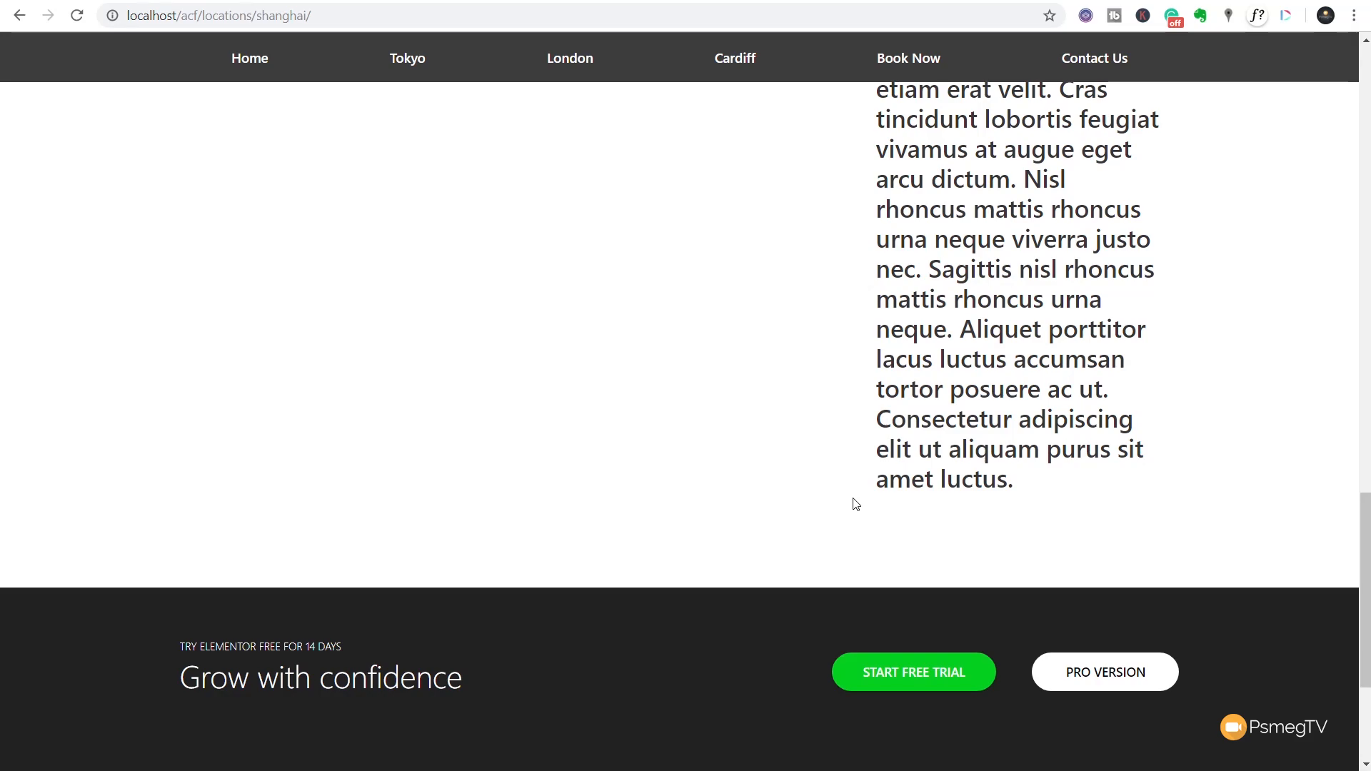
pyautogui.scroll(20, 849, 500)
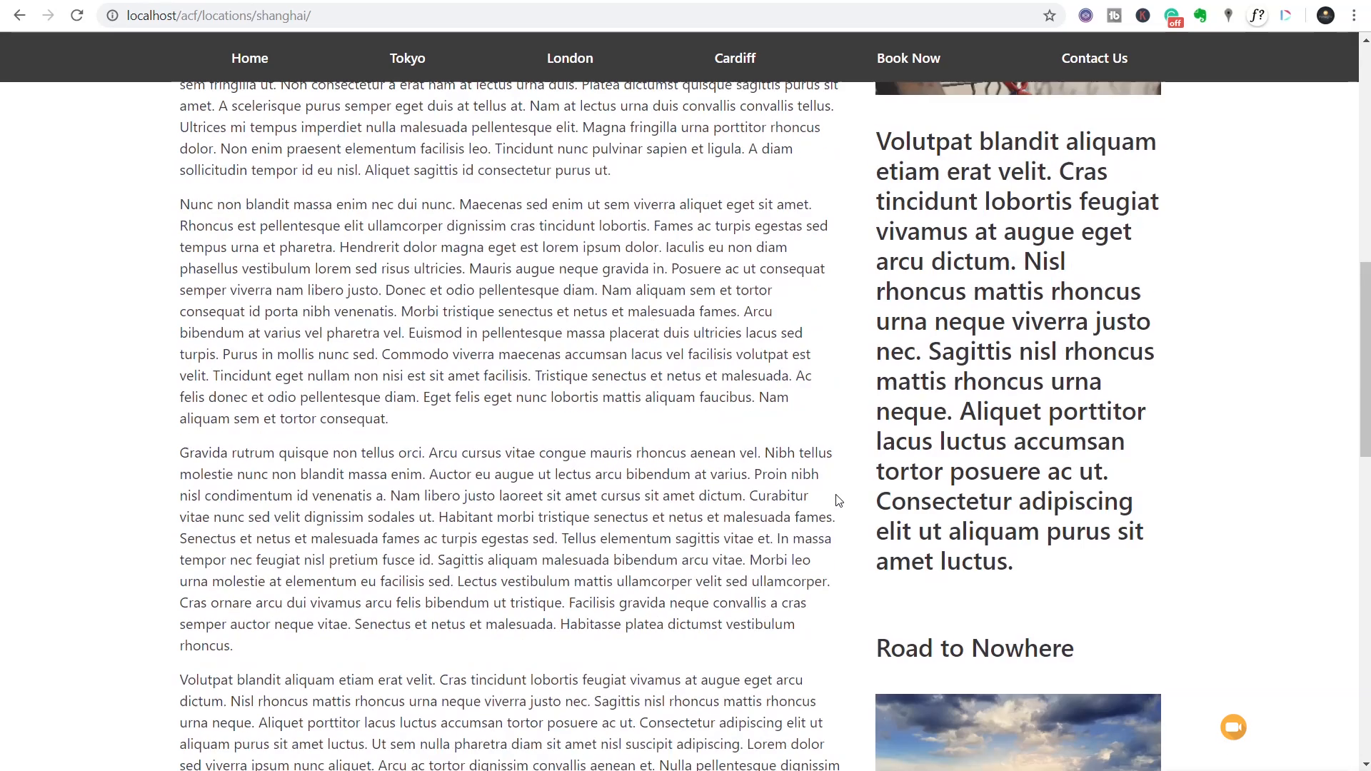
# Step: Reload the live Shanghai location page and review the styling of its hero, post content and places of interest
pyautogui.scroll(3, 820, 490)
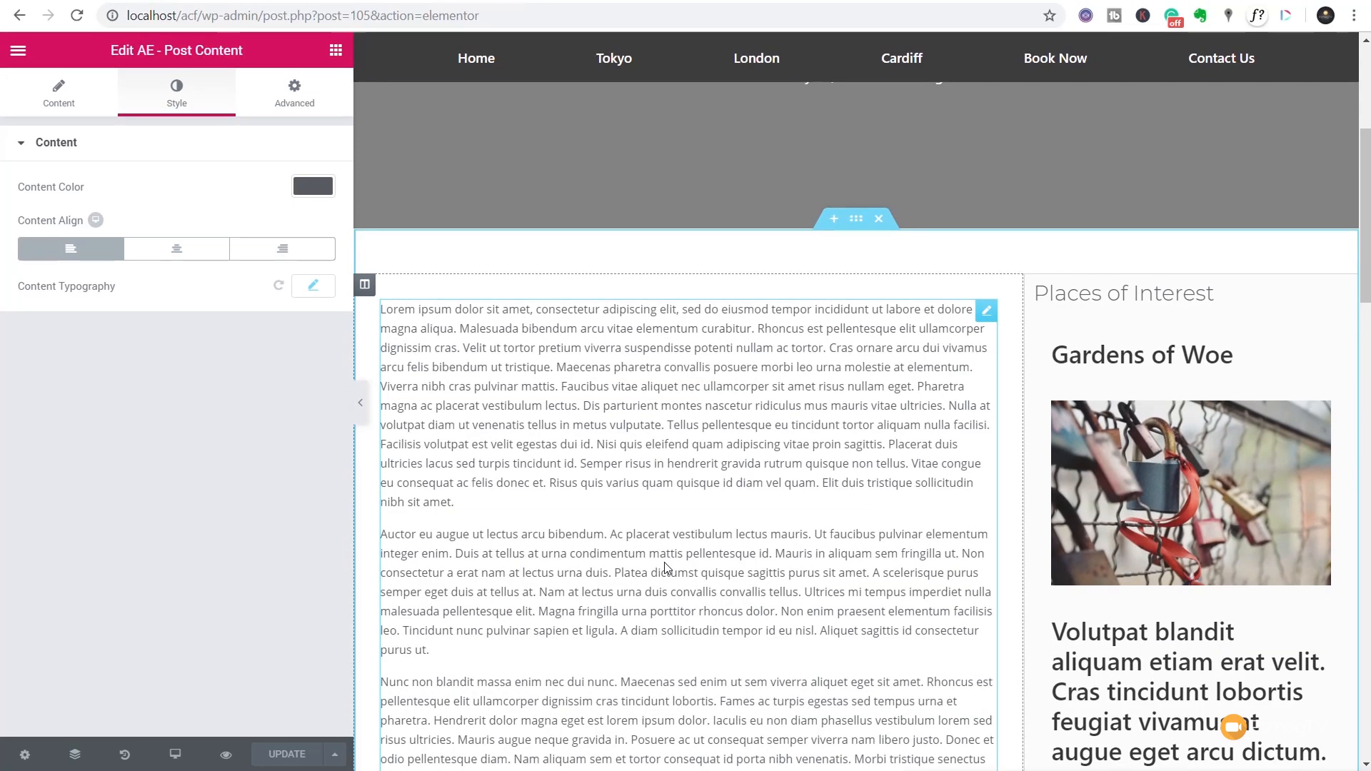
pyautogui.scroll(4, 663, 568)
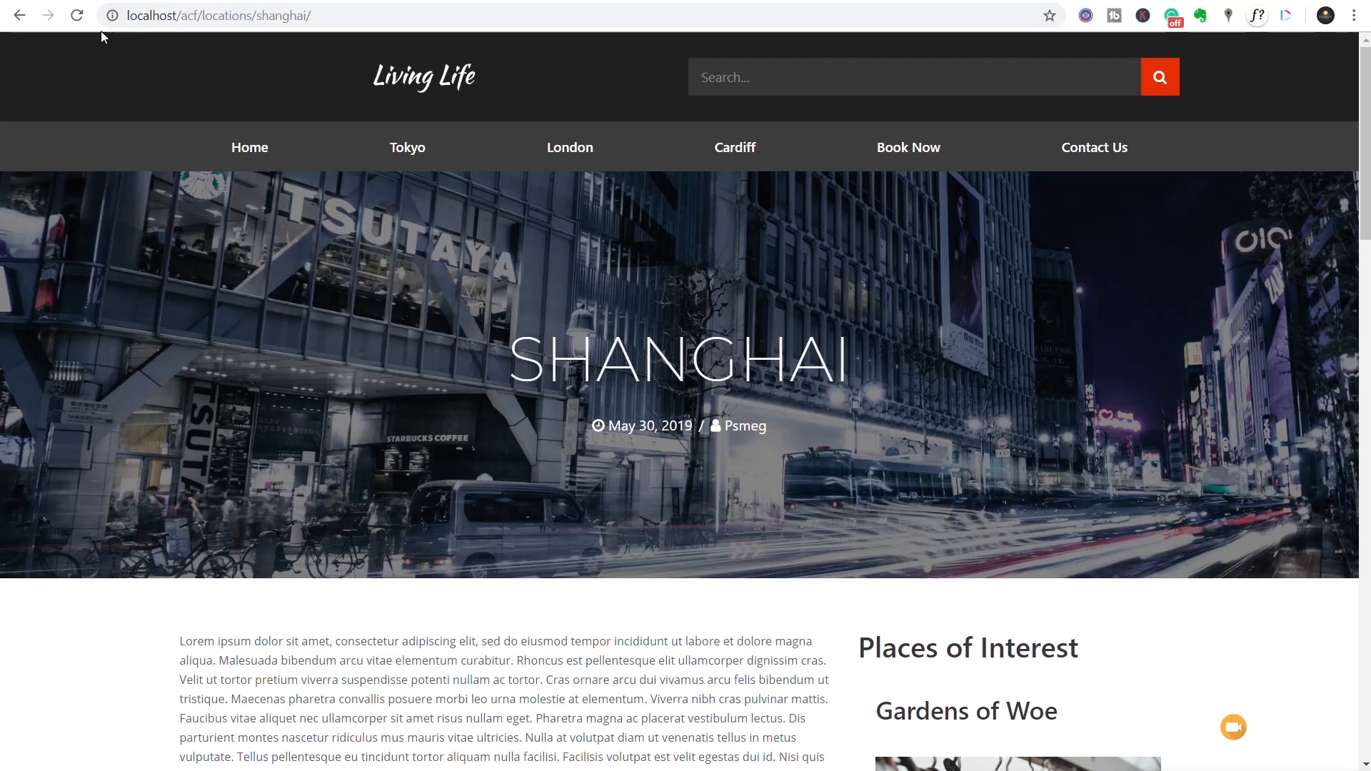
pyautogui.click(76, 15)
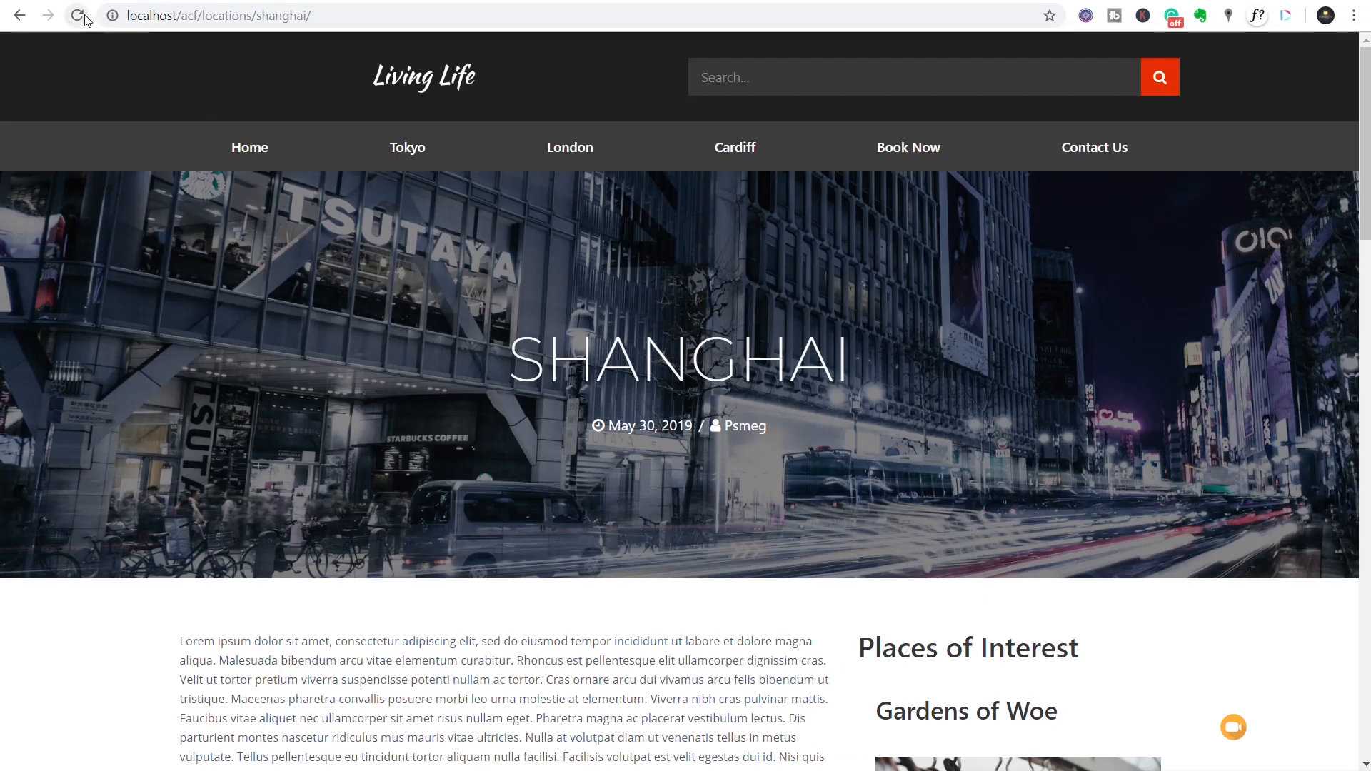
pyautogui.scroll(-5, 330, 547)
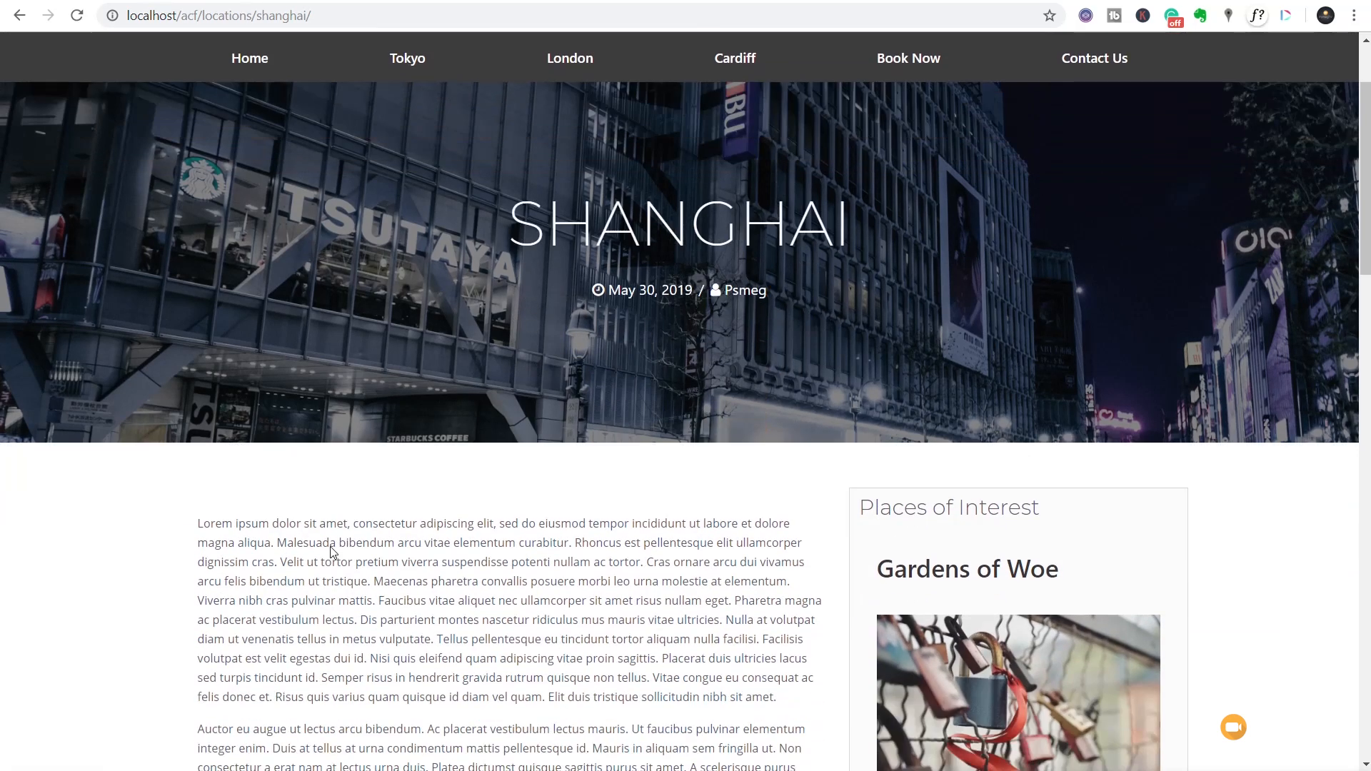
pyautogui.scroll(-3, 1125, 479)
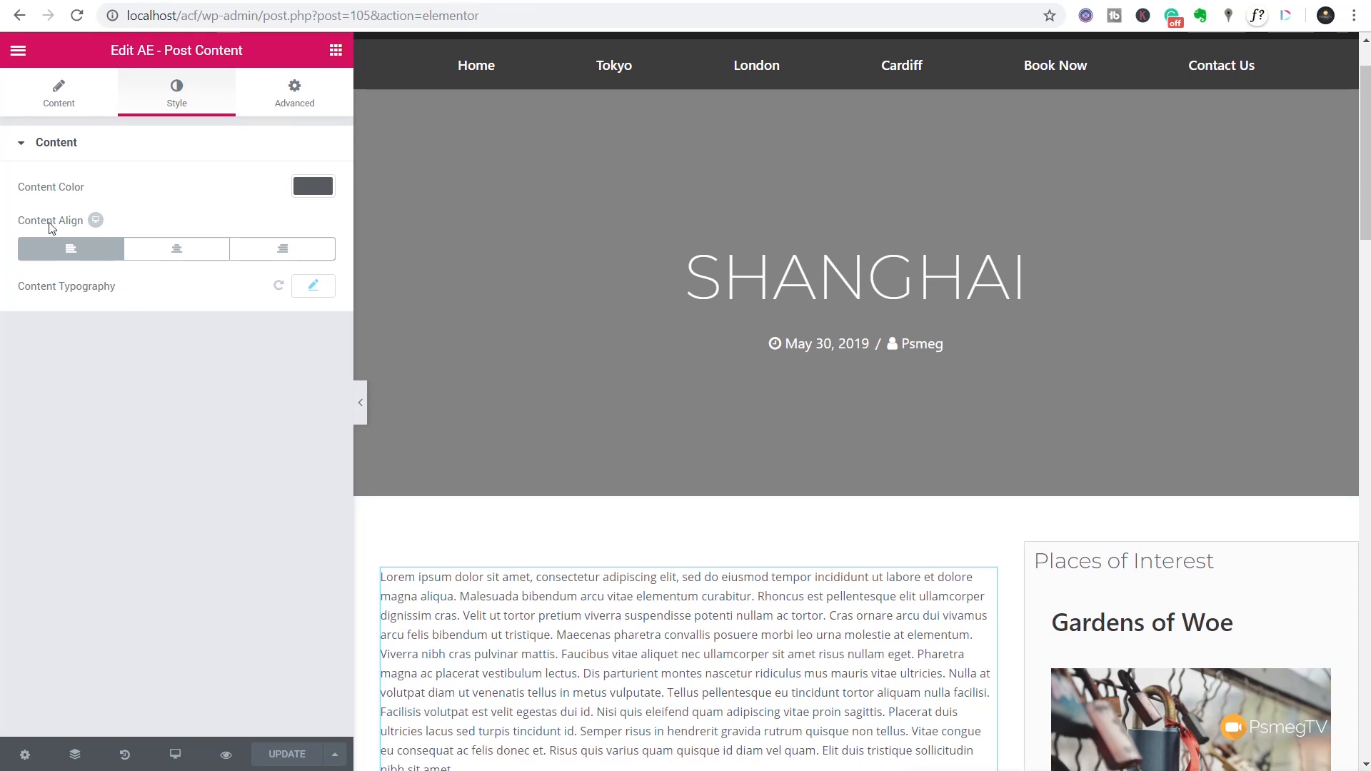
# Step: Leave the Location Single Template editor and open the POI Repeater Block template in Elementor from the AE Templates list
pyautogui.click(16, 62)
pyautogui.click(124, 515)
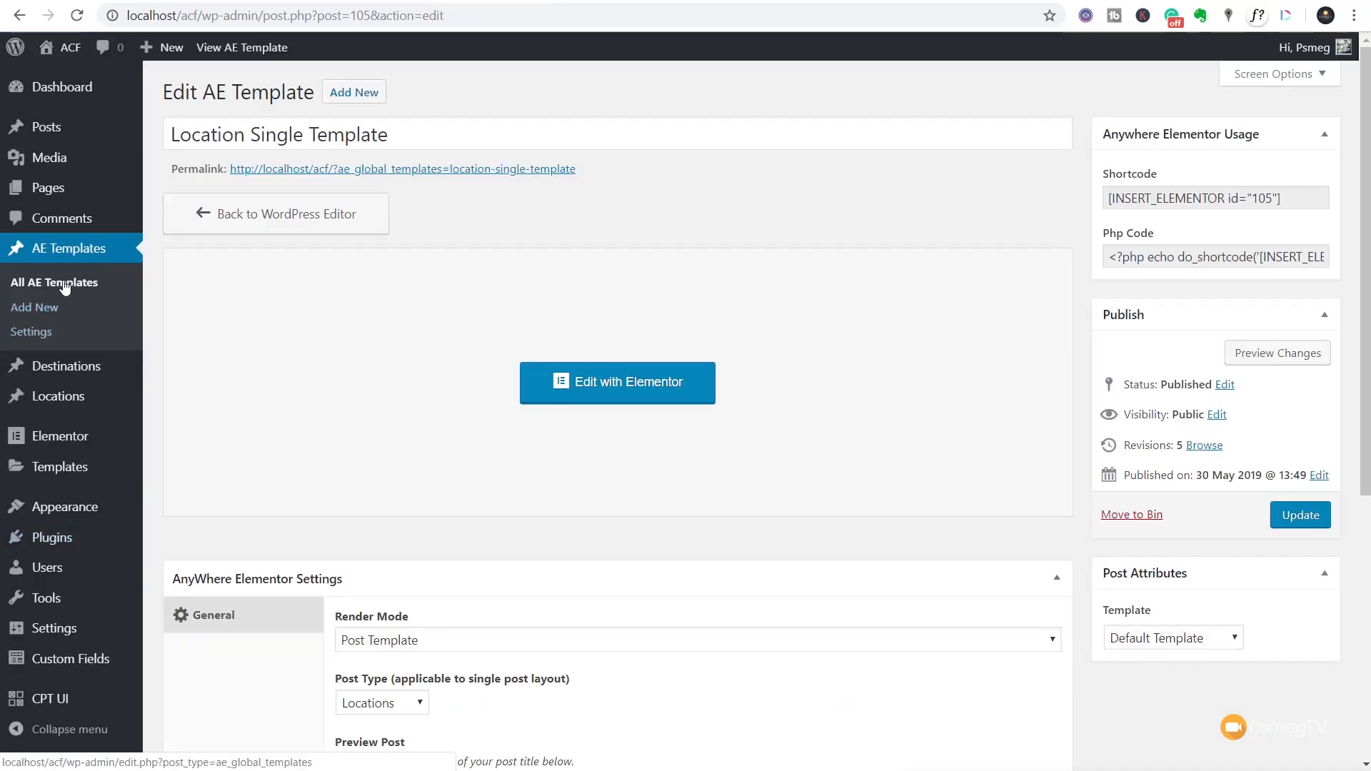
pyautogui.click(64, 285)
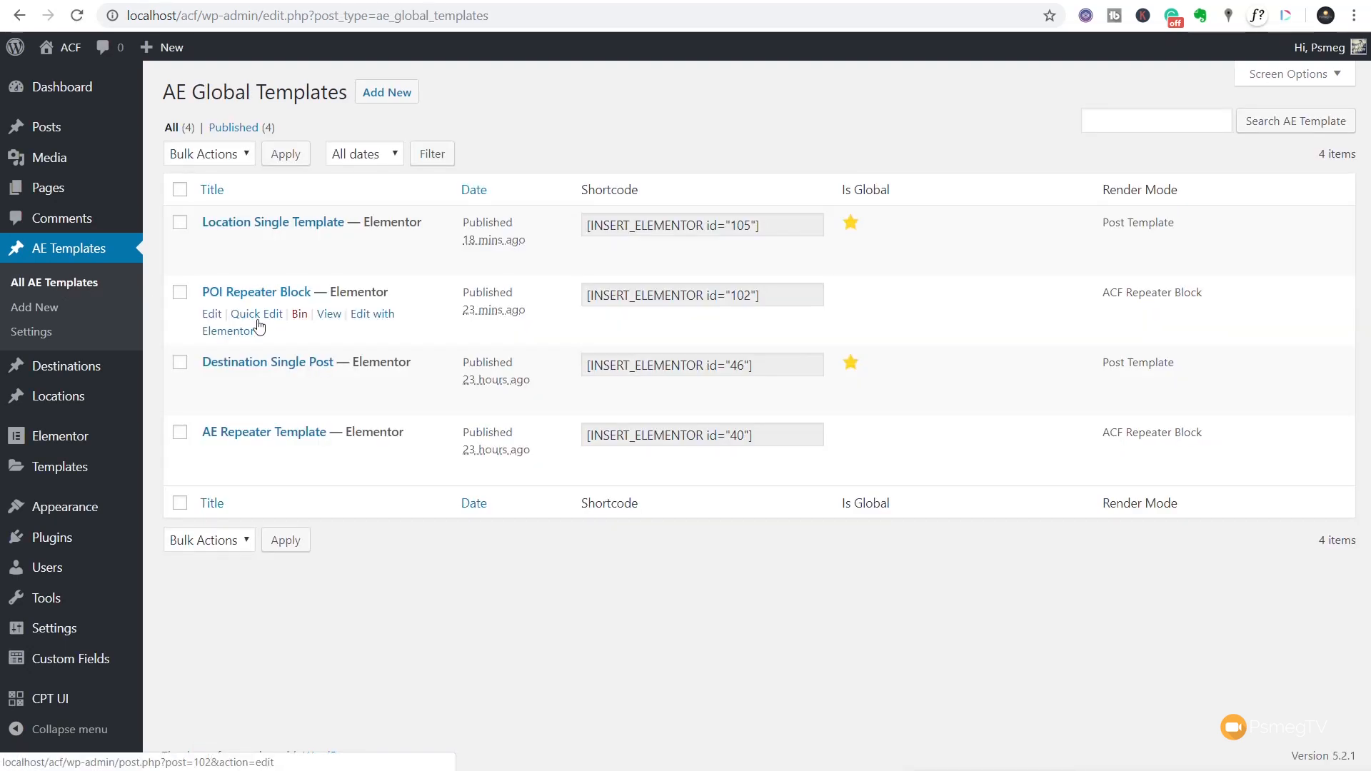
pyautogui.click(229, 334)
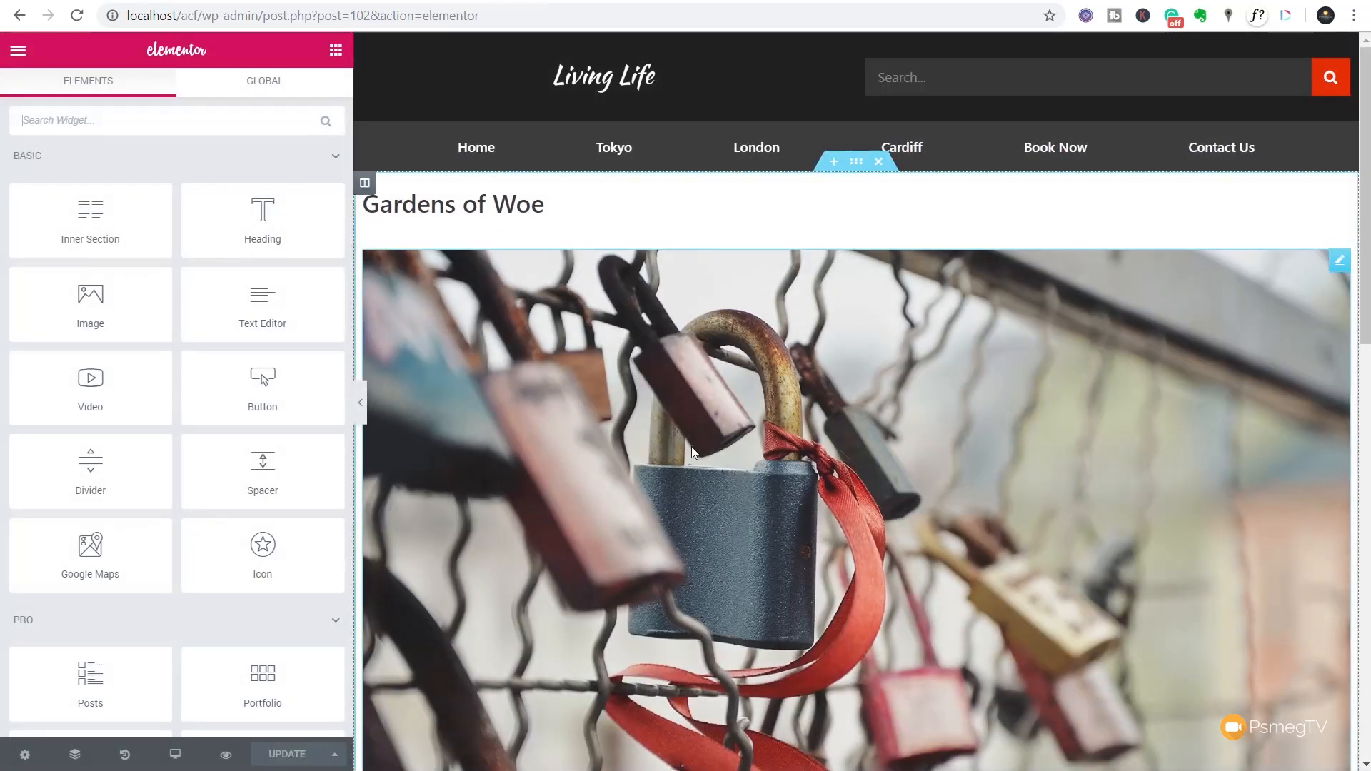
# Step: Set the text color of the poi_name custom field to the dark grey preset #54595f
pyautogui.click(514, 198)
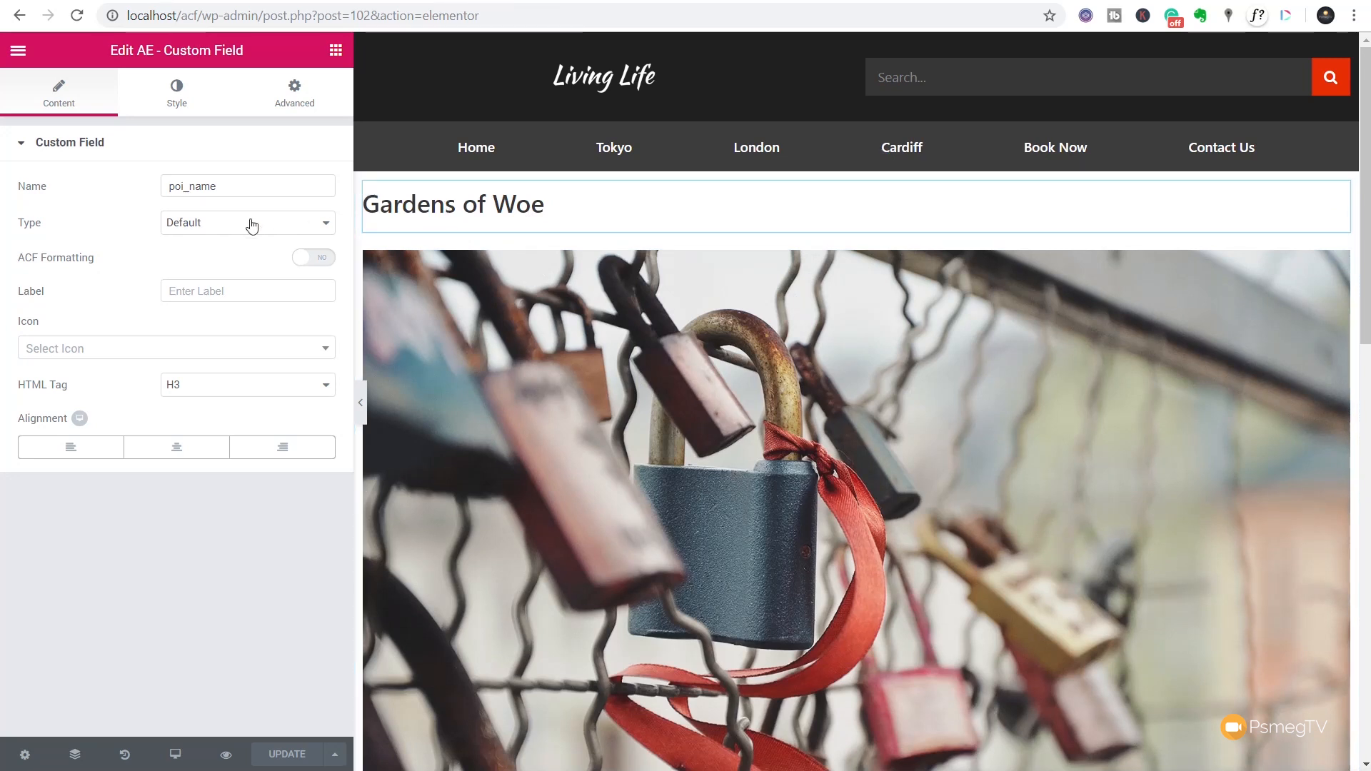
pyautogui.click(168, 102)
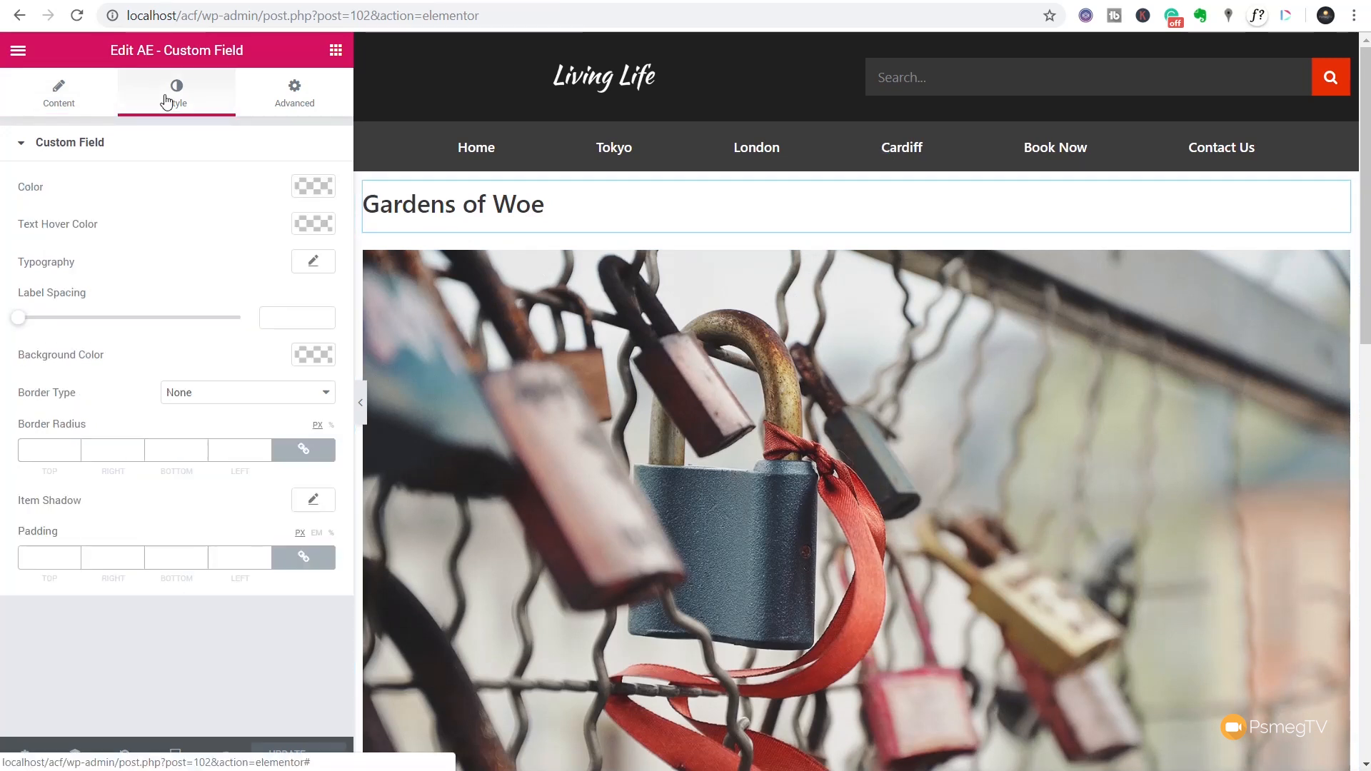
pyautogui.click(312, 187)
pyautogui.click(136, 398)
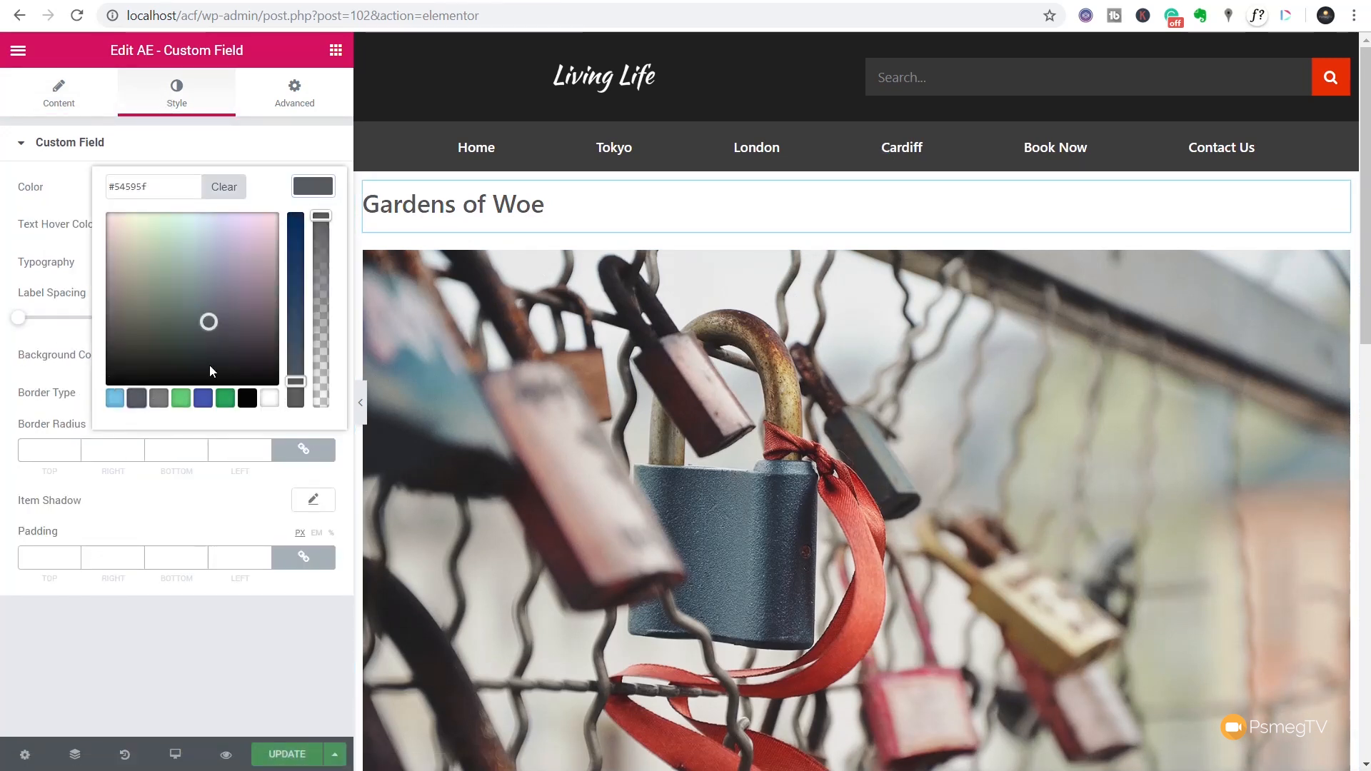
pyautogui.click(321, 191)
# Step: Set the poi_name field's typography to Montserrat, size 18 px, weight 300
pyautogui.click(312, 263)
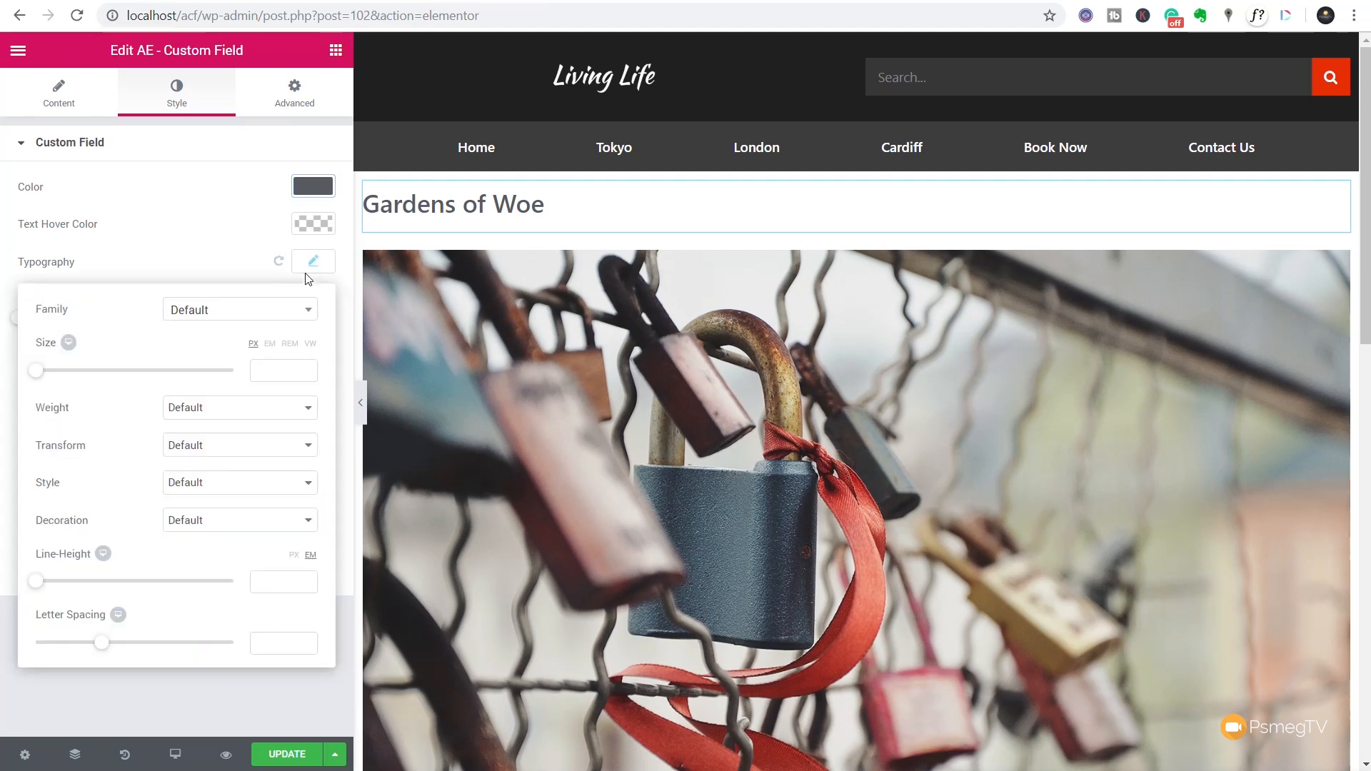
pyautogui.click(231, 312)
pyautogui.write('mont')
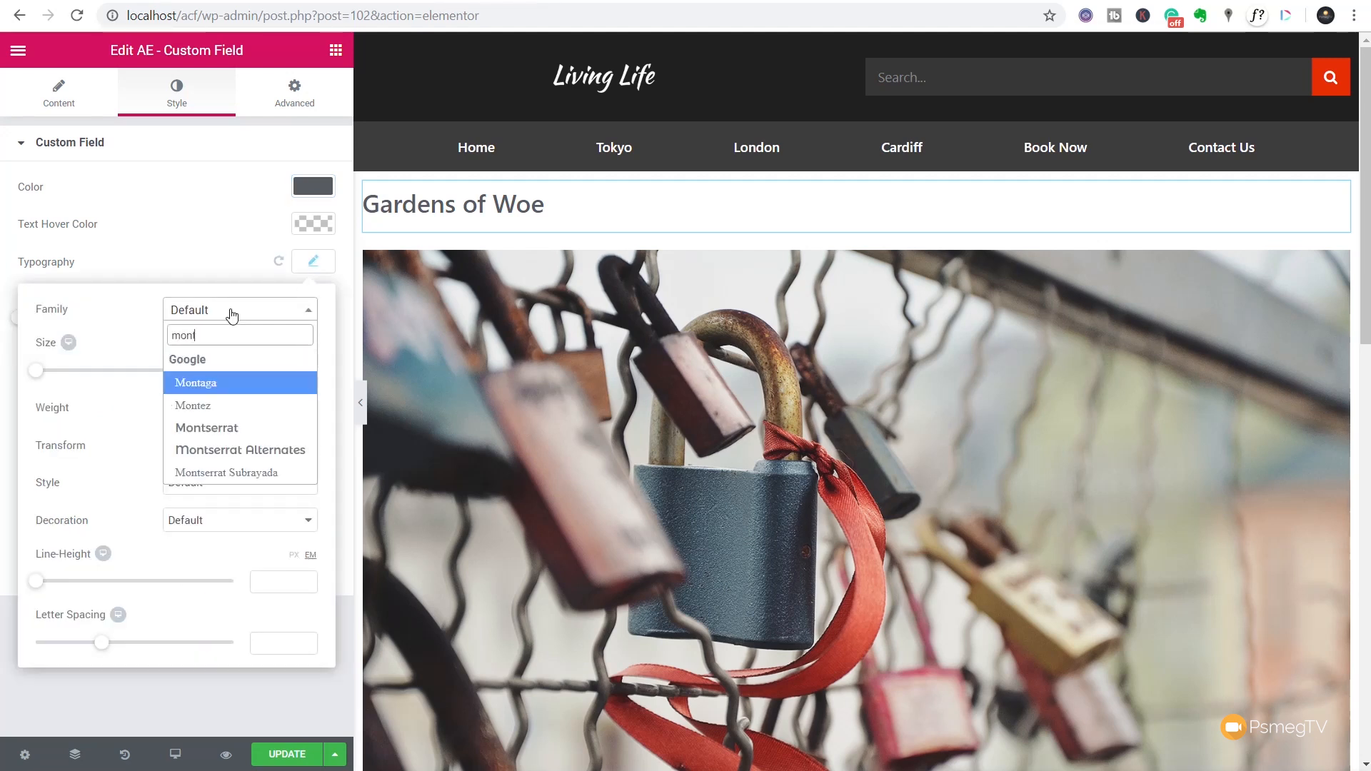
pyautogui.click(222, 429)
pyautogui.moveTo(31, 376); pyautogui.dragTo(52, 377)
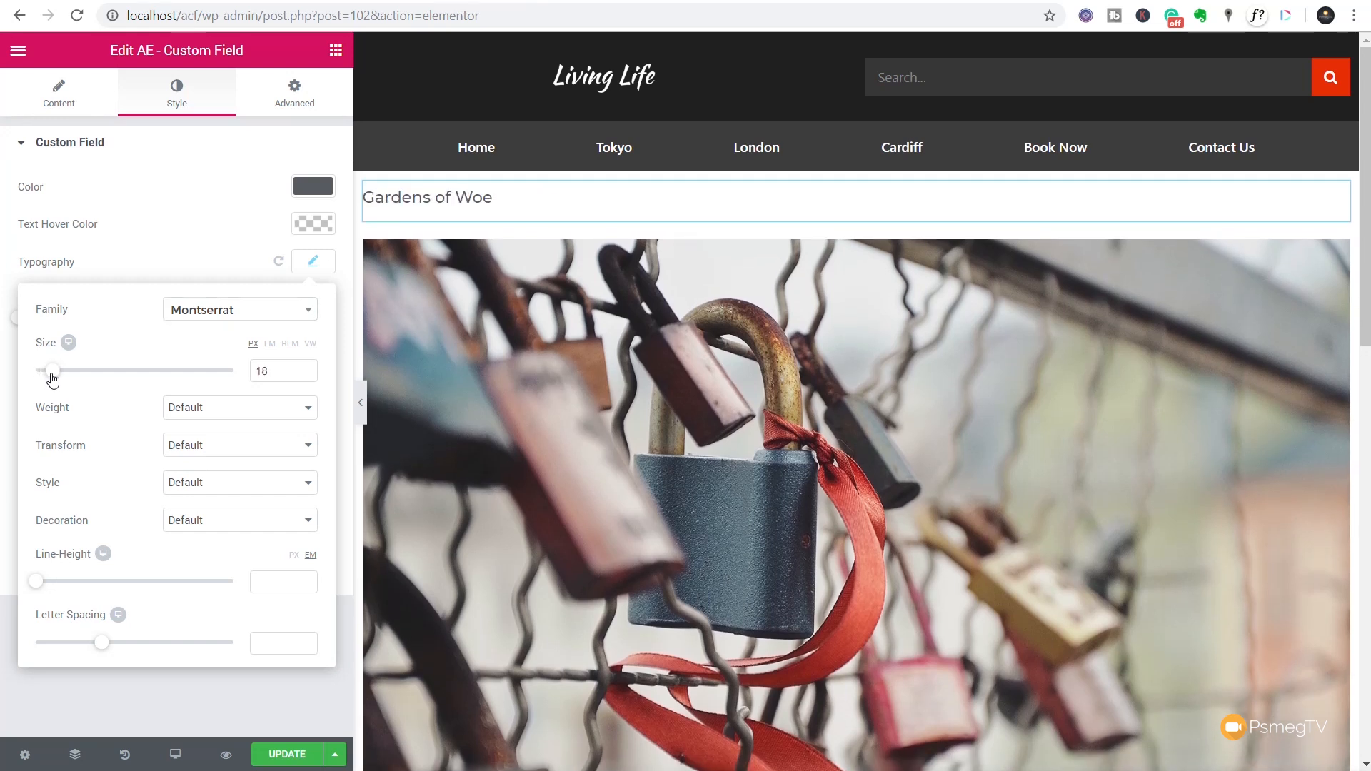
pyautogui.click(260, 407)
pyautogui.click(222, 458)
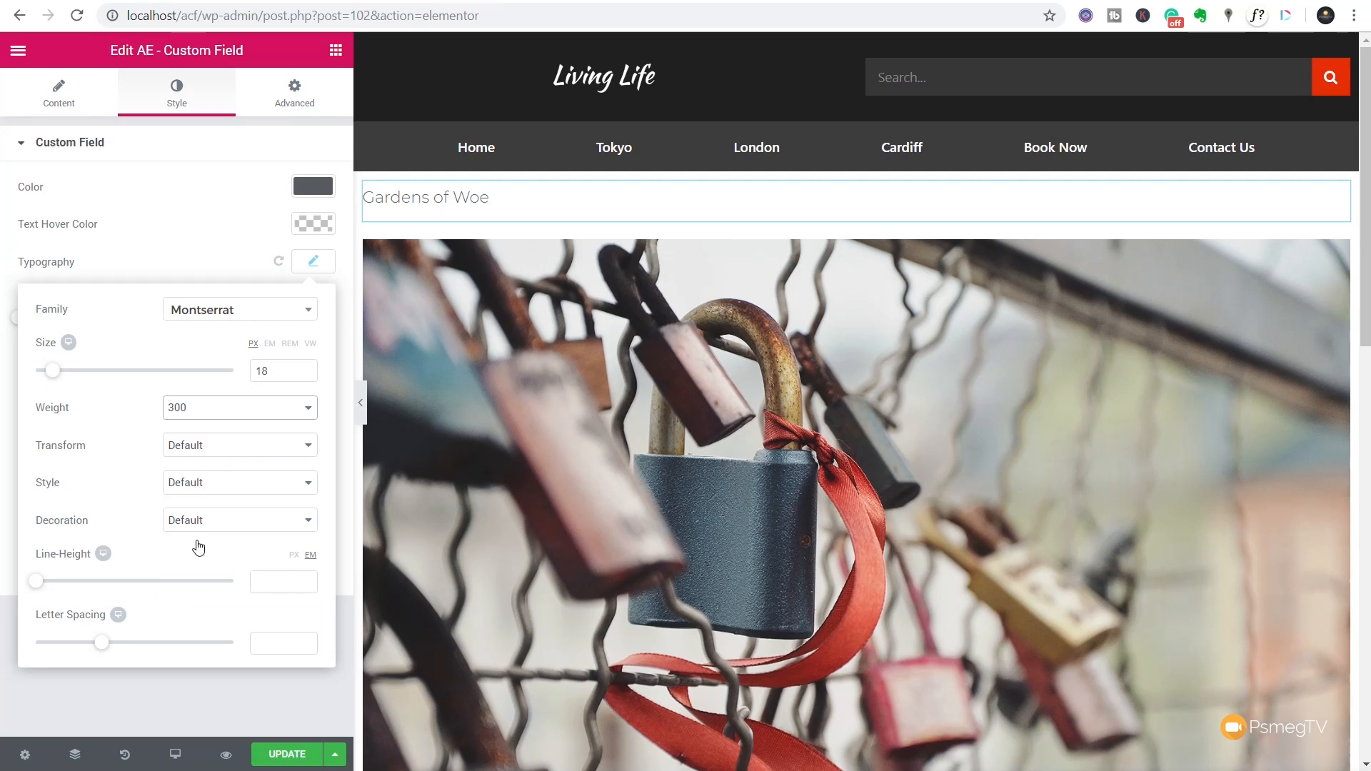
pyautogui.click(138, 712)
# Step: Set the text color of the poi_description custom field below the image to the mid-grey preset
pyautogui.scroll(-5, 955, 499)
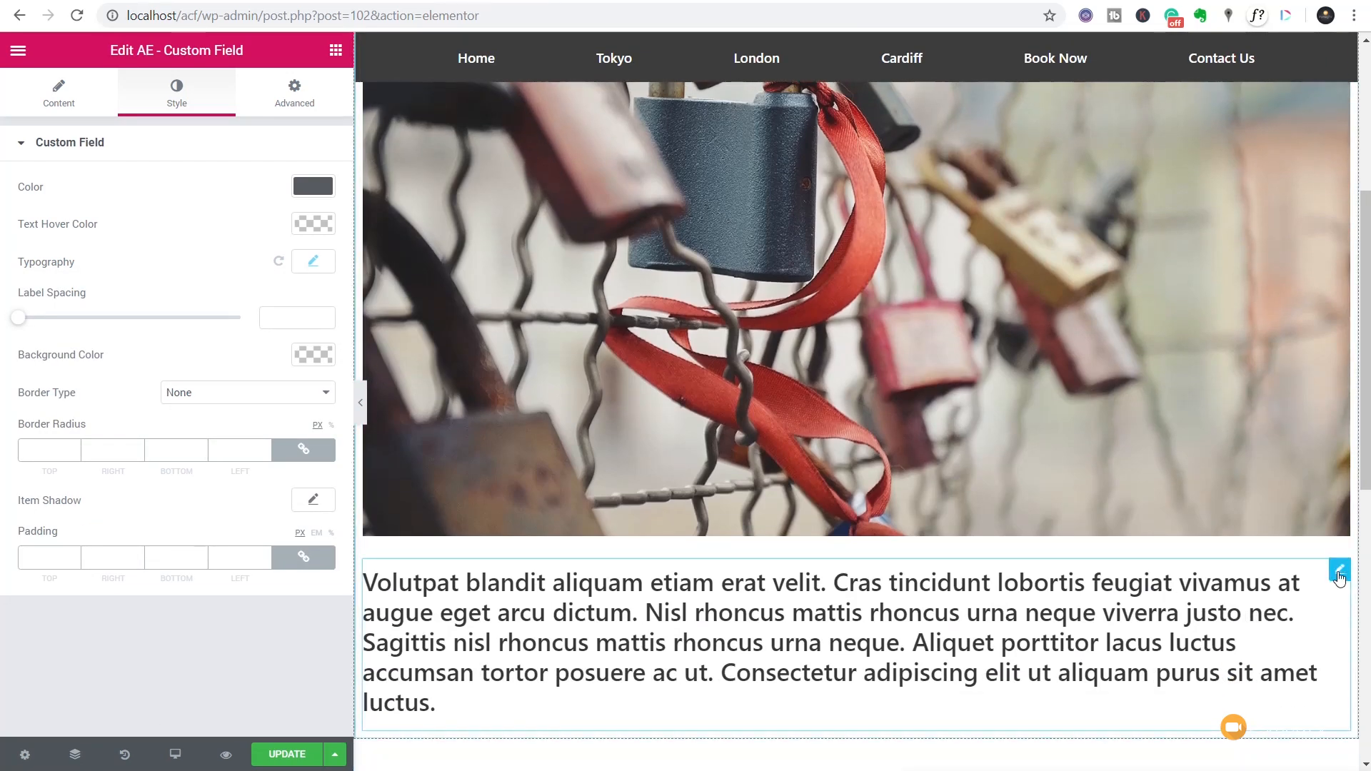
pyautogui.click(1133, 587)
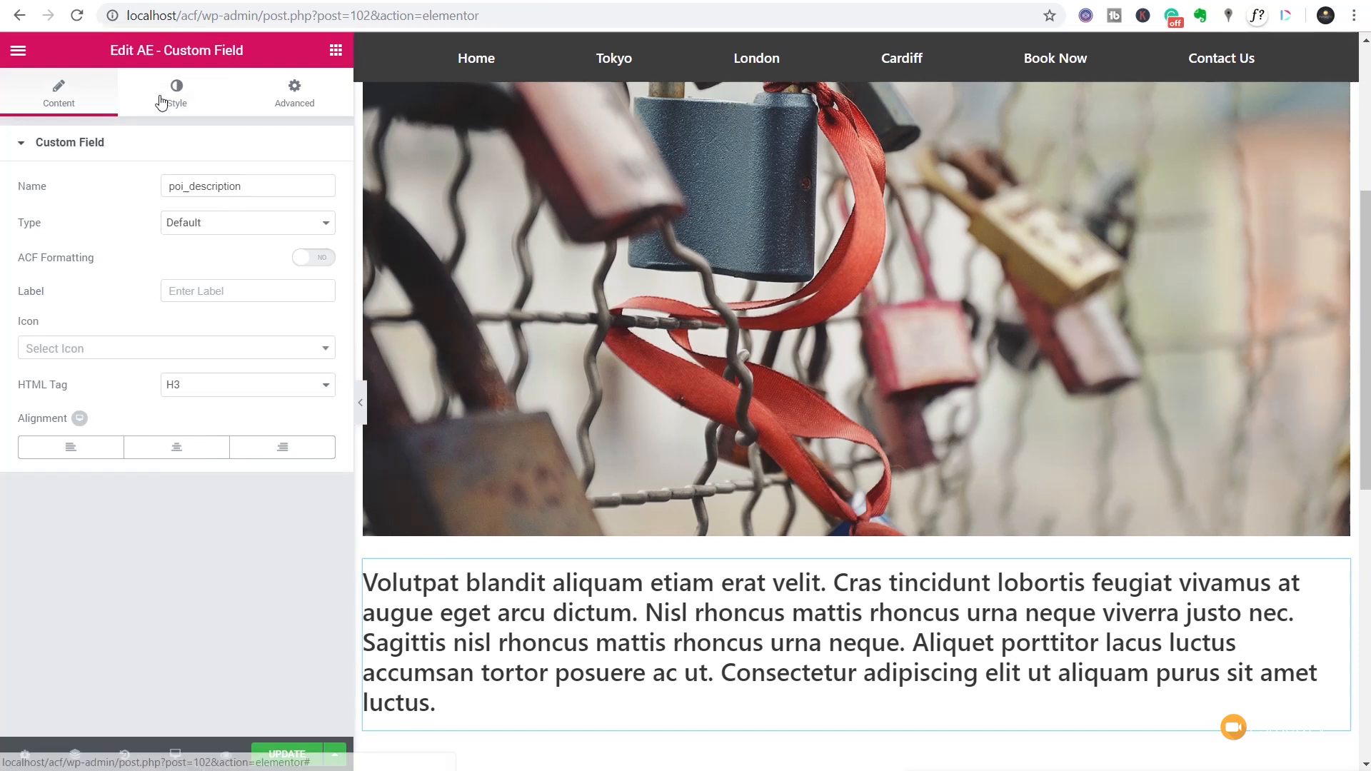
pyautogui.click(176, 94)
pyautogui.click(313, 187)
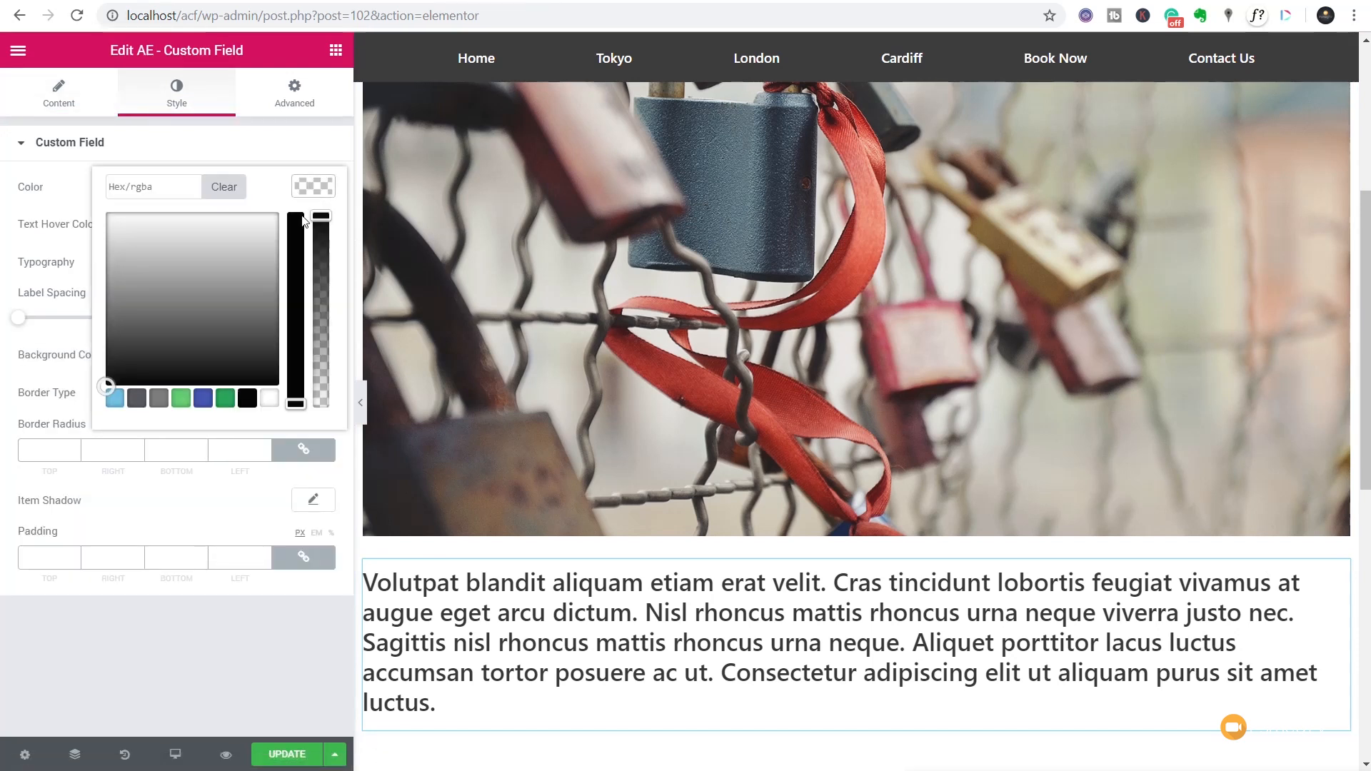
pyautogui.click(158, 398)
pyautogui.click(313, 186)
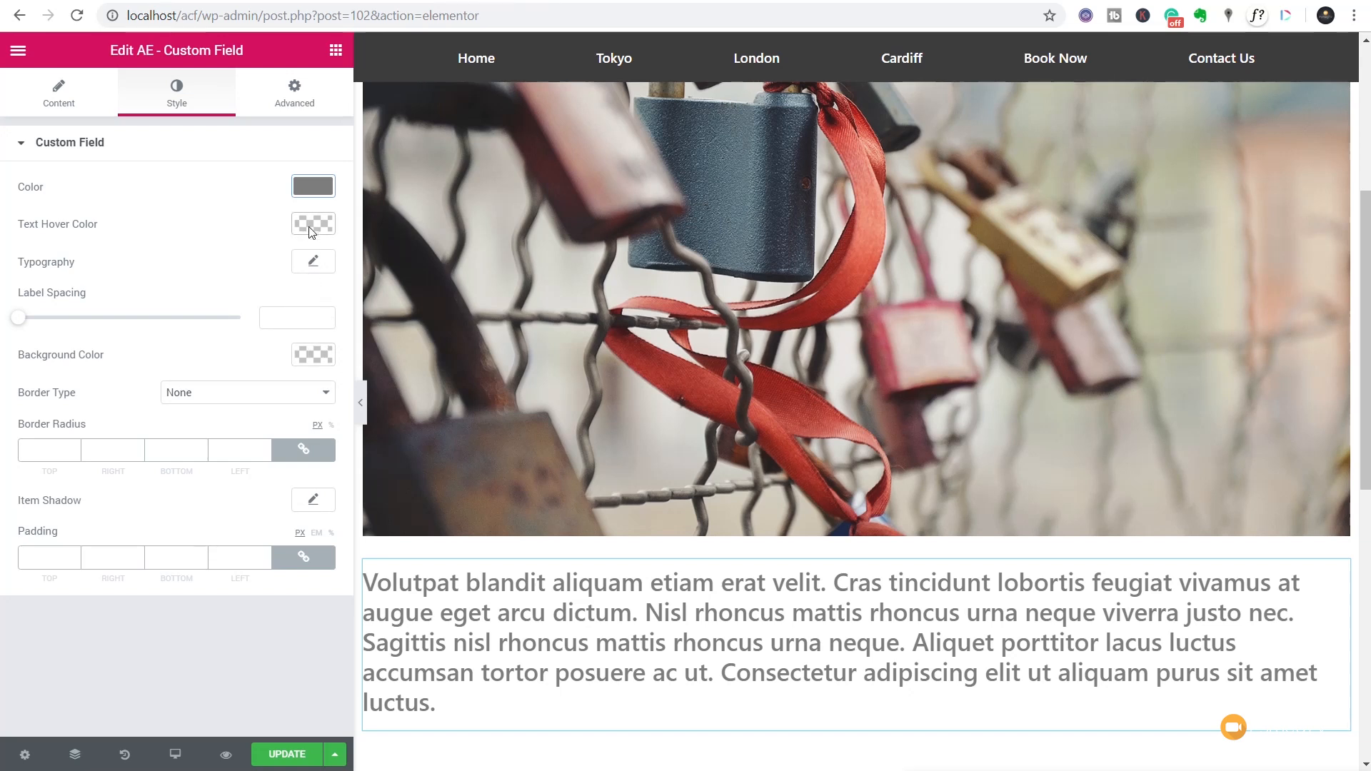
# Step: Set the poi_description field's typography to Open Sans, size 13 px, weight 400 and line height 1.6 em
pyautogui.click(313, 261)
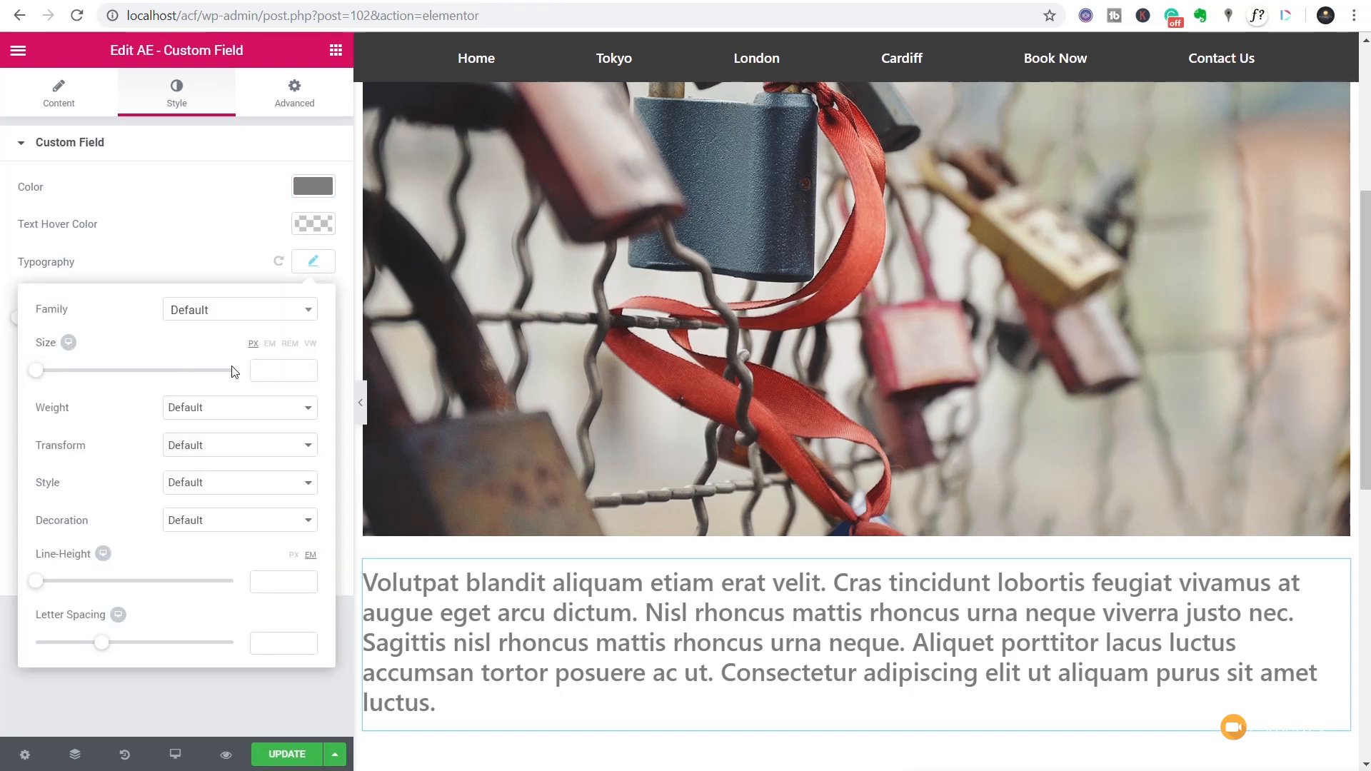
pyautogui.click(206, 318)
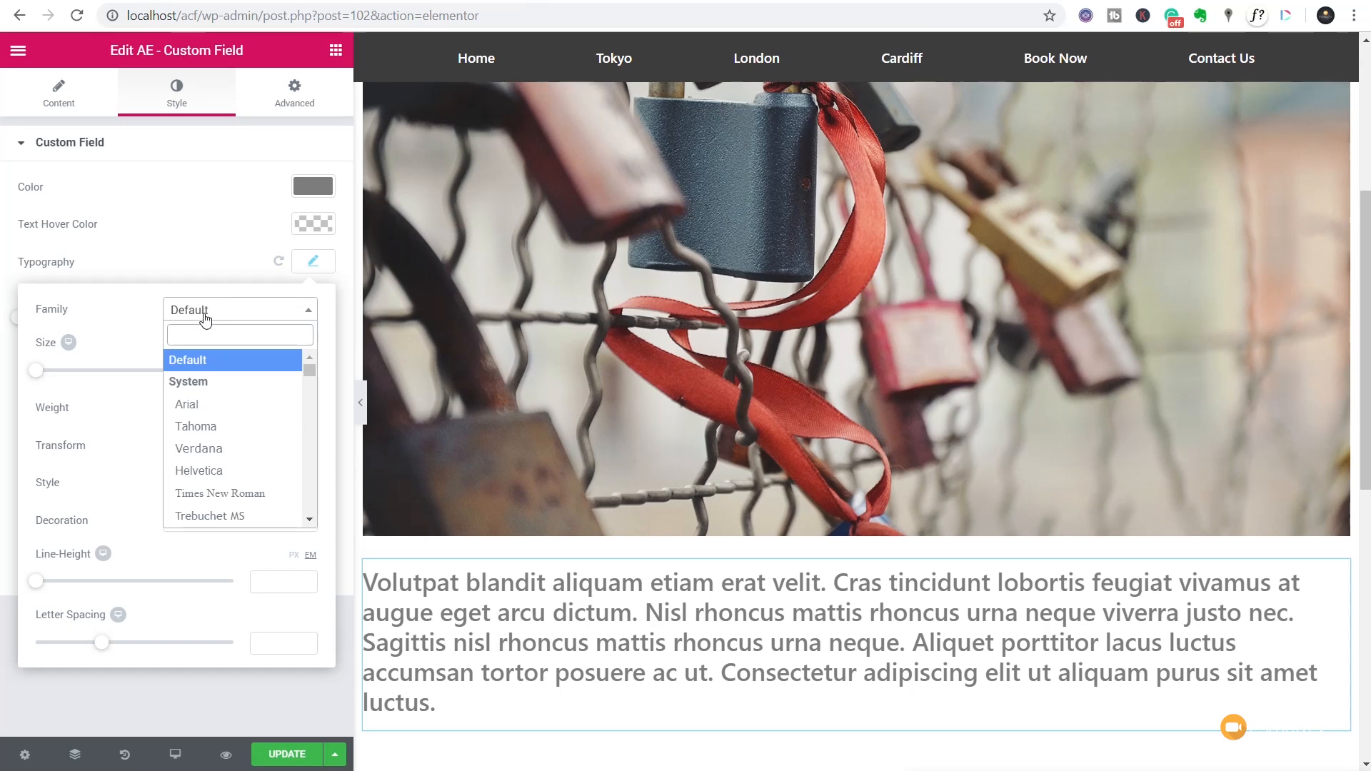
pyautogui.write('open')
pyautogui.click(212, 386)
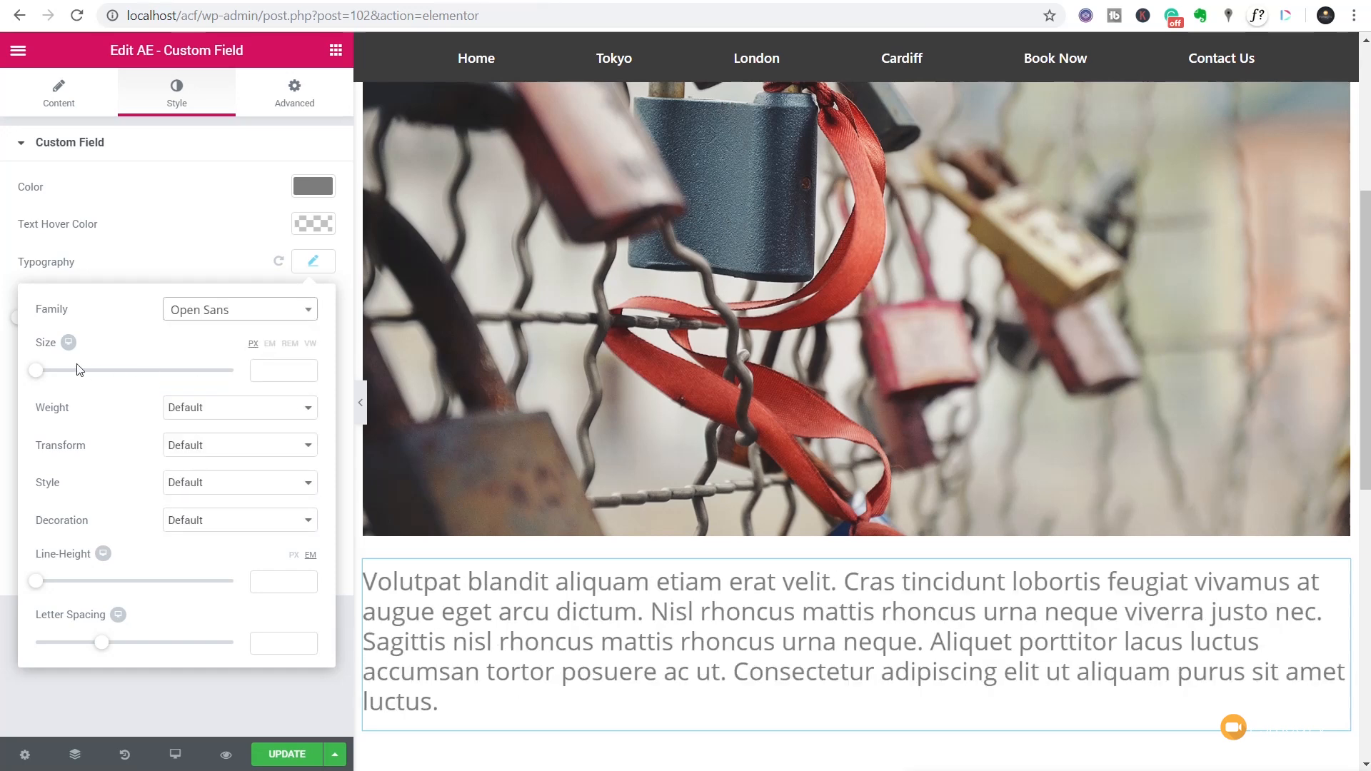
pyautogui.moveTo(34, 370); pyautogui.dragTo(46, 378)
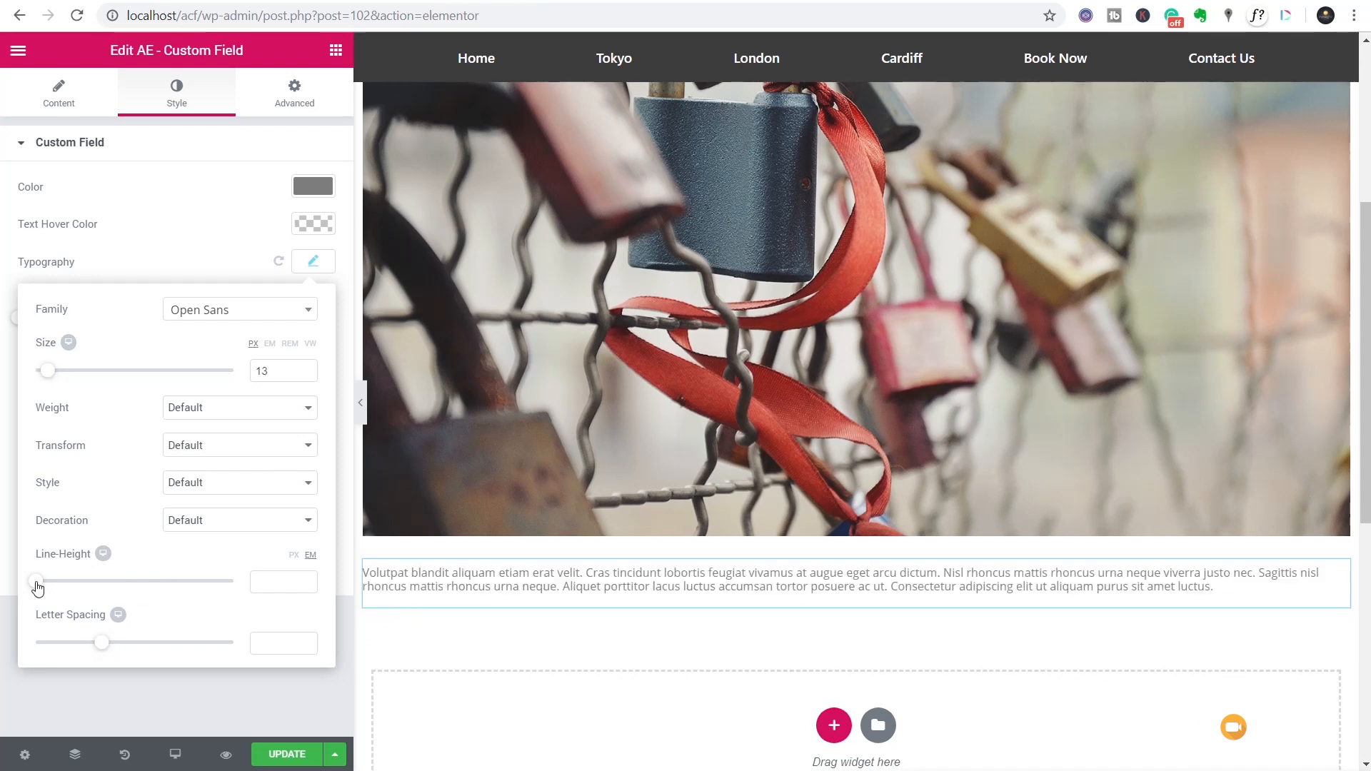
pyautogui.moveTo(38, 587); pyautogui.dragTo(68, 584)
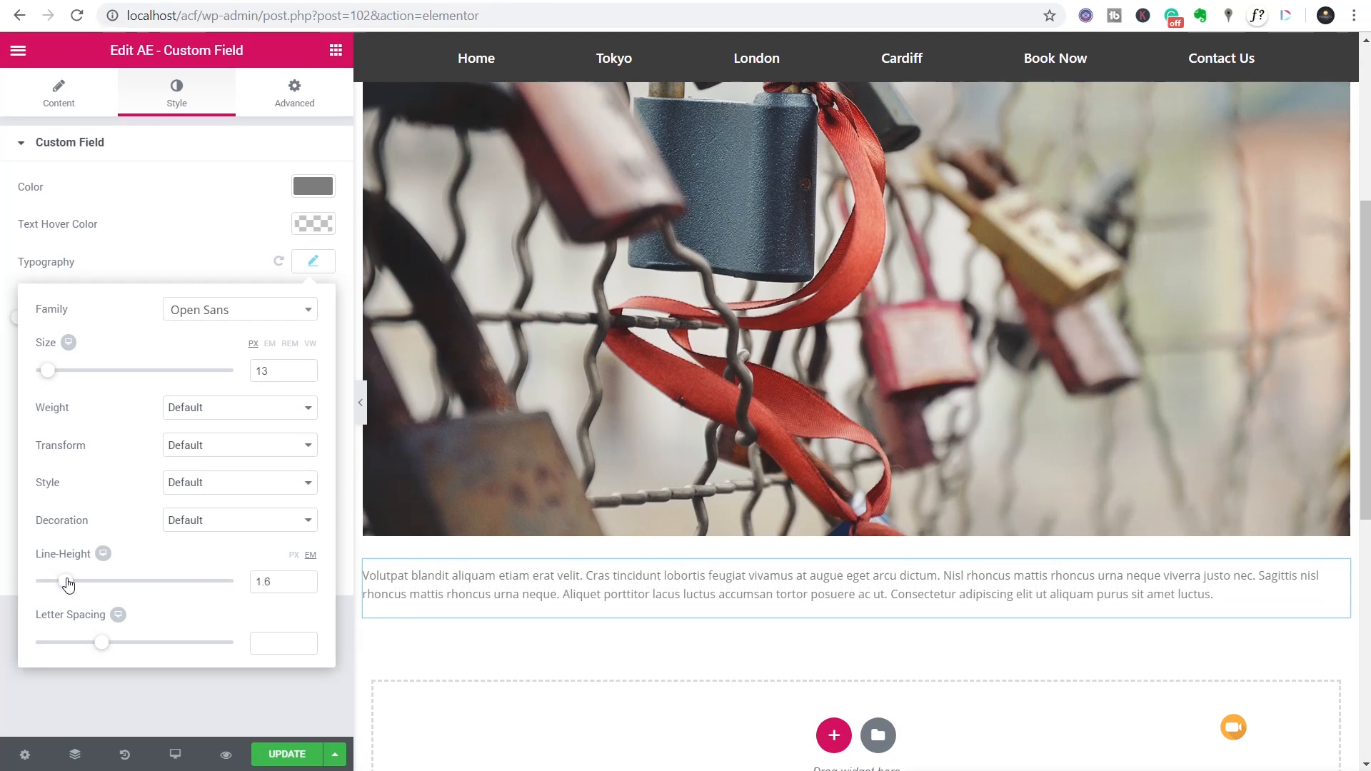
pyautogui.click(226, 413)
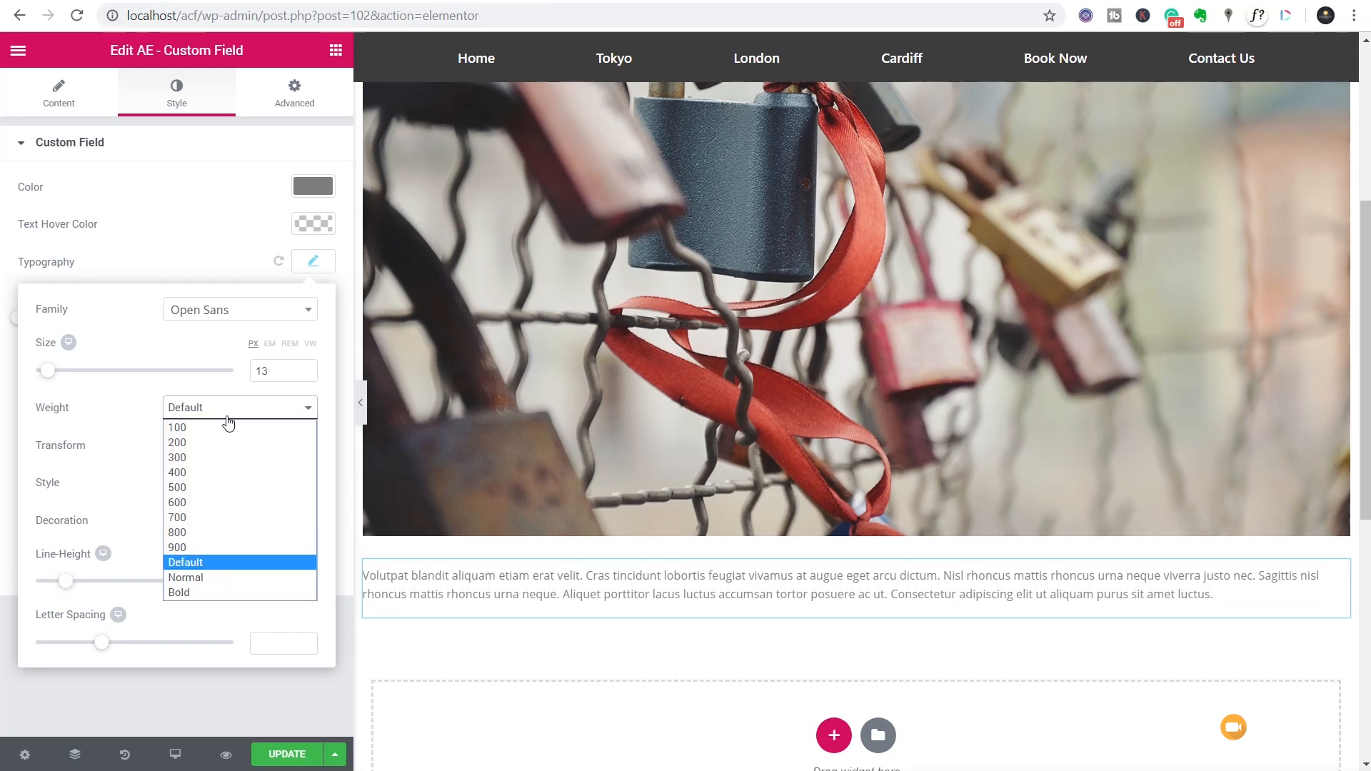
pyautogui.click(210, 458)
pyautogui.click(214, 413)
pyautogui.click(209, 457)
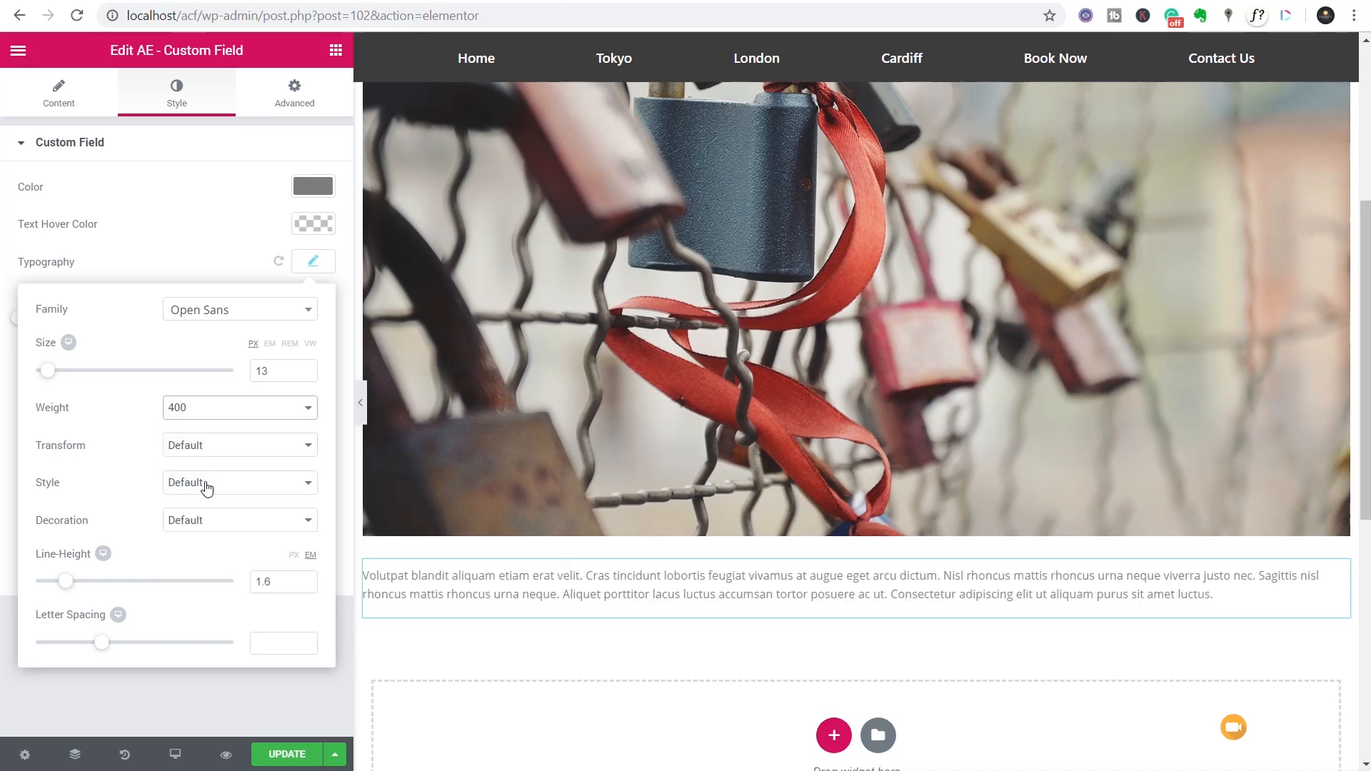
pyautogui.click(142, 706)
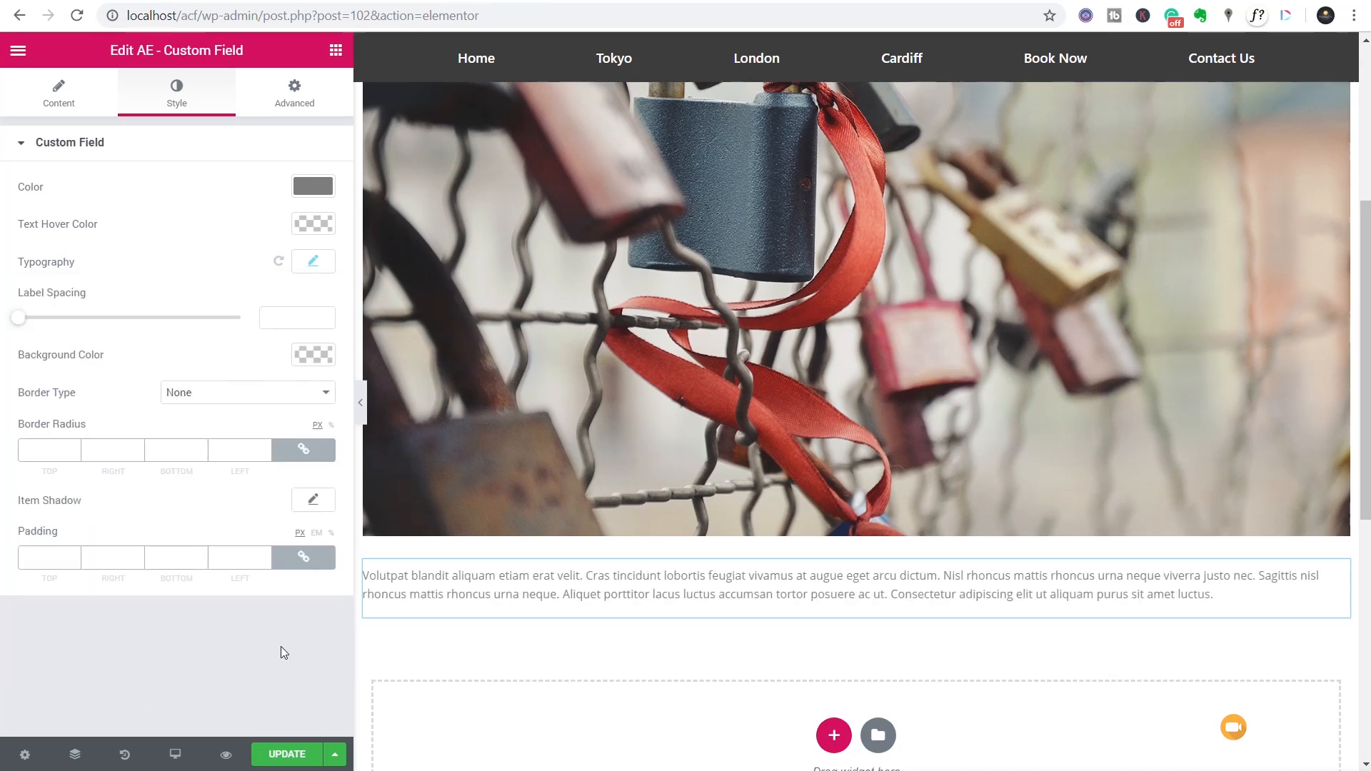
# Step: Set the section's padding to 0 on all sides and its top and bottom margins to 0, and update the template
pyautogui.scroll(5, 961, 486)
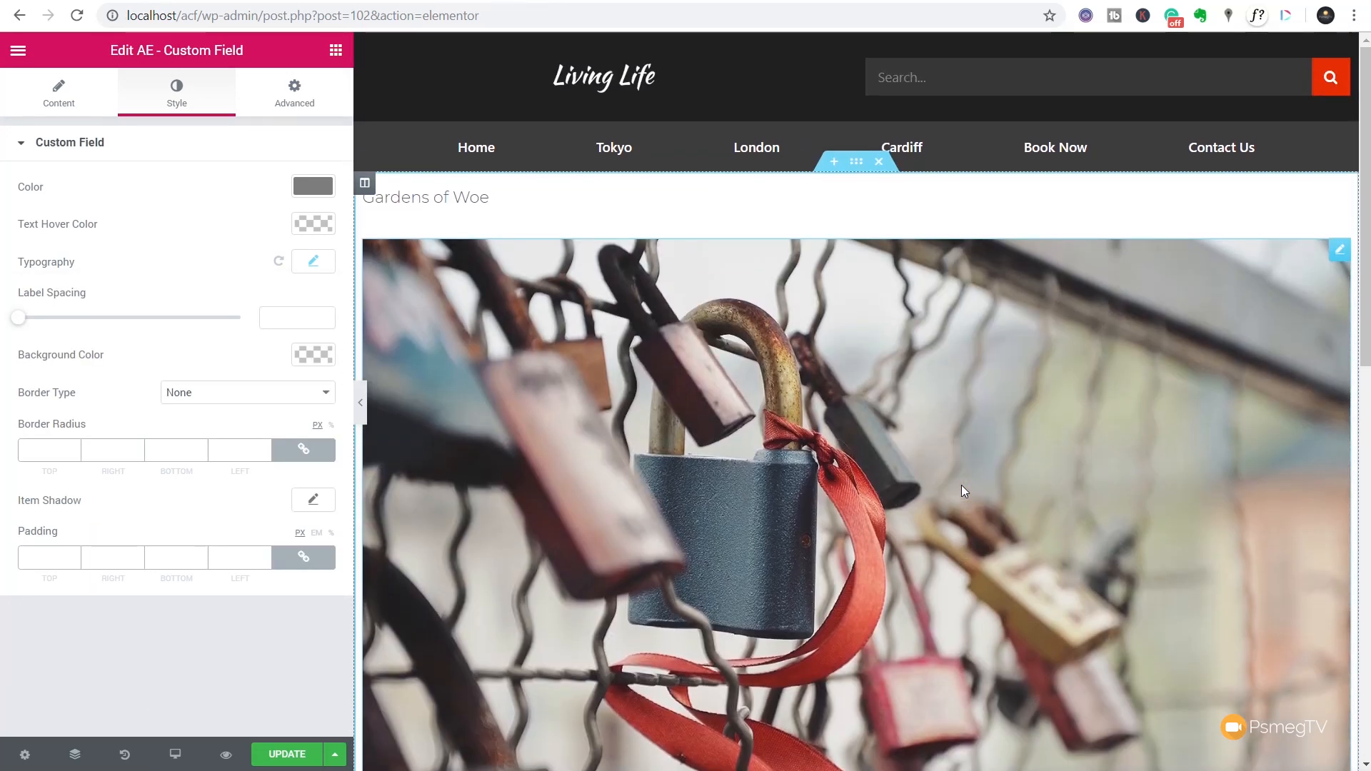
pyautogui.click(856, 162)
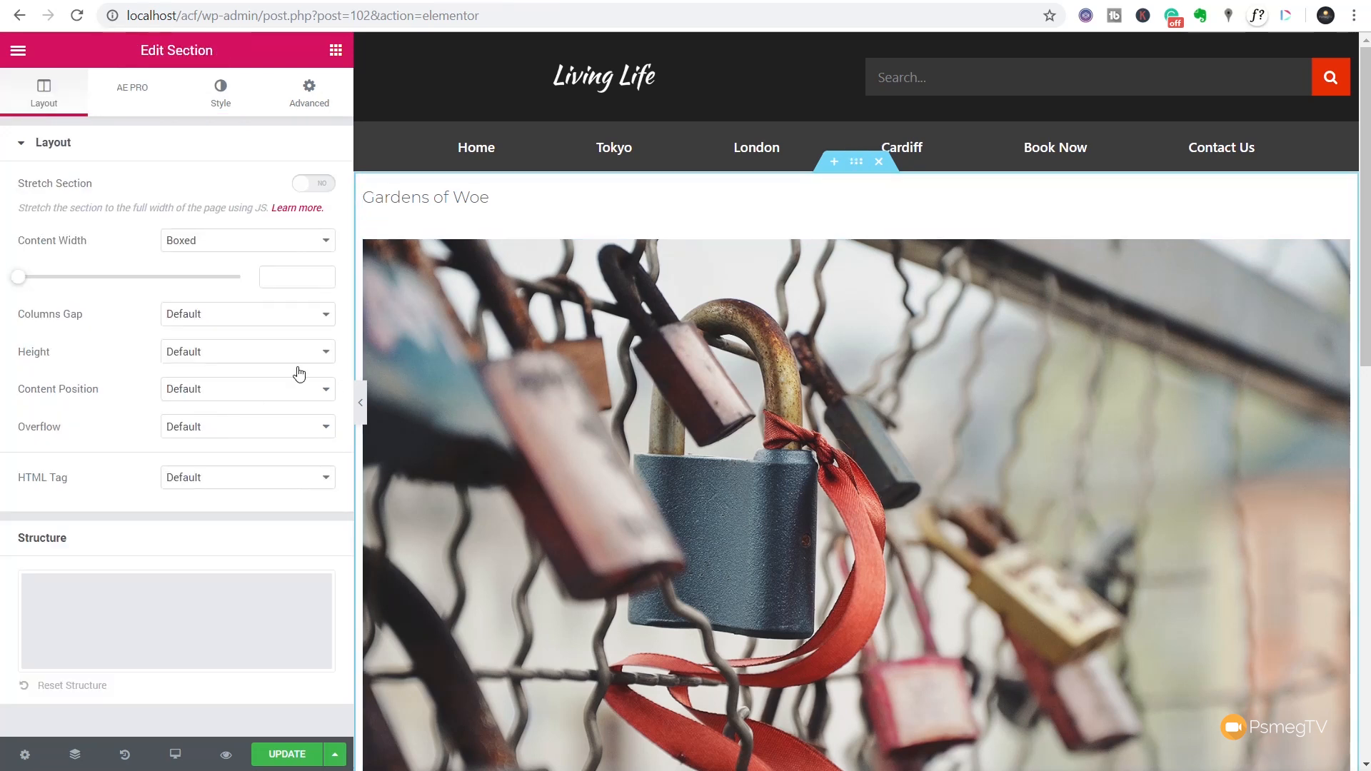
pyautogui.click(302, 97)
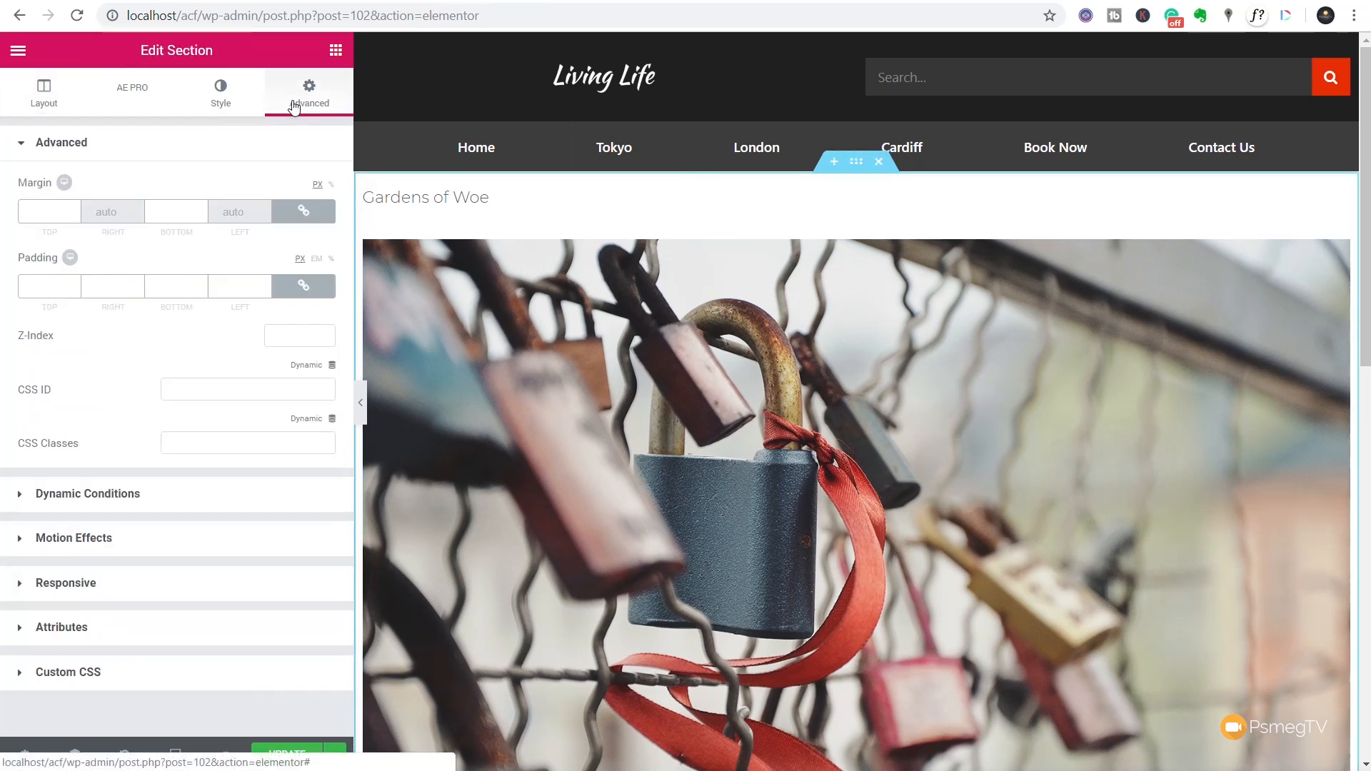
pyautogui.click(41, 281)
pyautogui.write('0')
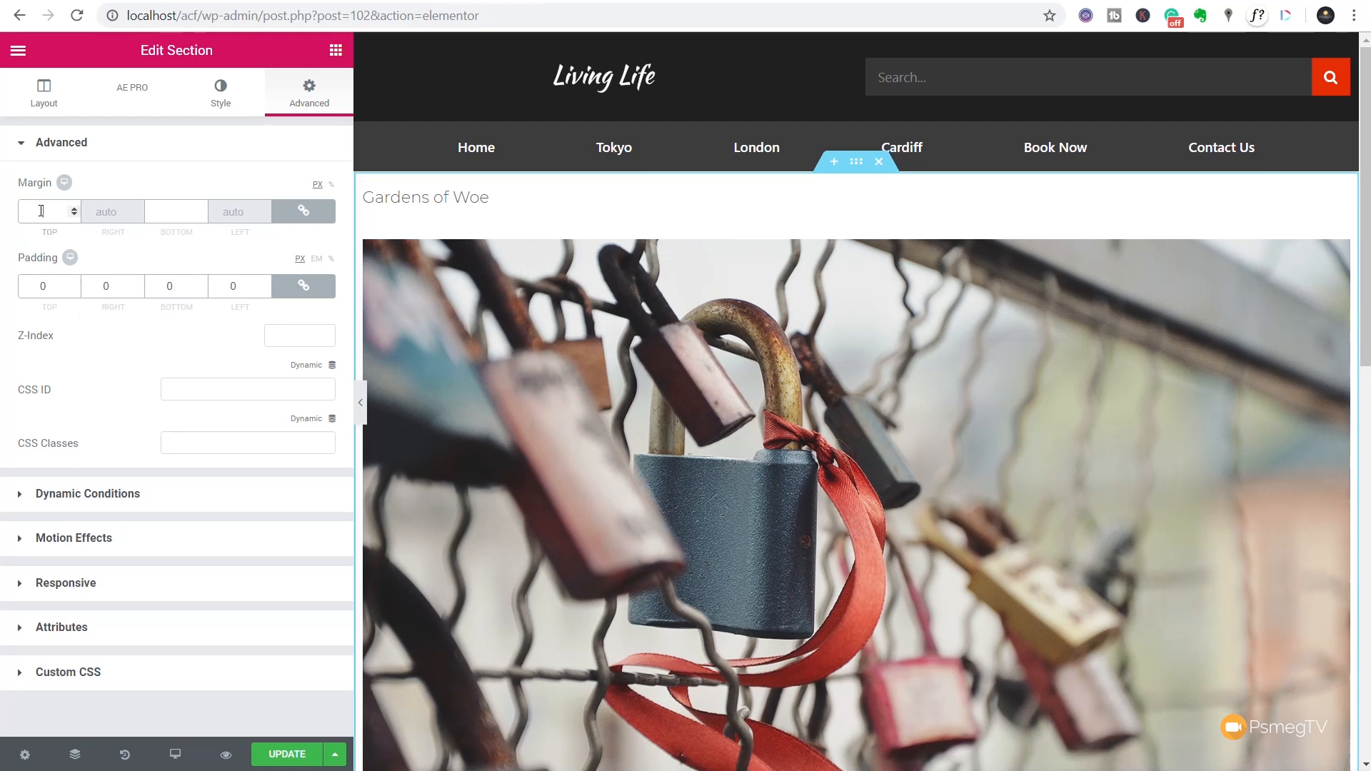
pyautogui.click(41, 211)
pyautogui.write('0')
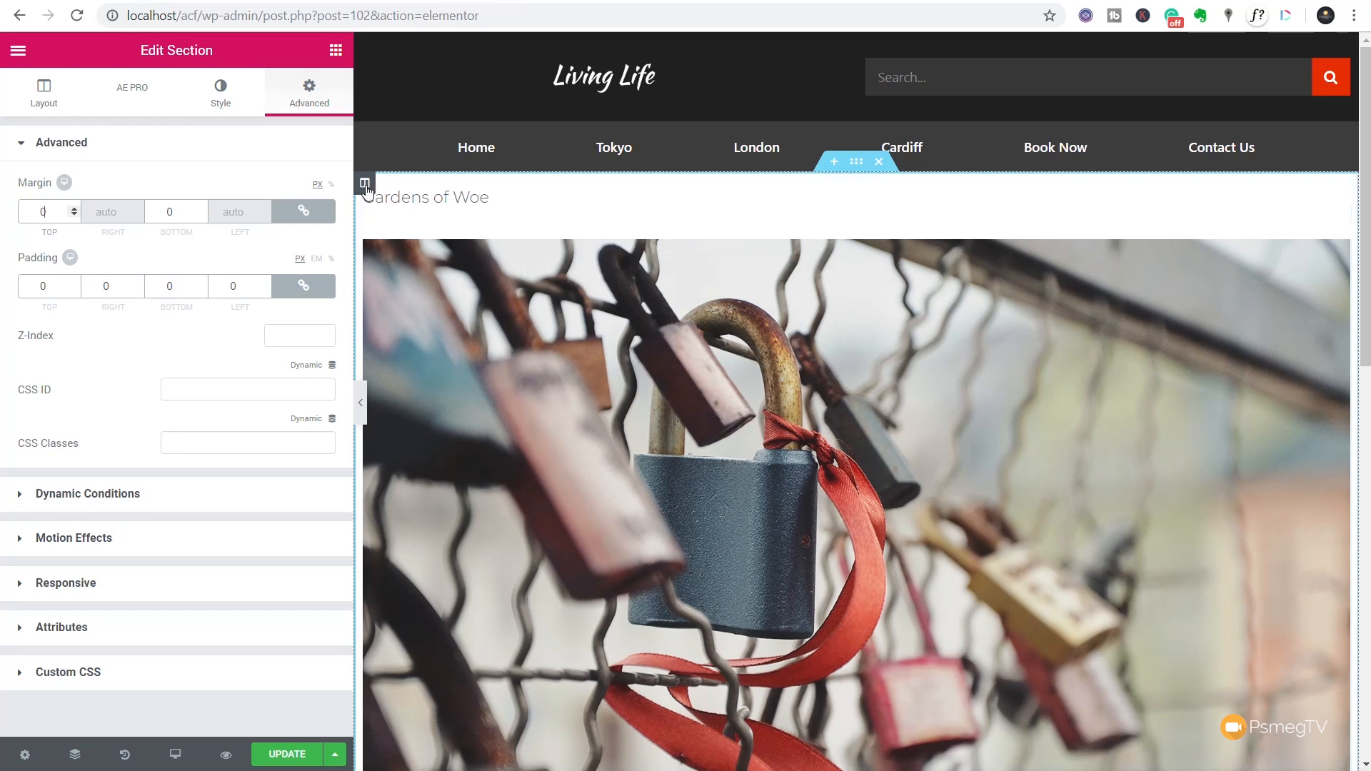
pyautogui.click(283, 756)
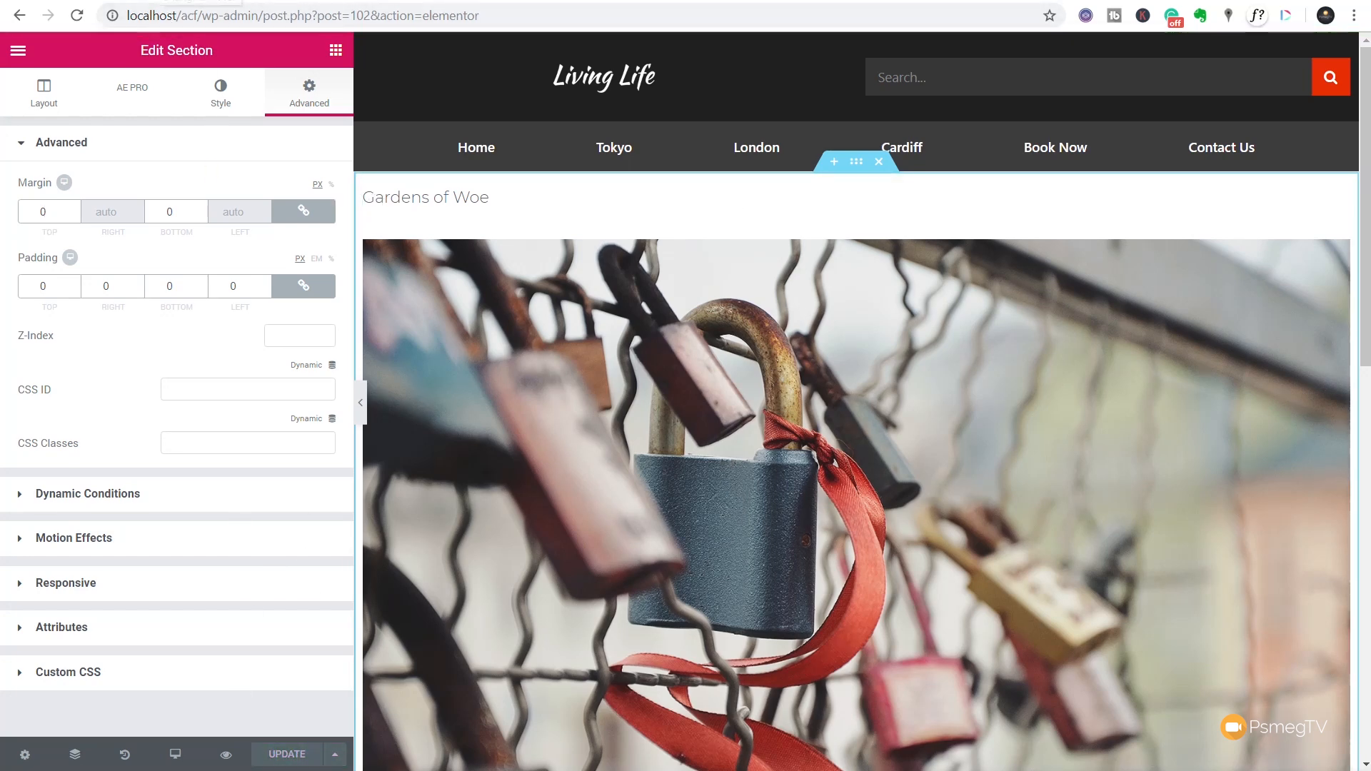
# Step: Reload the live Shanghai location page and check the restyled place names and descriptions under Places of Interest
pyautogui.click(163, 2)
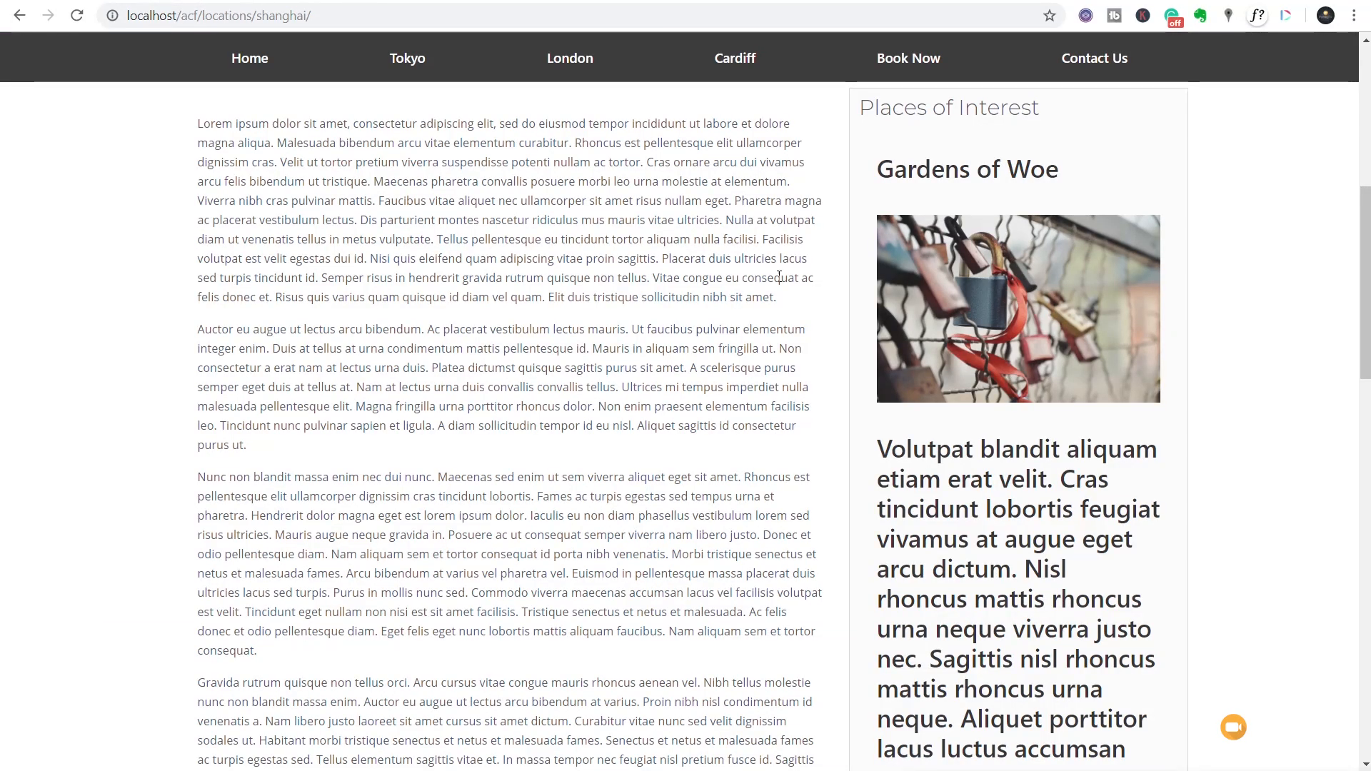
pyautogui.click(78, 15)
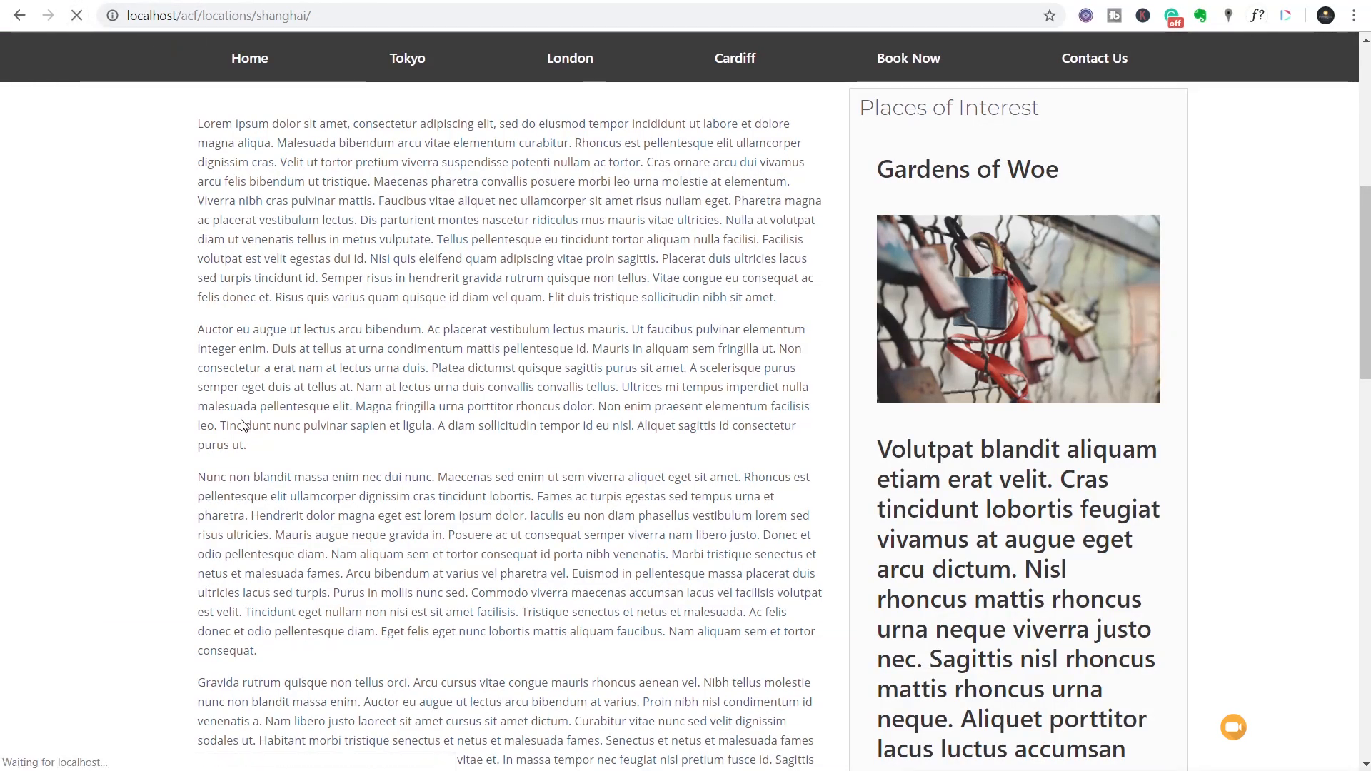
pyautogui.scroll(3, 791, 496)
pyautogui.scroll(-3, 766, 499)
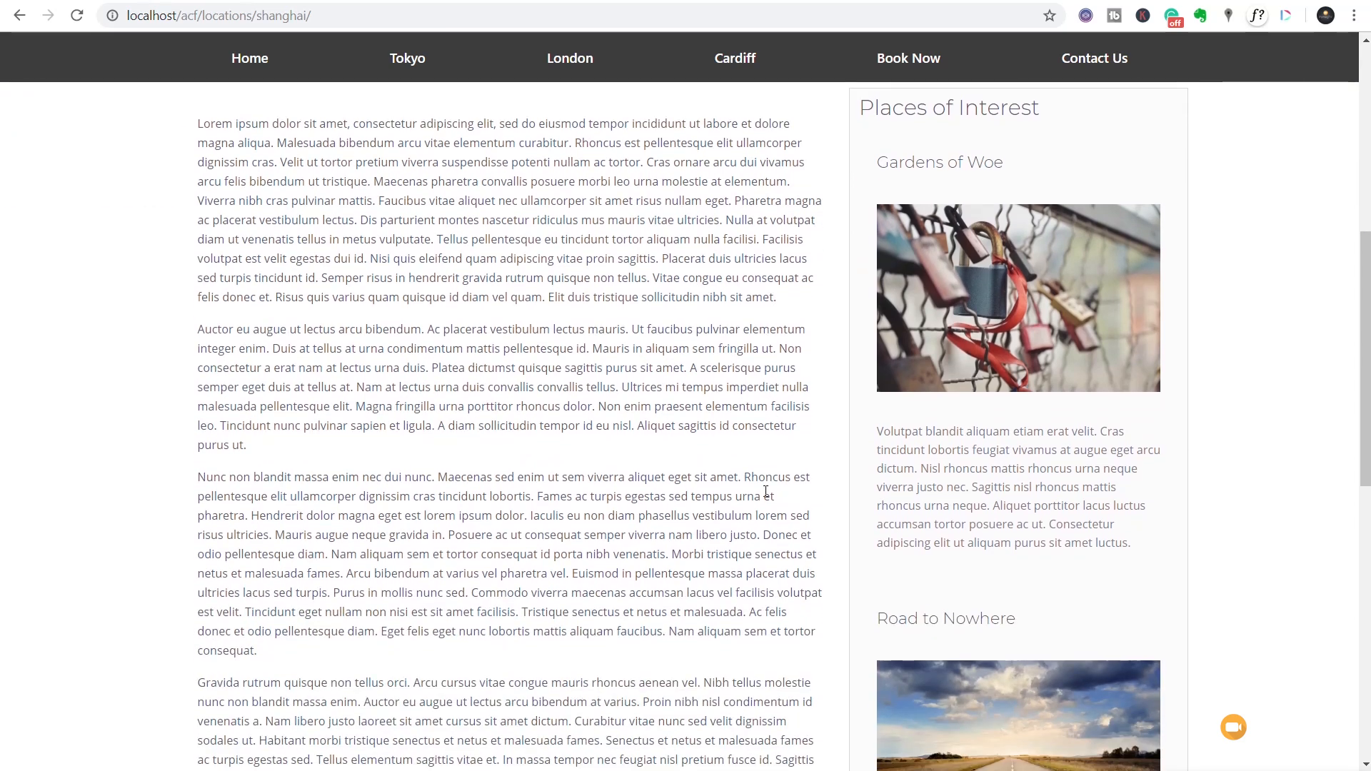